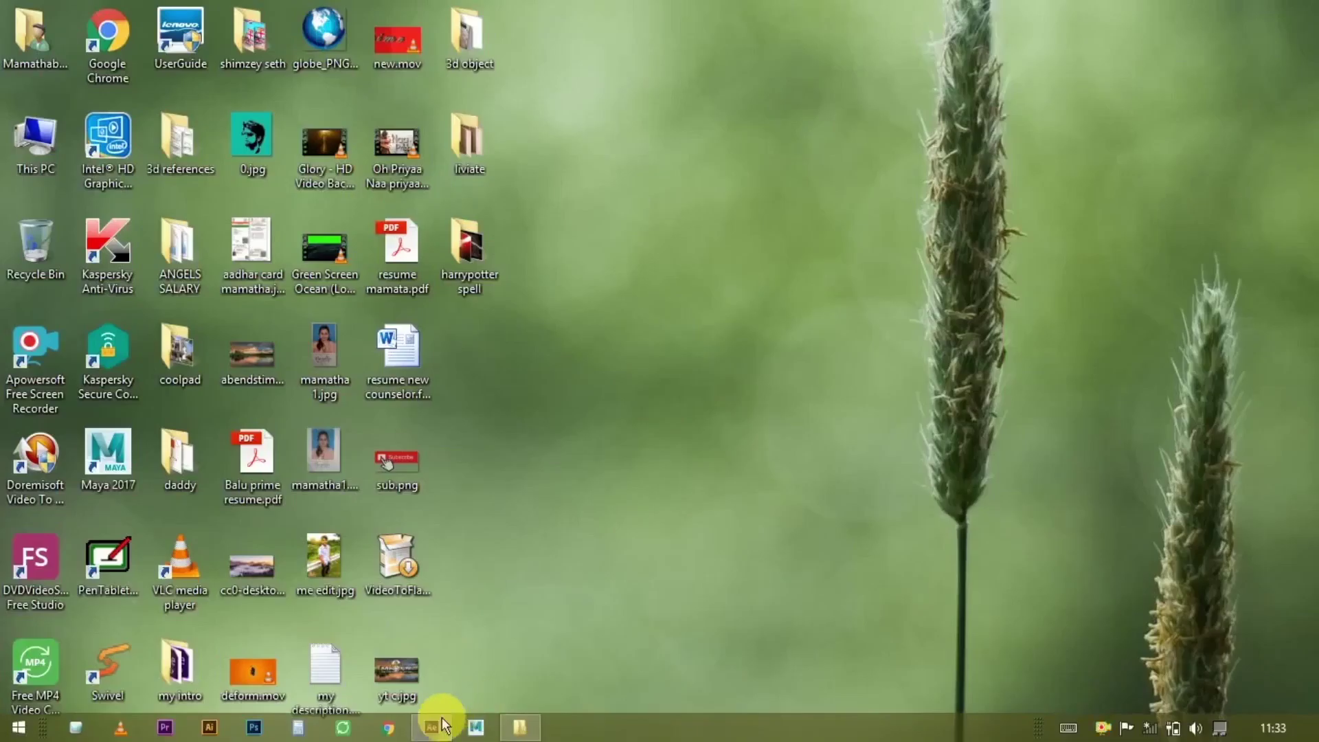
- Restore the After Effects window showing the empty Untitled Project
{"action": "left_click", "coordinate": [443, 724]}
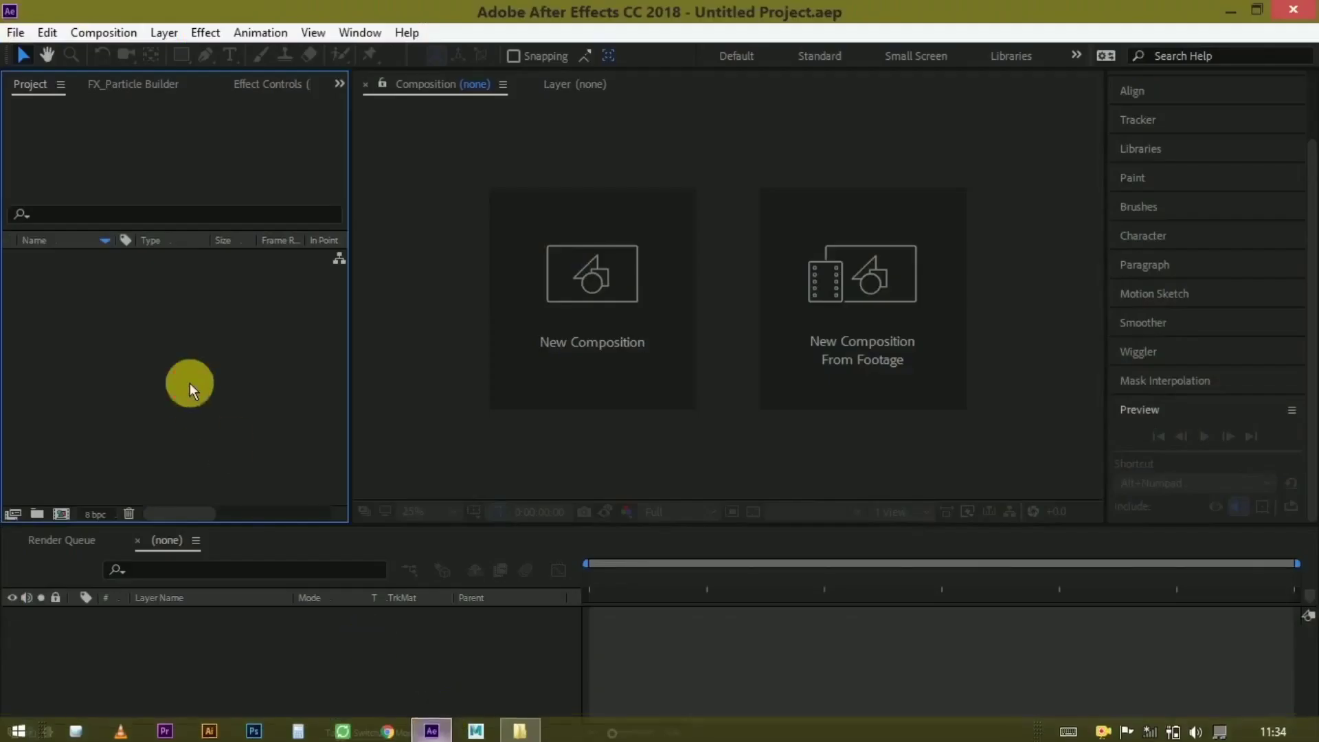
- Import footage.mov from File Explorer into the Project panel
{"action": "right_click", "coordinate": [167, 321]}
{"action": "mouse_move", "coordinate": [230, 419]}
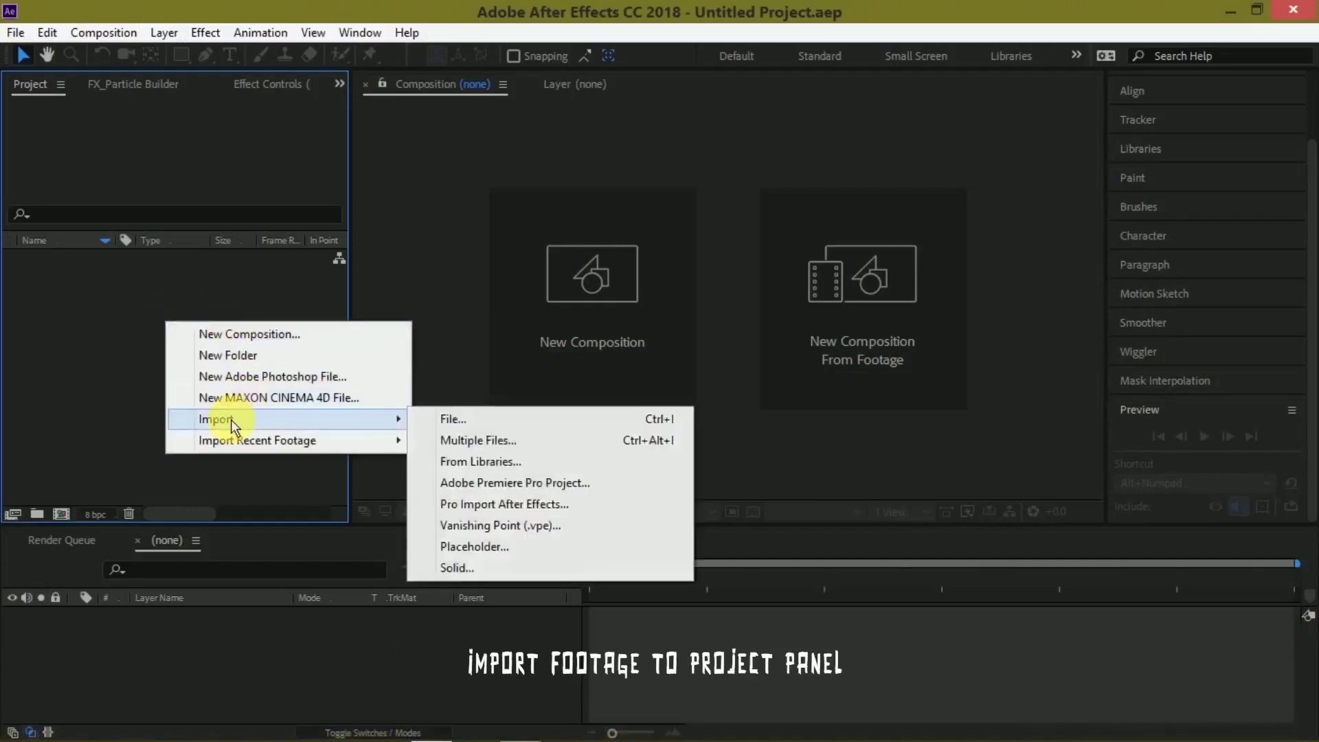
{"action": "left_click", "coordinate": [106, 432]}
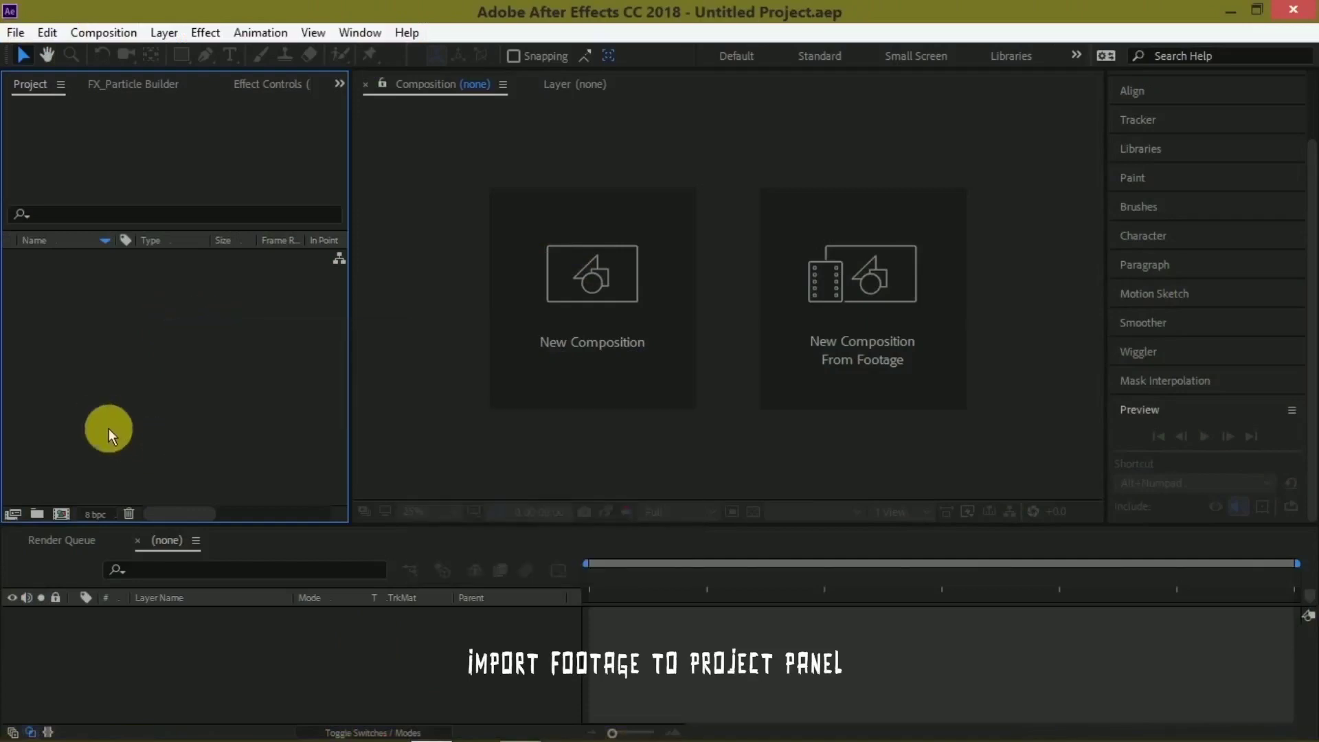
{"action": "mouse_move", "coordinate": [518, 725]}
{"action": "left_click", "coordinate": [682, 511]}
{"action": "mouse_move", "coordinate": [771, 337]}
{"action": "left_mouse_down"}
{"action": "mouse_move", "coordinate": [177, 380]}
{"action": "mouse_move", "coordinate": [231, 370]}
{"action": "left_mouse_up"}
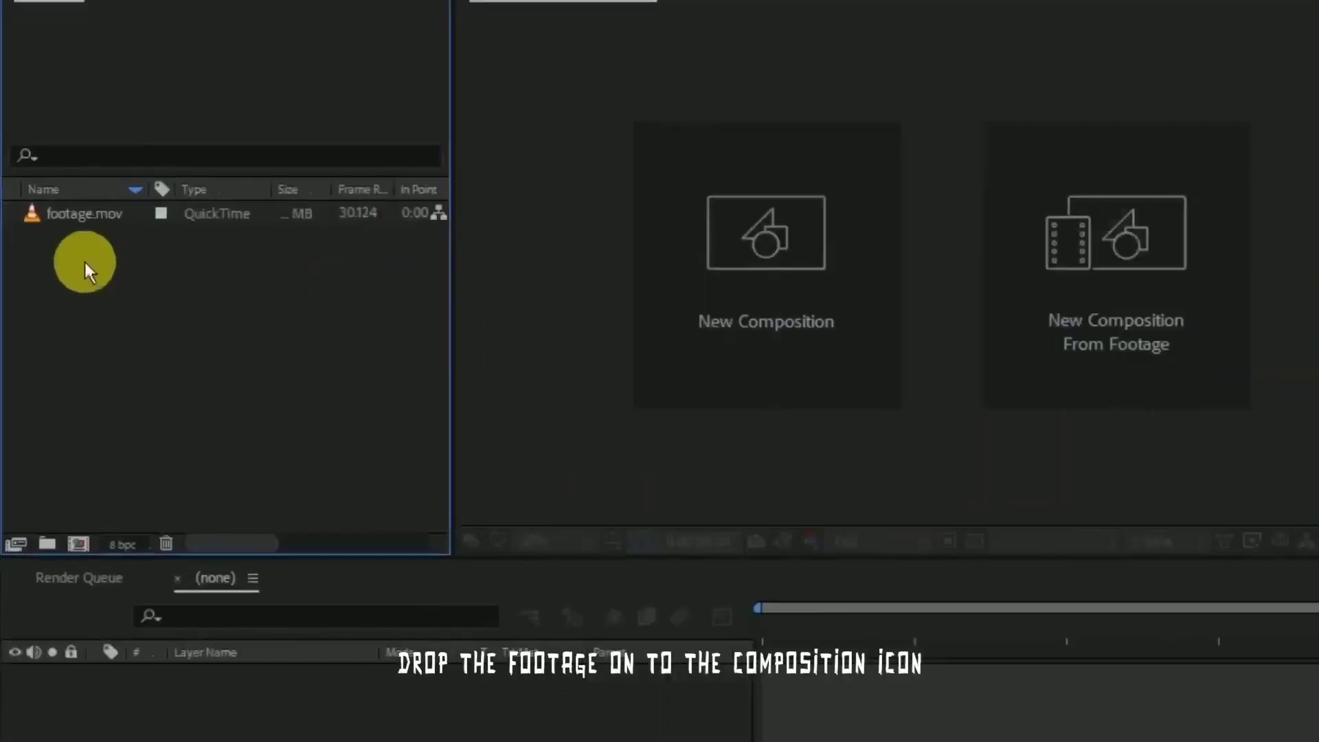
- Create a composition named footage from footage.mov
{"action": "left_click", "coordinate": [79, 213]}
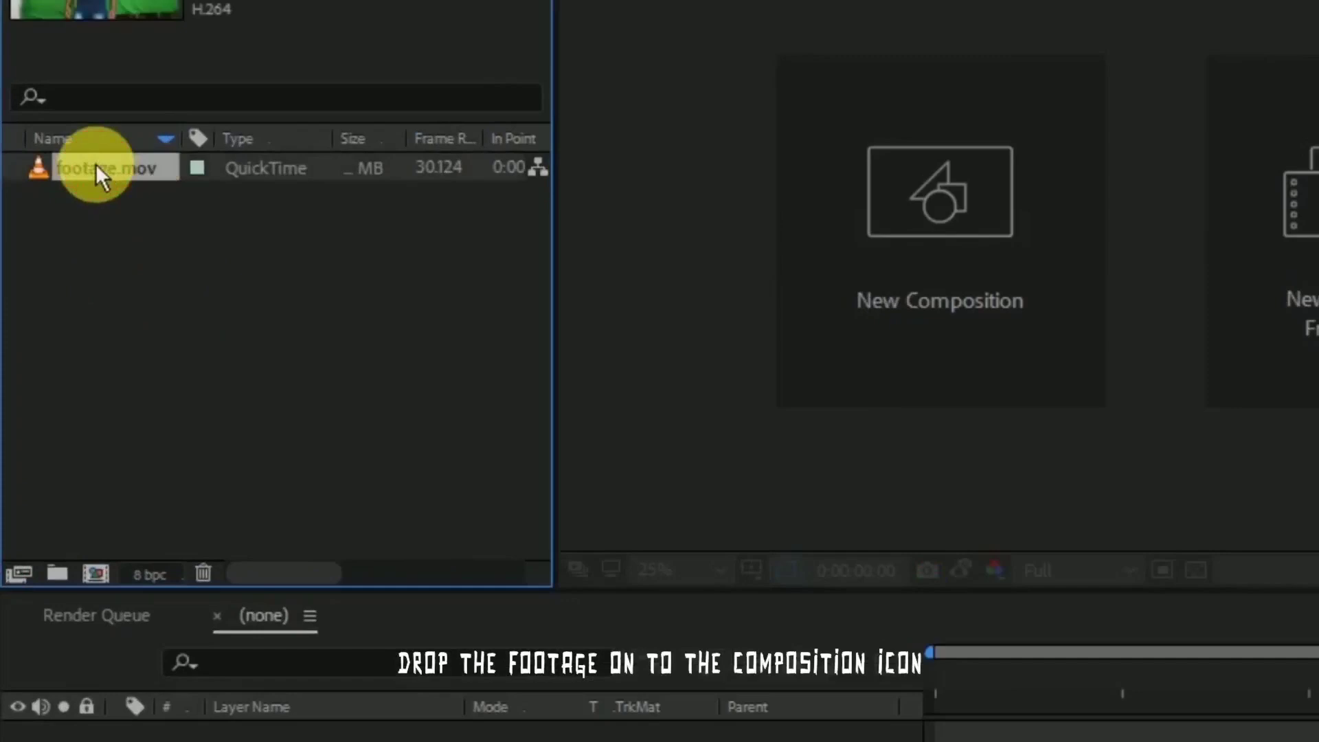
{"action": "left_click_drag", "start_coordinate": [96, 167], "coordinate": [85, 517]}
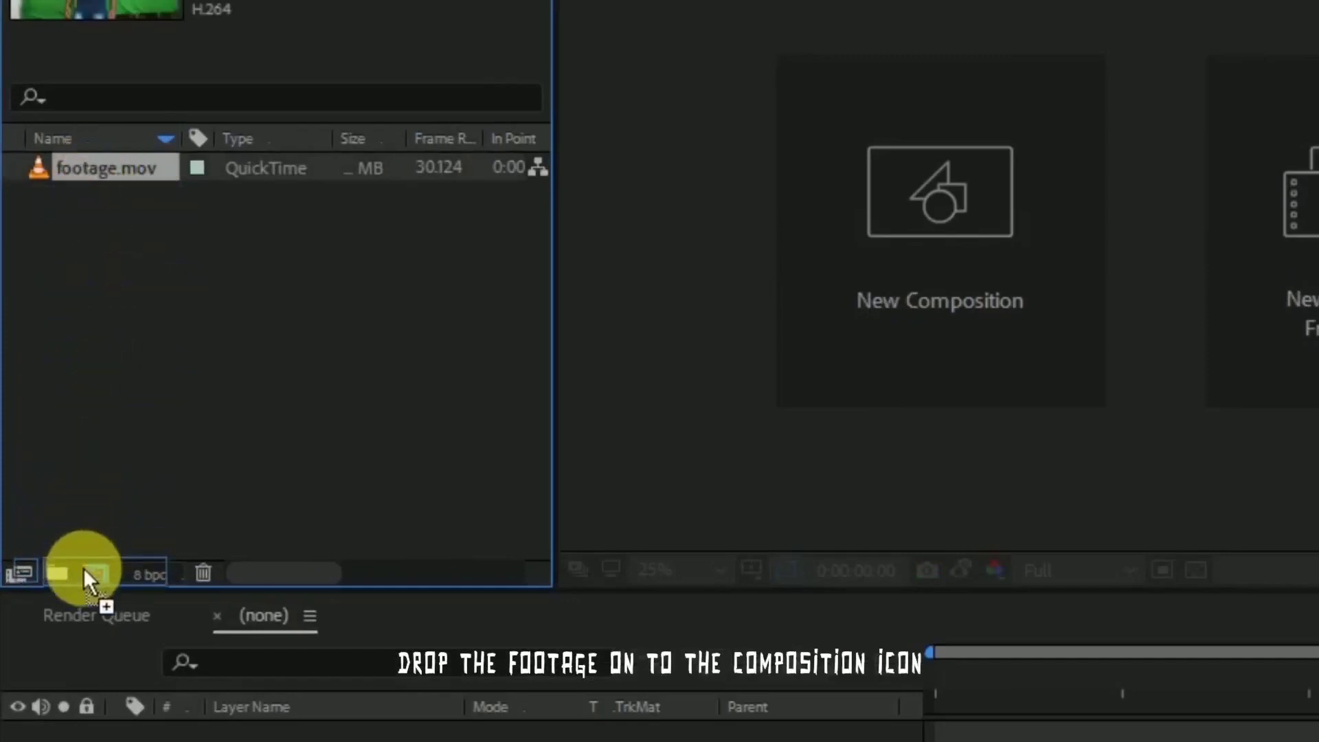
{"action": "left_click_drag", "start_coordinate": [84, 568], "coordinate": [96, 571]}
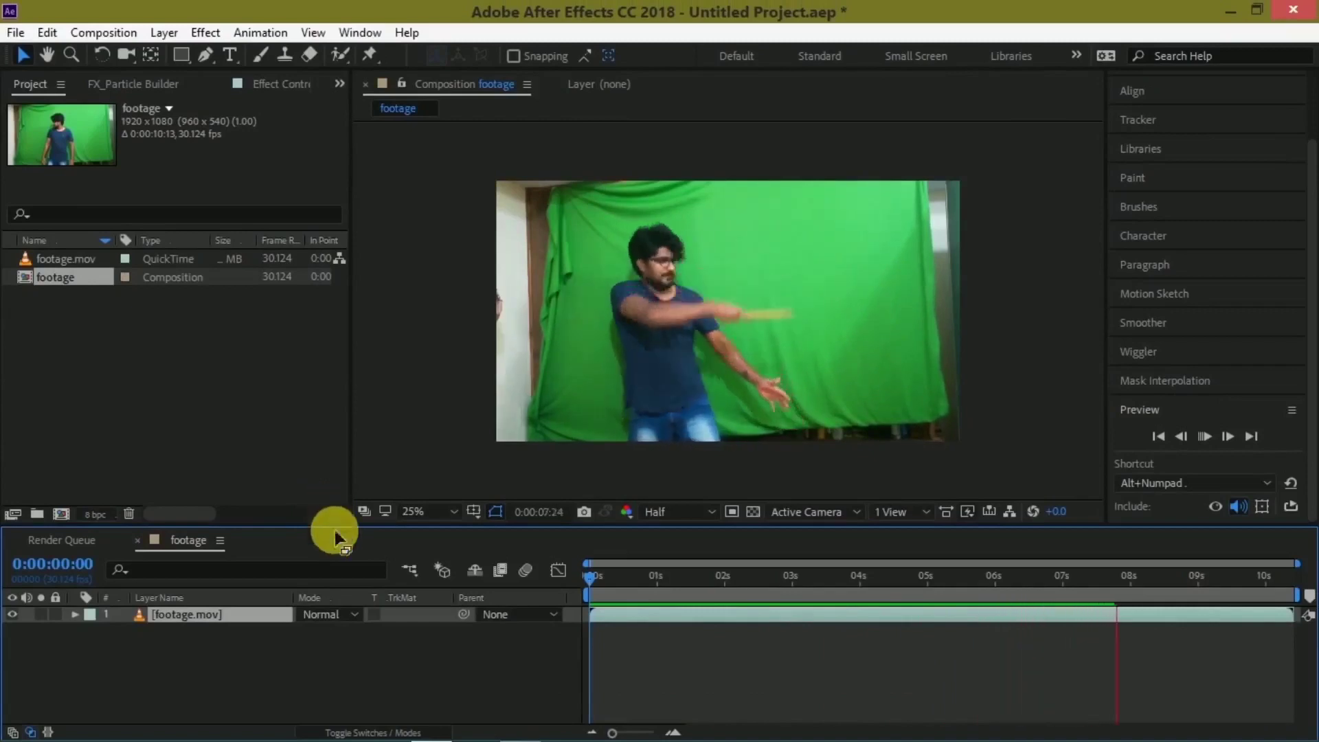
- Stop the preview and draw a closed four-point Pen mask around the green cloth
{"action": "key", "text": "space"}
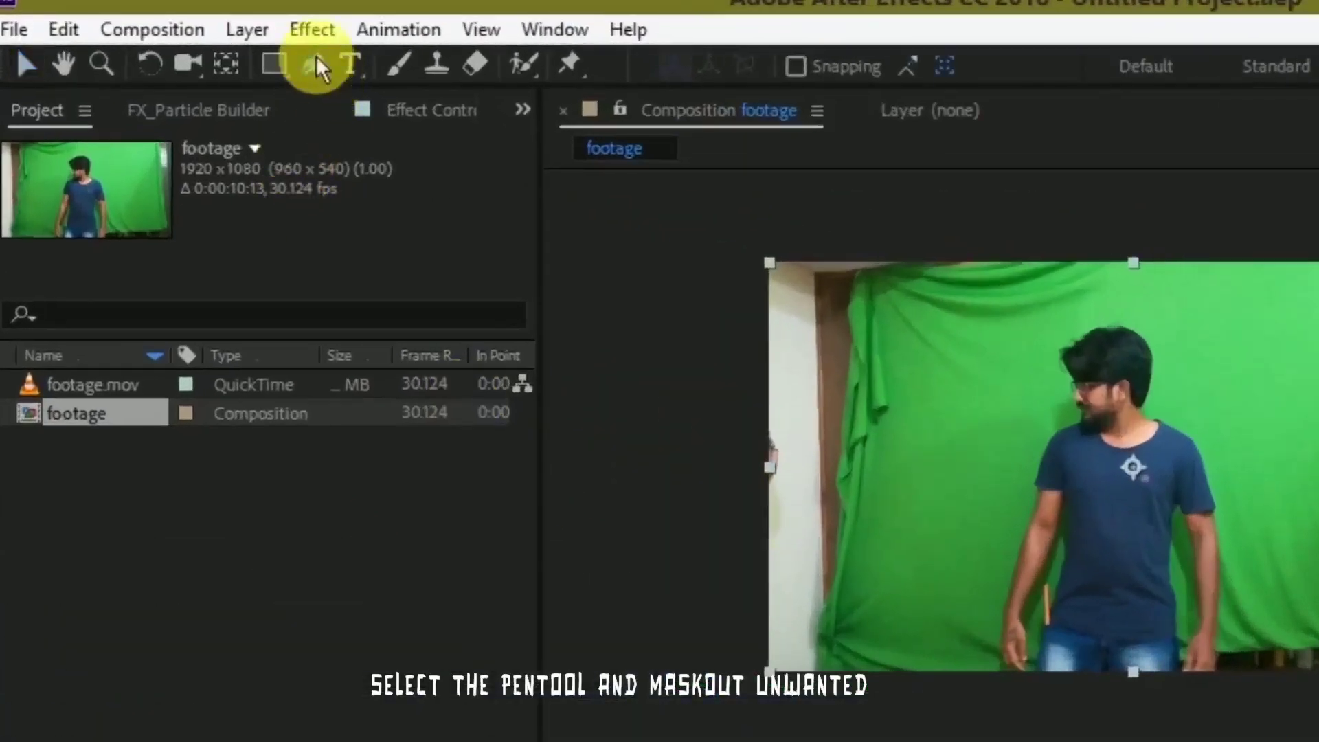
{"action": "left_click", "coordinate": [316, 67]}
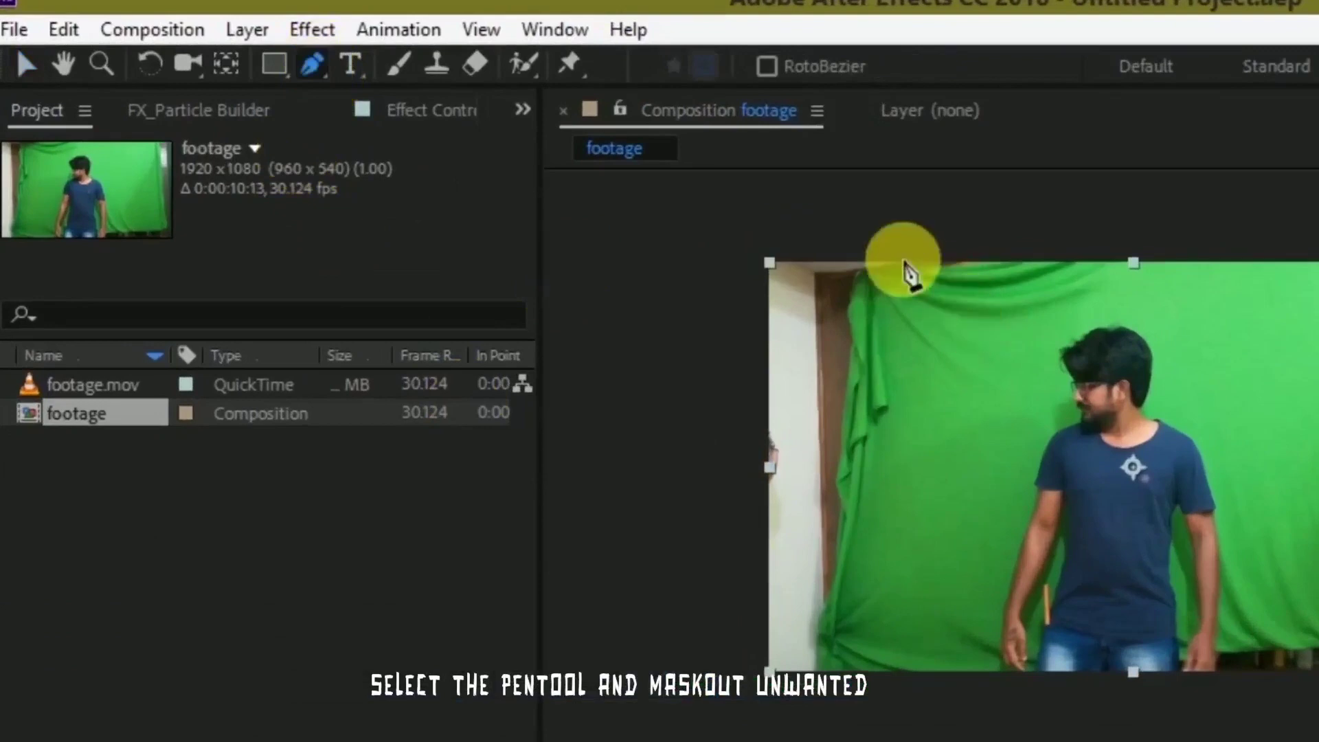
{"action": "left_click", "coordinate": [886, 246]}
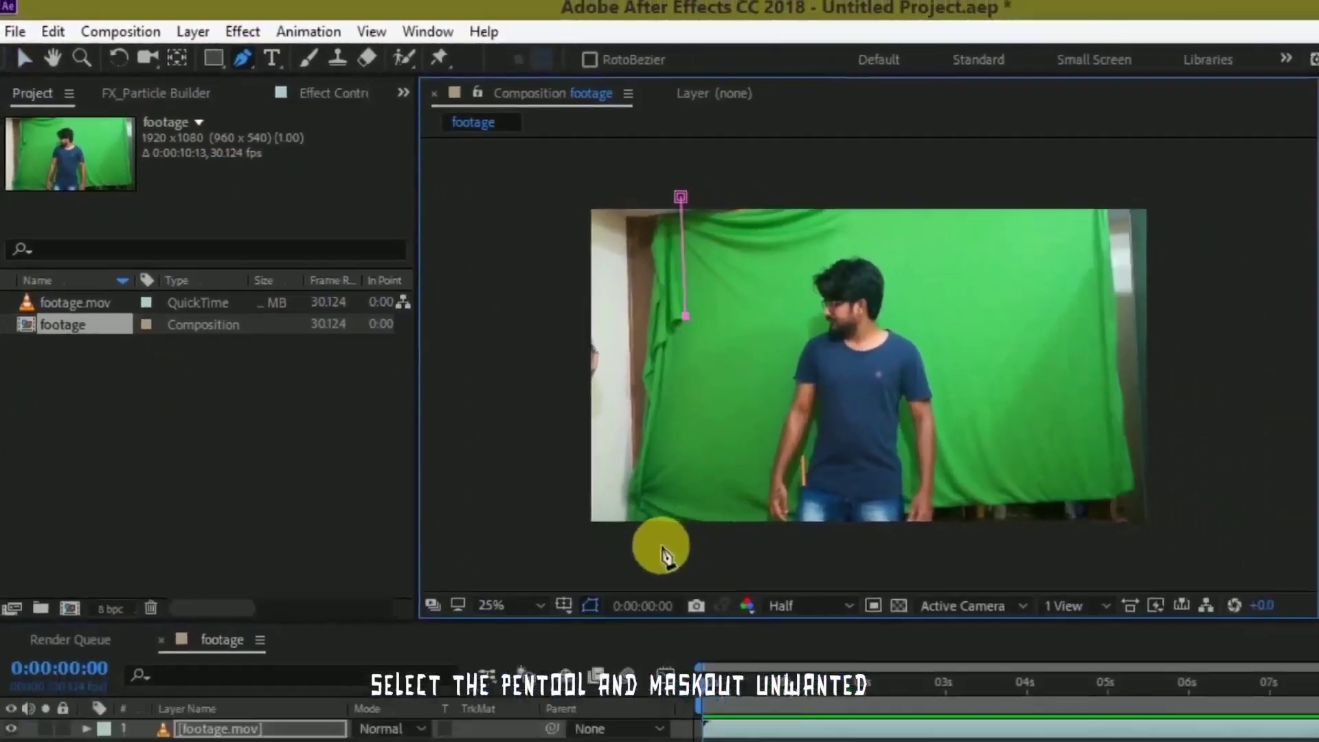
{"action": "left_click", "coordinate": [553, 459]}
{"action": "left_click", "coordinate": [926, 461]}
{"action": "left_click", "coordinate": [901, 168]}
{"action": "left_click", "coordinate": [571, 170]}
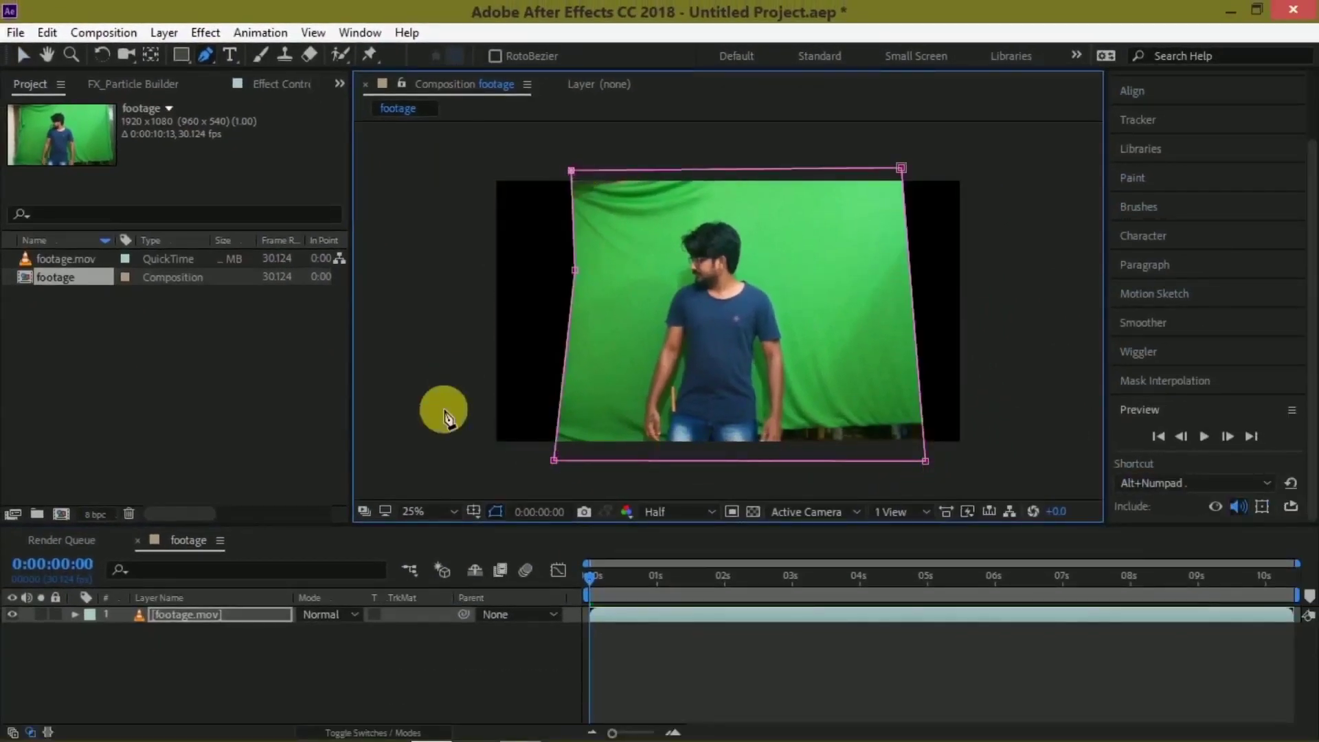
- Scale the footage layer to 123% and move it to position 736, 556
{"action": "left_click", "coordinate": [76, 614]}
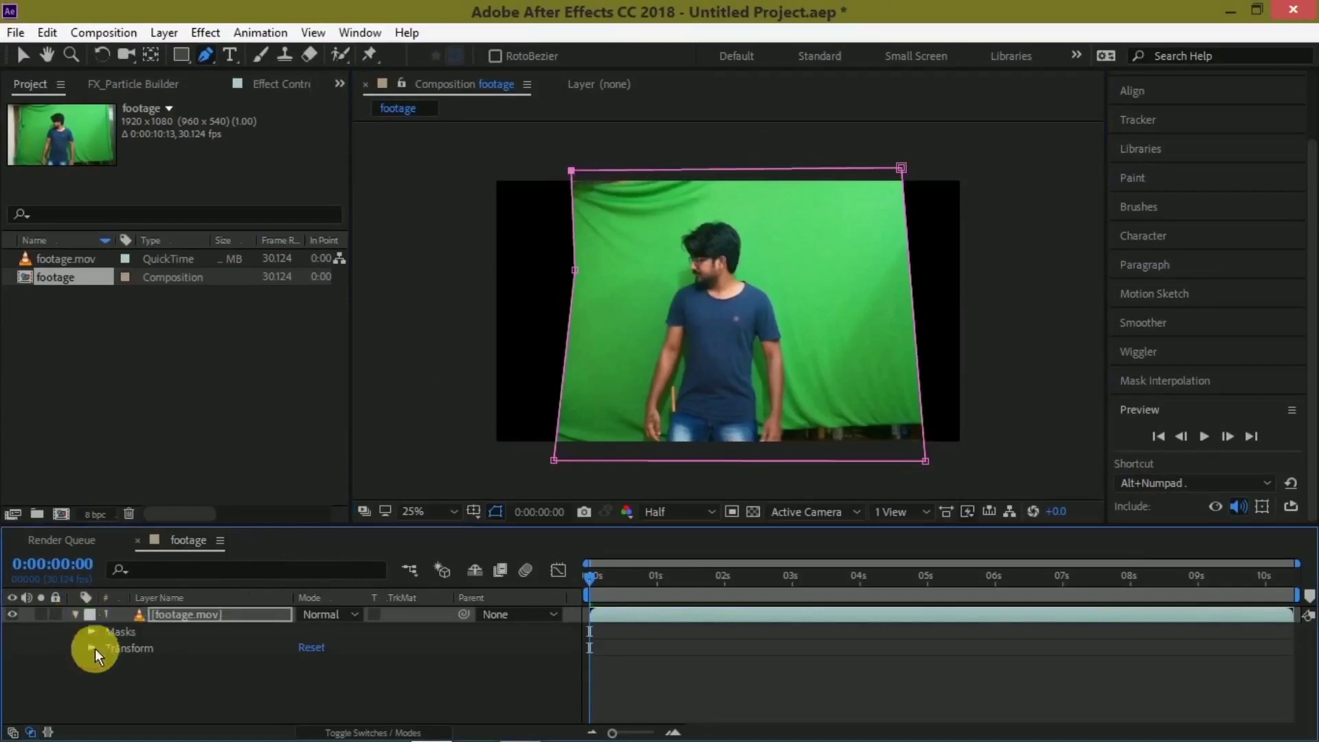
{"action": "left_click", "coordinate": [88, 653]}
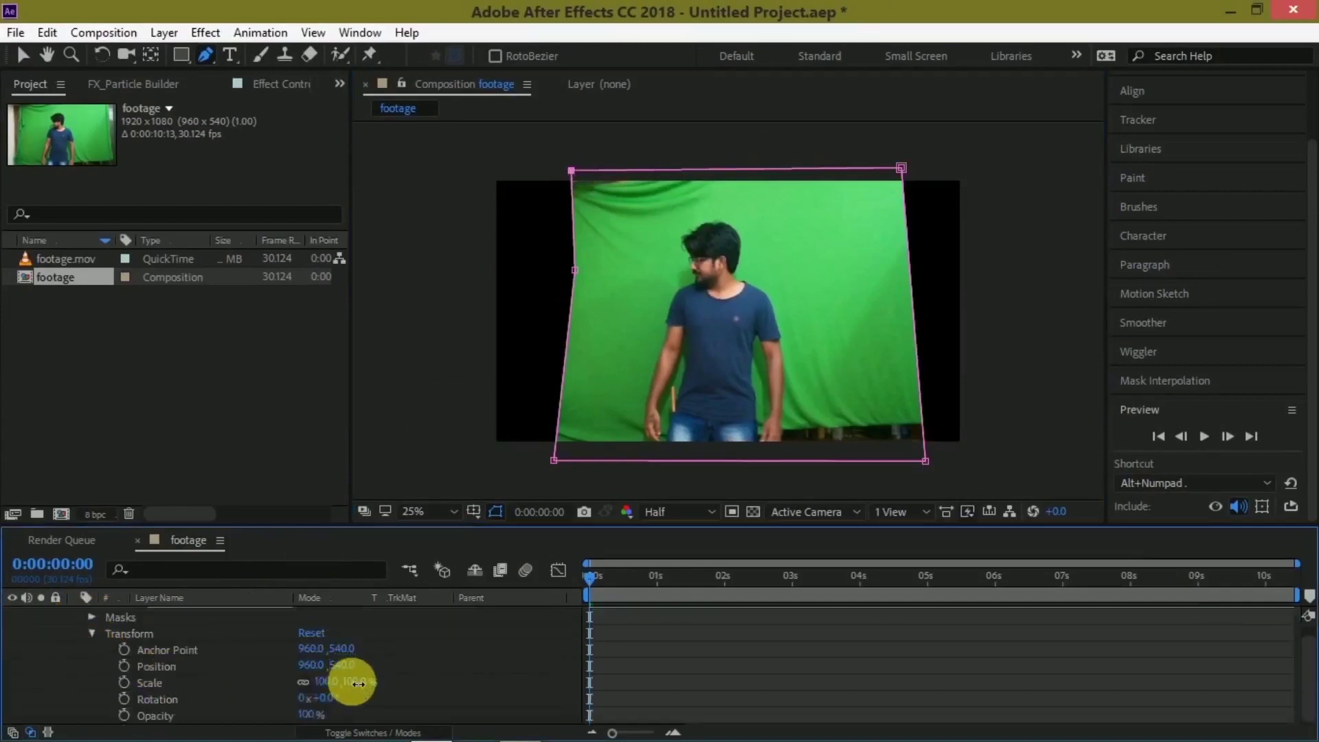
{"action": "left_click_drag", "start_coordinate": [358, 683], "coordinate": [372, 684]}
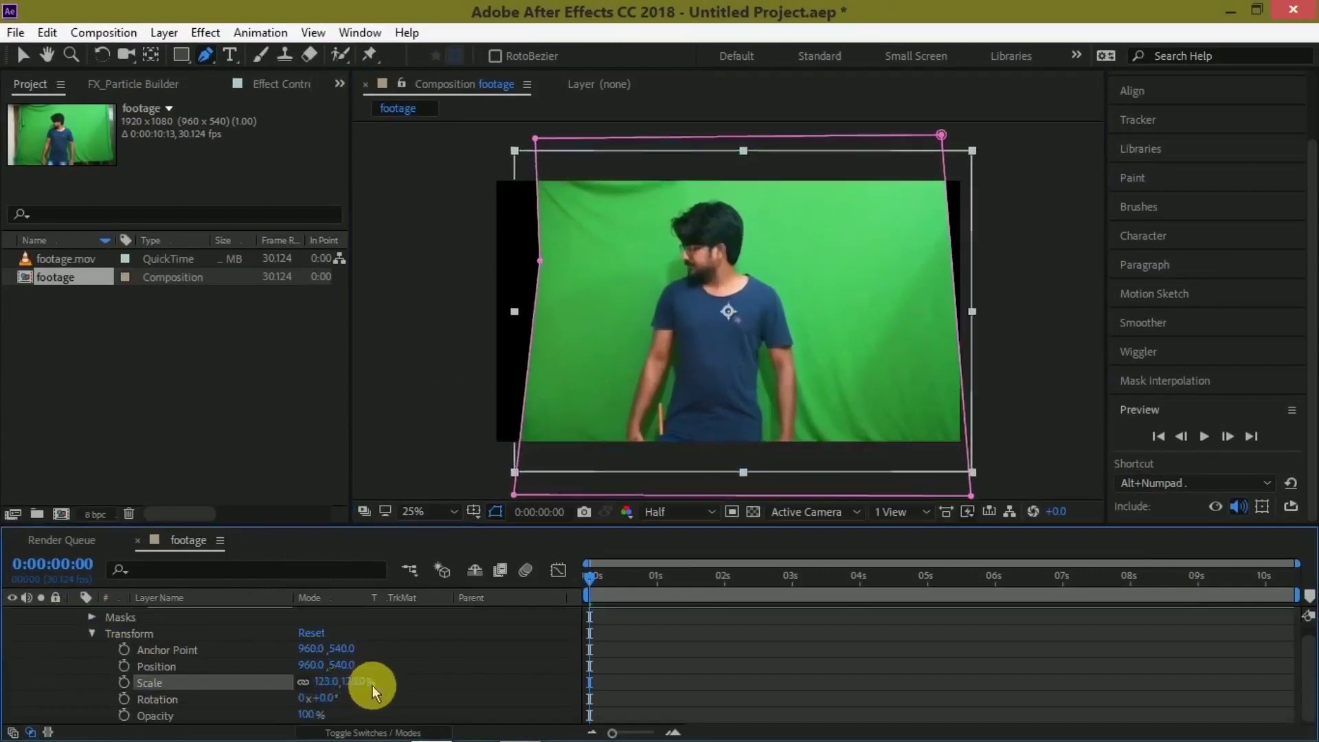
{"action": "left_click", "coordinate": [23, 55]}
{"action": "left_click_drag", "start_coordinate": [760, 293], "coordinate": [652, 302]}
{"action": "left_click_drag", "start_coordinate": [601, 587], "coordinate": [645, 587]}
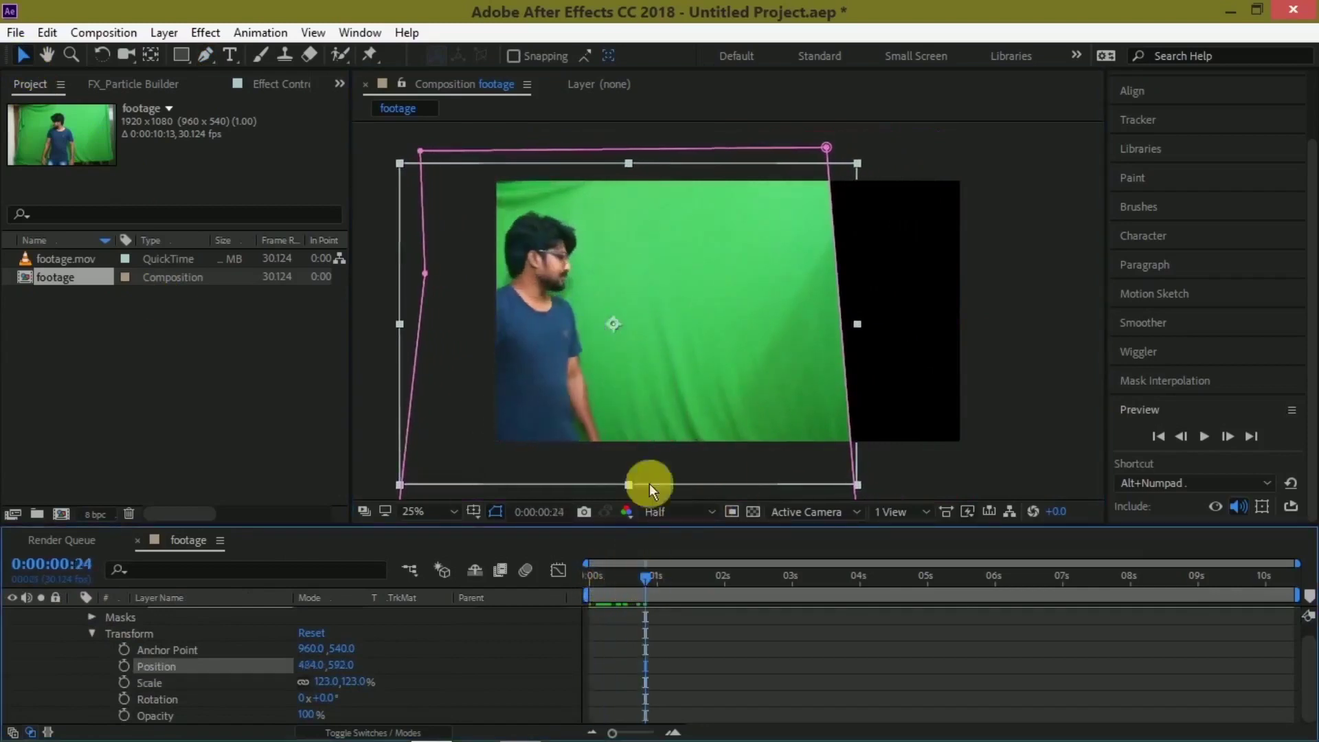
{"action": "left_click_drag", "start_coordinate": [649, 394], "coordinate": [703, 385]}
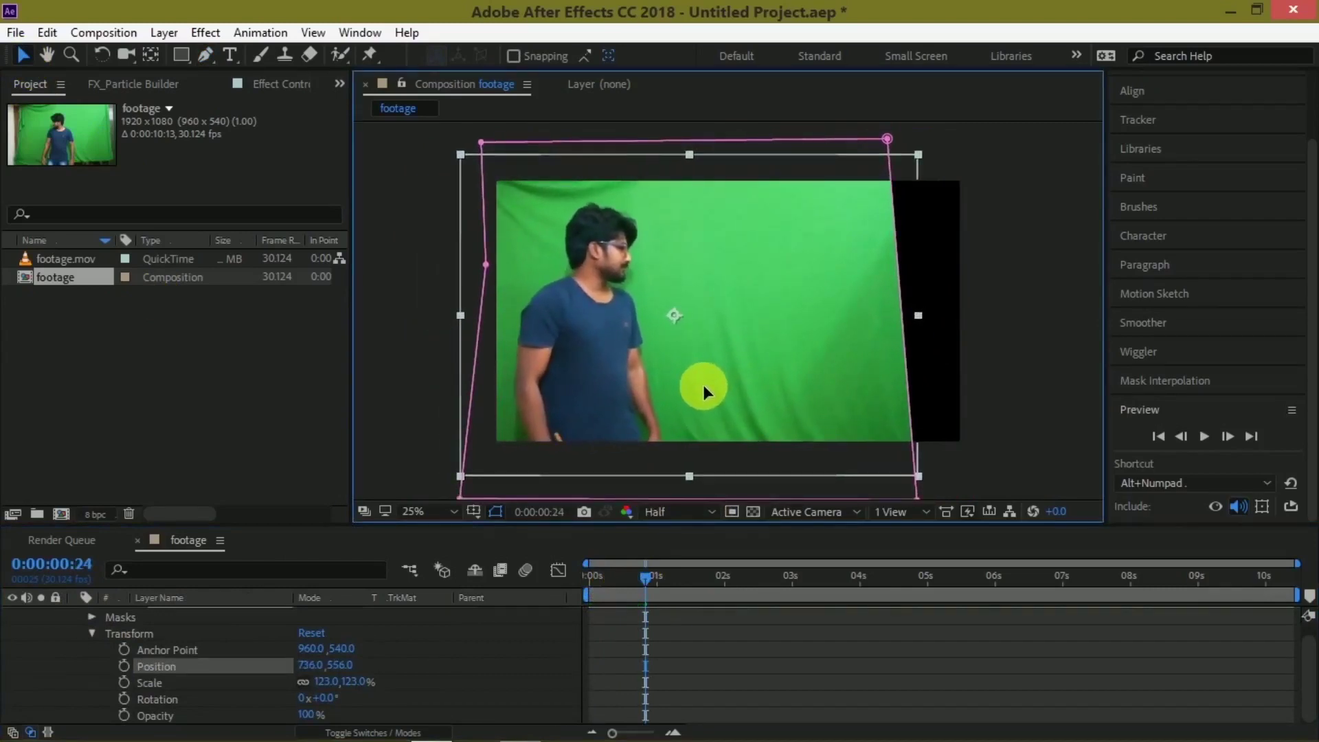
{"action": "left_click_drag", "start_coordinate": [643, 582], "coordinate": [831, 583]}
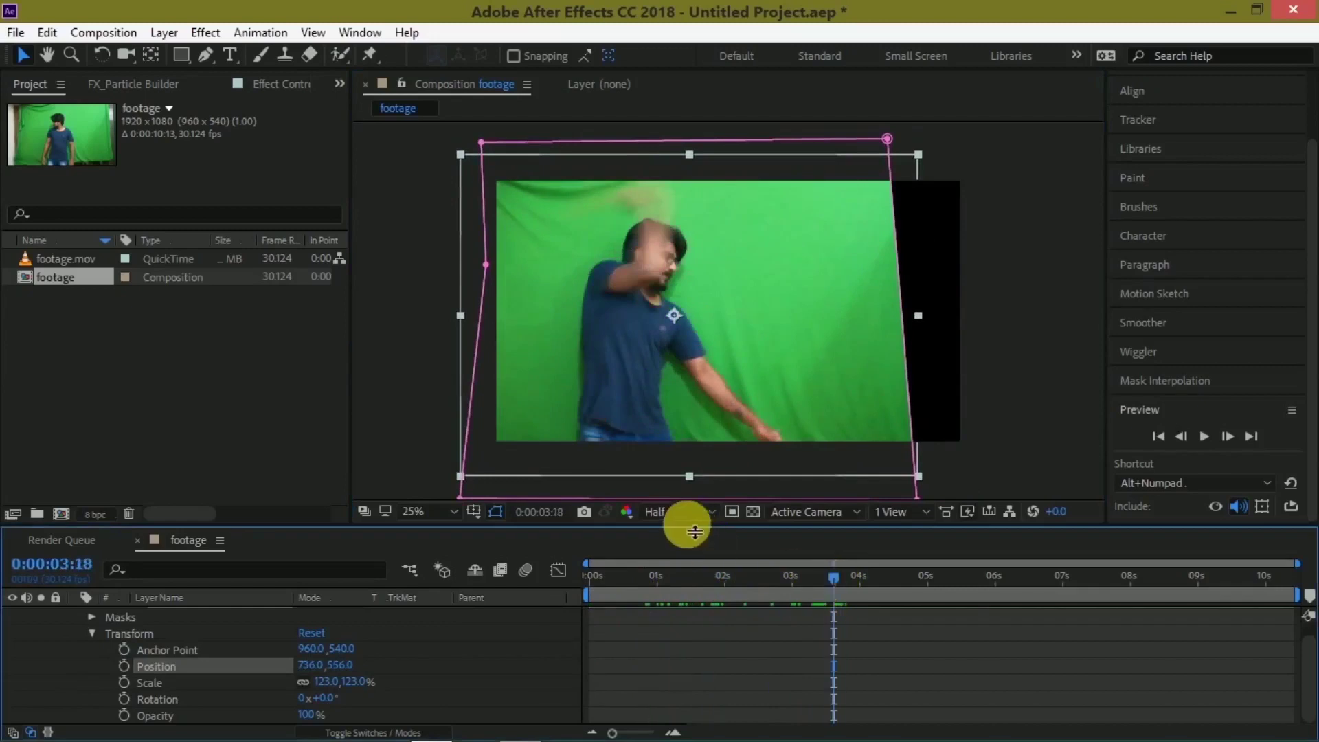
{"action": "scroll", "coordinate": [254, 650], "scroll_direction": "up", "scroll_amount": 1}
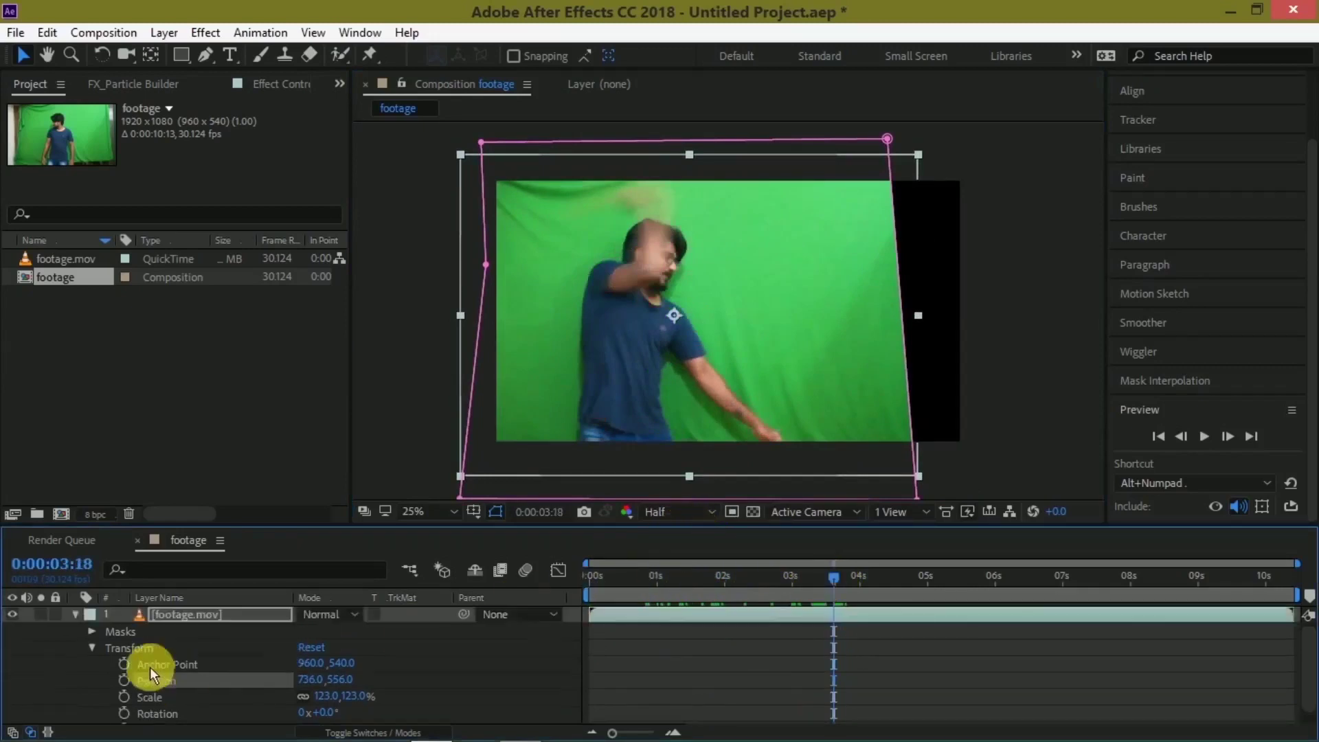
- Apply Keylight (1.2), sample the green backdrop as Screen Colour, and view the Screen Matte
{"action": "left_click", "coordinate": [76, 615]}
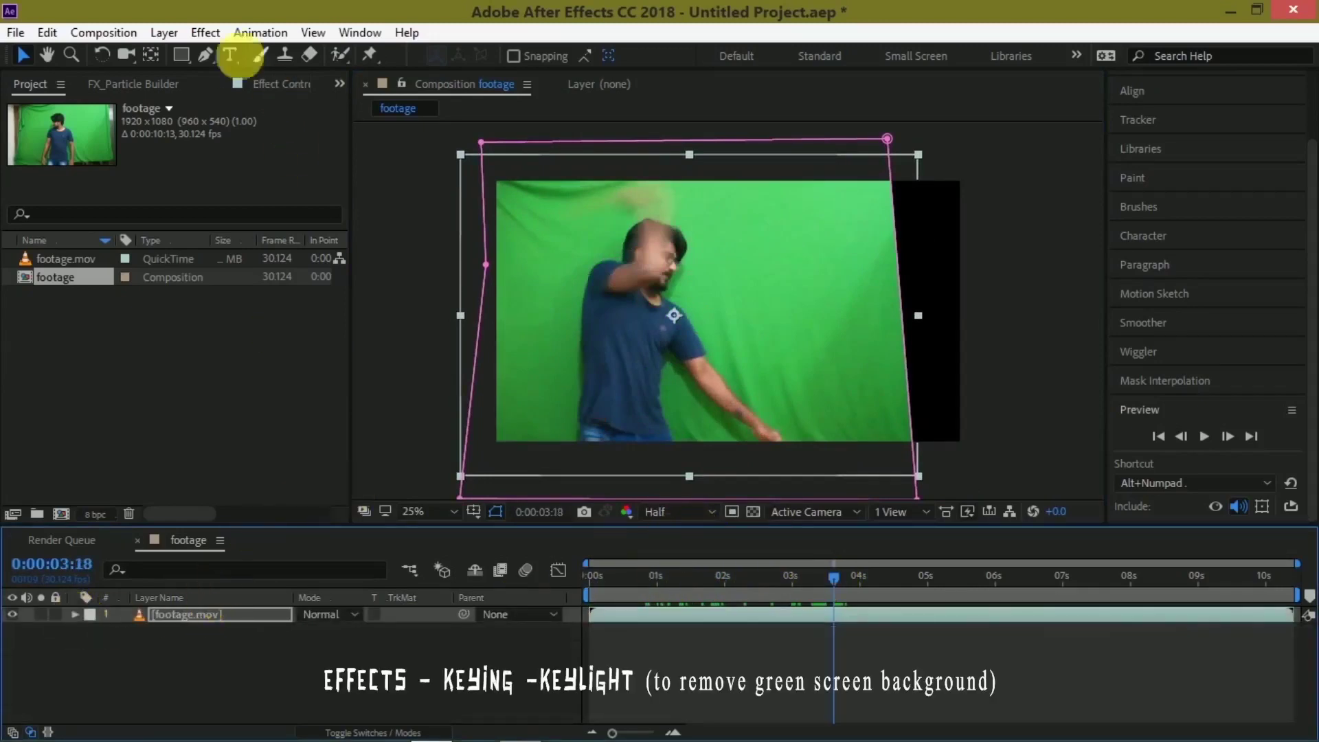
{"action": "left_click", "coordinate": [209, 34]}
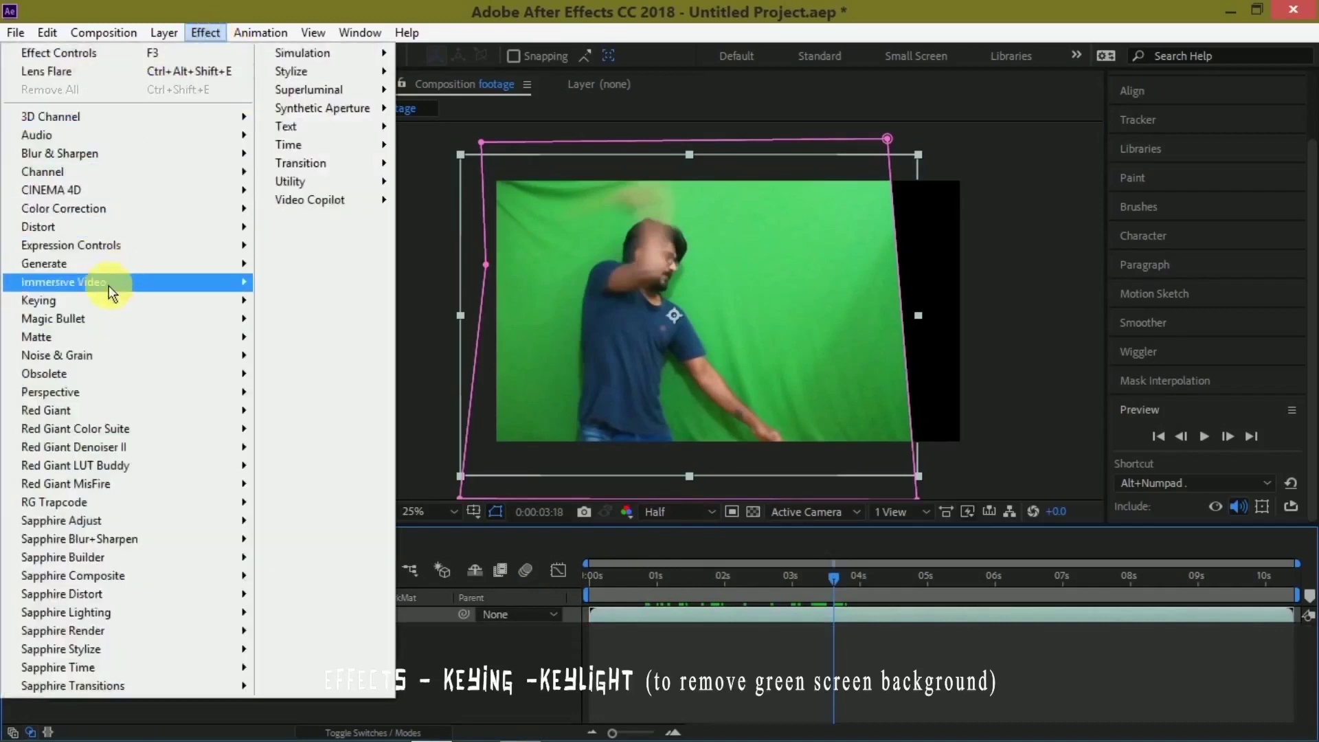
{"action": "mouse_move", "coordinate": [103, 302]}
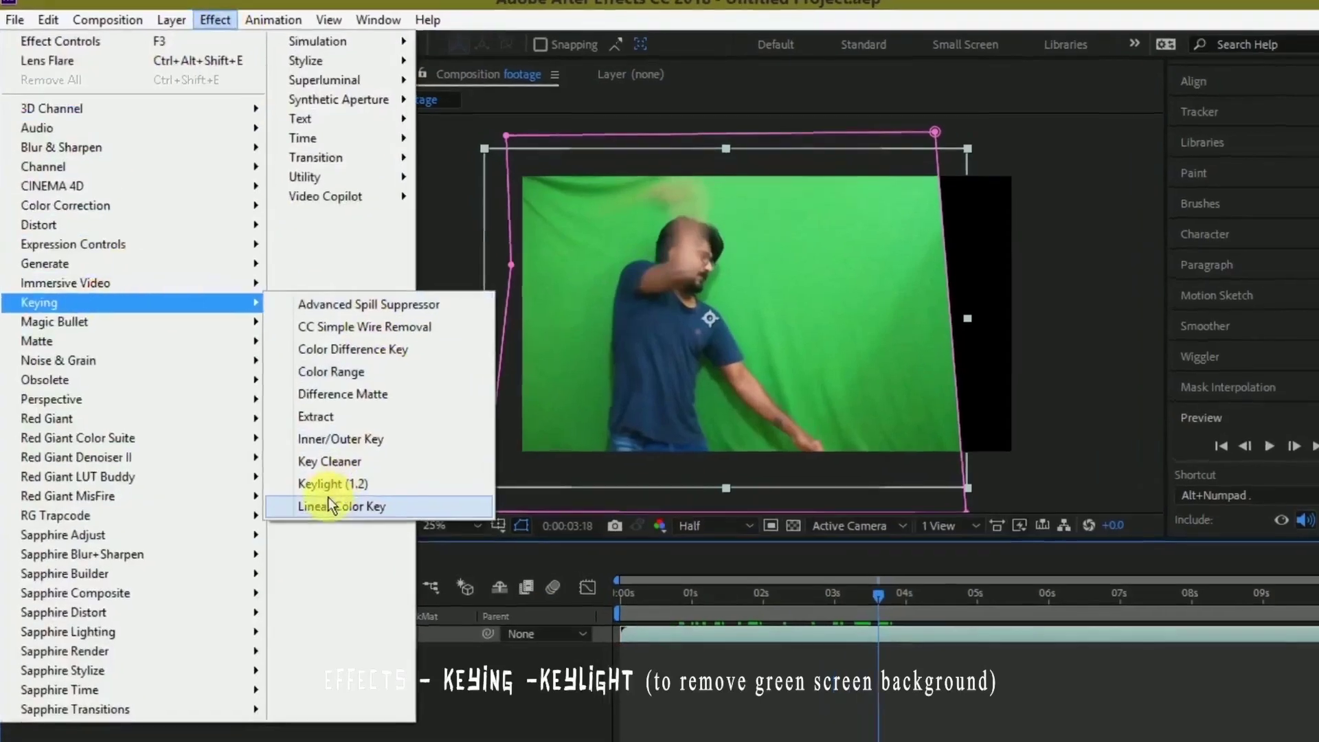
{"action": "left_click", "coordinate": [312, 474]}
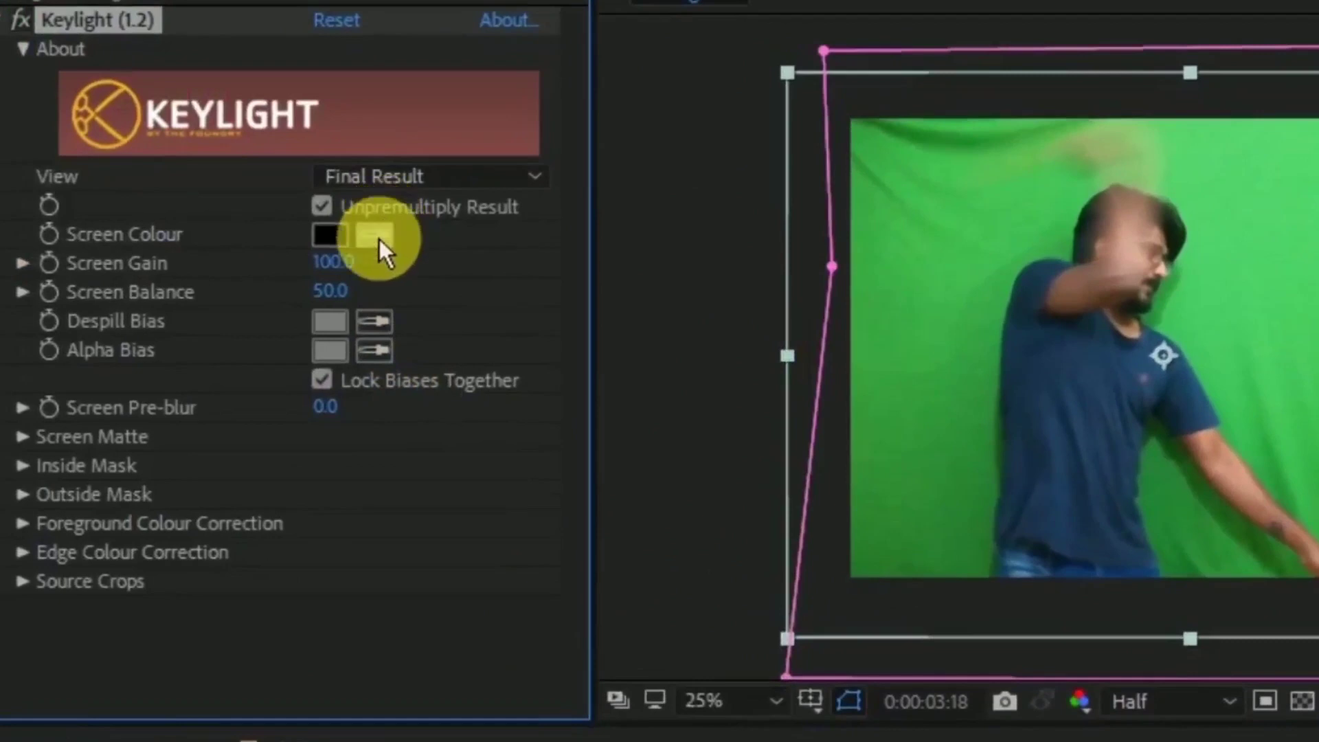
{"action": "left_click", "coordinate": [377, 237]}
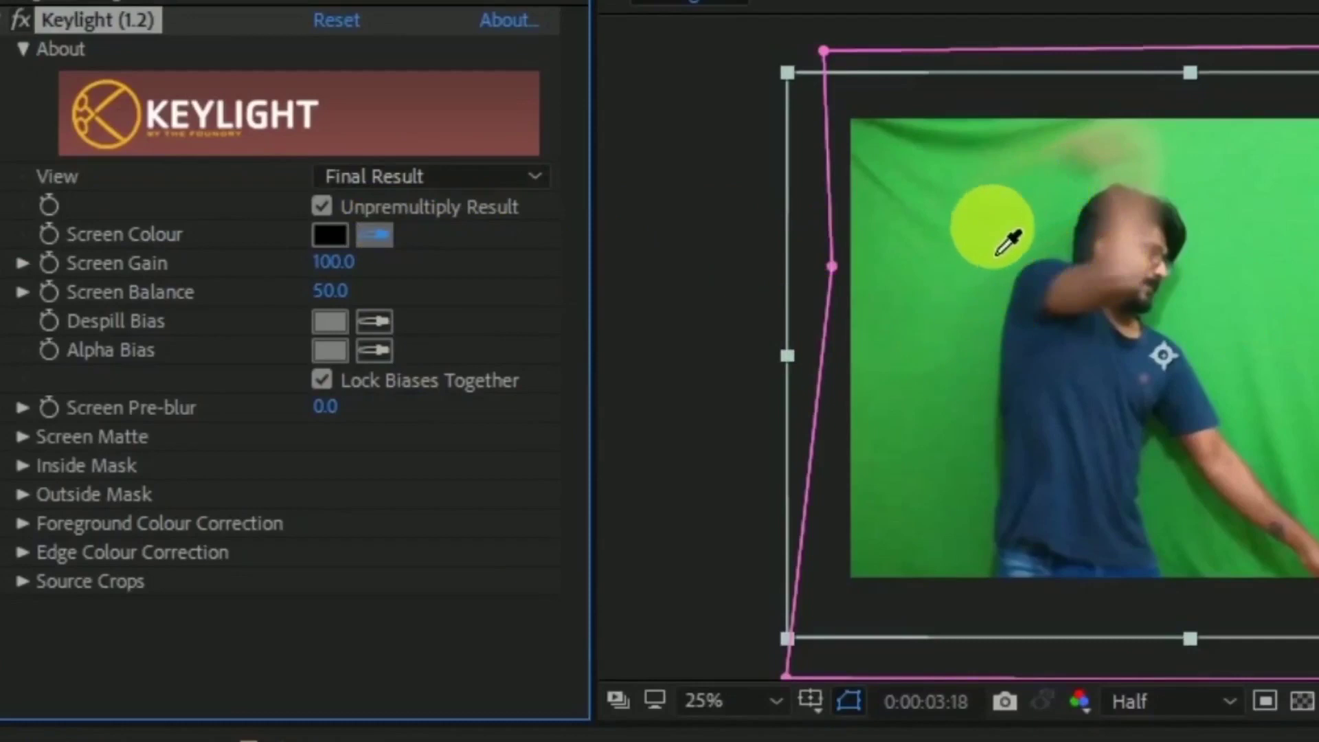
{"action": "left_click", "coordinate": [997, 253]}
{"action": "left_click", "coordinate": [481, 175]}
{"action": "left_click", "coordinate": [465, 359]}
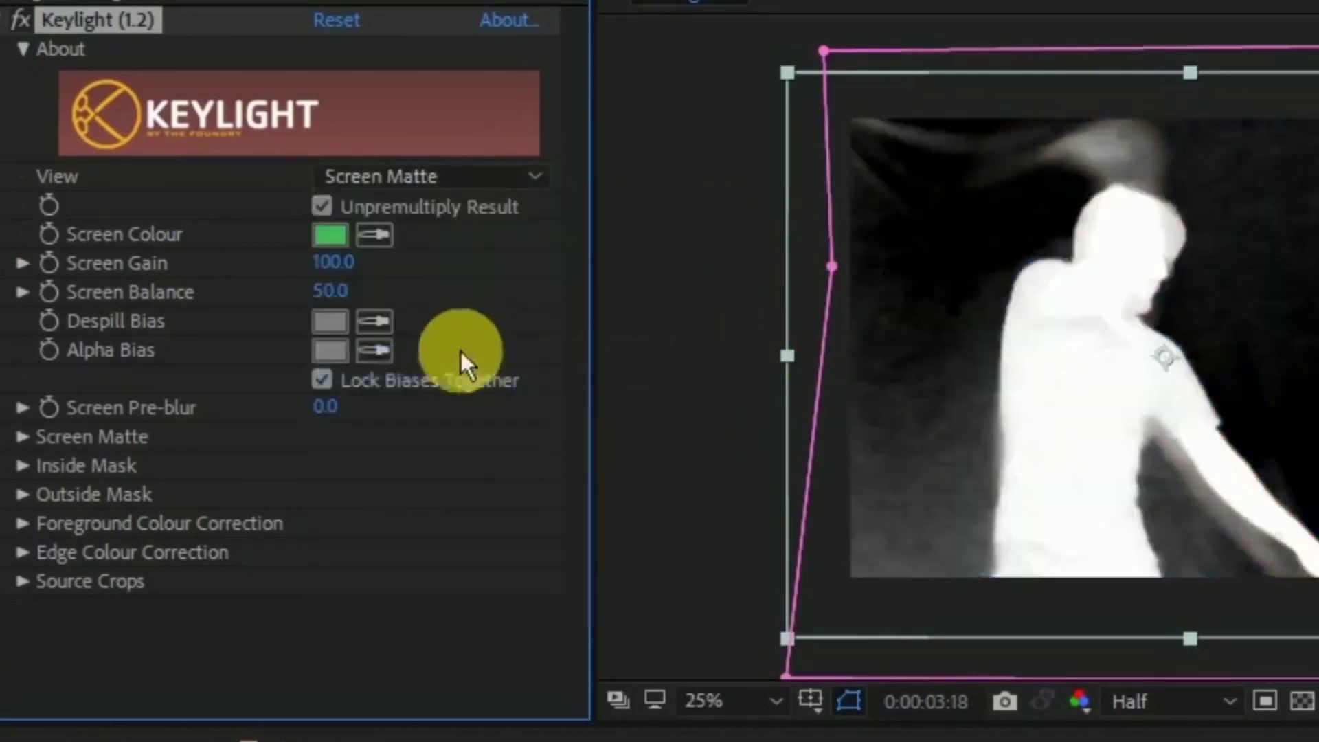
- Tune the Screen Matte to Clip White 60 and Clip Black 24 for a solid white man
{"action": "left_click", "coordinate": [29, 436]}
{"action": "left_click_drag", "start_coordinate": [329, 467], "coordinate": [361, 466]}
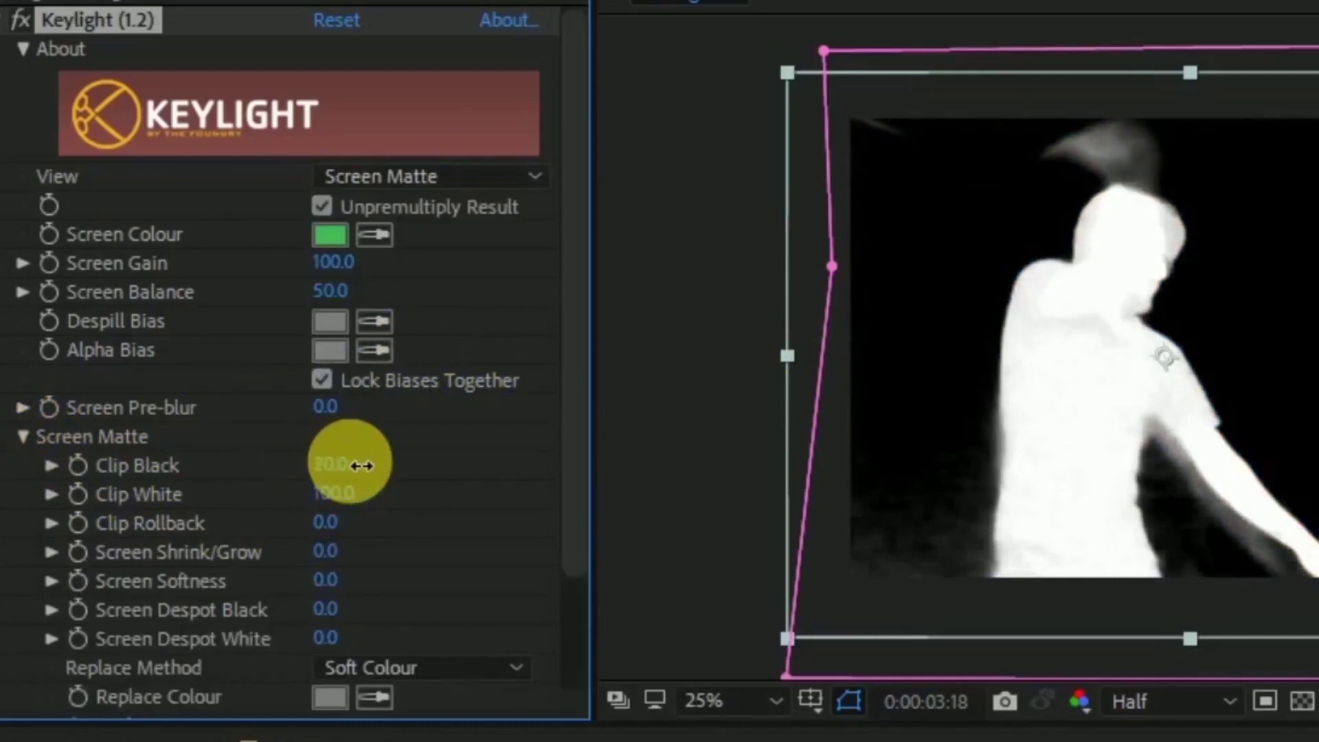
{"action": "left_click", "coordinate": [337, 492]}
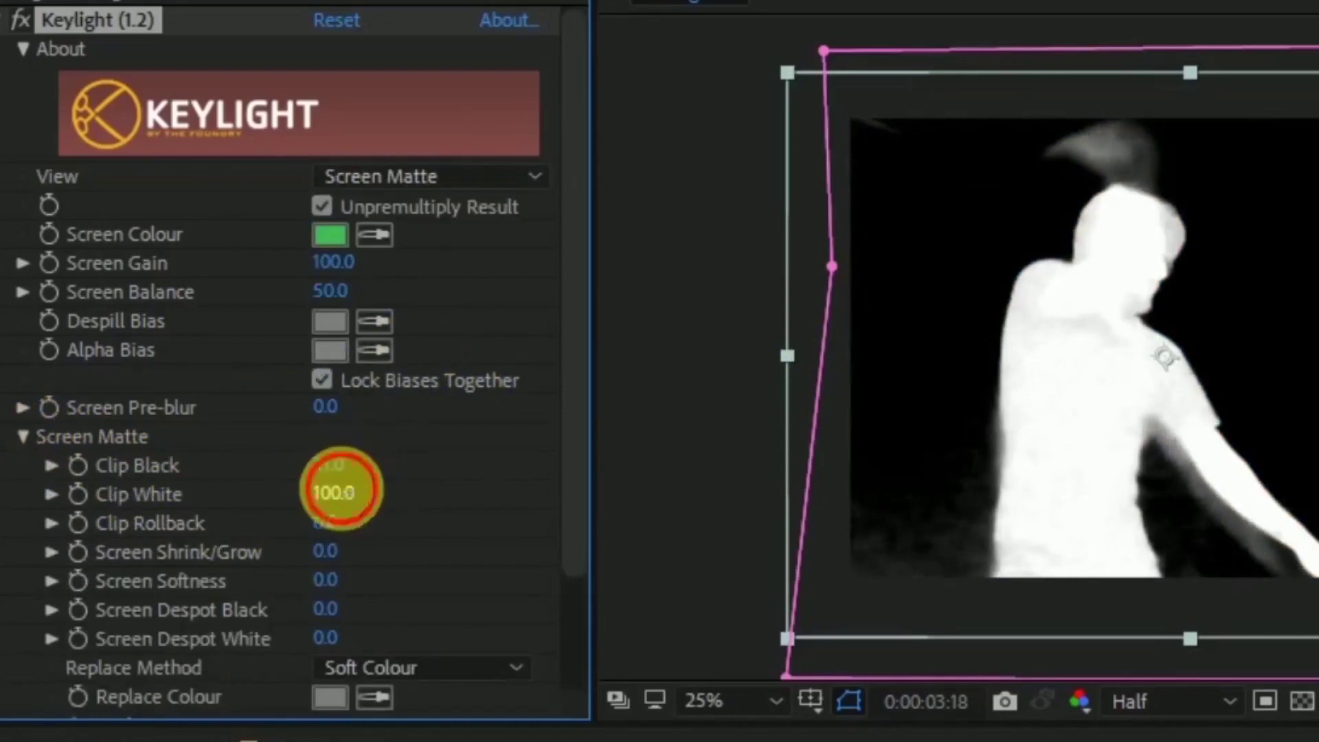
{"action": "left_click_drag", "start_coordinate": [345, 489], "coordinate": [337, 484]}
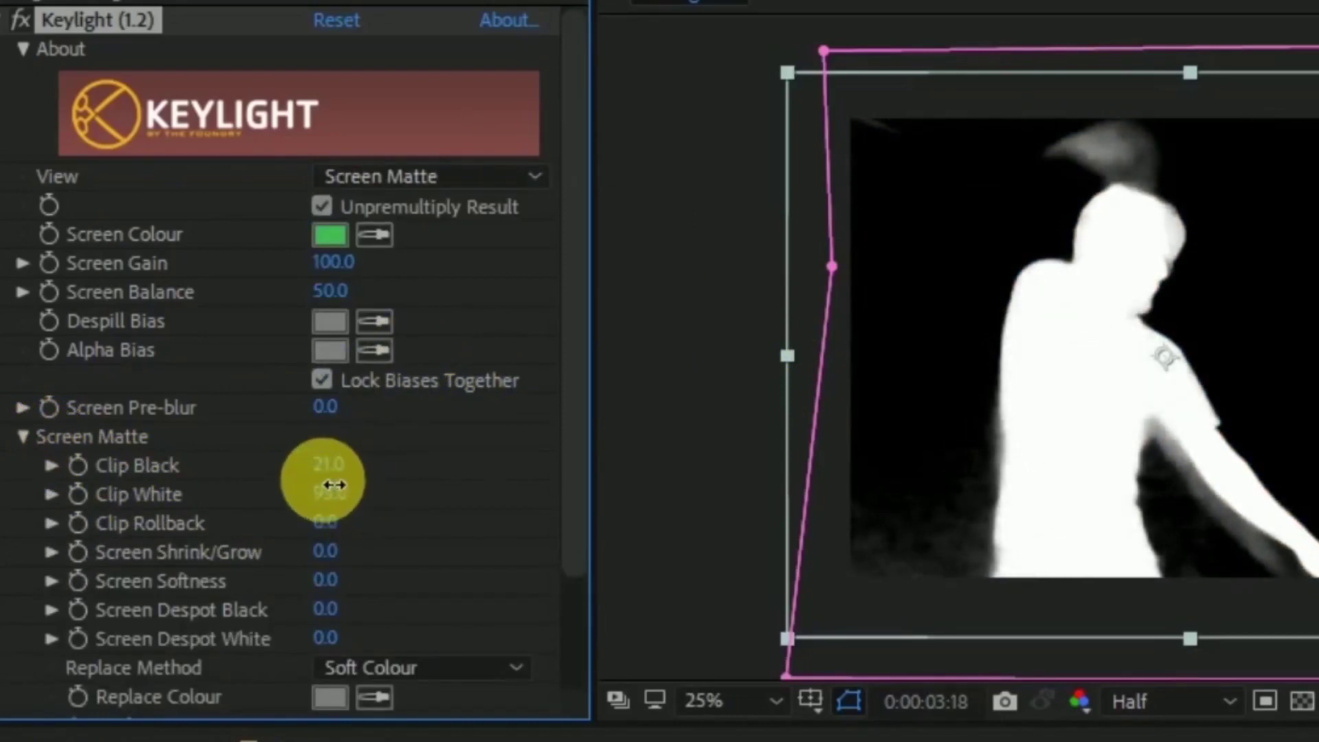
{"action": "mouse_move", "coordinate": [330, 463]}
{"action": "left_mouse_down"}
{"action": "mouse_move", "coordinate": [357, 459]}
{"action": "mouse_move", "coordinate": [318, 443]}
{"action": "left_mouse_up"}
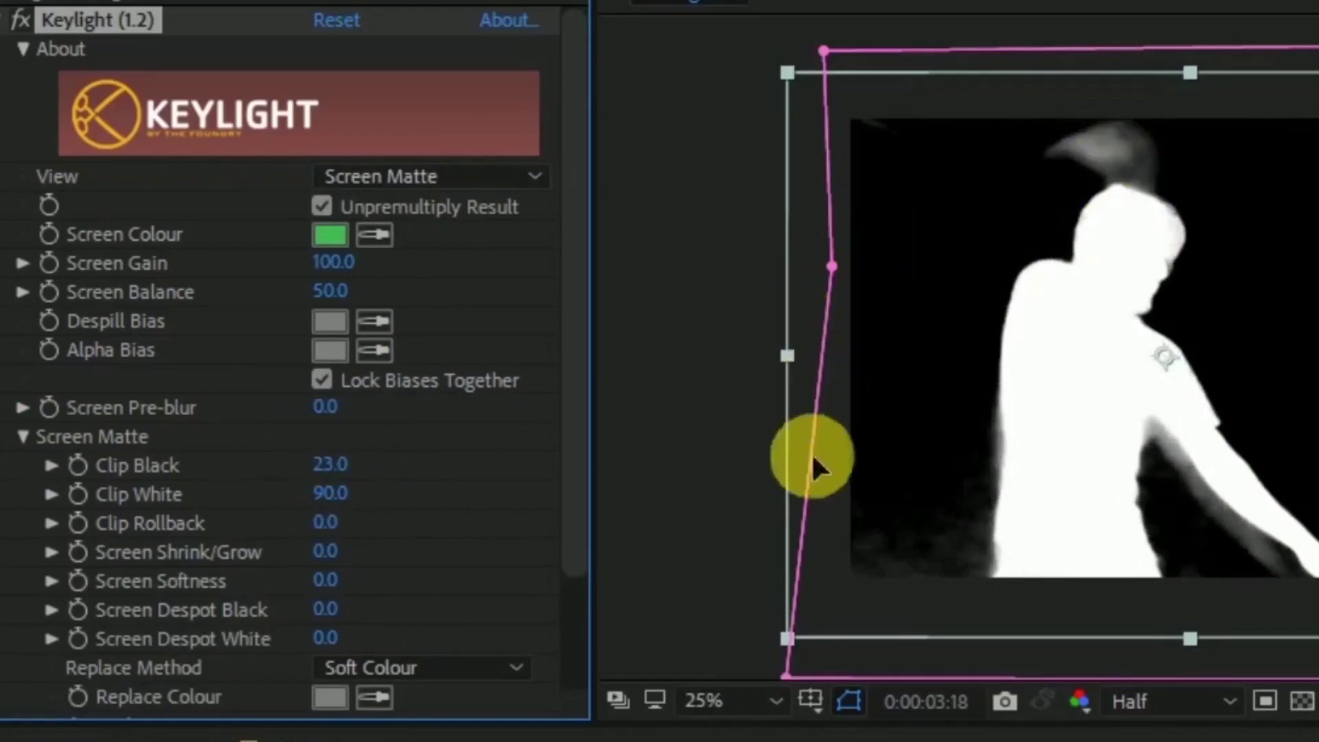
{"action": "left_click_drag", "start_coordinate": [351, 508], "coordinate": [244, 506]}
{"action": "left_click_drag", "start_coordinate": [342, 484], "coordinate": [355, 478]}
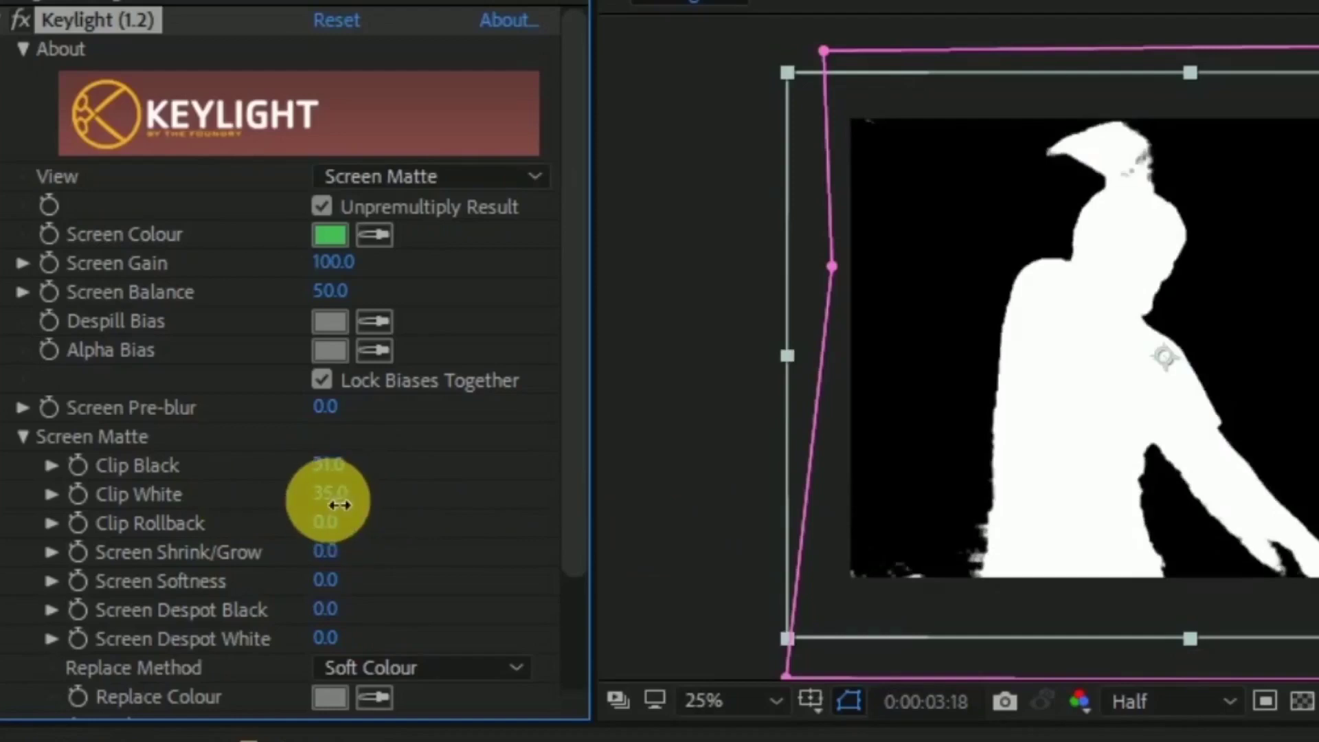
{"action": "mouse_move", "coordinate": [328, 469]}
{"action": "left_mouse_down"}
{"action": "mouse_move", "coordinate": [304, 476]}
{"action": "mouse_move", "coordinate": [344, 508]}
{"action": "mouse_move", "coordinate": [393, 505]}
{"action": "left_mouse_up"}
{"action": "left_click_drag", "start_coordinate": [342, 467], "coordinate": [357, 469]}
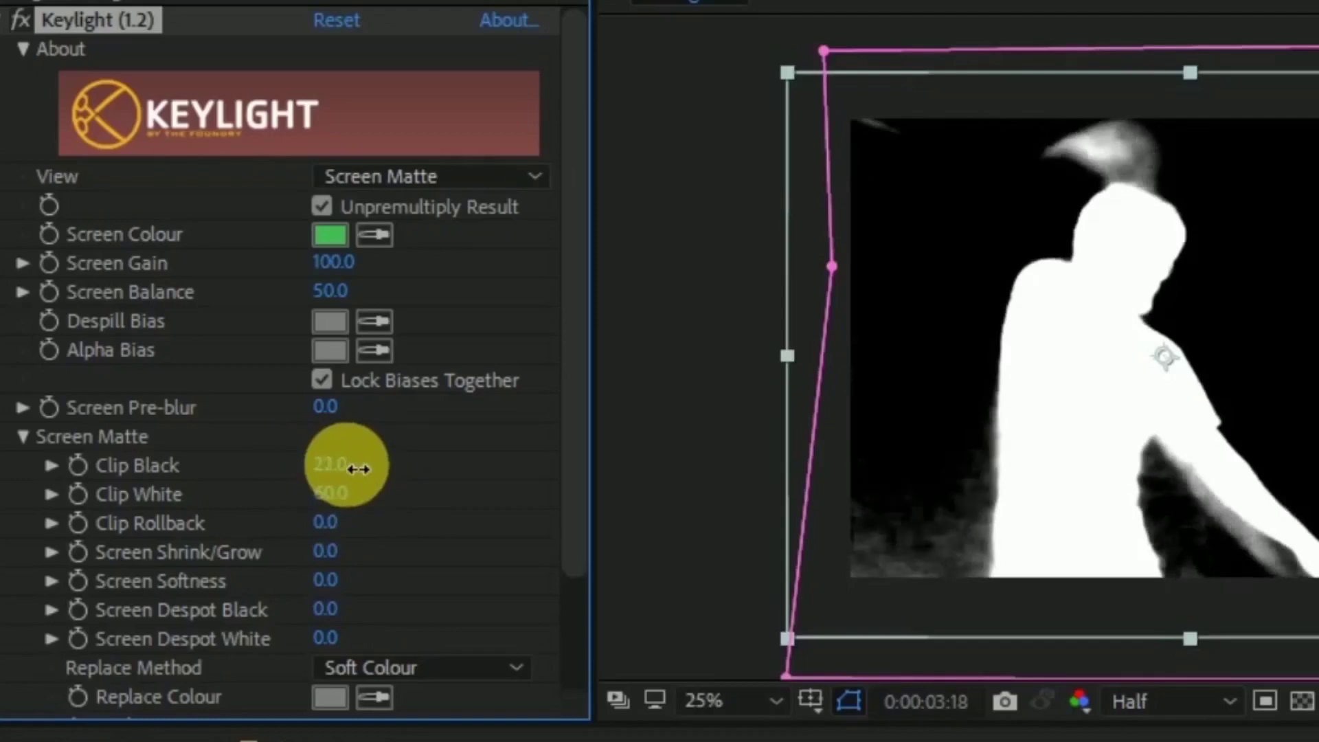
{"action": "left_click_drag", "start_coordinate": [358, 469], "coordinate": [365, 464]}
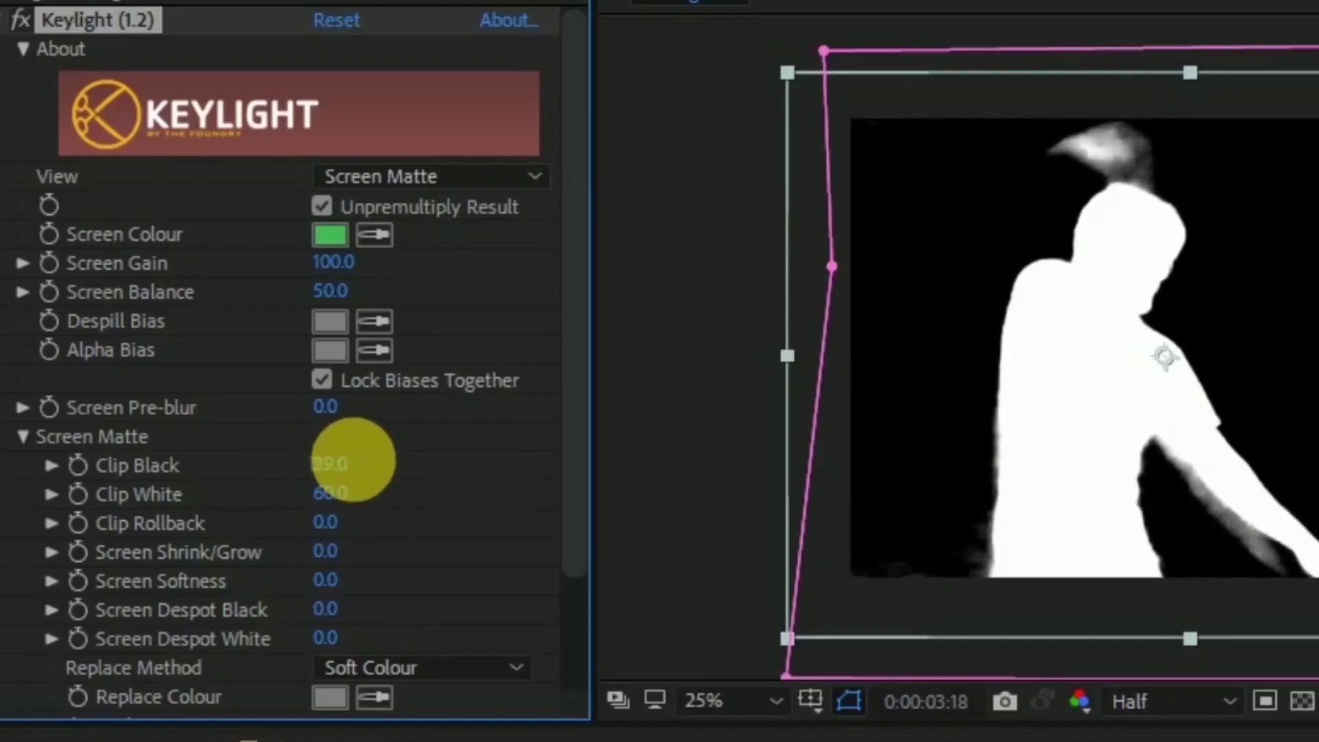
{"action": "left_click", "coordinate": [444, 176]}
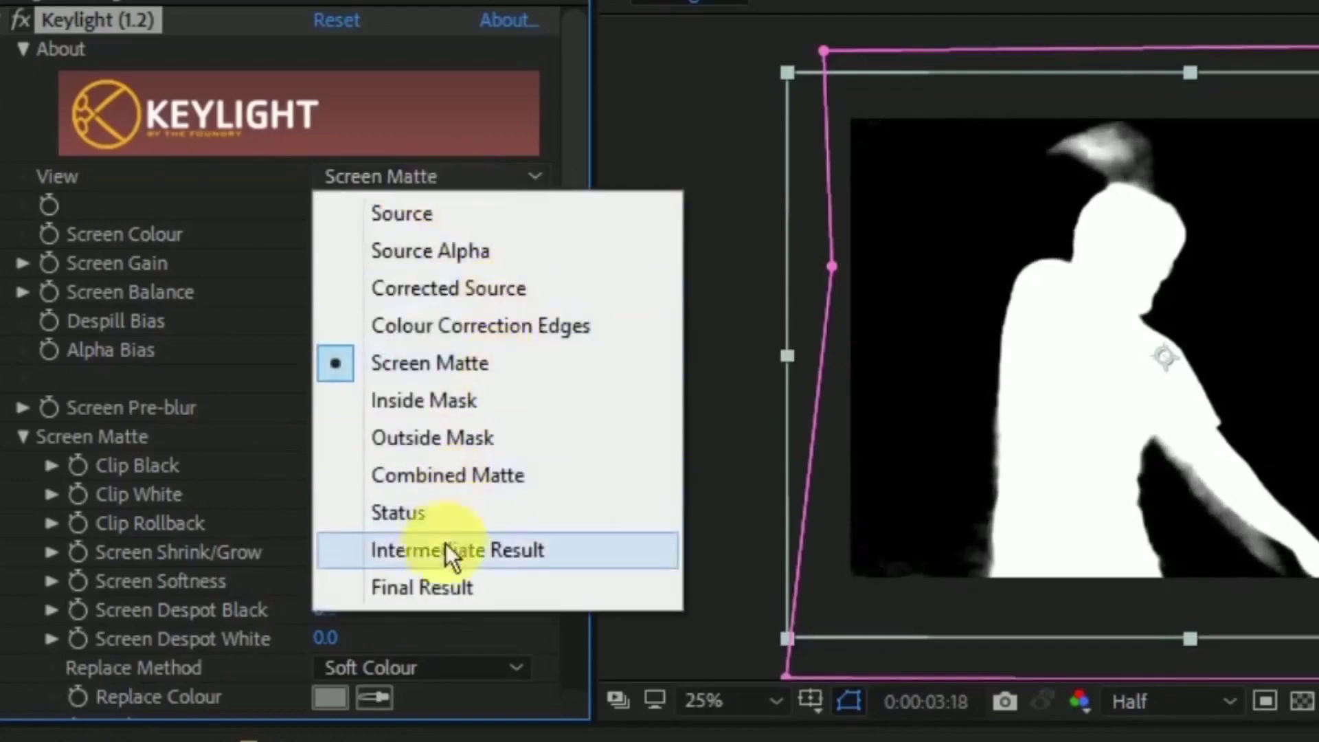
- Switch Keylight View to Final Result and scrub frames to check the key on black
{"action": "left_click", "coordinate": [412, 586]}
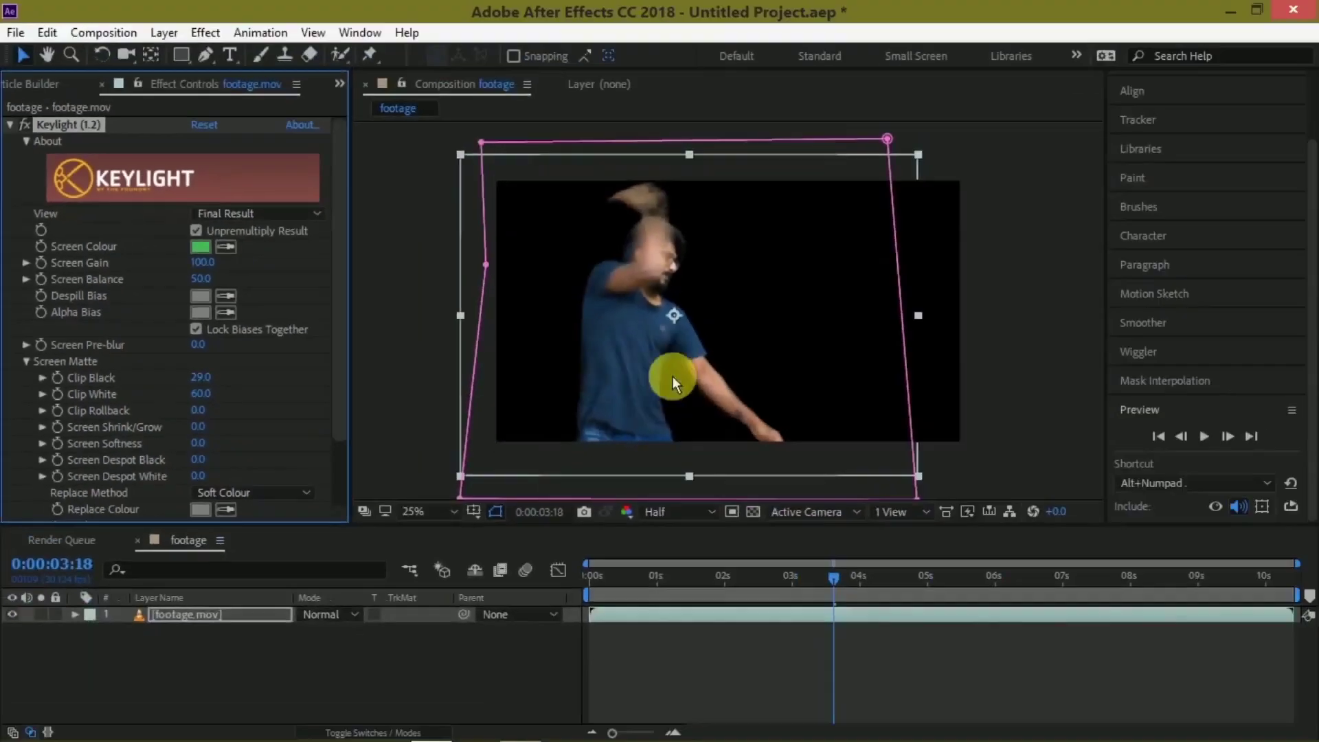
{"action": "mouse_move", "coordinate": [827, 570]}
{"action": "left_mouse_down"}
{"action": "mouse_move", "coordinate": [821, 562]}
{"action": "mouse_move", "coordinate": [844, 559]}
{"action": "left_mouse_up"}
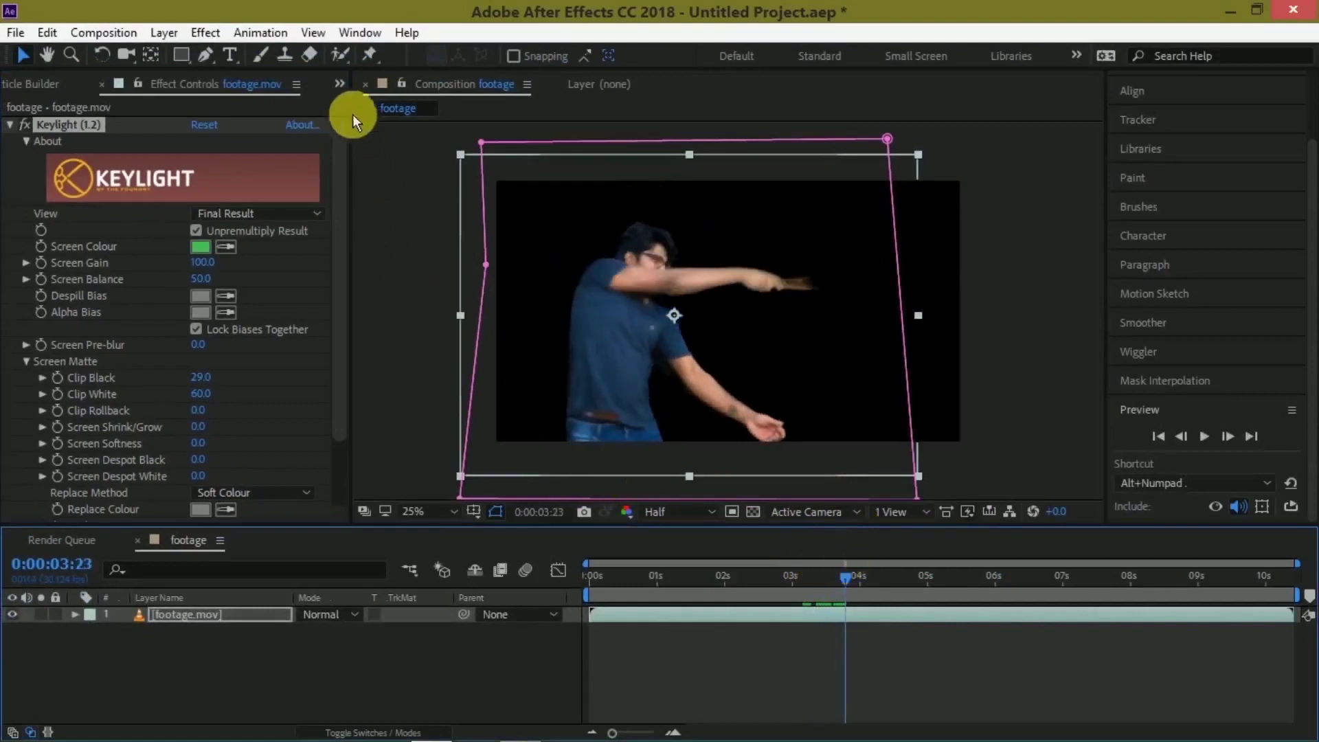
{"action": "left_click", "coordinate": [340, 85]}
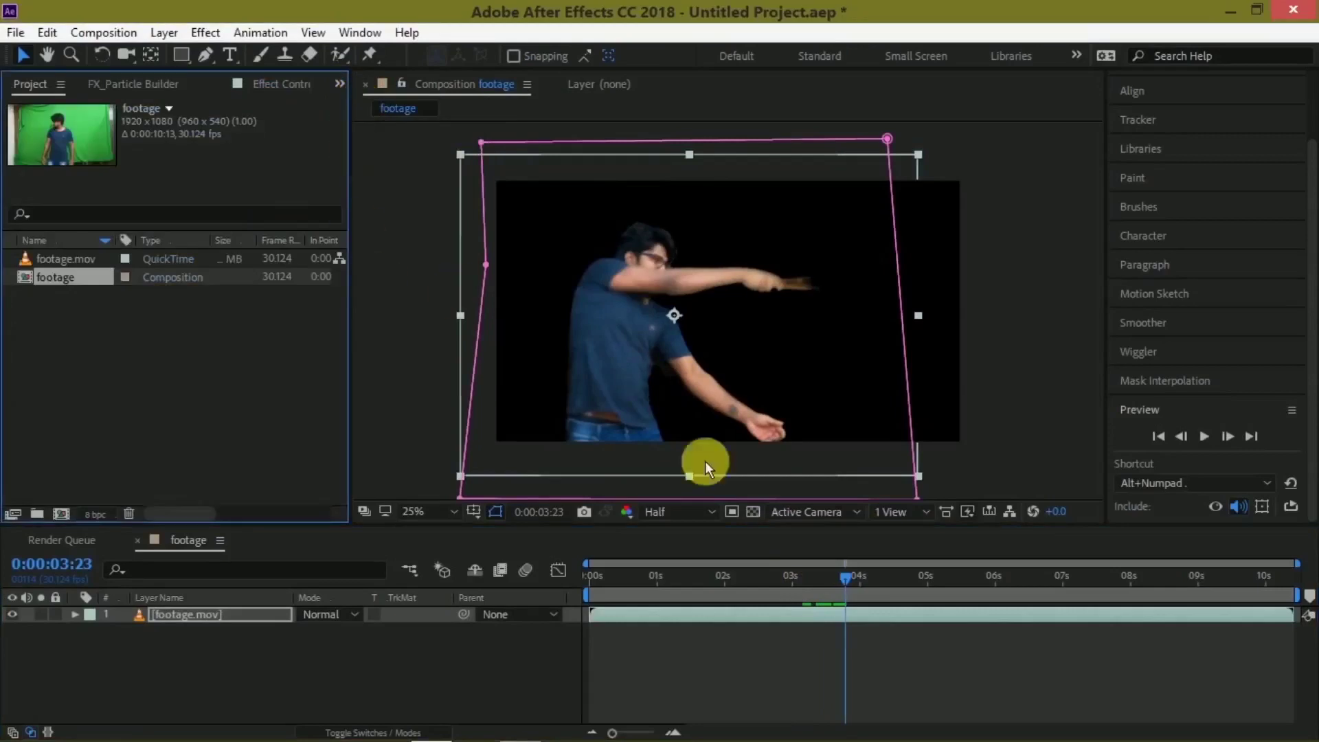
{"action": "left_click_drag", "start_coordinate": [843, 580], "coordinate": [708, 593]}
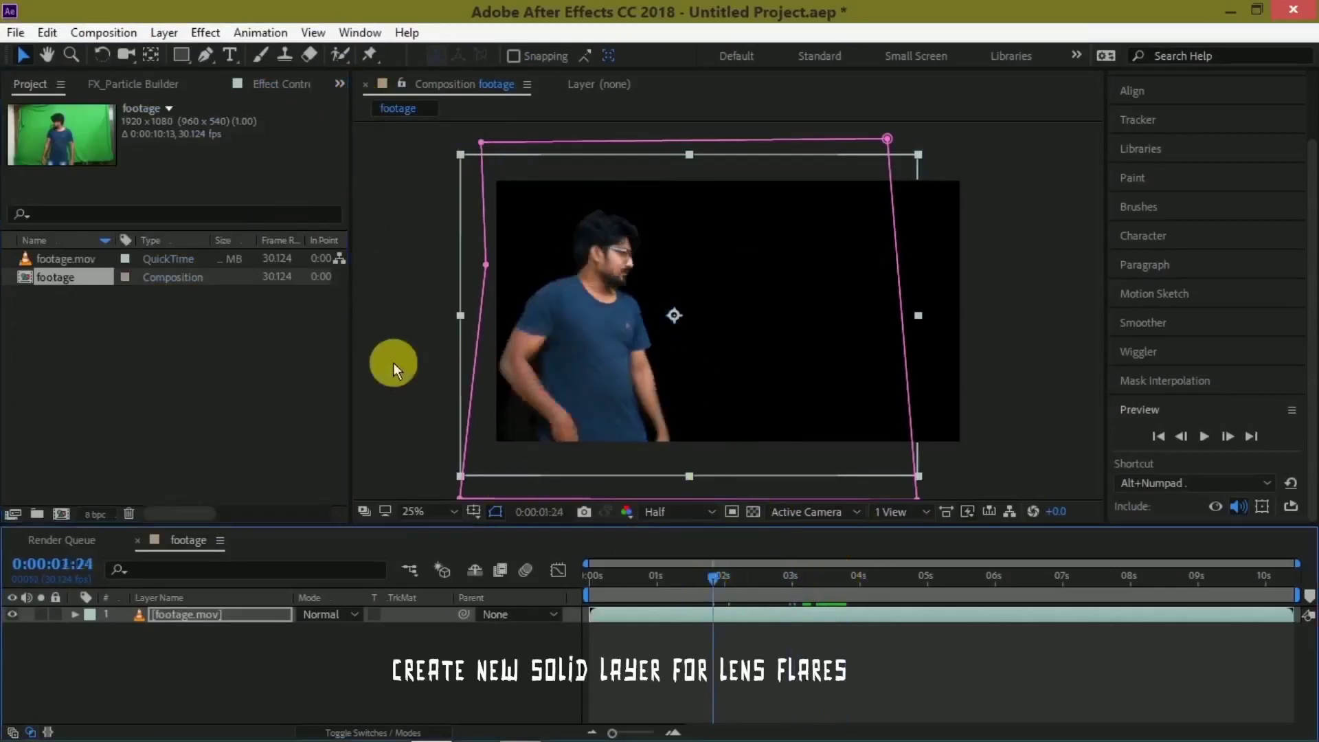
- Create a black solid named 'lens flare' above footage.mov
{"action": "left_click", "coordinate": [162, 32]}
{"action": "mouse_move", "coordinate": [140, 55]}
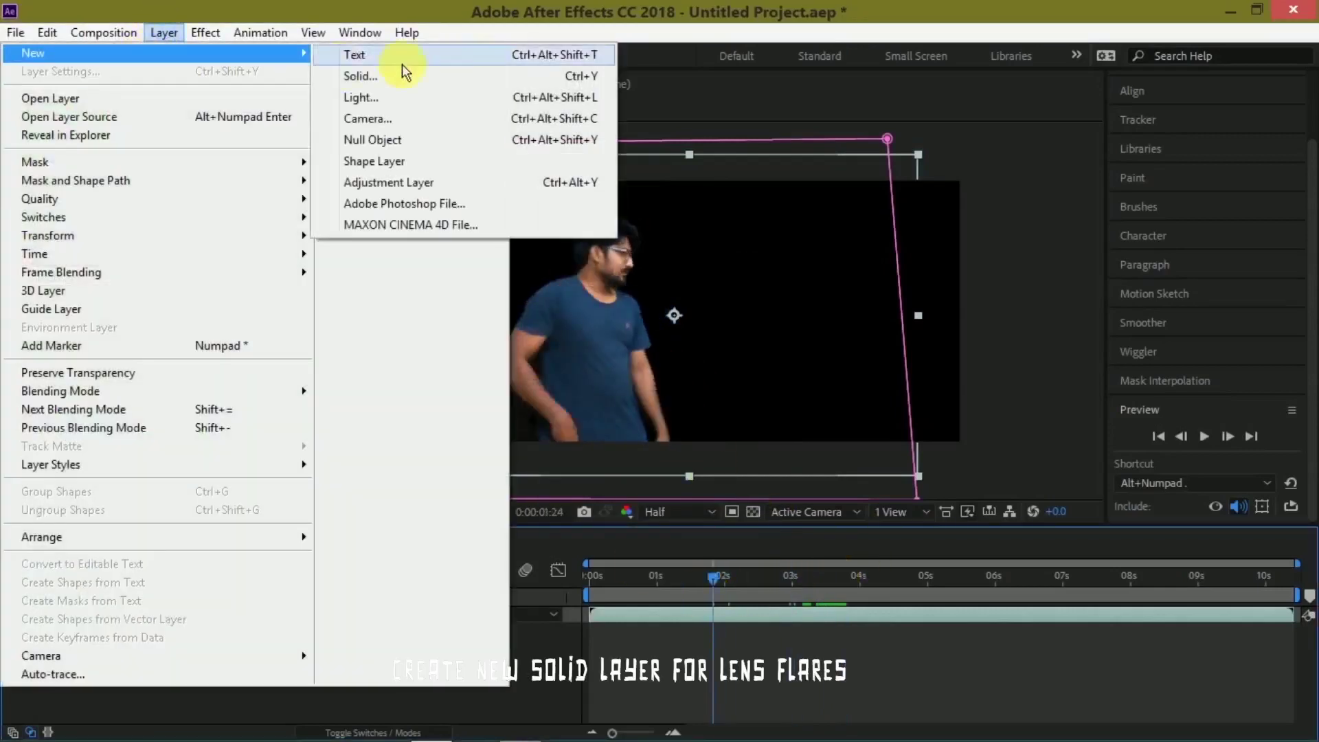
{"action": "left_click", "coordinate": [433, 80]}
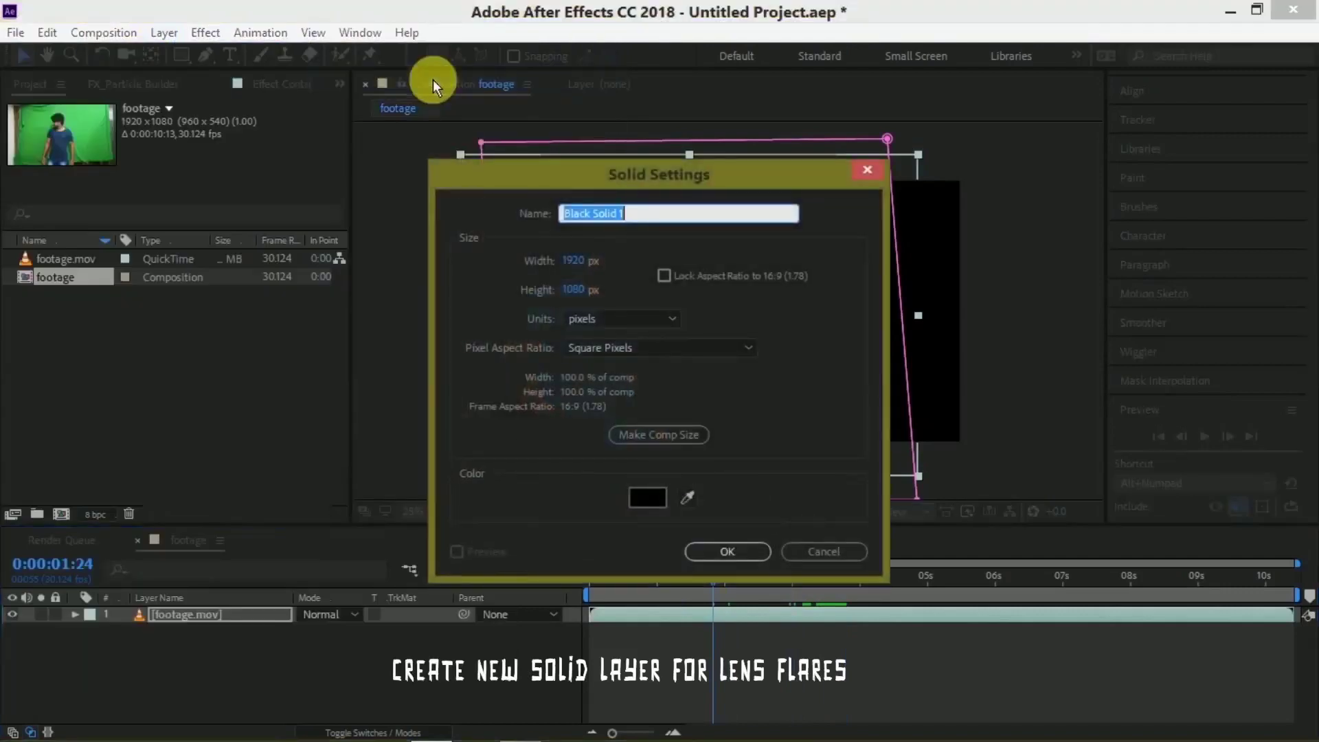
{"action": "type", "text": "lens fla"}
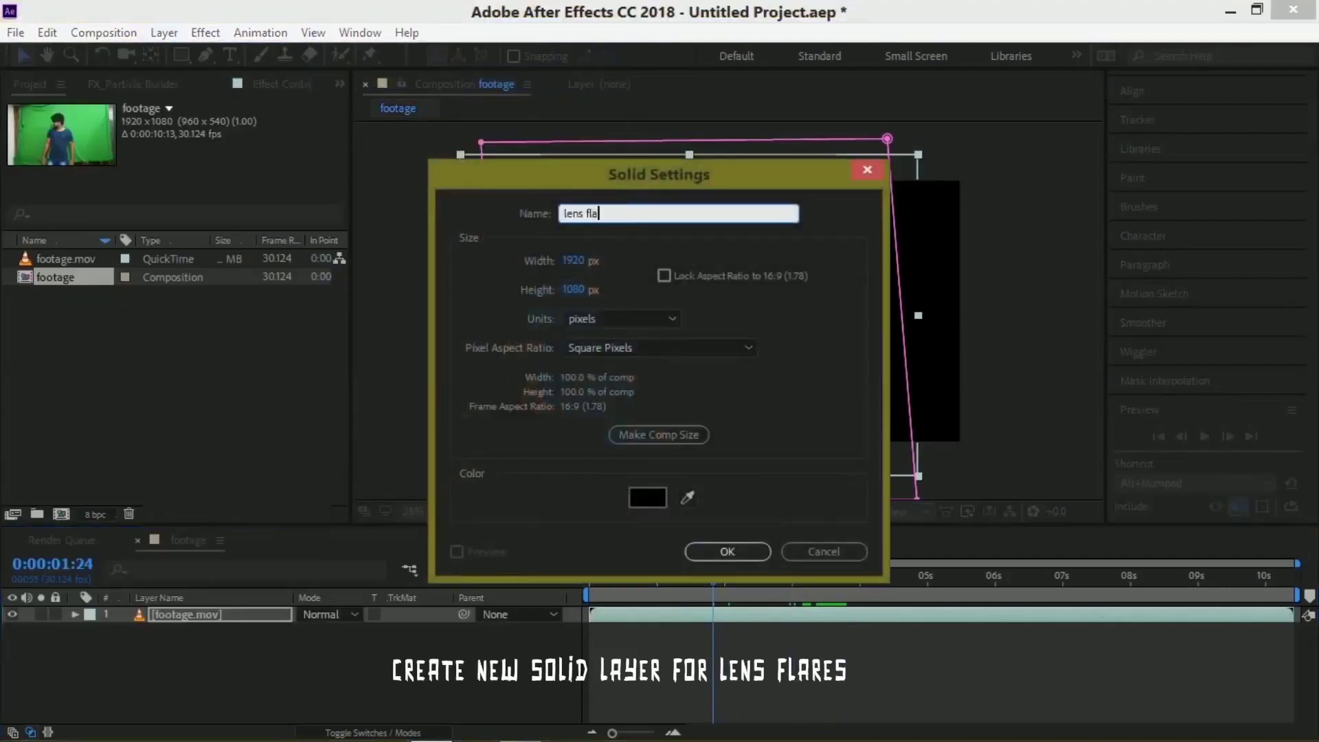
{"action": "left_click", "coordinate": [752, 550]}
{"action": "scroll", "coordinate": [1225, 172], "scroll_direction": "up", "scroll_amount": 3}
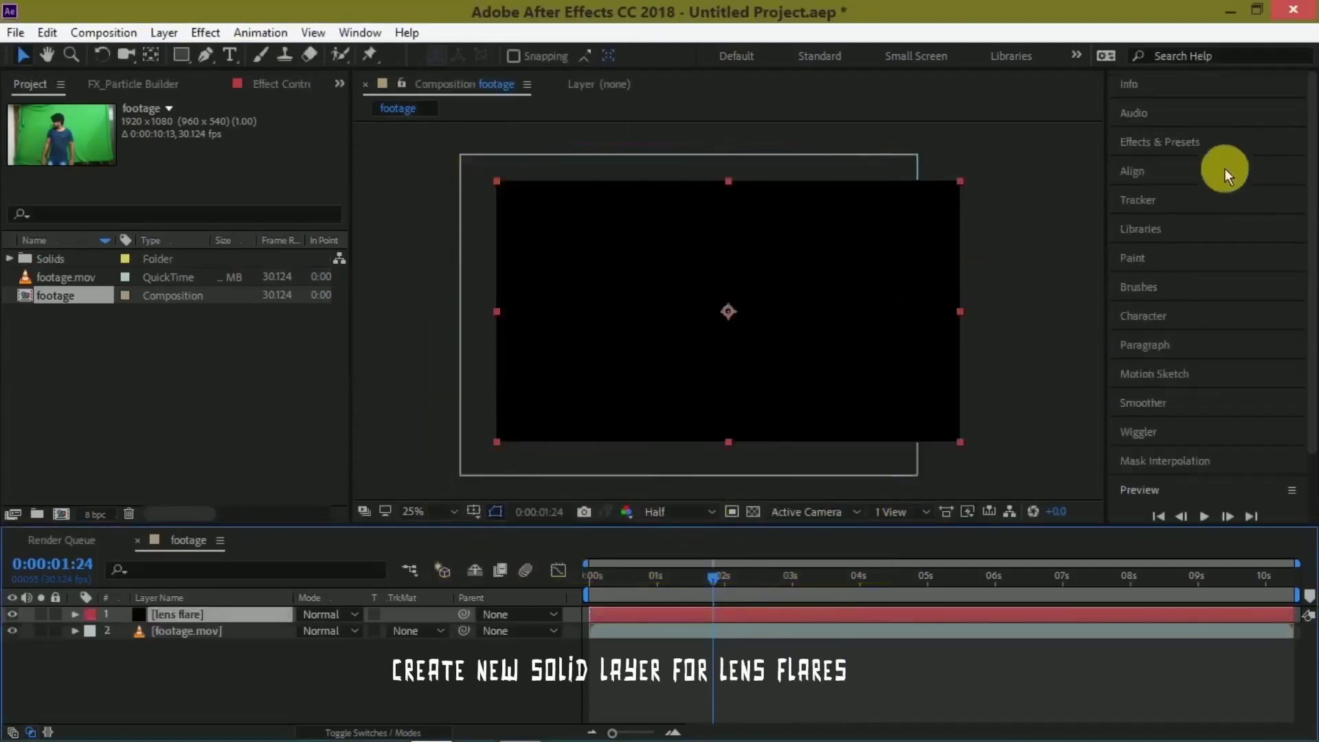
{"action": "left_click", "coordinate": [1184, 140]}
{"action": "left_click", "coordinate": [1222, 167]}
- Apply Lens Flare to the lens flare solid and set its blend mode to Add
{"action": "type", "text": "l"}
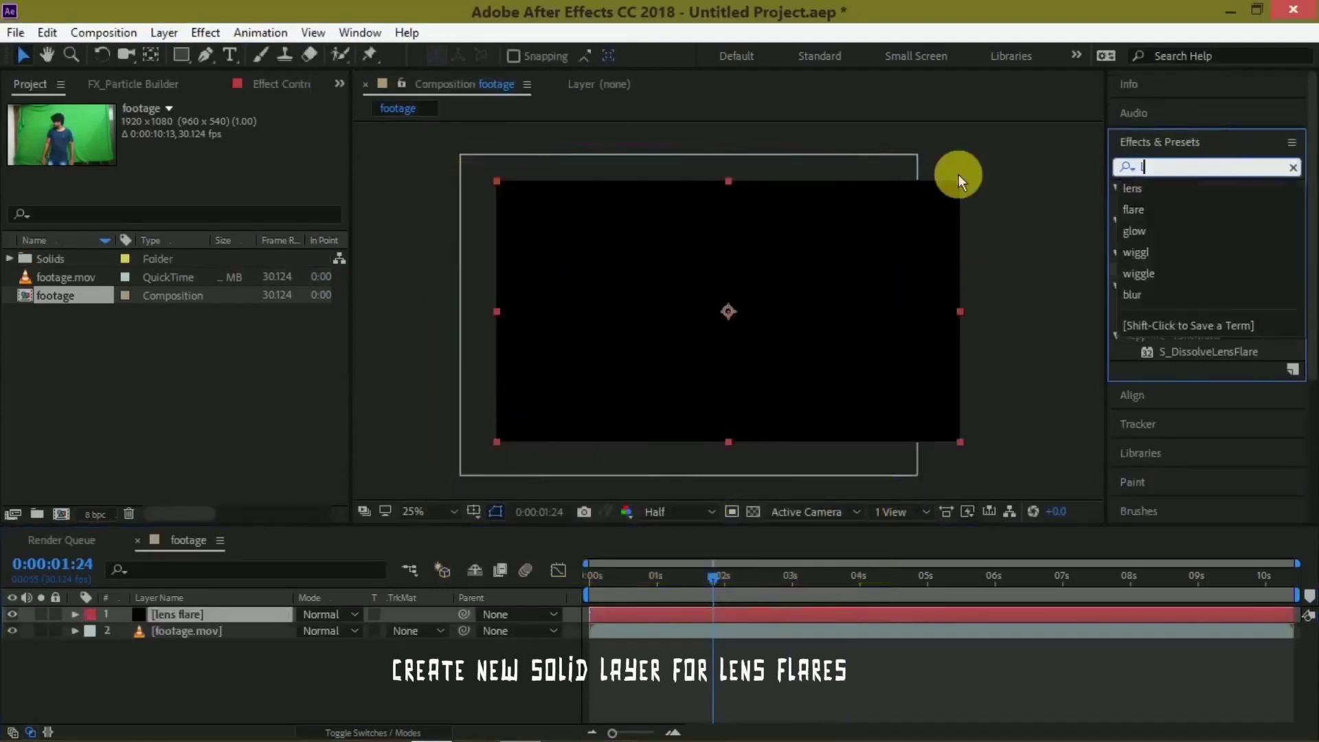
{"action": "type", "text": "ens"}
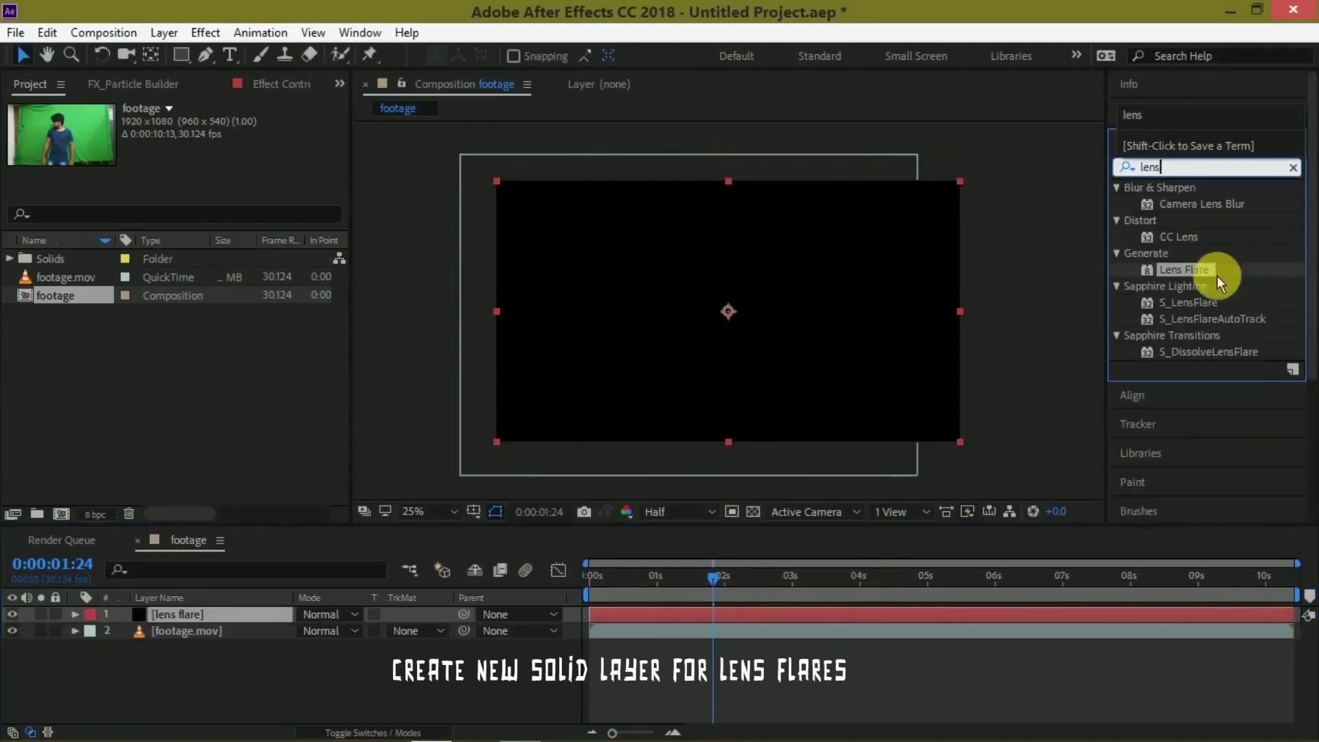
{"action": "left_click_drag", "start_coordinate": [1183, 271], "coordinate": [513, 299]}
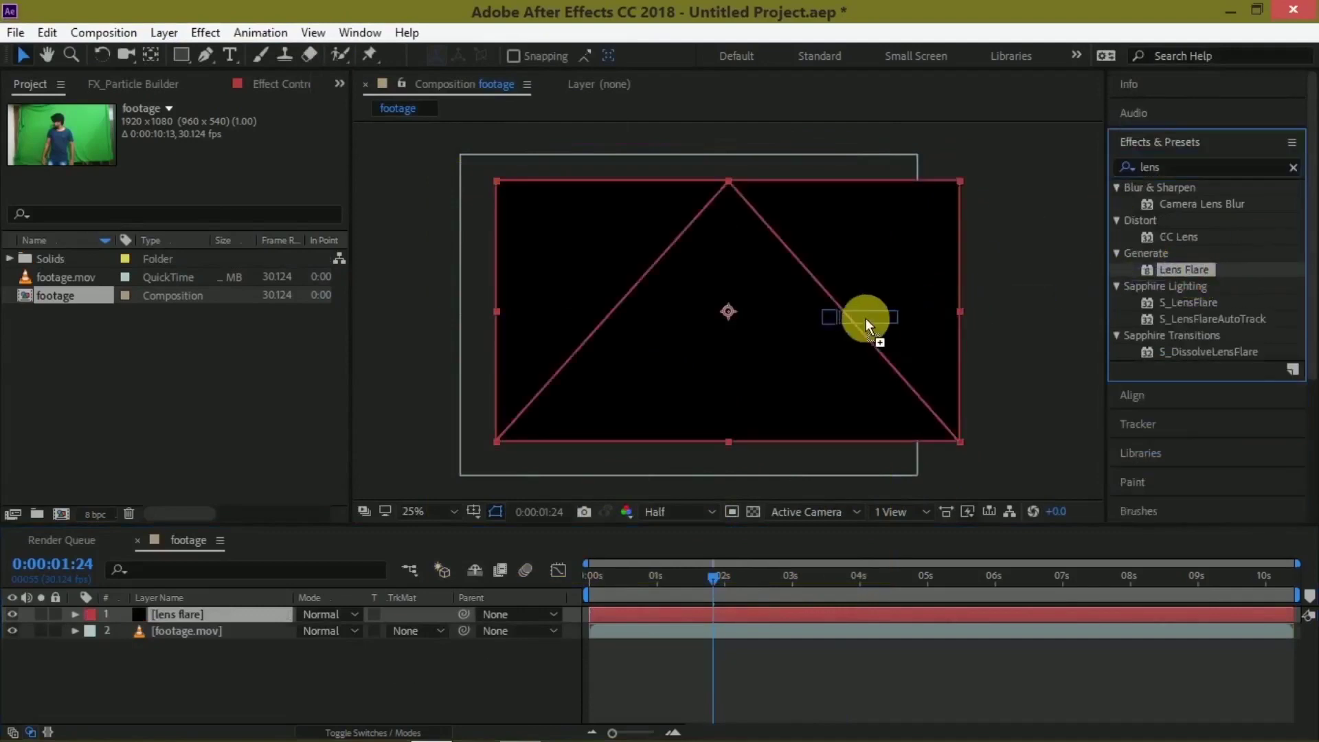
{"action": "left_click", "coordinate": [338, 609]}
{"action": "left_click", "coordinate": [402, 204]}
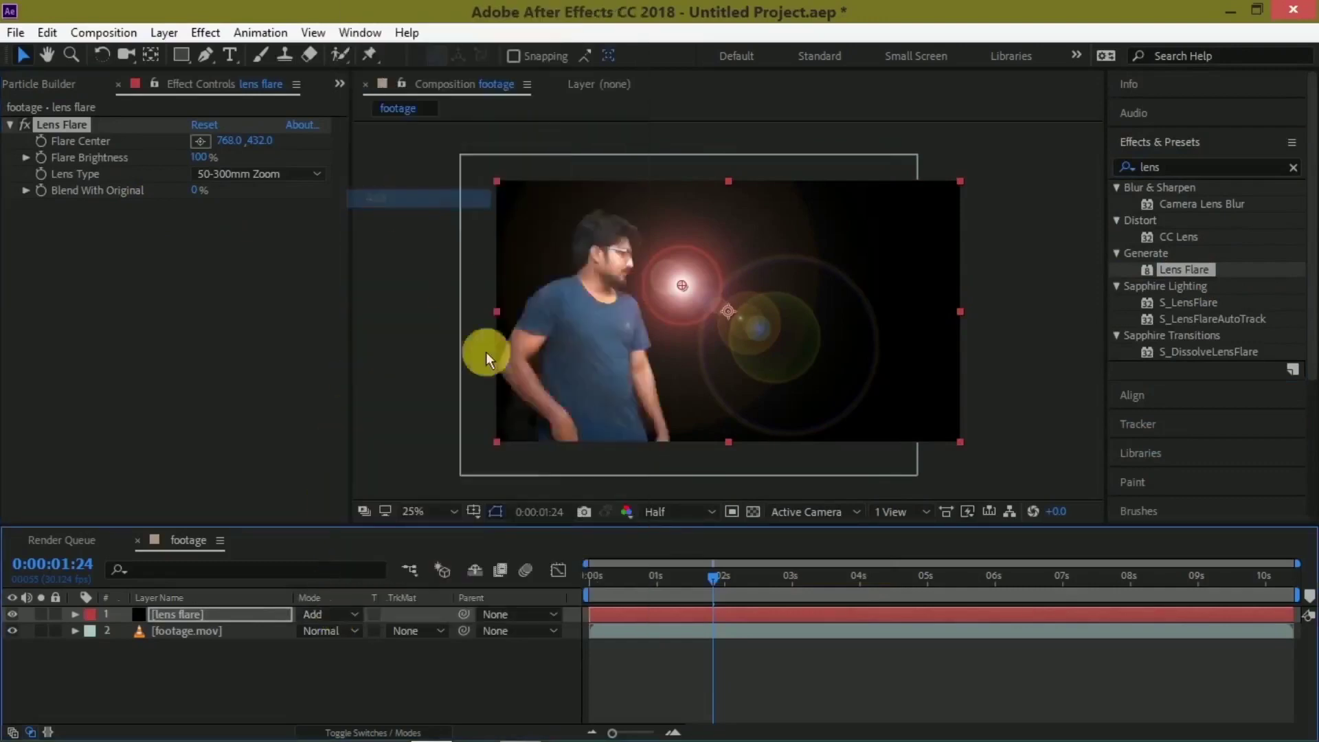
- Step to the wand-swing frames and shift the Flare Center left toward the wand
{"action": "left_click_drag", "start_coordinate": [709, 578], "coordinate": [813, 588]}
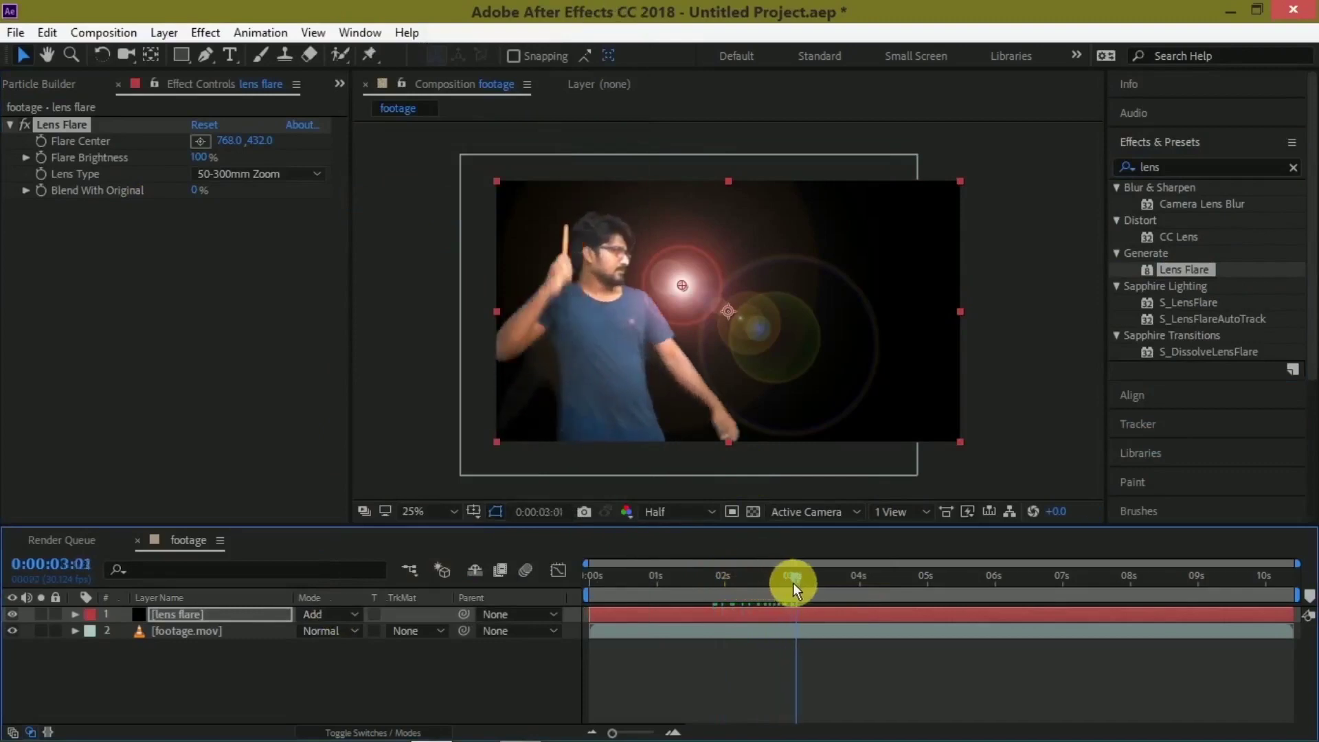
{"action": "scroll", "coordinate": [1136, 505], "scroll_direction": "down", "scroll_amount": 5}
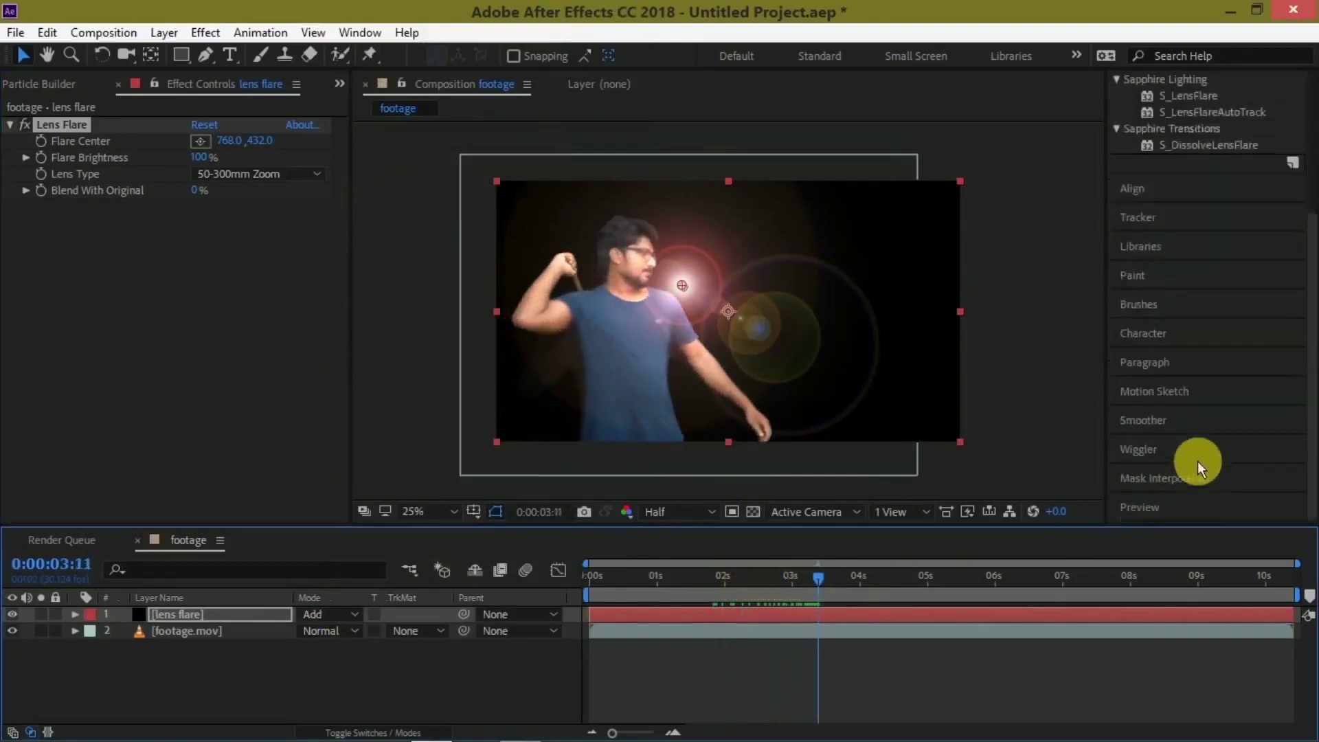
{"action": "left_click", "coordinate": [1196, 507]}
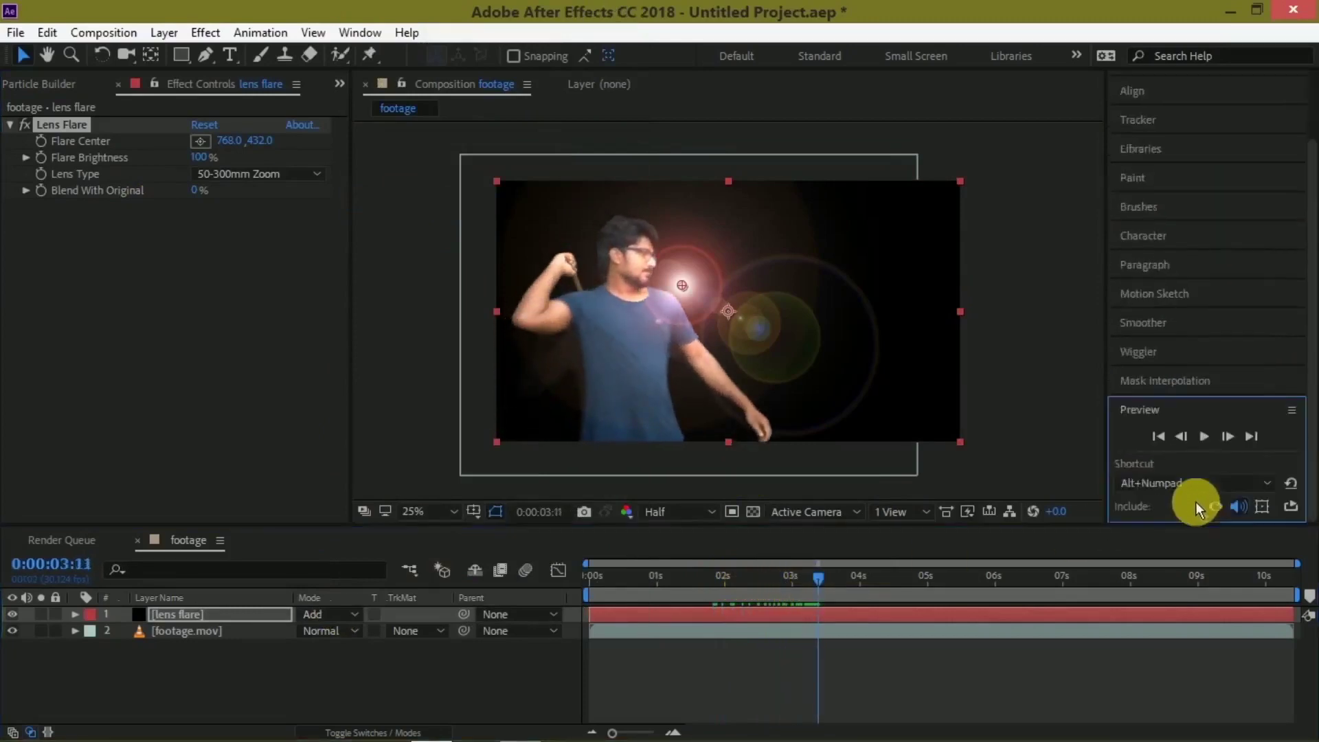
{"action": "left_click", "coordinate": [1227, 437]}
{"action": "left_click", "coordinate": [1227, 437]}
{"action": "left_click", "coordinate": [1227, 436]}
{"action": "left_click", "coordinate": [1227, 437]}
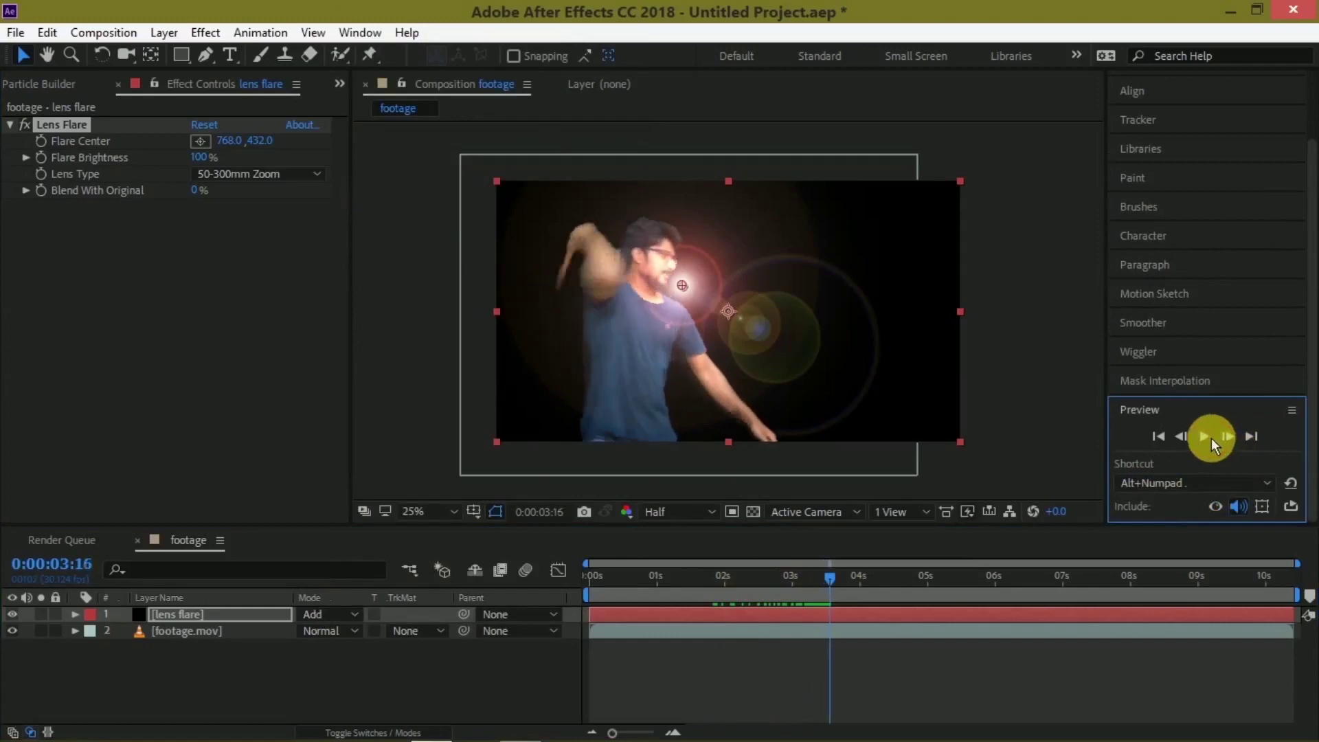
{"action": "left_click", "coordinate": [1182, 437]}
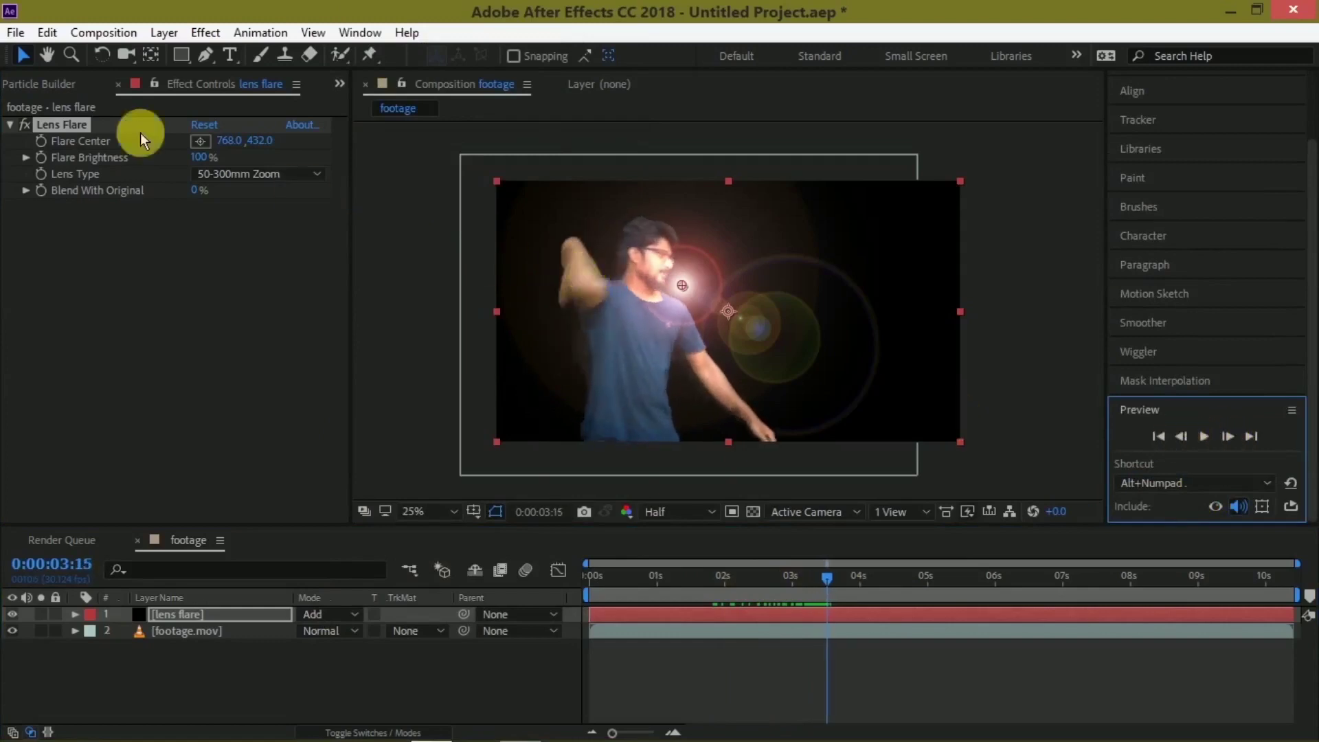
{"action": "left_click_drag", "start_coordinate": [227, 140], "coordinate": [7, 213]}
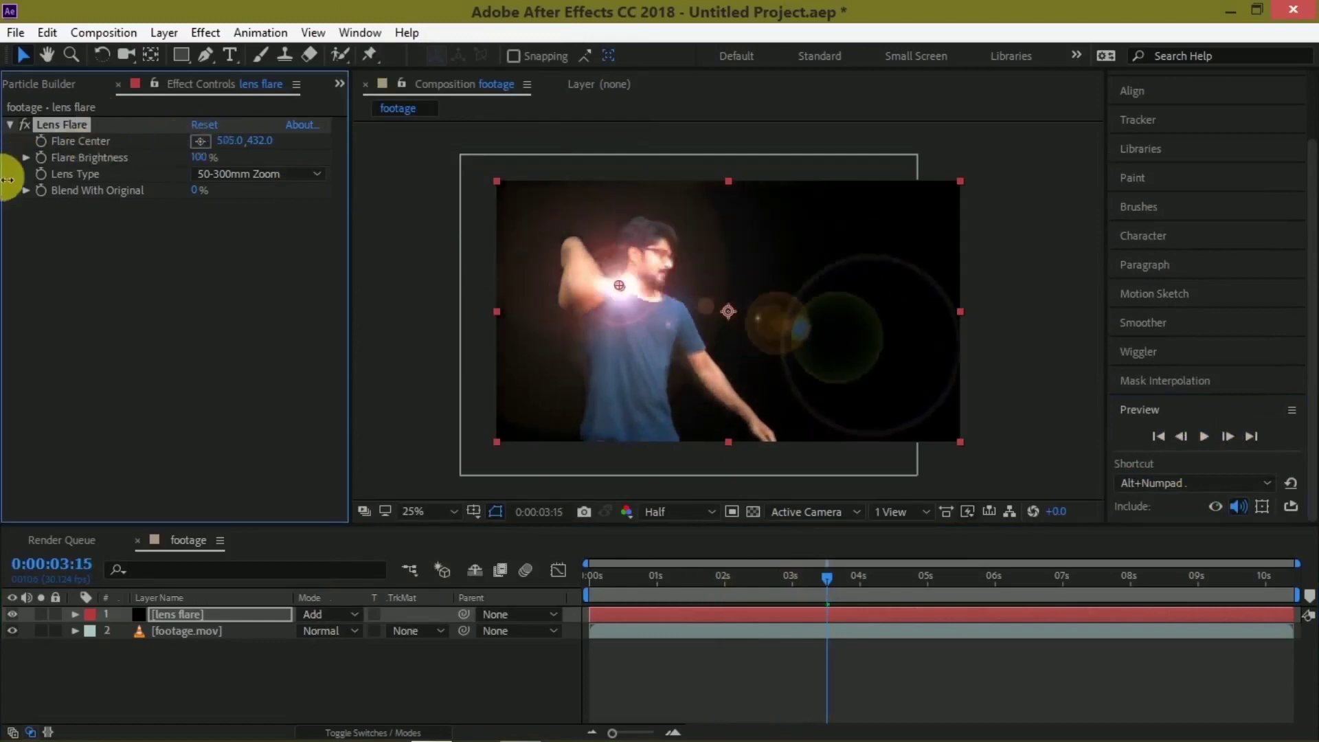
- Place the flare on the wand tip, enable Flare Center keyframes, and dim its brightness
{"action": "mouse_move", "coordinate": [226, 140]}
{"action": "left_mouse_down"}
{"action": "mouse_move", "coordinate": [96, 155]}
{"action": "mouse_move", "coordinate": [88, 134]}
{"action": "left_mouse_up"}
{"action": "mouse_move", "coordinate": [259, 141]}
{"action": "left_mouse_down"}
{"action": "mouse_move", "coordinate": [298, 148]}
{"action": "mouse_move", "coordinate": [221, 139]}
{"action": "left_mouse_up"}
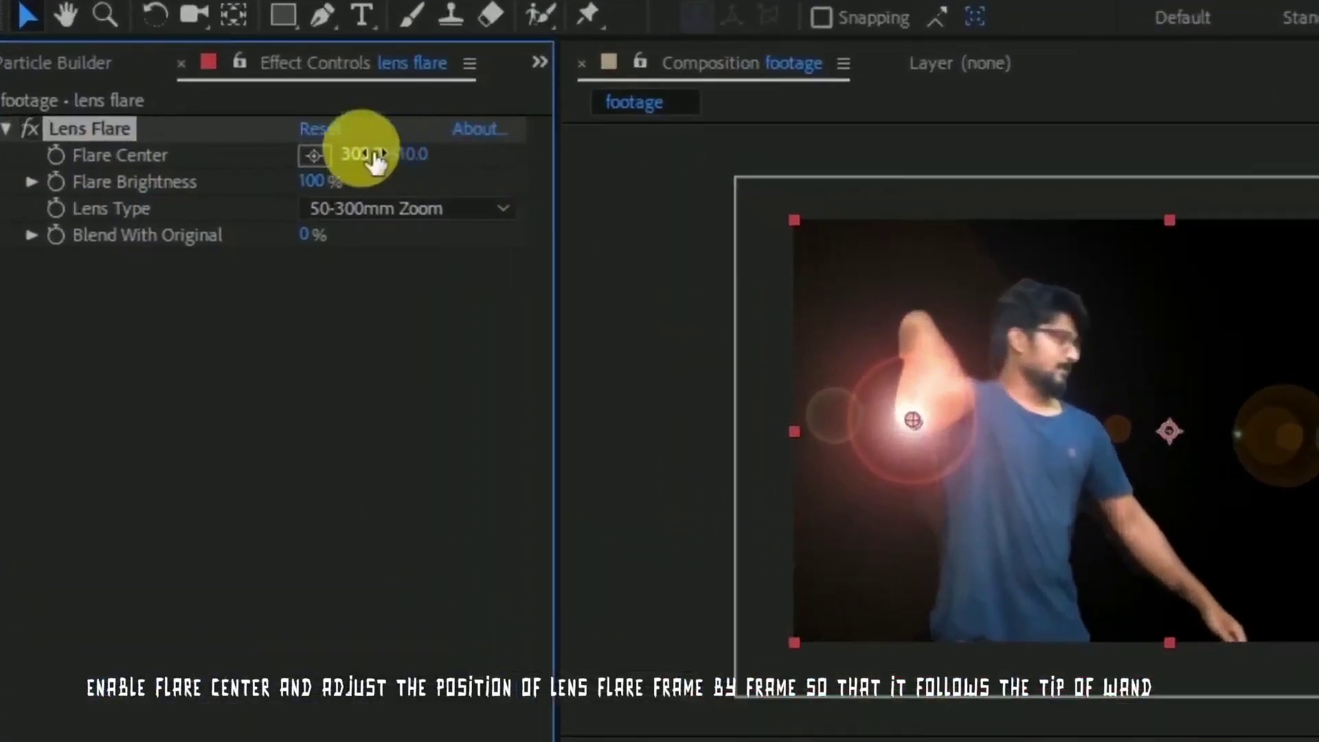
{"action": "left_click_drag", "start_coordinate": [347, 153], "coordinate": [328, 152]}
{"action": "left_click", "coordinate": [56, 156]}
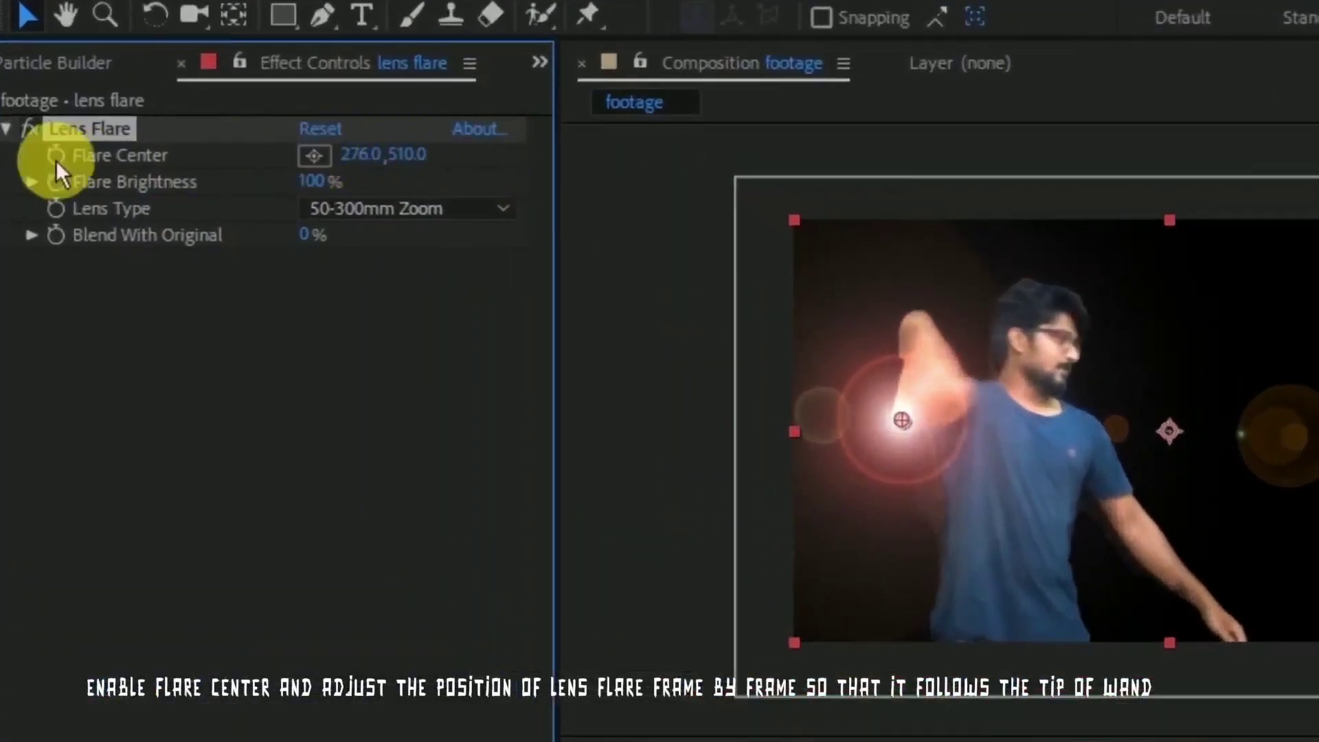
{"action": "left_click", "coordinate": [55, 157]}
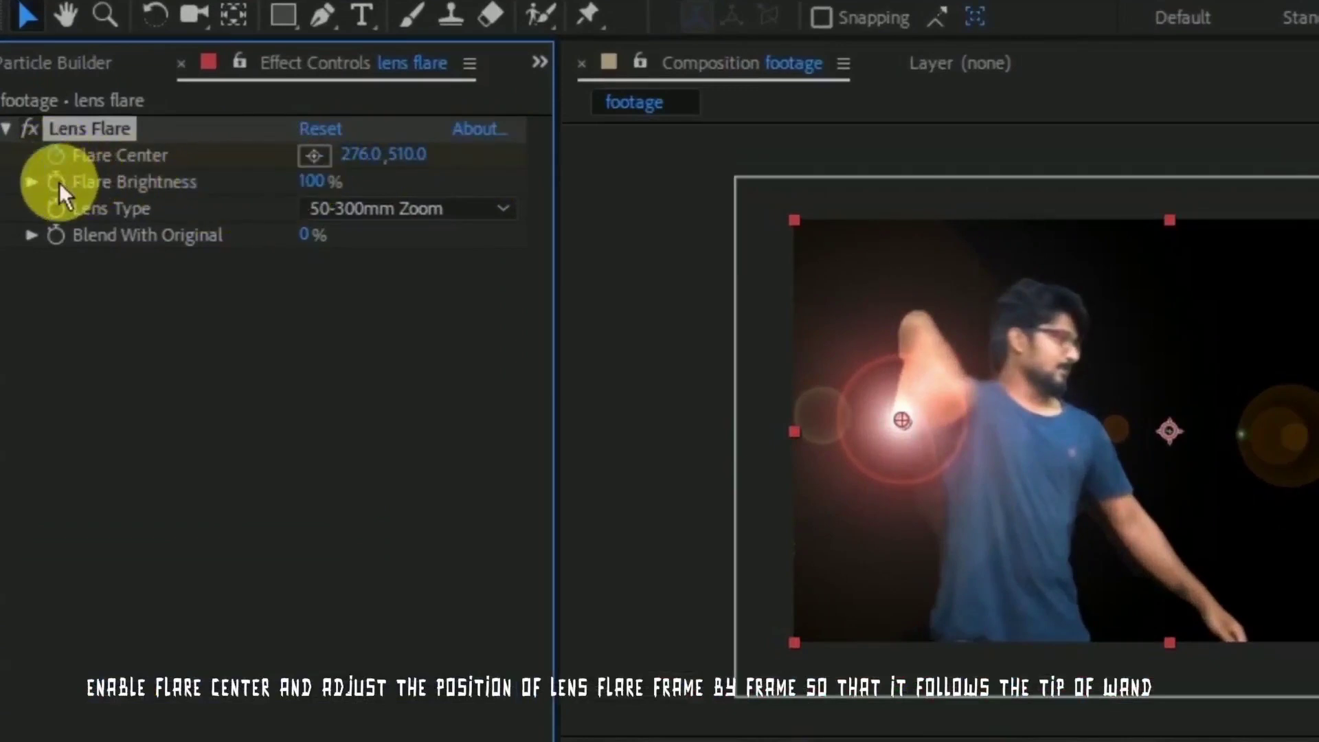
{"action": "left_click_drag", "start_coordinate": [318, 181], "coordinate": [224, 183]}
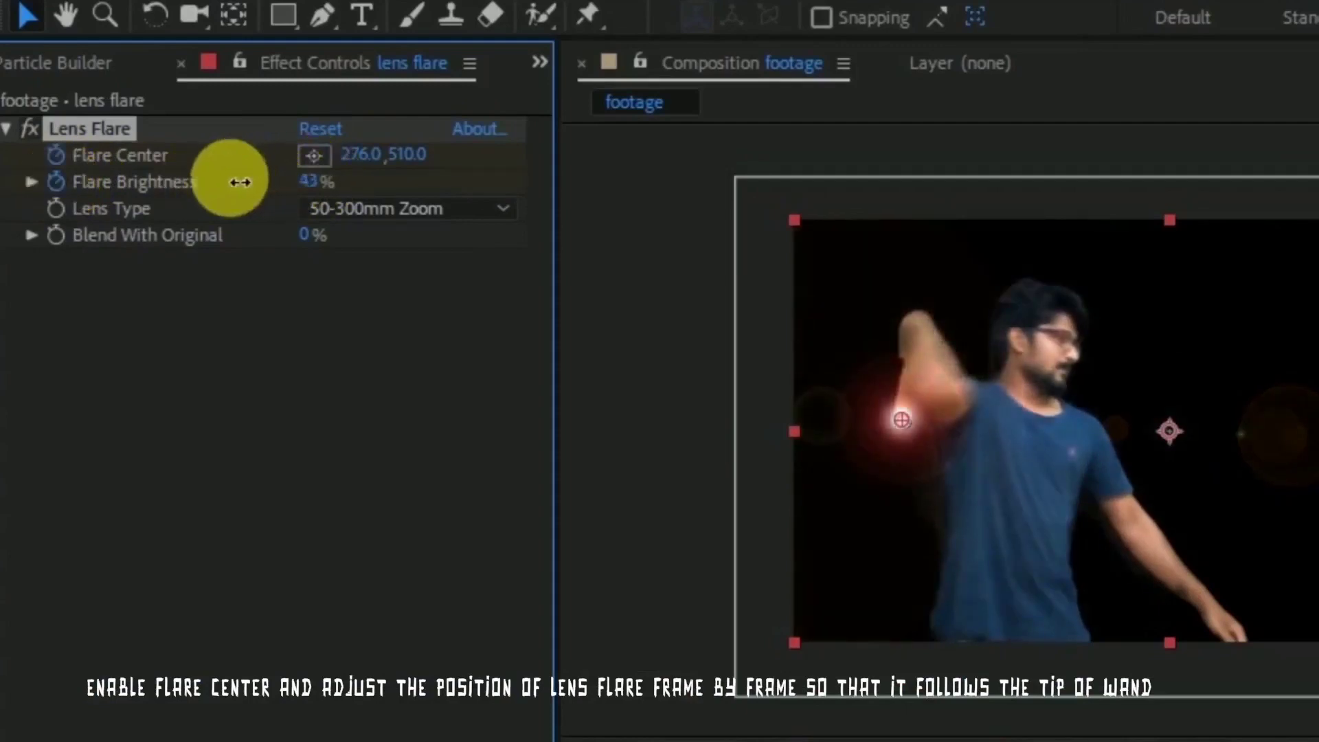
{"action": "left_click_drag", "start_coordinate": [224, 183], "coordinate": [177, 184]}
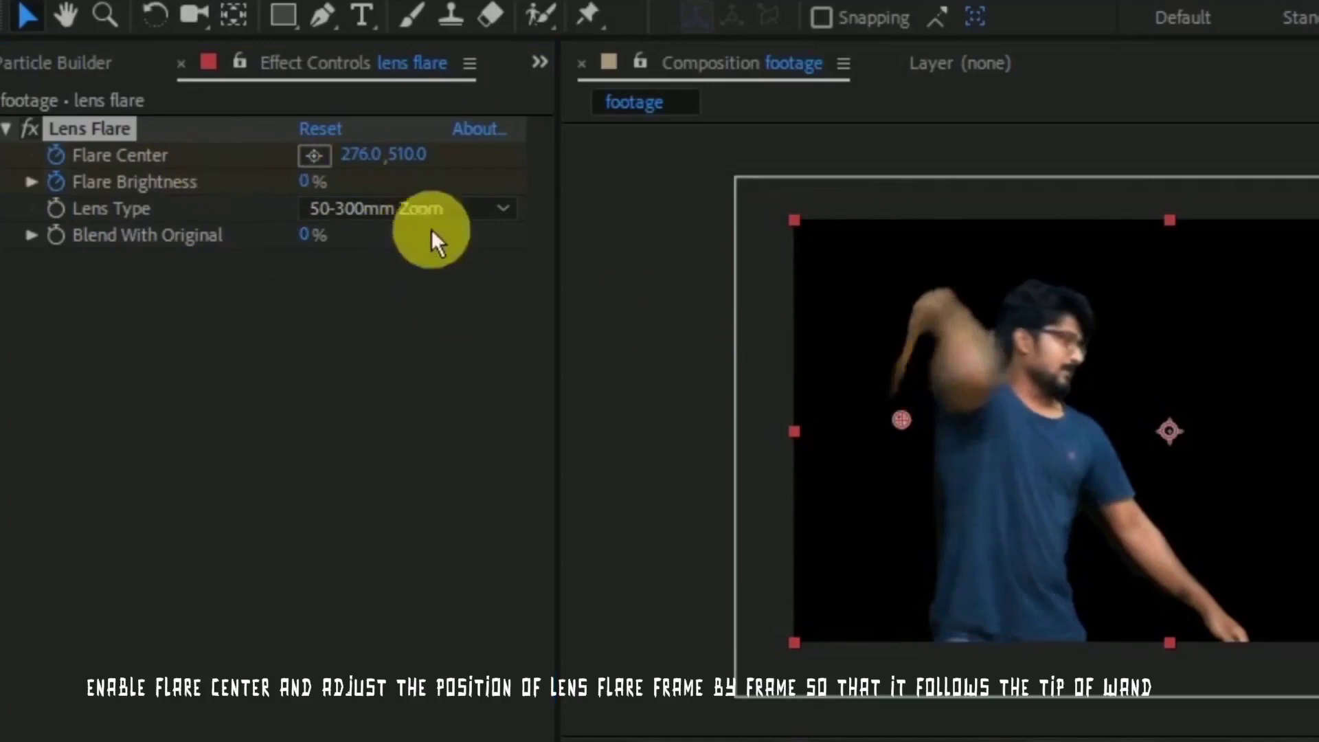
{"action": "left_click_drag", "start_coordinate": [904, 412], "coordinate": [889, 387]}
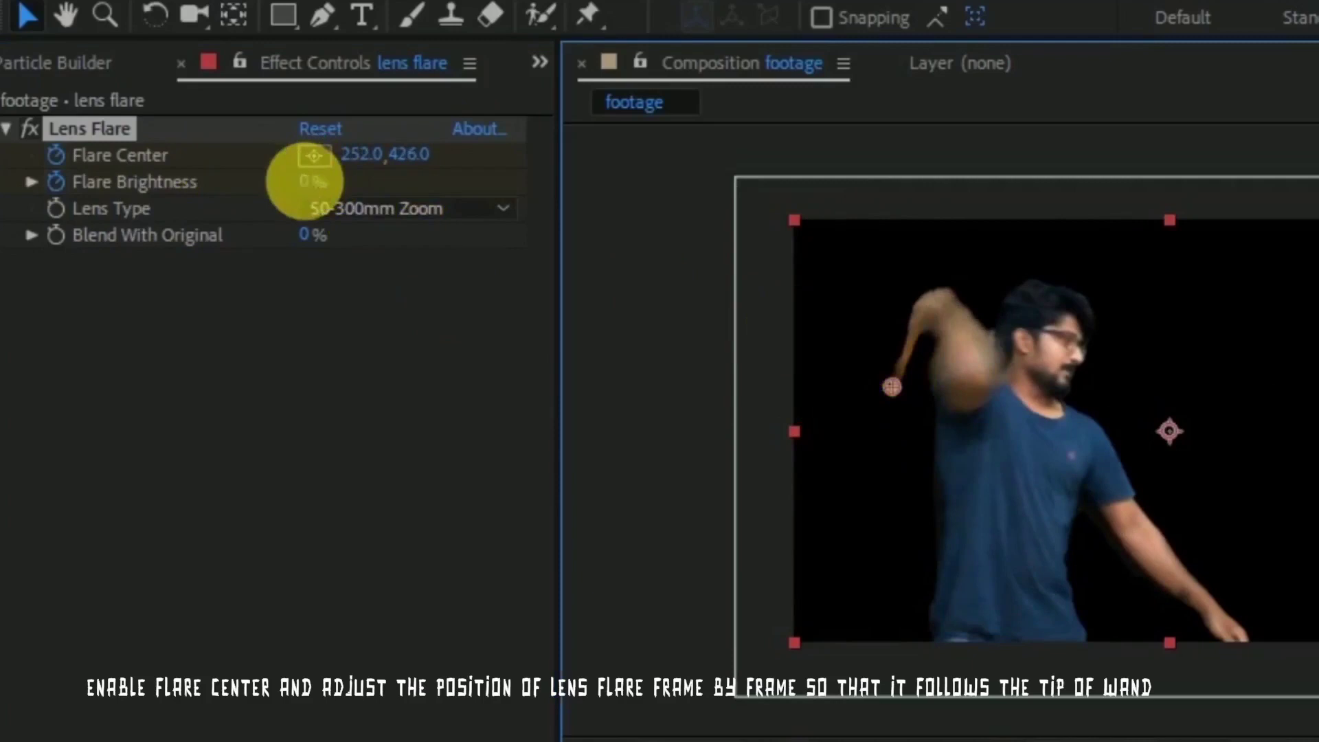
{"action": "left_click_drag", "start_coordinate": [318, 186], "coordinate": [327, 187]}
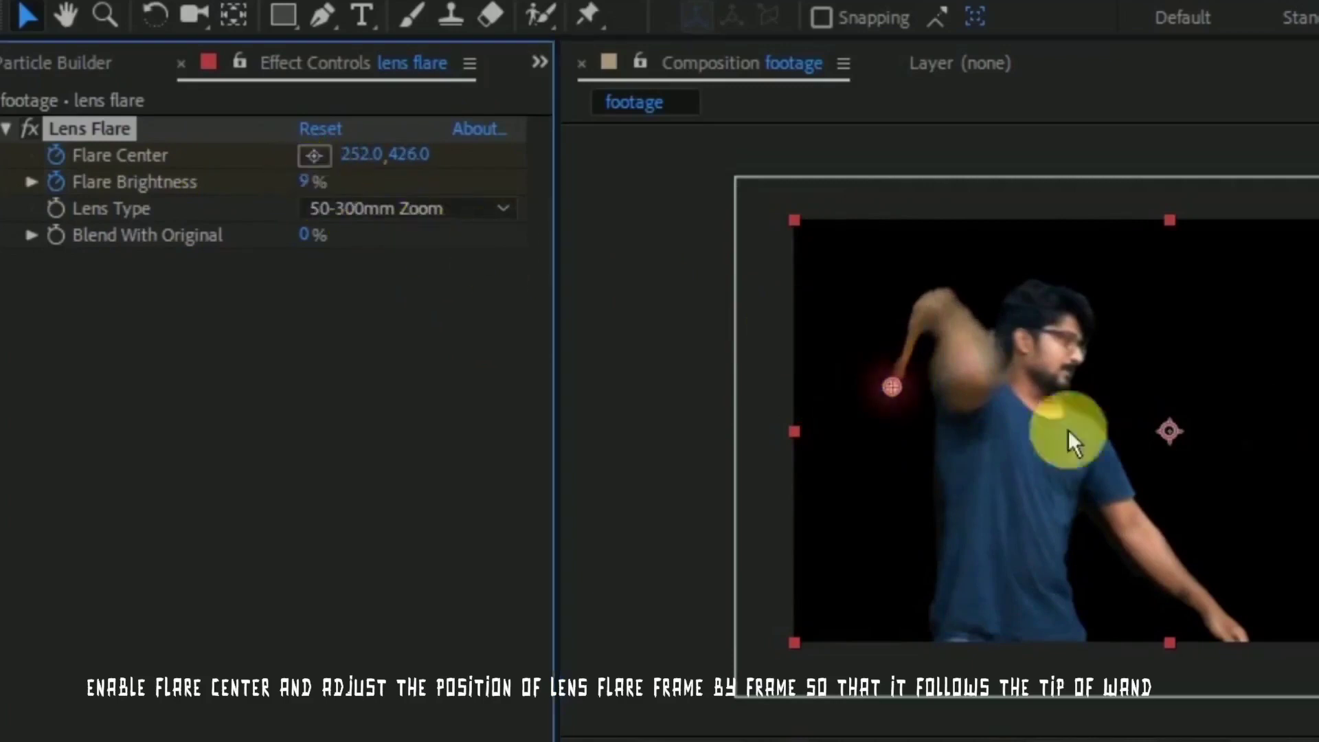
- Over the next frames, keyframe the flare onto the wand tip, raising brightness to 15% then 37%
{"action": "key", "text": "Page_Down"}
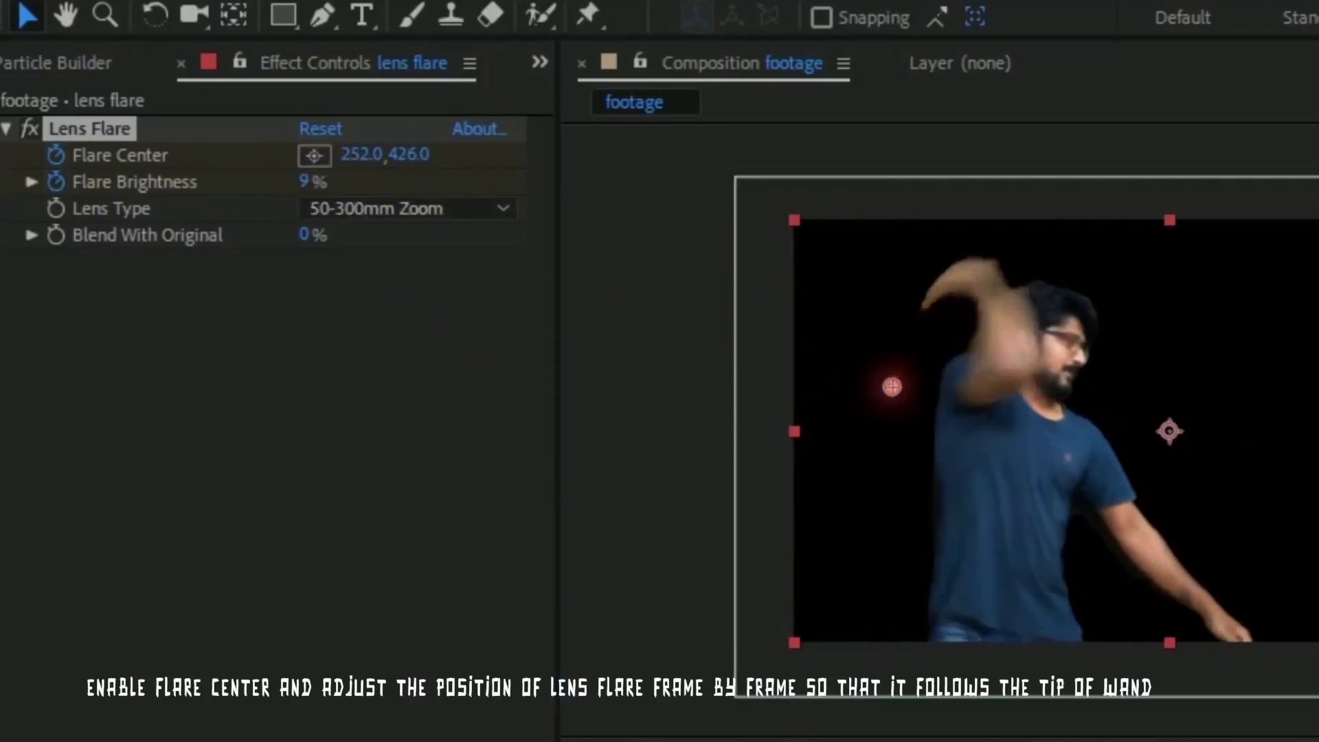
{"action": "left_click_drag", "start_coordinate": [894, 387], "coordinate": [916, 301]}
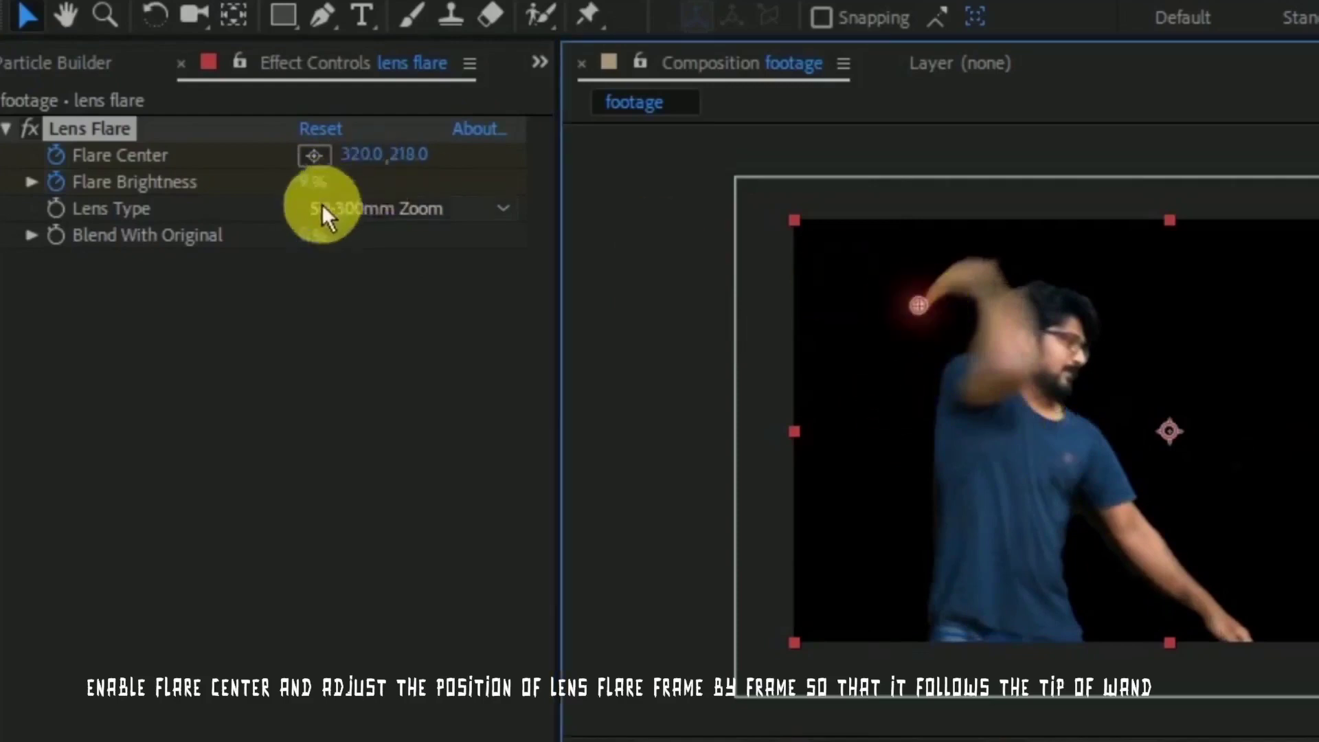
{"action": "left_click_drag", "start_coordinate": [315, 181], "coordinate": [337, 180]}
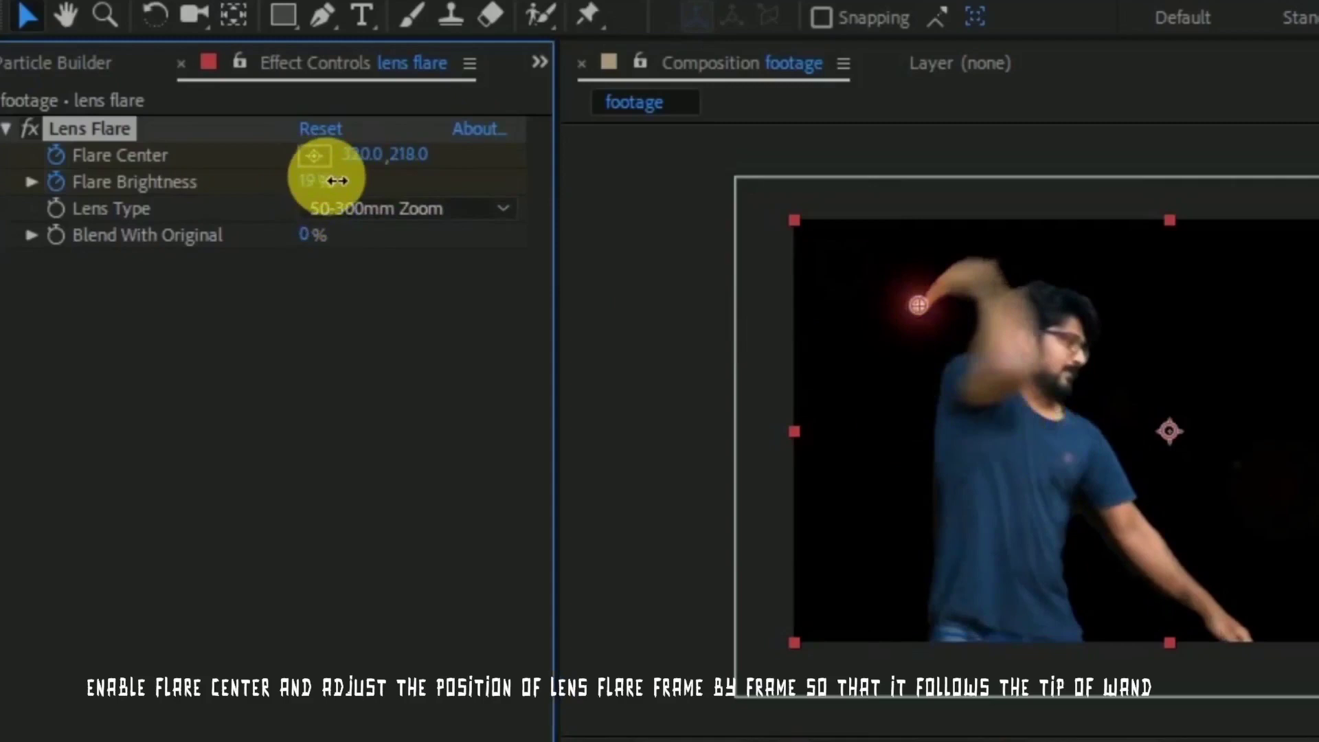
{"action": "left_click", "coordinate": [941, 405]}
{"action": "key", "text": "Page_Down"}
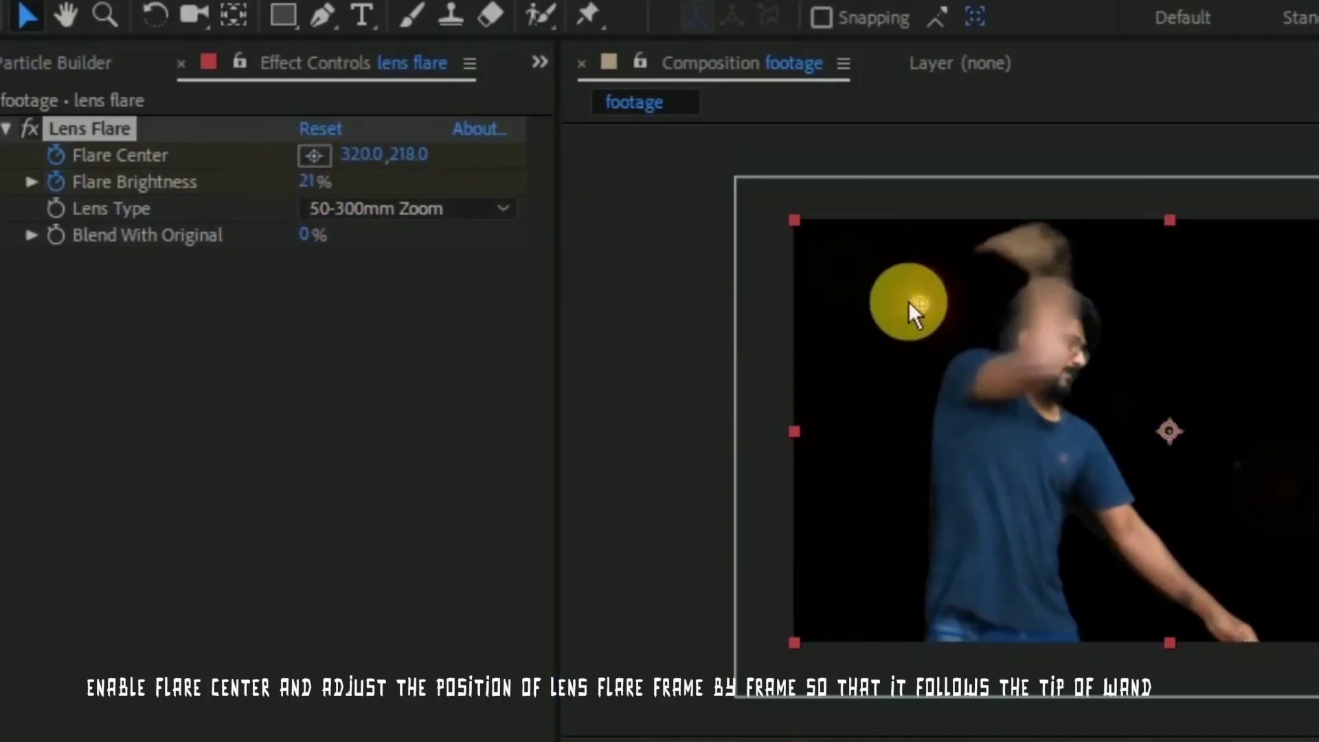
{"action": "left_click_drag", "start_coordinate": [909, 302], "coordinate": [924, 257]}
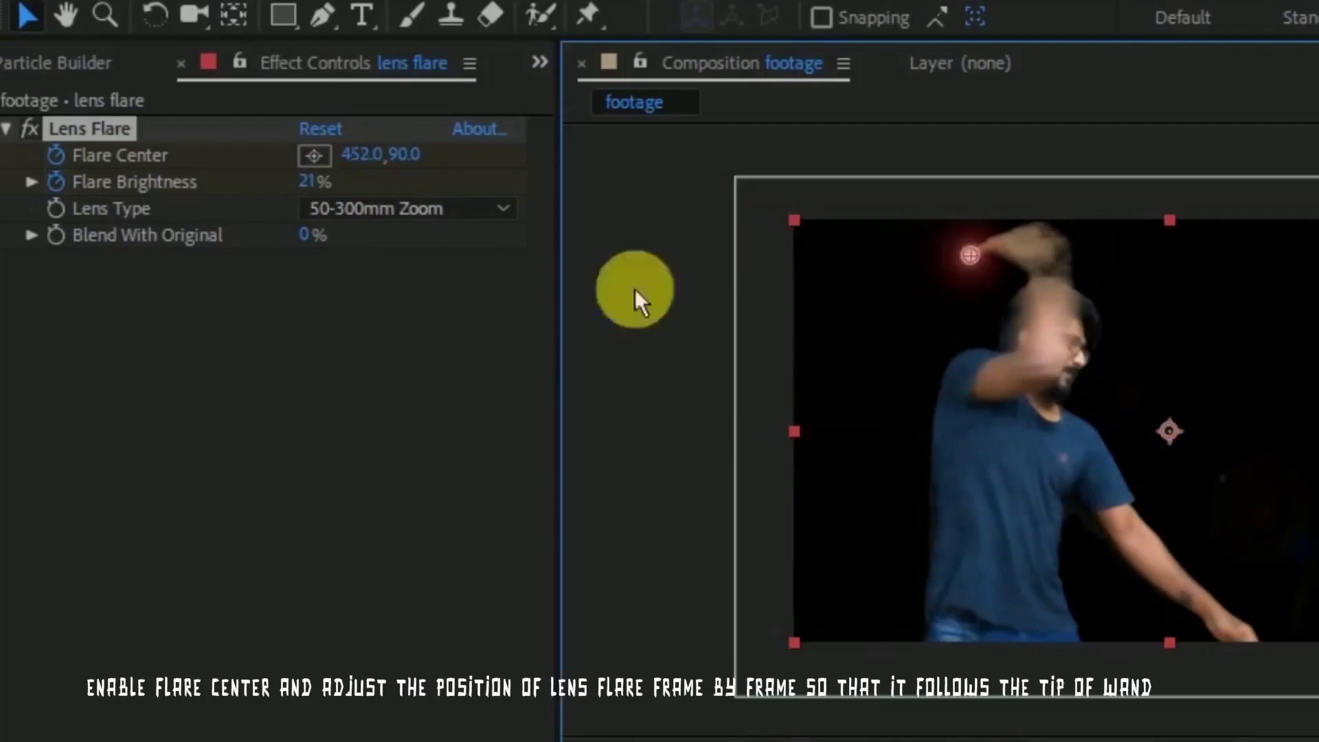
{"action": "left_click_drag", "start_coordinate": [318, 186], "coordinate": [332, 183]}
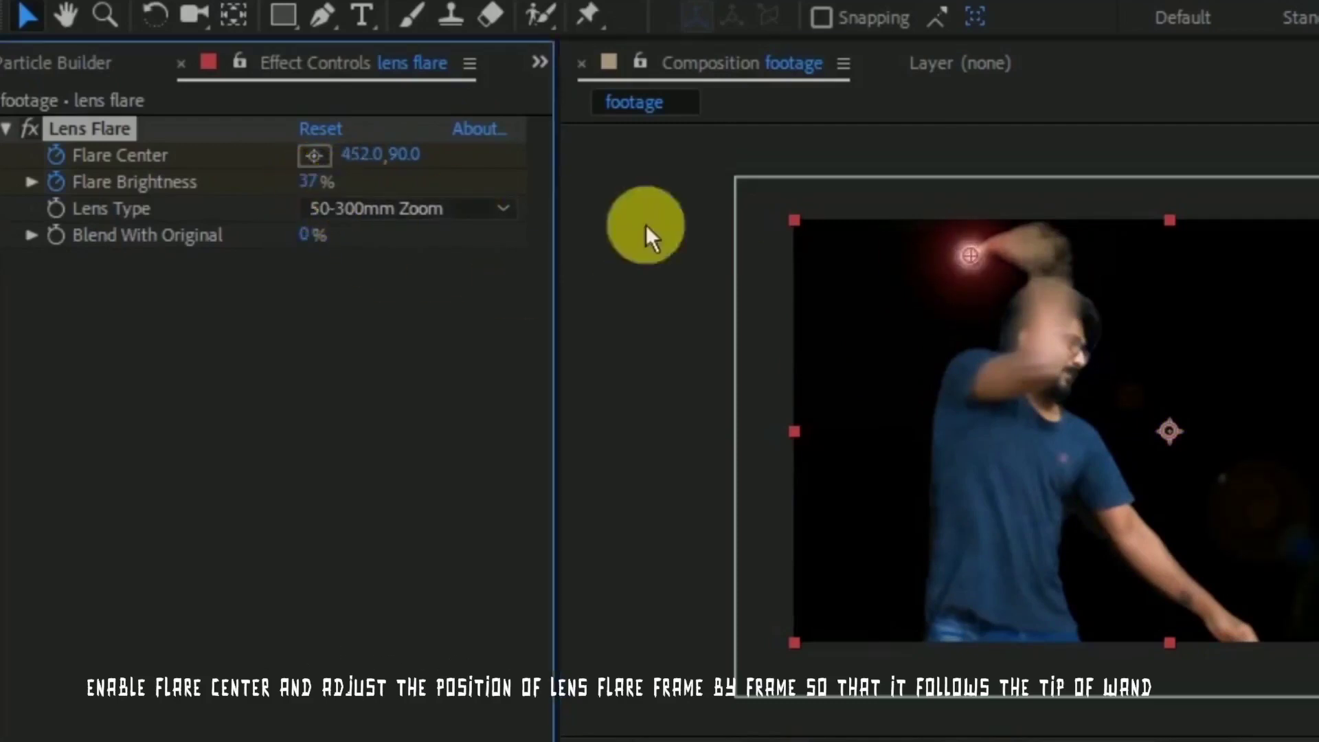
- Keep stepping frames, moving the flare with the wand tip and raising brightness to 49%
{"action": "left_click", "coordinate": [1021, 317]}
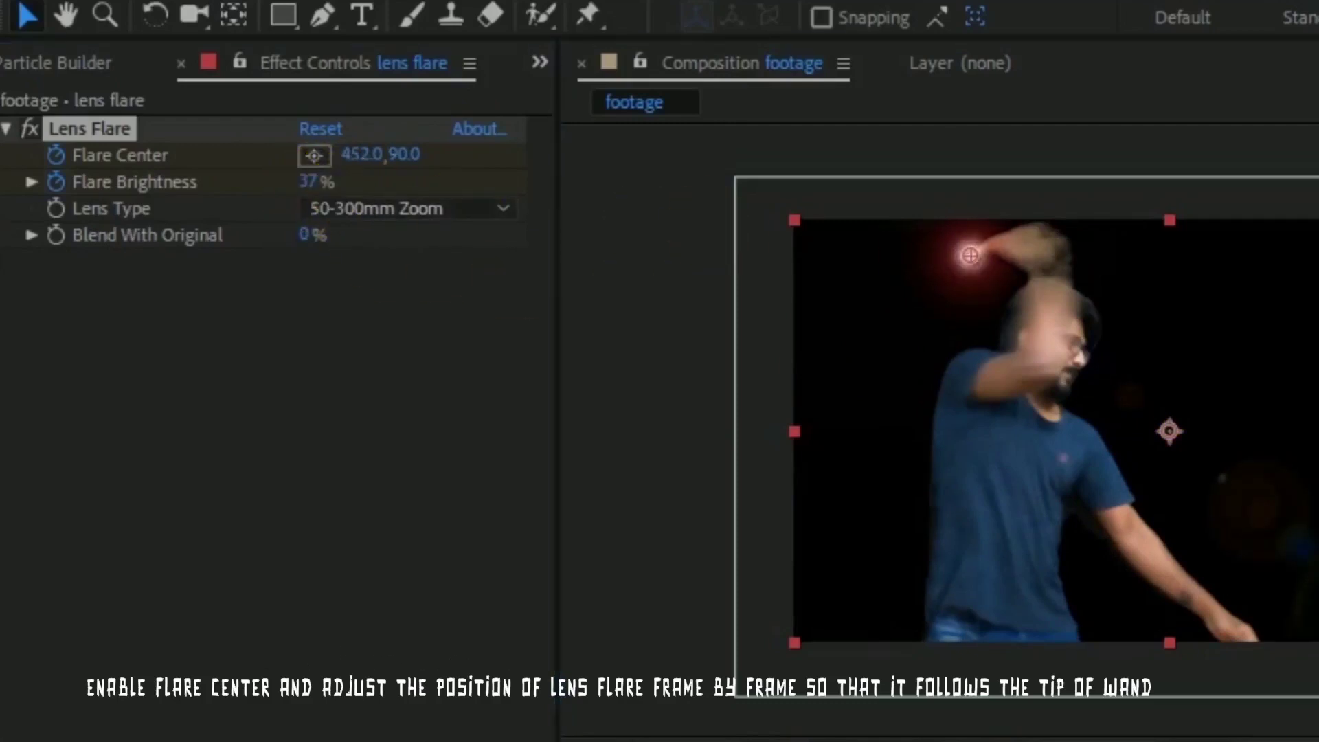
{"action": "key", "text": "Page_Down"}
{"action": "left_click_drag", "start_coordinate": [974, 260], "coordinate": [1076, 181]}
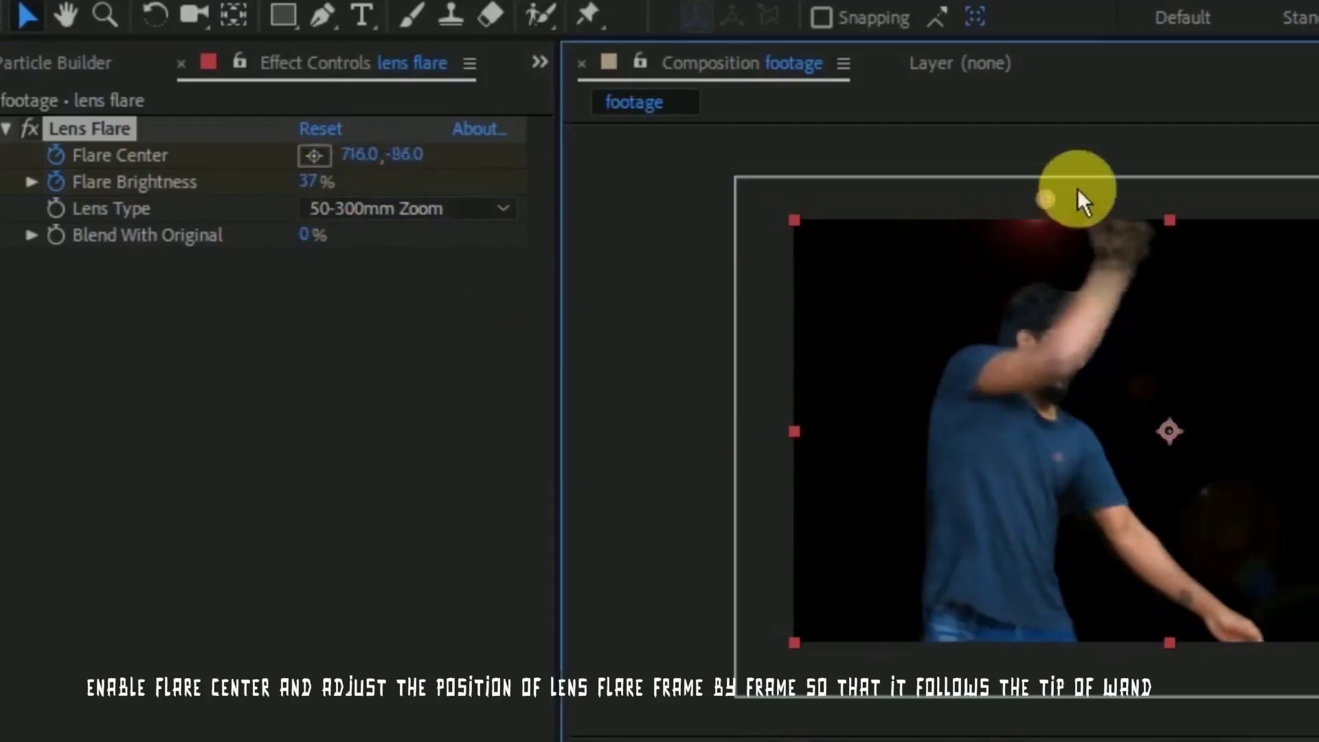
{"action": "left_click_drag", "start_coordinate": [330, 189], "coordinate": [342, 183]}
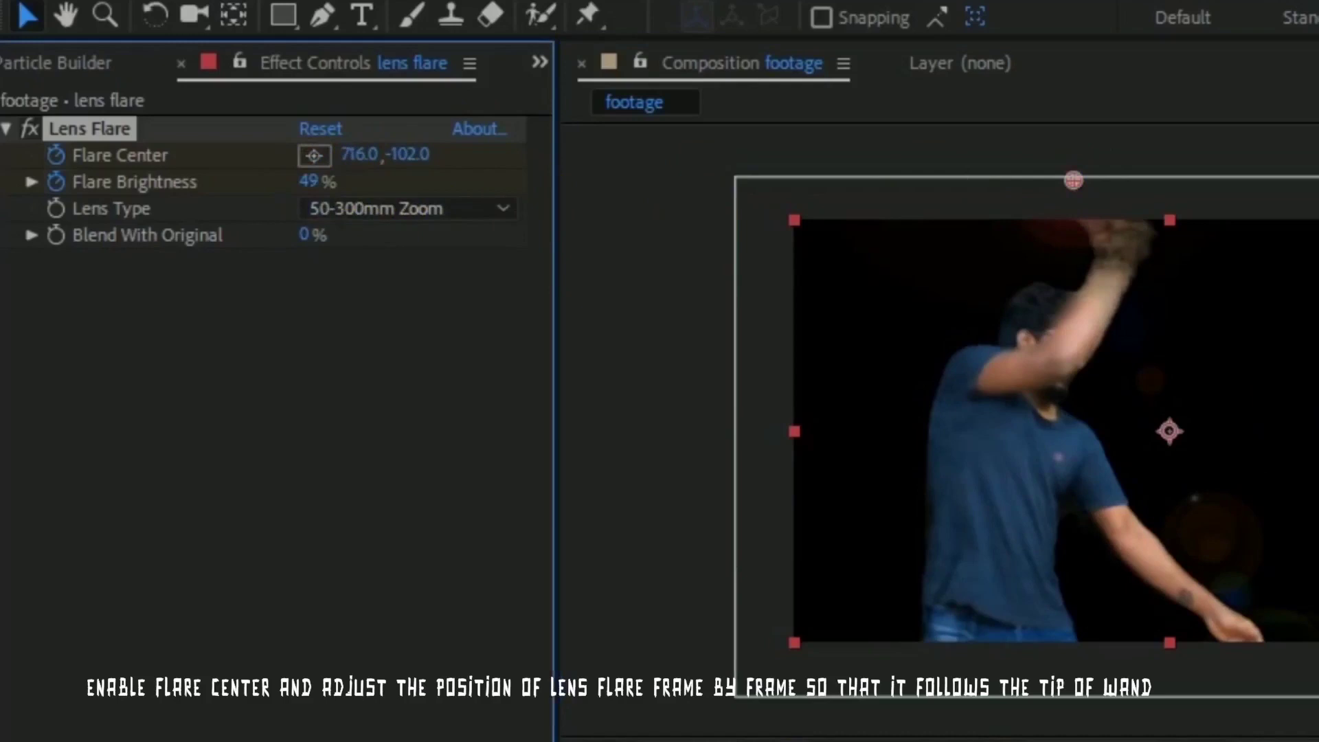
{"action": "key", "text": "Page_Down"}
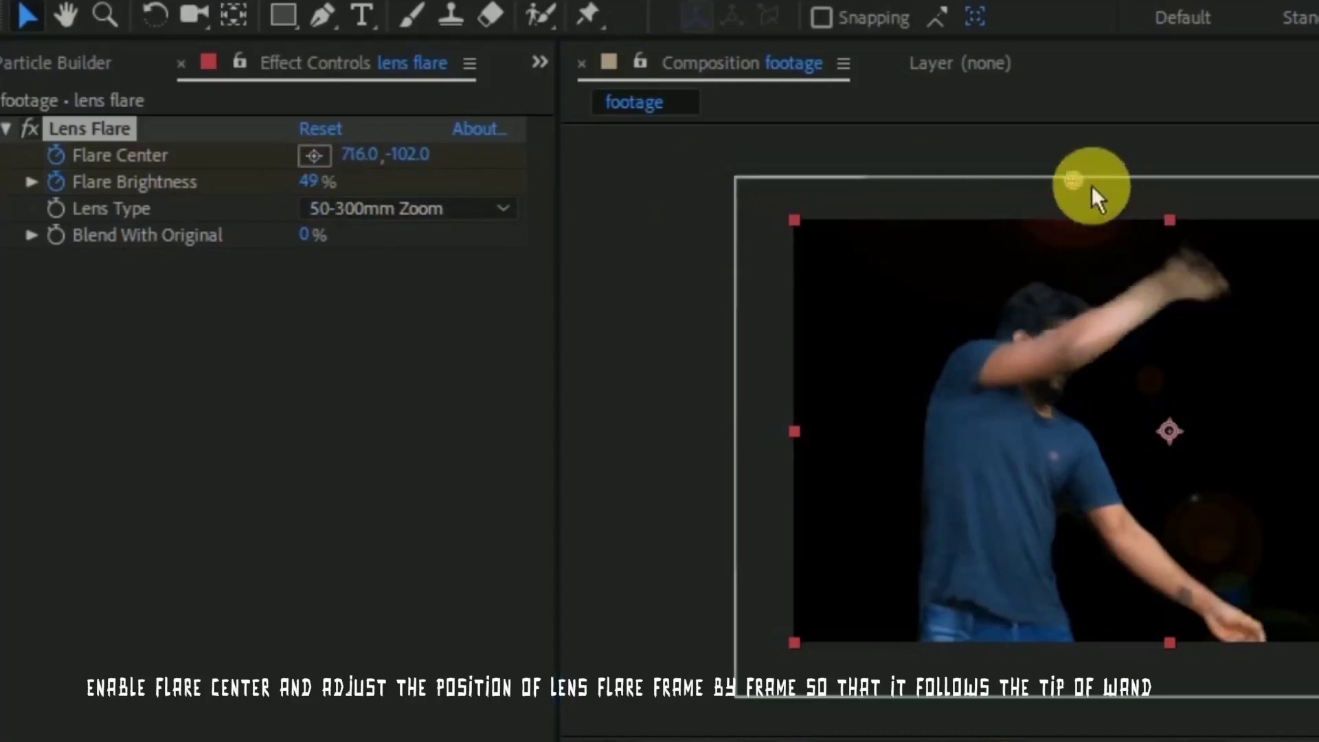
{"action": "mouse_move", "coordinate": [1091, 185]}
{"action": "left_mouse_down"}
{"action": "mouse_move", "coordinate": [1280, 274]}
{"action": "mouse_move", "coordinate": [1272, 289]}
{"action": "mouse_move", "coordinate": [1279, 277]}
{"action": "mouse_move", "coordinate": [1313, 345]}
{"action": "left_mouse_up"}
{"action": "key", "text": "Page_Down"}
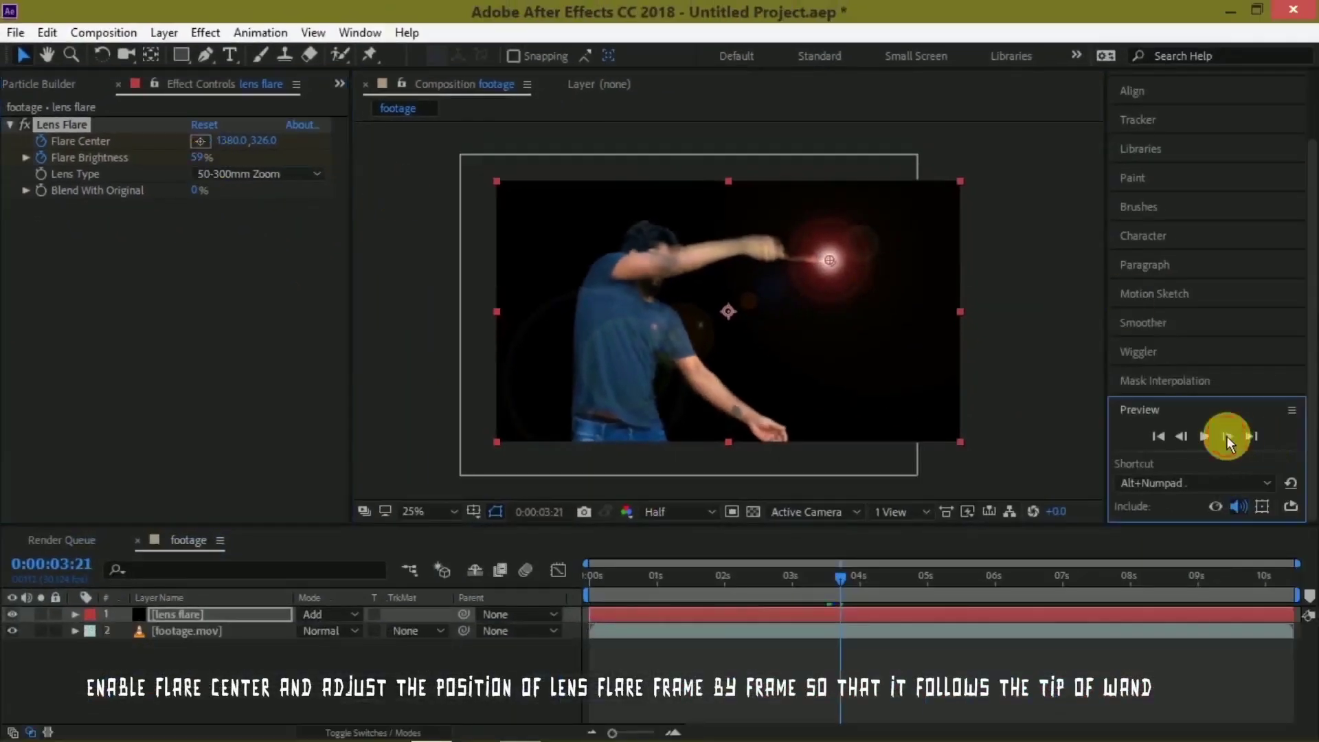
- Raise the flare brightness to 73% while moving Flare Center onto the wand tip
{"action": "left_click_drag", "start_coordinate": [199, 157], "coordinate": [206, 160]}
{"action": "left_click", "coordinate": [1228, 437]}
{"action": "mouse_move", "coordinate": [838, 266]}
{"action": "left_mouse_down"}
{"action": "mouse_move", "coordinate": [834, 295]}
{"action": "mouse_move", "coordinate": [818, 292]}
{"action": "left_mouse_up"}
{"action": "left_click", "coordinate": [1229, 438]}
{"action": "left_click_drag", "start_coordinate": [197, 157], "coordinate": [203, 157]}
{"action": "left_click", "coordinate": [1227, 436]}
{"action": "mouse_move", "coordinate": [816, 292]}
{"action": "left_mouse_down"}
{"action": "mouse_move", "coordinate": [794, 299]}
{"action": "mouse_move", "coordinate": [798, 286]}
{"action": "mouse_move", "coordinate": [804, 318]}
{"action": "mouse_move", "coordinate": [794, 291]}
{"action": "mouse_move", "coordinate": [807, 299]}
{"action": "left_mouse_up"}
- Keep Flare Center on the wand tip frame by frame up to 6:10
{"action": "left_click", "coordinate": [1227, 436]}
{"action": "left_click", "coordinate": [1228, 437]}
{"action": "left_click", "coordinate": [1228, 438]}
{"action": "left_click", "coordinate": [1228, 439]}
{"action": "left_click", "coordinate": [1228, 437]}
{"action": "left_click", "coordinate": [1227, 437]}
{"action": "left_click", "coordinate": [1227, 438]}
{"action": "left_click", "coordinate": [1228, 438]}
{"action": "left_click", "coordinate": [1228, 438]}
{"action": "left_click", "coordinate": [1228, 438]}
{"action": "left_click", "coordinate": [1227, 436]}
{"action": "left_click", "coordinate": [1226, 435]}
- Track the flare through the final frames and end the lens flare layer at 7:15
{"action": "left_click", "coordinate": [1226, 435]}
{"action": "left_click", "coordinate": [1228, 436]}
{"action": "left_click", "coordinate": [1144, 411]}
{"action": "left_click", "coordinate": [1227, 437]}
{"action": "left_click", "coordinate": [1227, 437]}
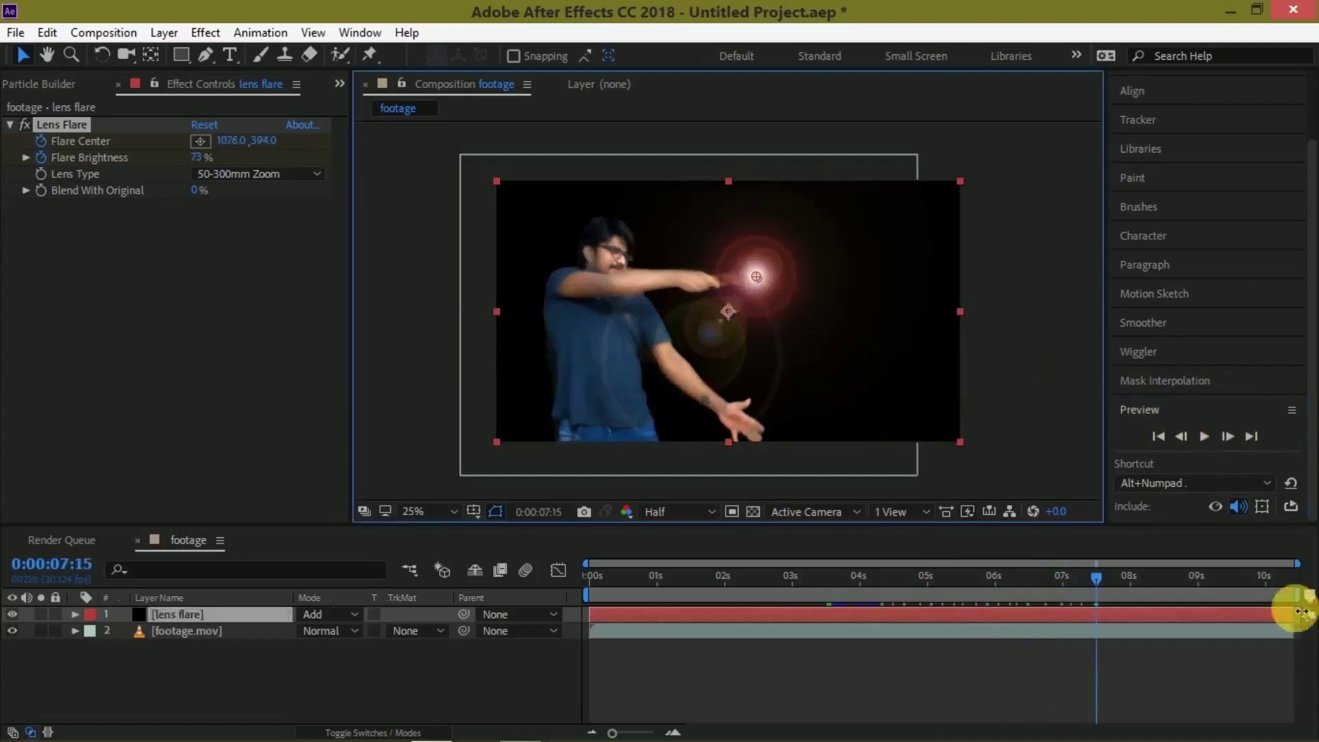
{"action": "left_click_drag", "start_coordinate": [1294, 613], "coordinate": [1114, 616]}
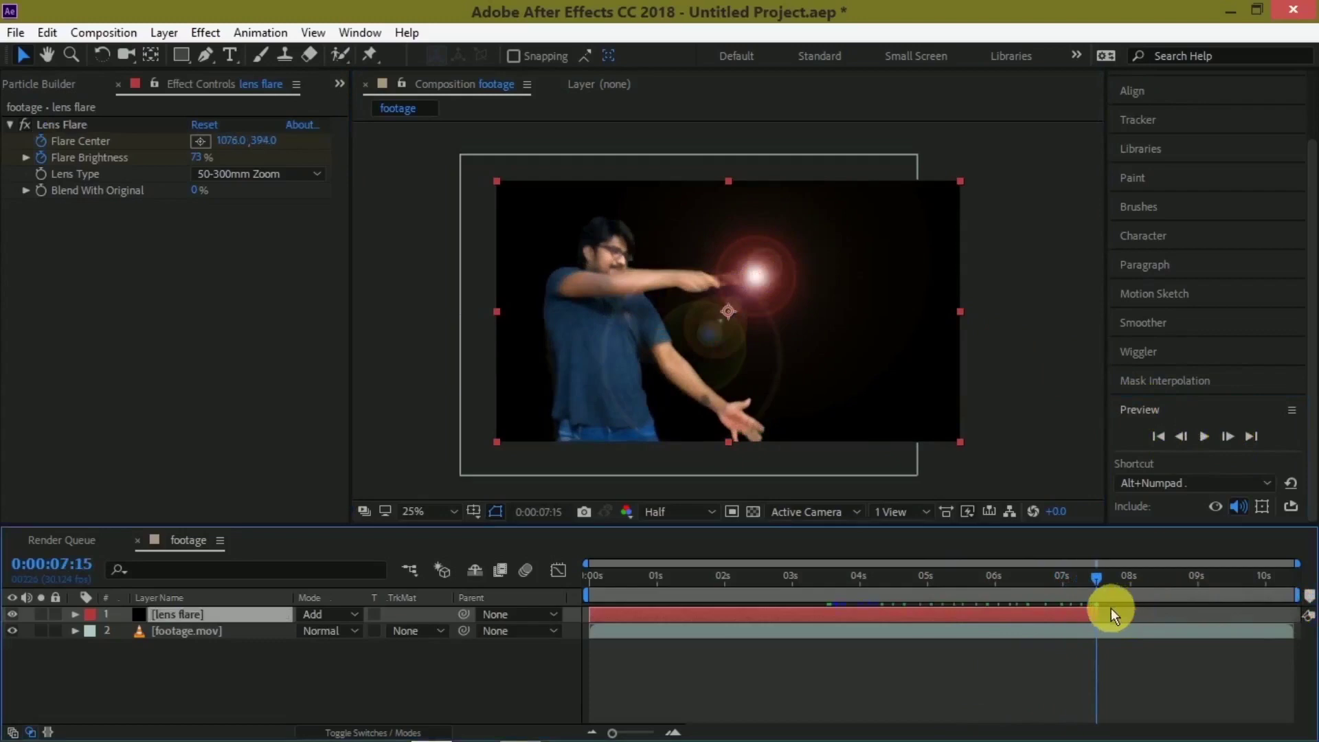
{"action": "key", "text": "space"}
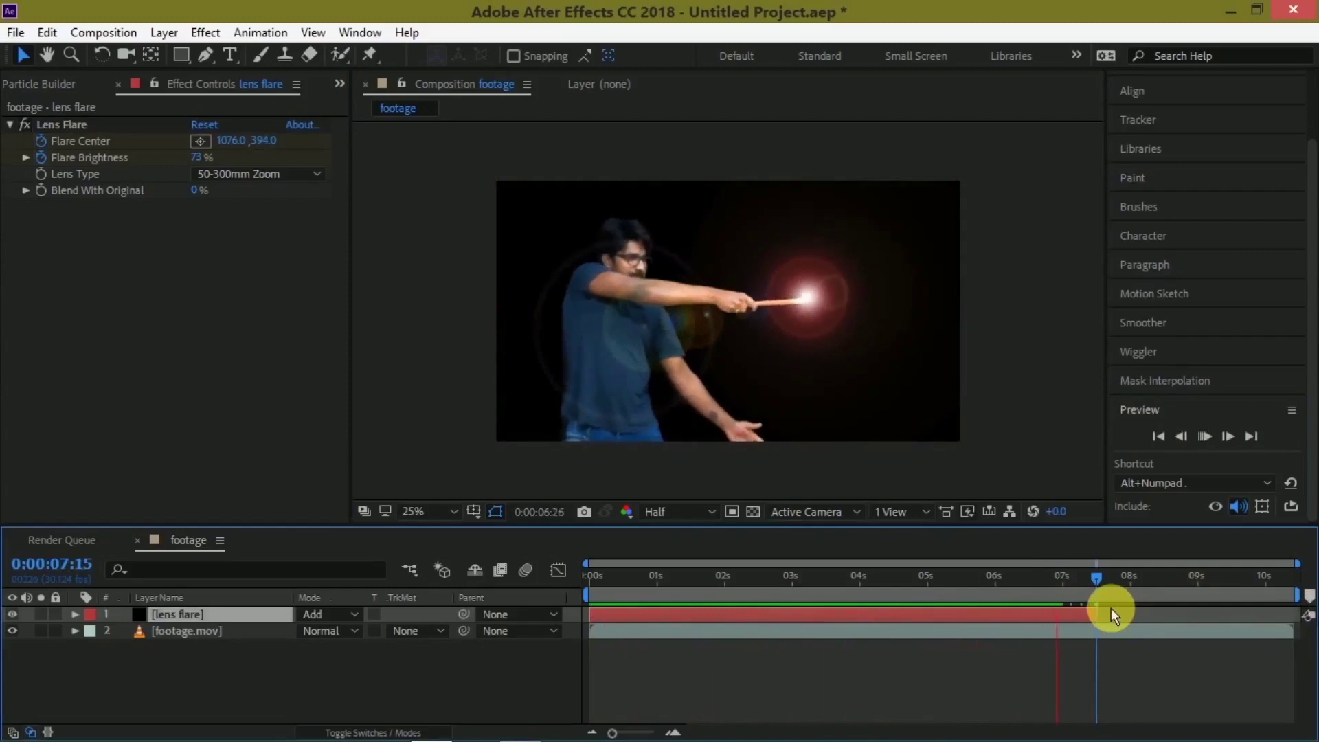
{"action": "key", "text": "space"}
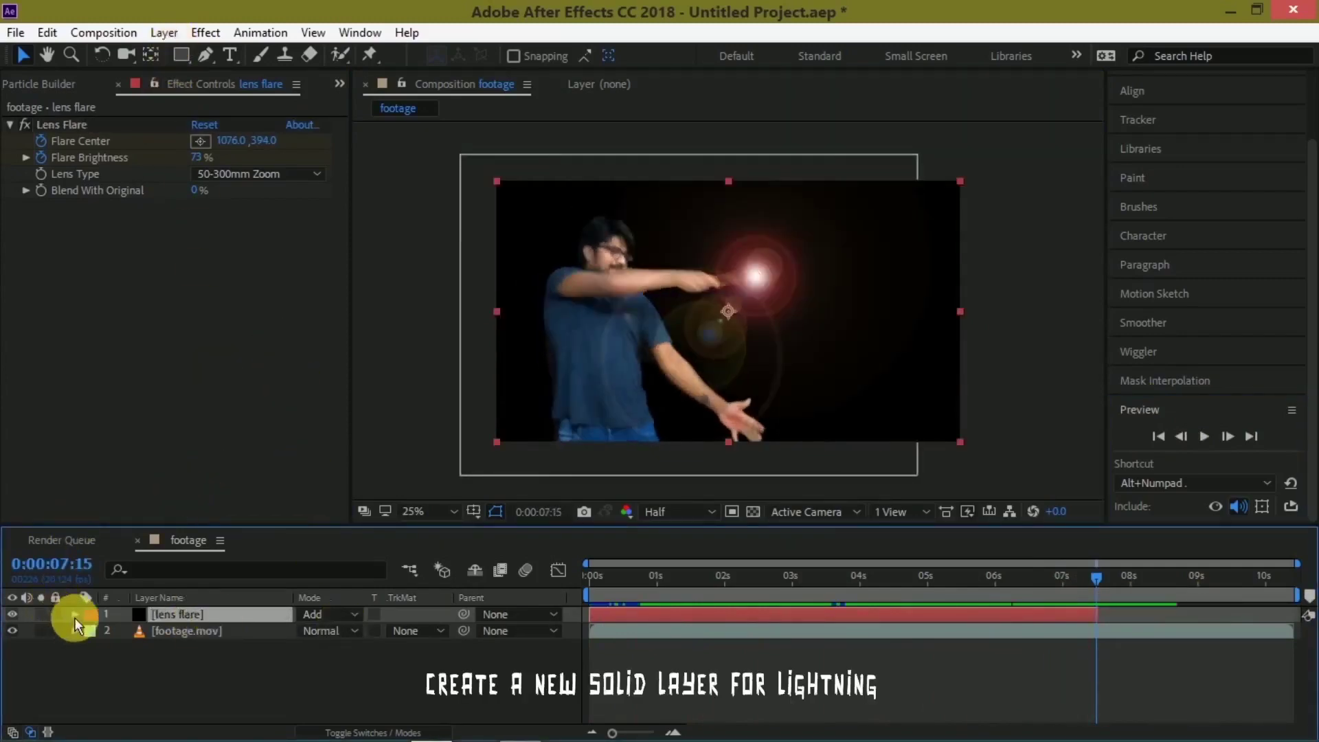
- Create a full-size black solid named 'lightning' via Layer > New > Solid
{"action": "left_click", "coordinate": [162, 35]}
{"action": "mouse_move", "coordinate": [142, 45]}
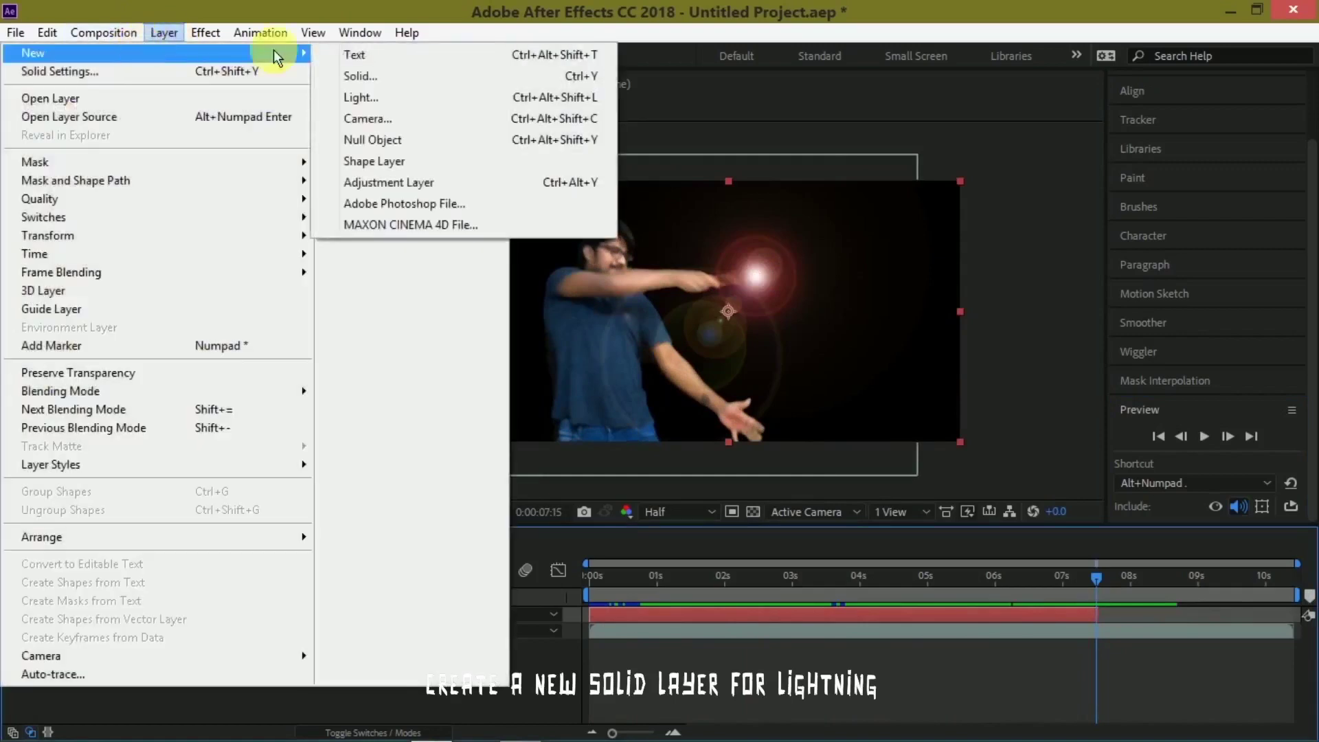
{"action": "left_click", "coordinate": [399, 80]}
{"action": "type", "text": "lightning"}
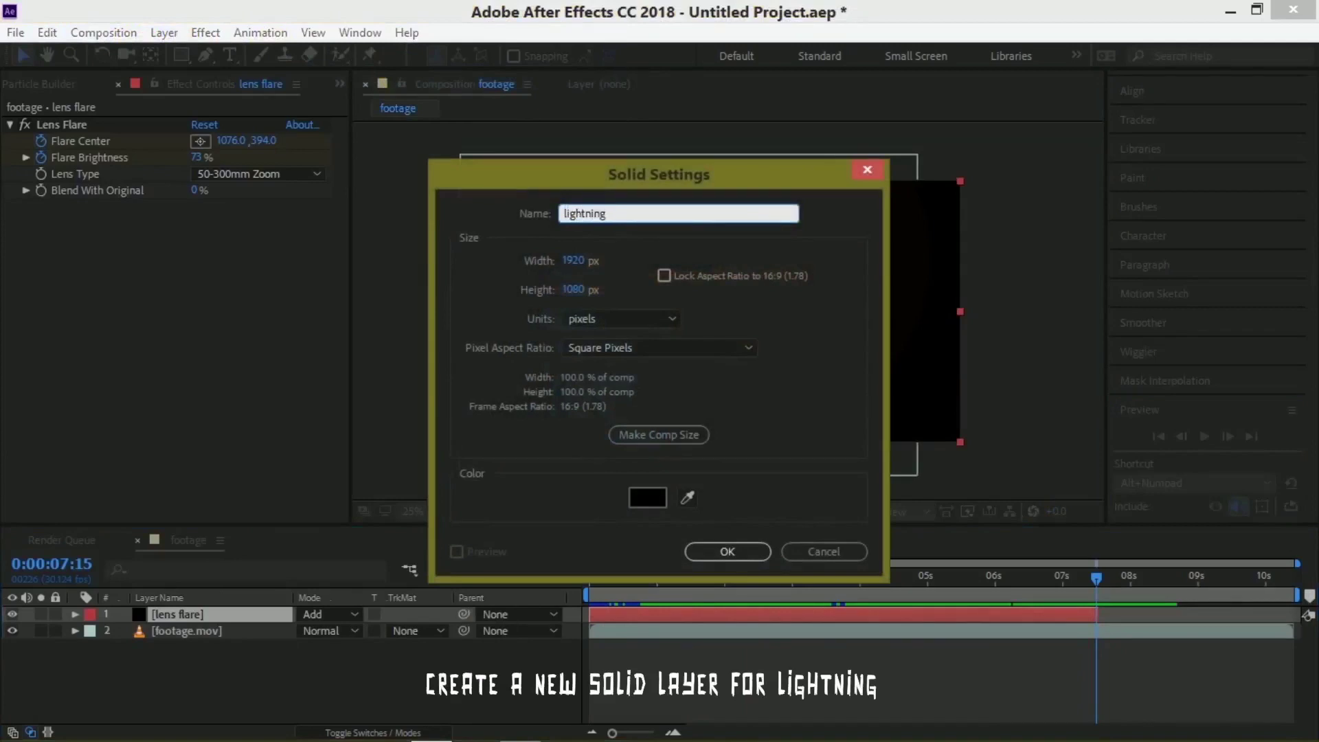
{"action": "key", "text": "Return"}
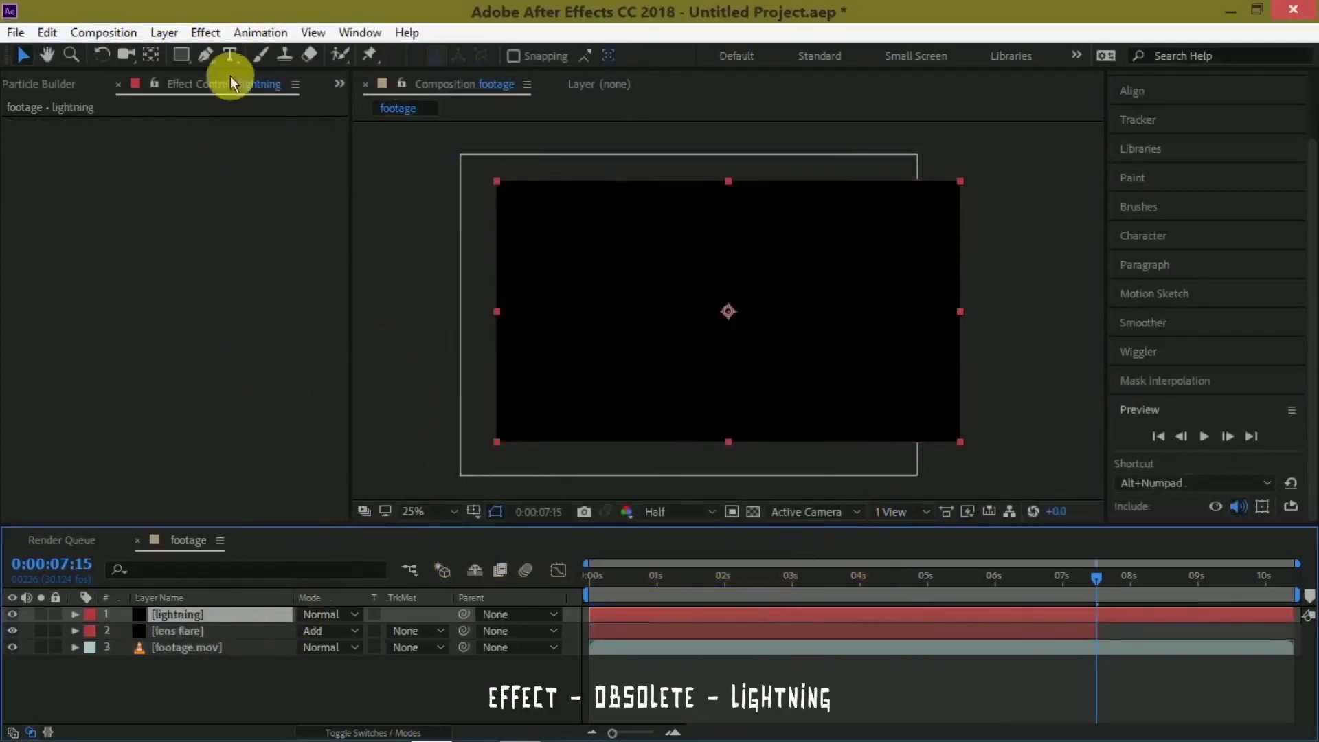
- Browse the Effect > Obsolete menu for the Lightning effect
{"action": "left_click", "coordinate": [215, 30]}
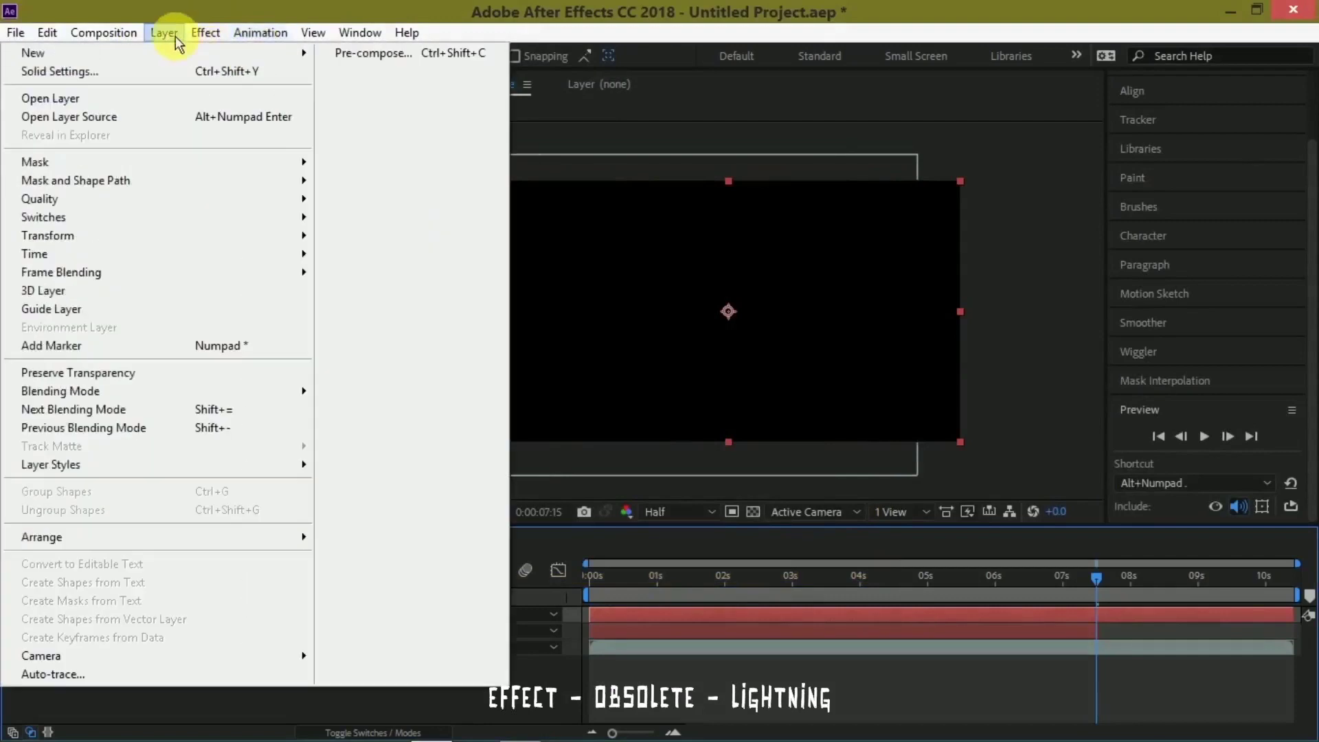
{"action": "mouse_move", "coordinate": [206, 33]}
{"action": "mouse_move", "coordinate": [131, 380]}
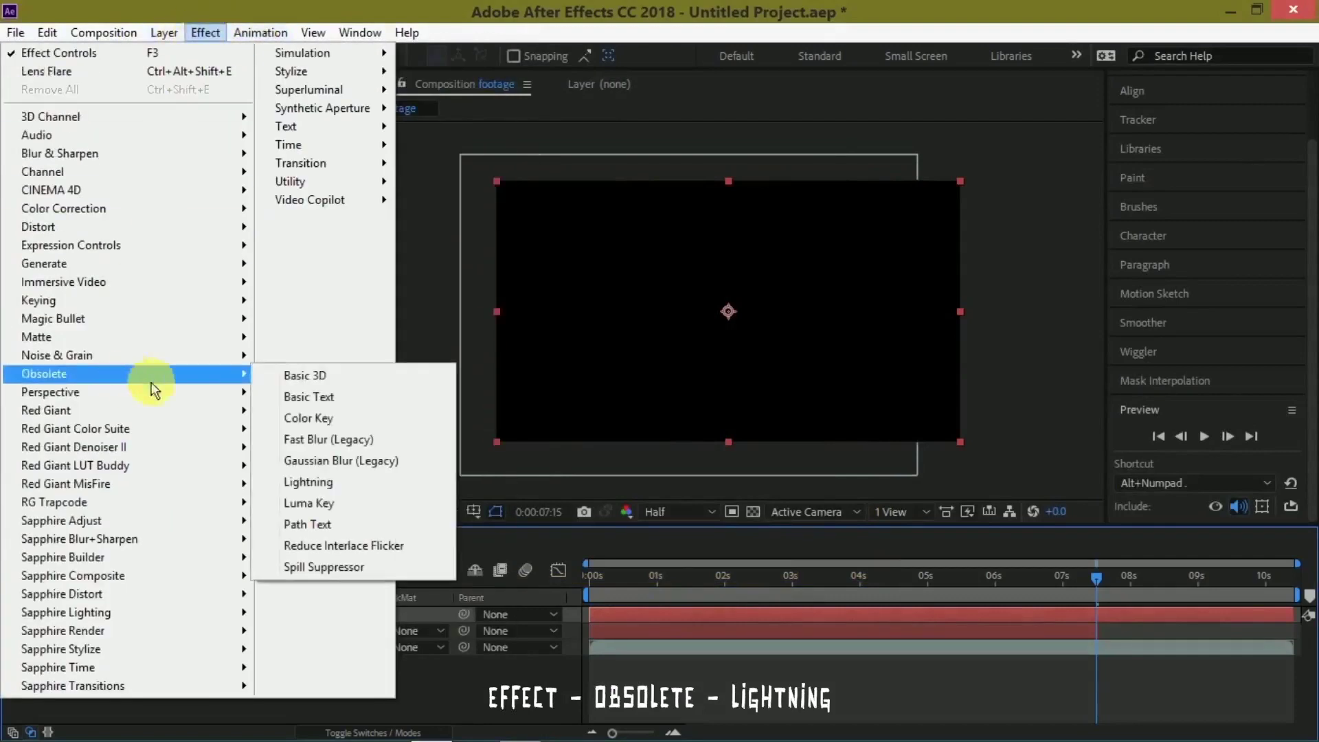
- Apply Lightning to the solid with Start point 490, 515 and End point 1736, 540
{"action": "left_click", "coordinate": [321, 483]}
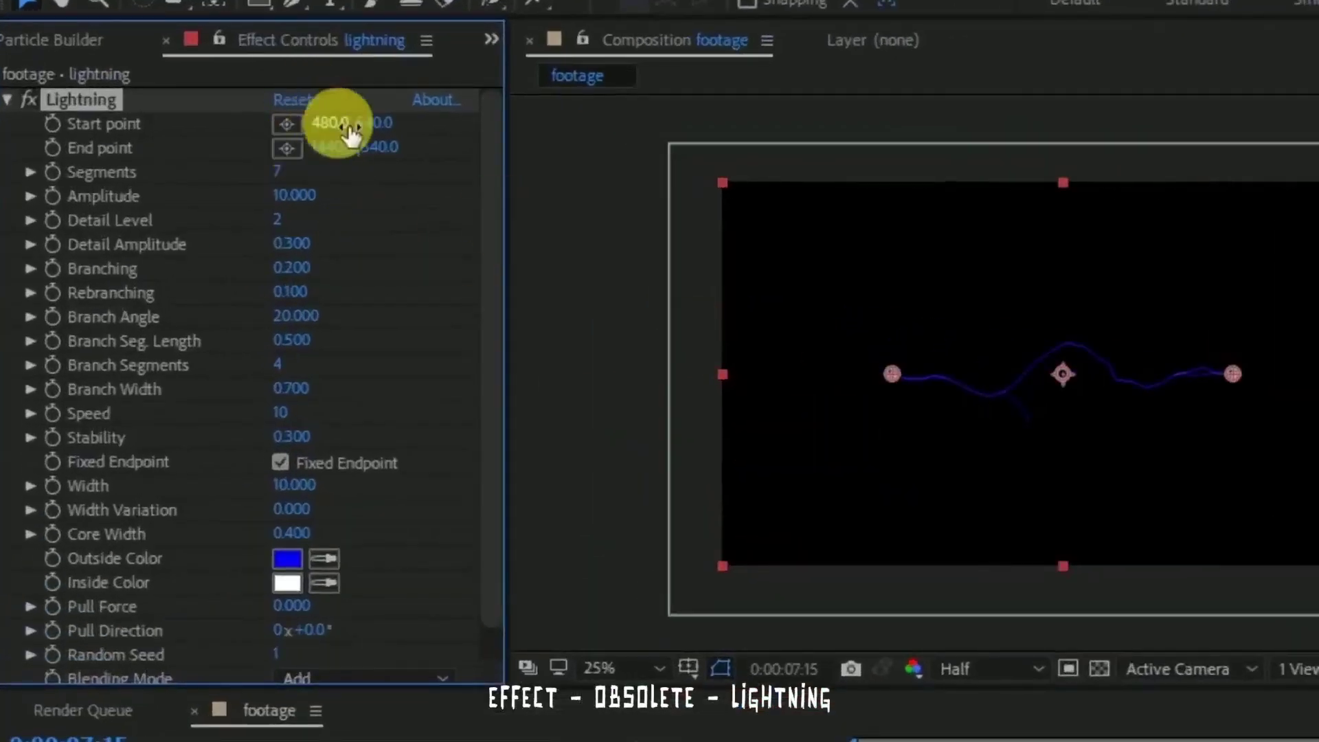
{"action": "mouse_move", "coordinate": [337, 124]}
{"action": "left_mouse_down"}
{"action": "mouse_move", "coordinate": [591, 130]}
{"action": "mouse_move", "coordinate": [333, 138]}
{"action": "left_mouse_up"}
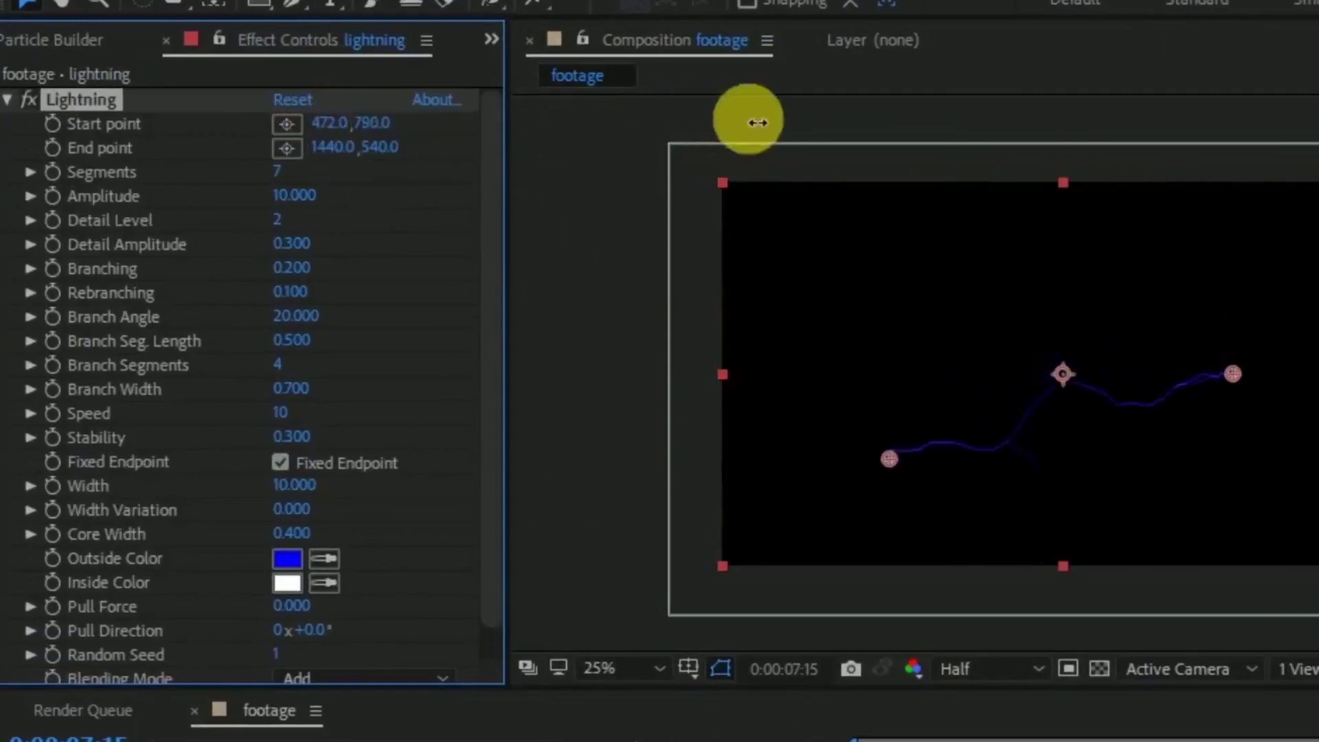
{"action": "left_click_drag", "start_coordinate": [396, 130], "coordinate": [456, 133]}
{"action": "mouse_move", "coordinate": [342, 159]}
{"action": "left_mouse_down"}
{"action": "mouse_move", "coordinate": [329, 134]}
{"action": "mouse_move", "coordinate": [348, 124]}
{"action": "left_mouse_up"}
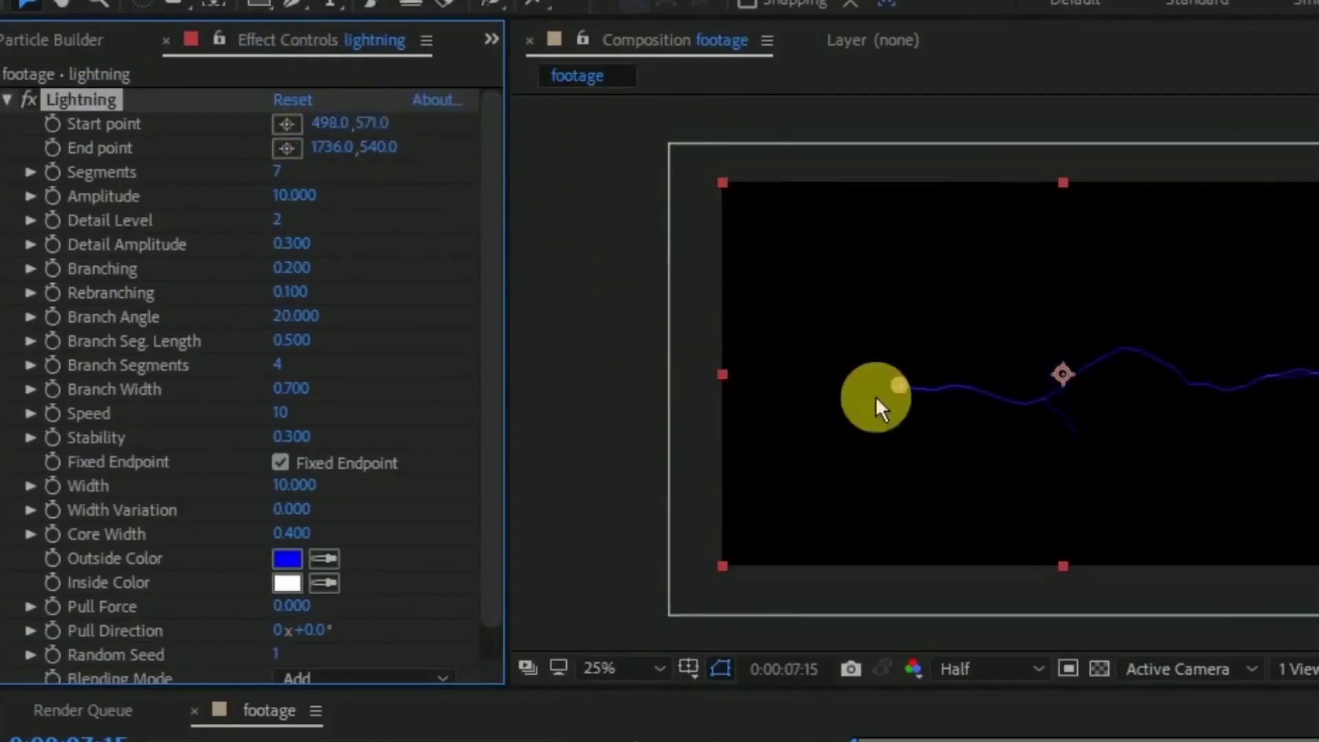
{"action": "left_click_drag", "start_coordinate": [896, 381], "coordinate": [893, 359]}
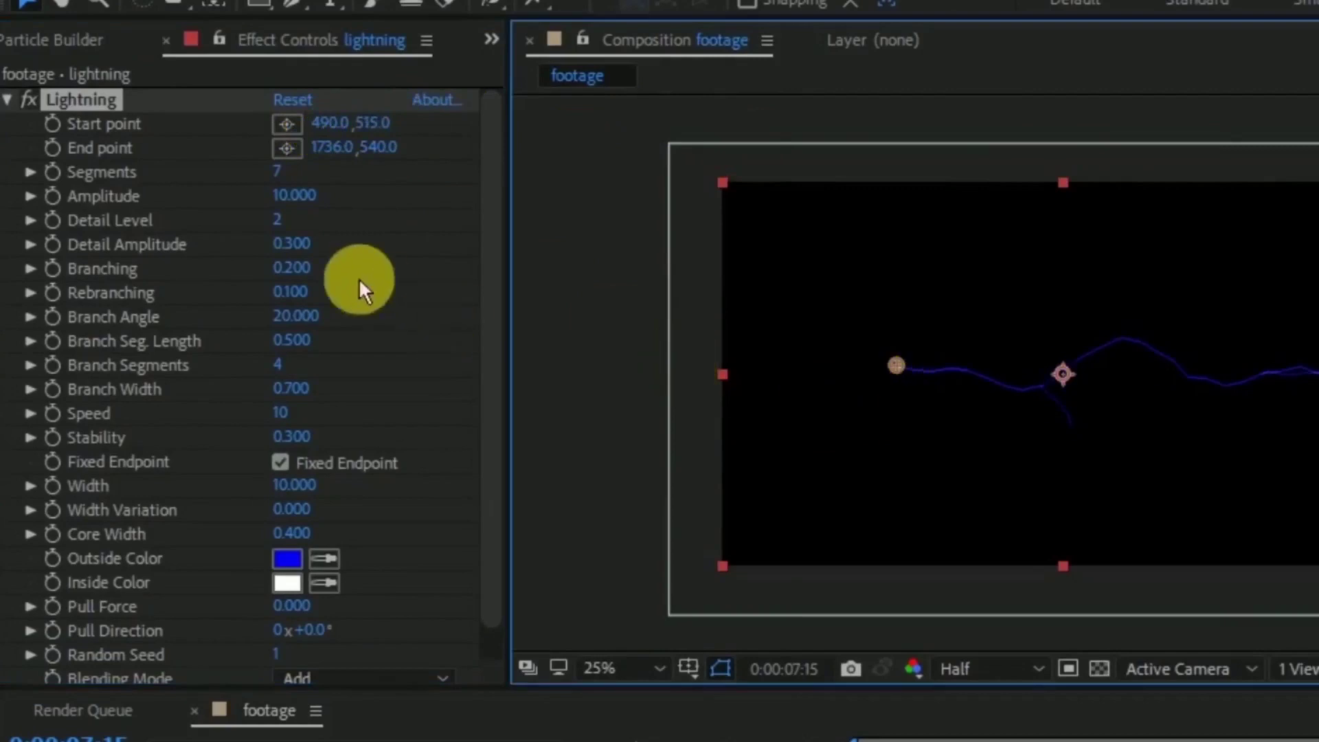
- Set the lightning's Outside Color to red
{"action": "left_click", "coordinate": [291, 559]}
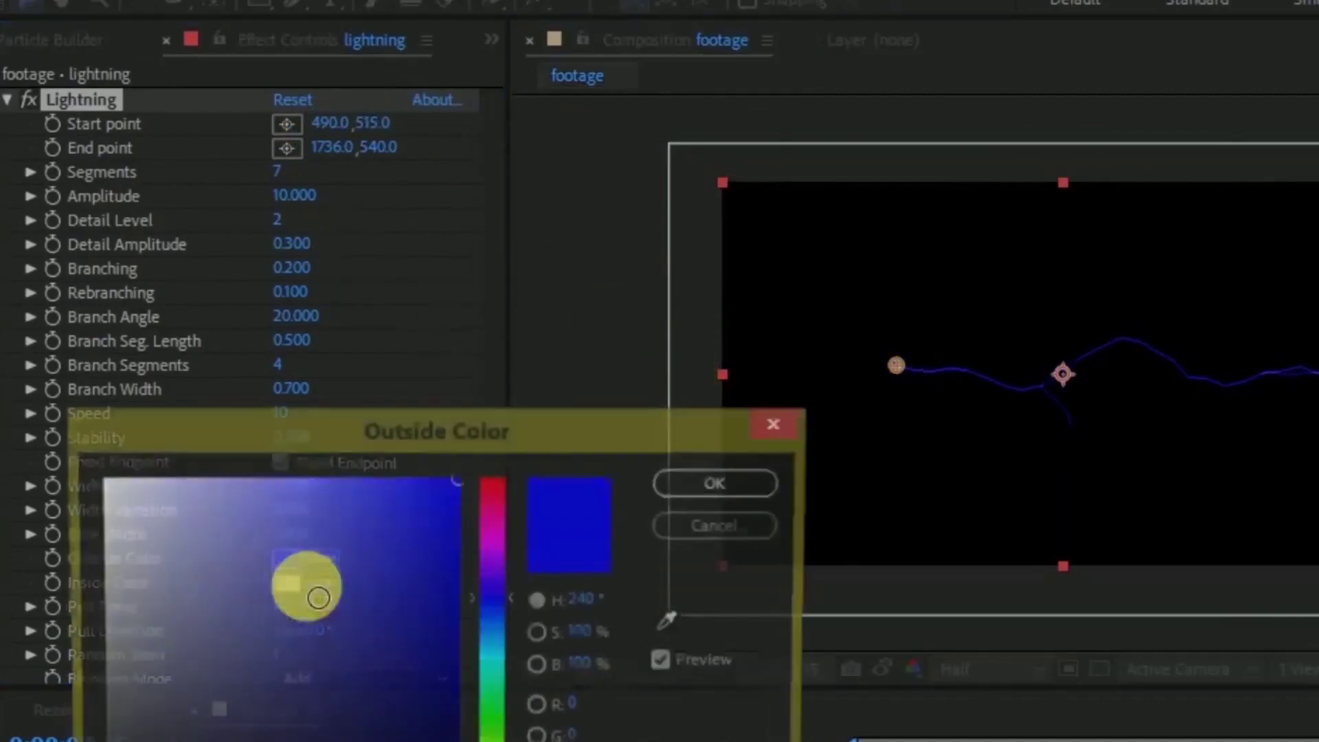
{"action": "left_click", "coordinate": [493, 548]}
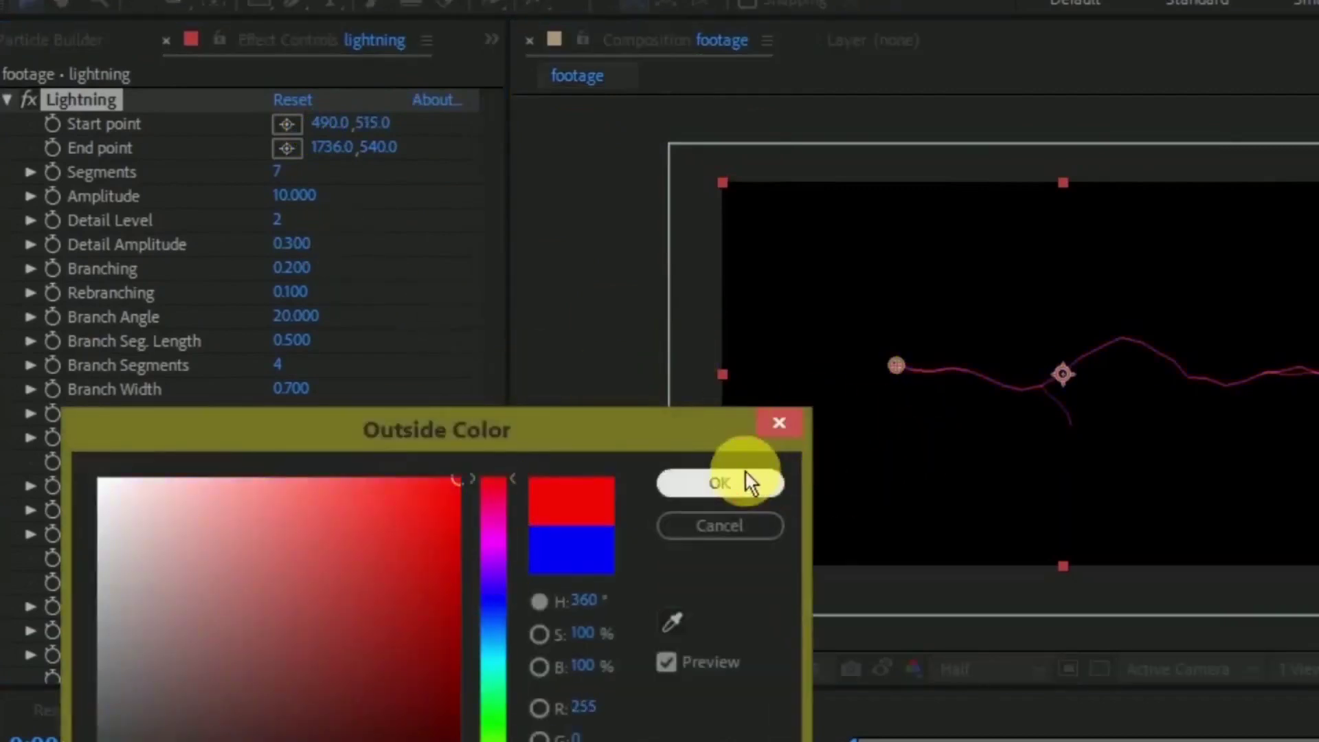
{"action": "left_click", "coordinate": [745, 480]}
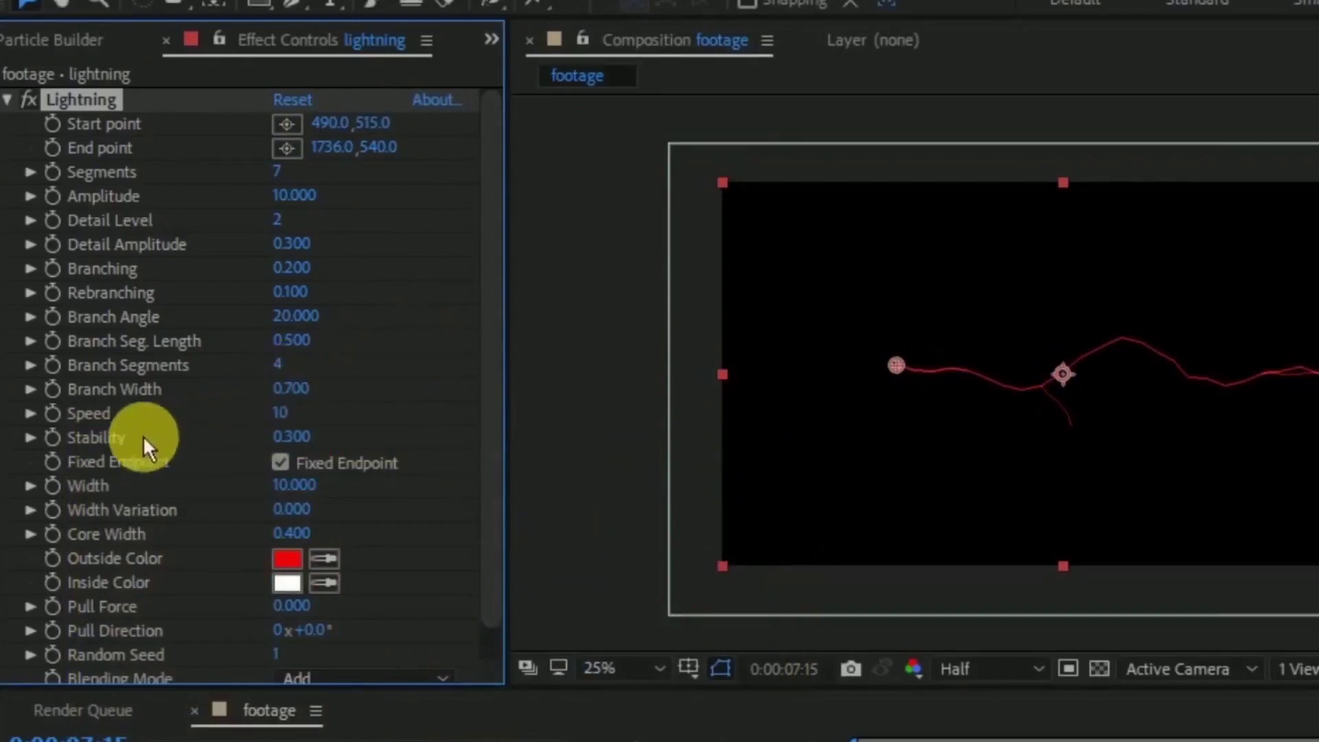
- Set lightning Width to 46.3, Width Variation to 0.22 and Core Width to 0.58
{"action": "scroll", "coordinate": [168, 408], "scroll_direction": "down", "scroll_amount": 1}
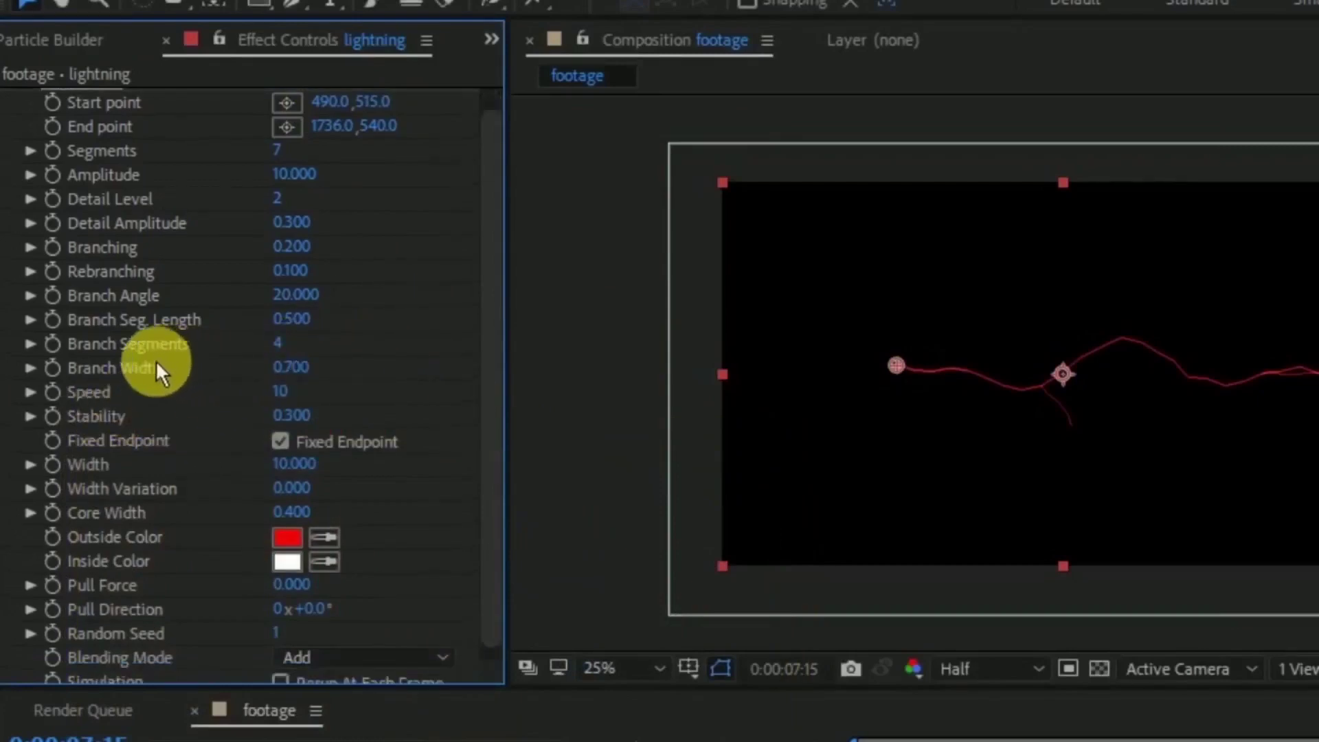
{"action": "scroll", "coordinate": [155, 360], "scroll_direction": "down", "scroll_amount": 1}
{"action": "left_click_drag", "start_coordinate": [294, 452], "coordinate": [609, 460]}
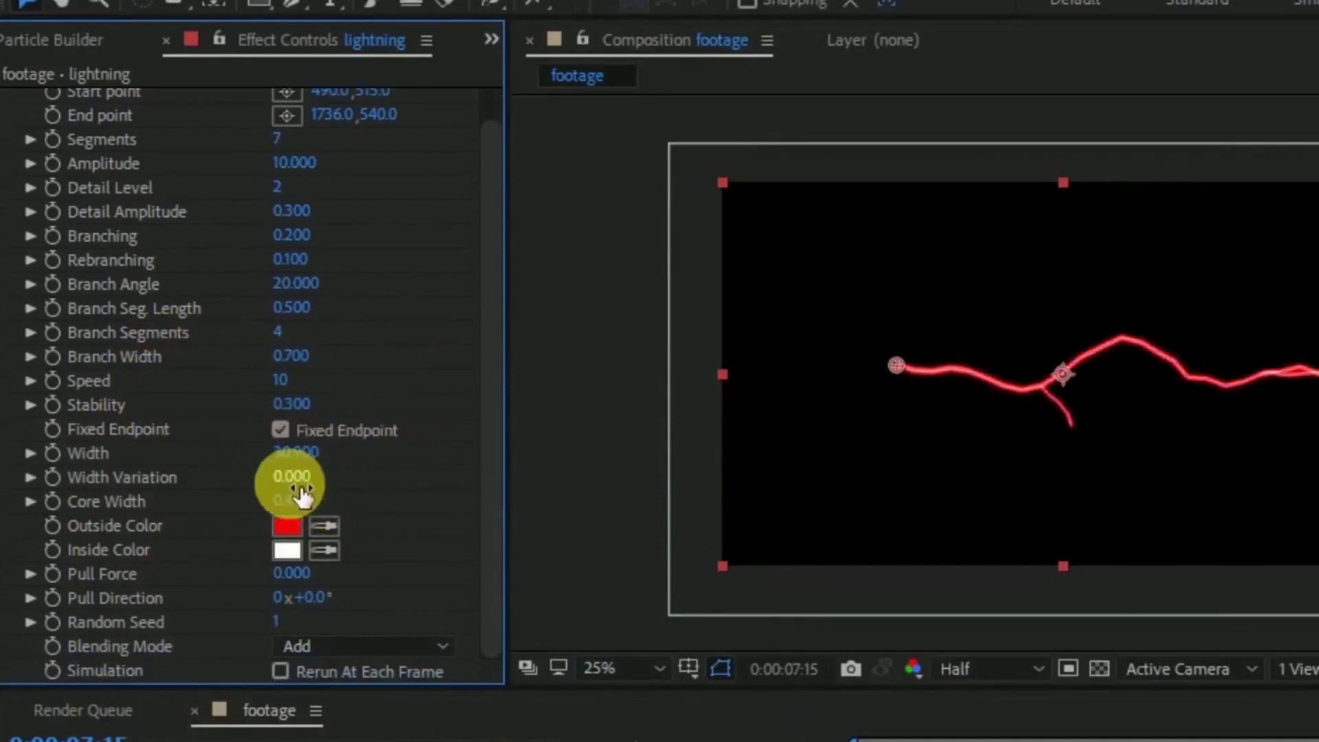
{"action": "left_click_drag", "start_coordinate": [299, 483], "coordinate": [321, 480]}
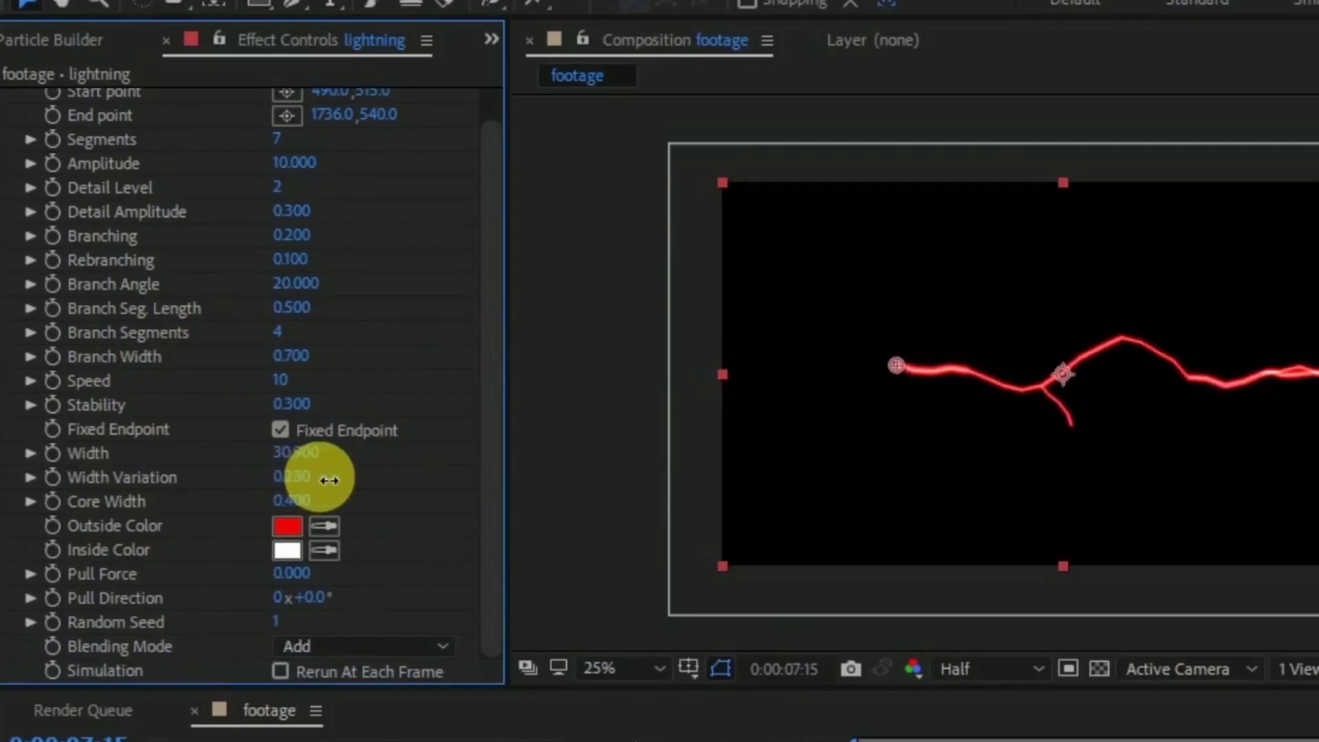
{"action": "mouse_move", "coordinate": [313, 489]}
{"action": "left_mouse_down"}
{"action": "mouse_move", "coordinate": [303, 484]}
{"action": "mouse_move", "coordinate": [385, 462]}
{"action": "left_mouse_up"}
{"action": "mouse_move", "coordinate": [304, 490]}
{"action": "left_mouse_down"}
{"action": "mouse_move", "coordinate": [296, 480]}
{"action": "mouse_move", "coordinate": [362, 506]}
{"action": "left_mouse_up"}
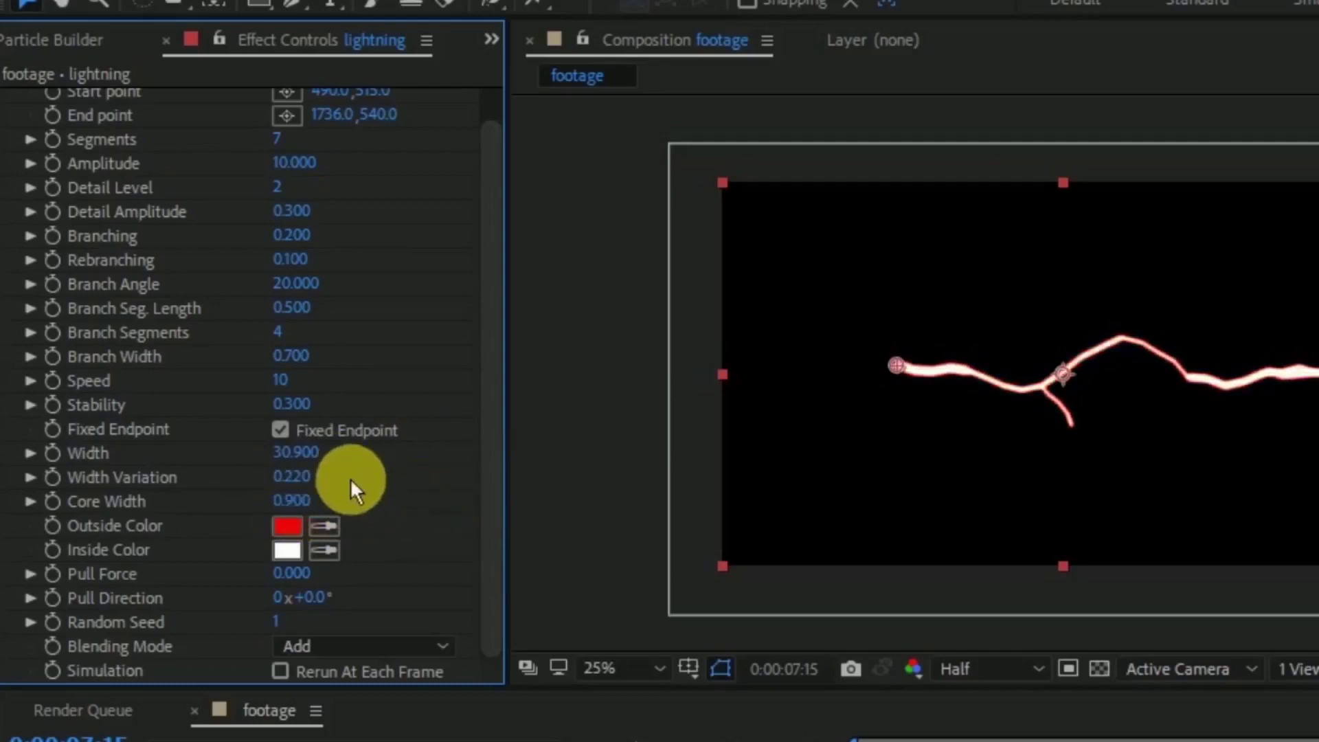
{"action": "left_click_drag", "start_coordinate": [325, 459], "coordinate": [503, 436]}
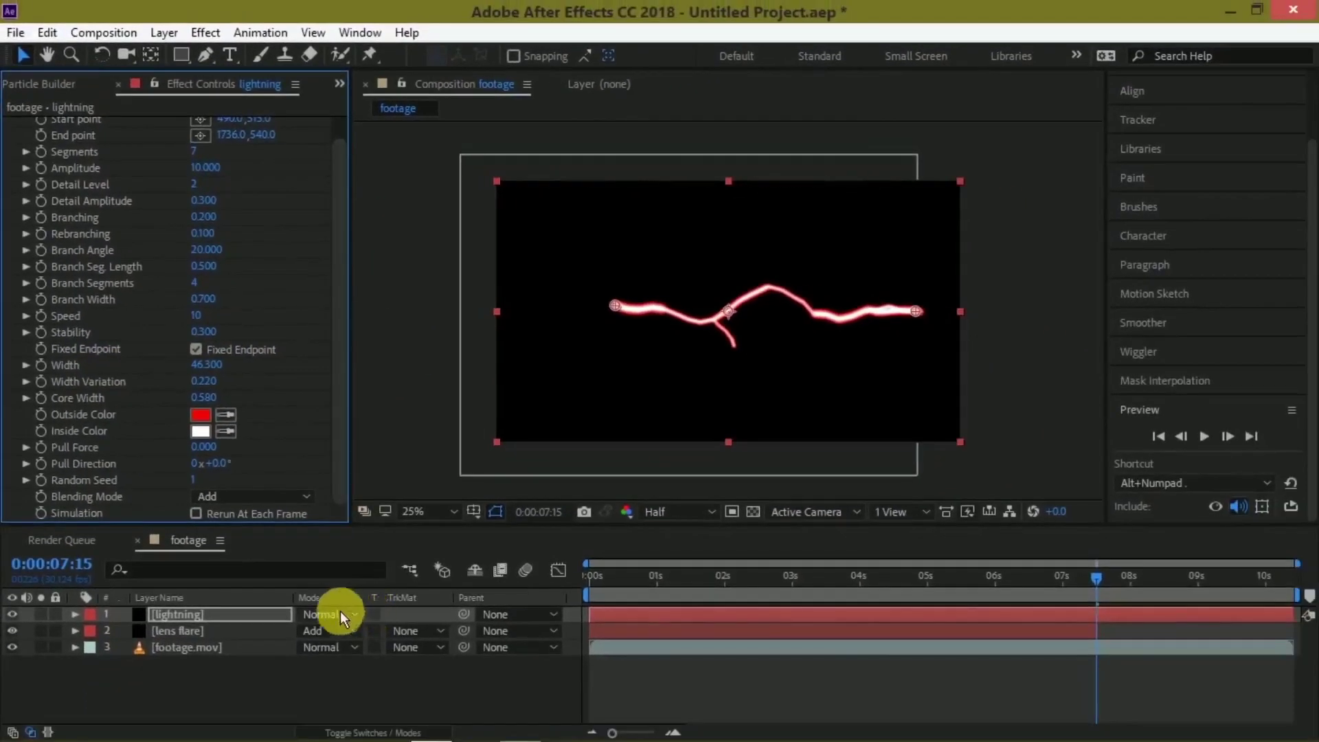
{"action": "left_click", "coordinate": [339, 615]}
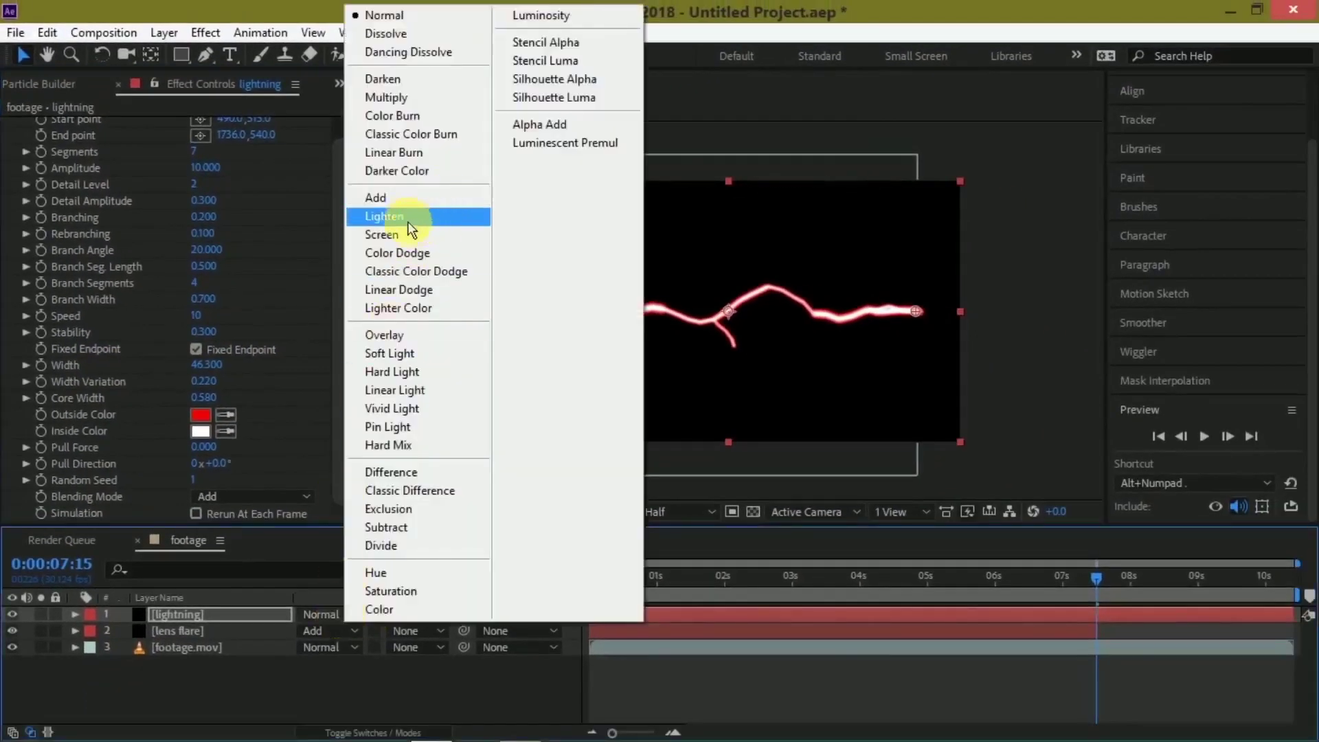
{"action": "left_click", "coordinate": [391, 198]}
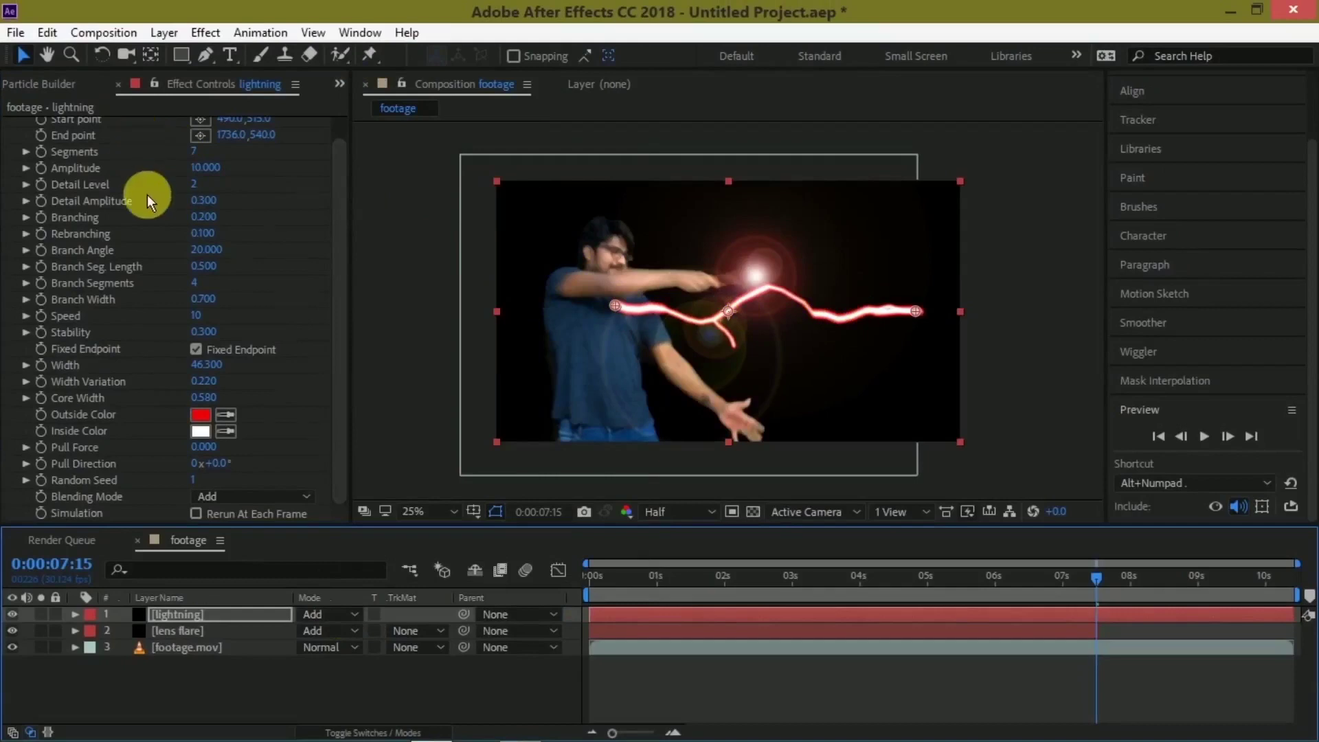
{"action": "scroll", "coordinate": [147, 201], "scroll_direction": "up", "scroll_amount": 1}
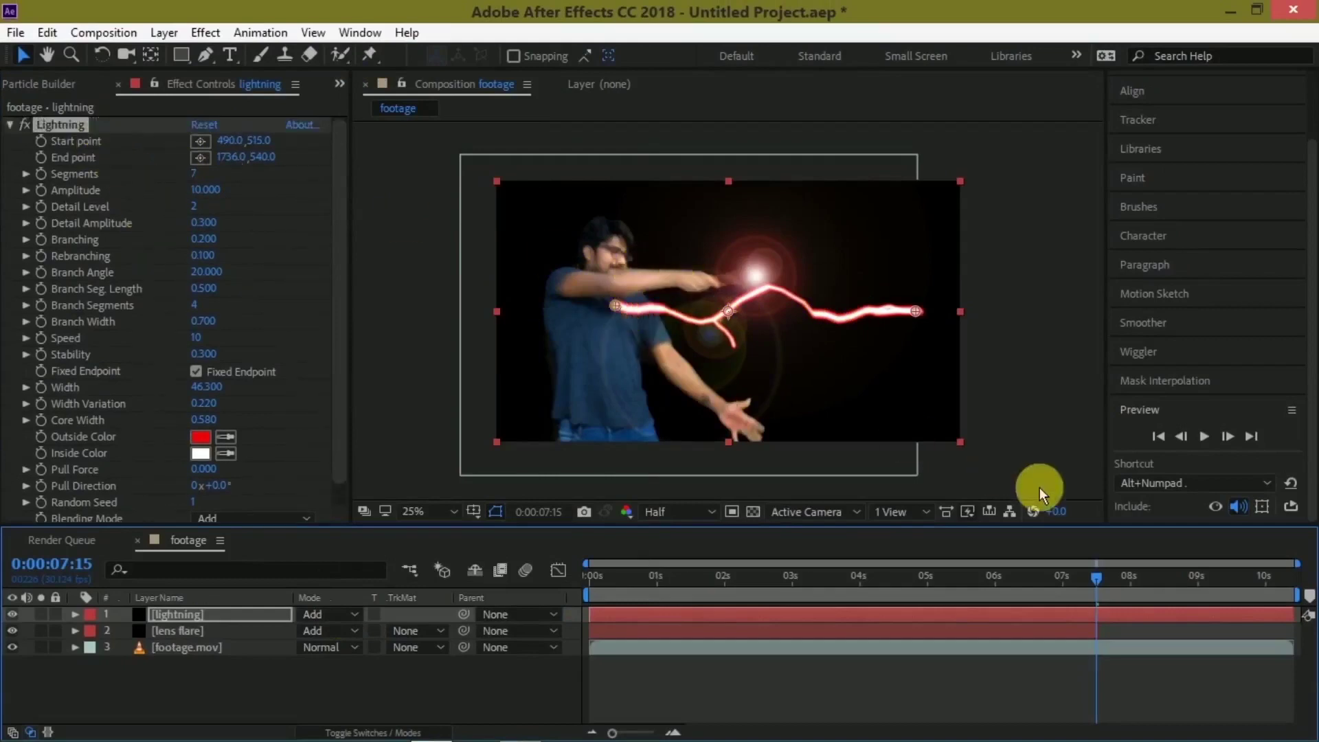
{"action": "mouse_move", "coordinate": [1109, 579]}
{"action": "left_mouse_down"}
{"action": "mouse_move", "coordinate": [711, 638]}
{"action": "mouse_move", "coordinate": [786, 635]}
{"action": "left_mouse_up"}
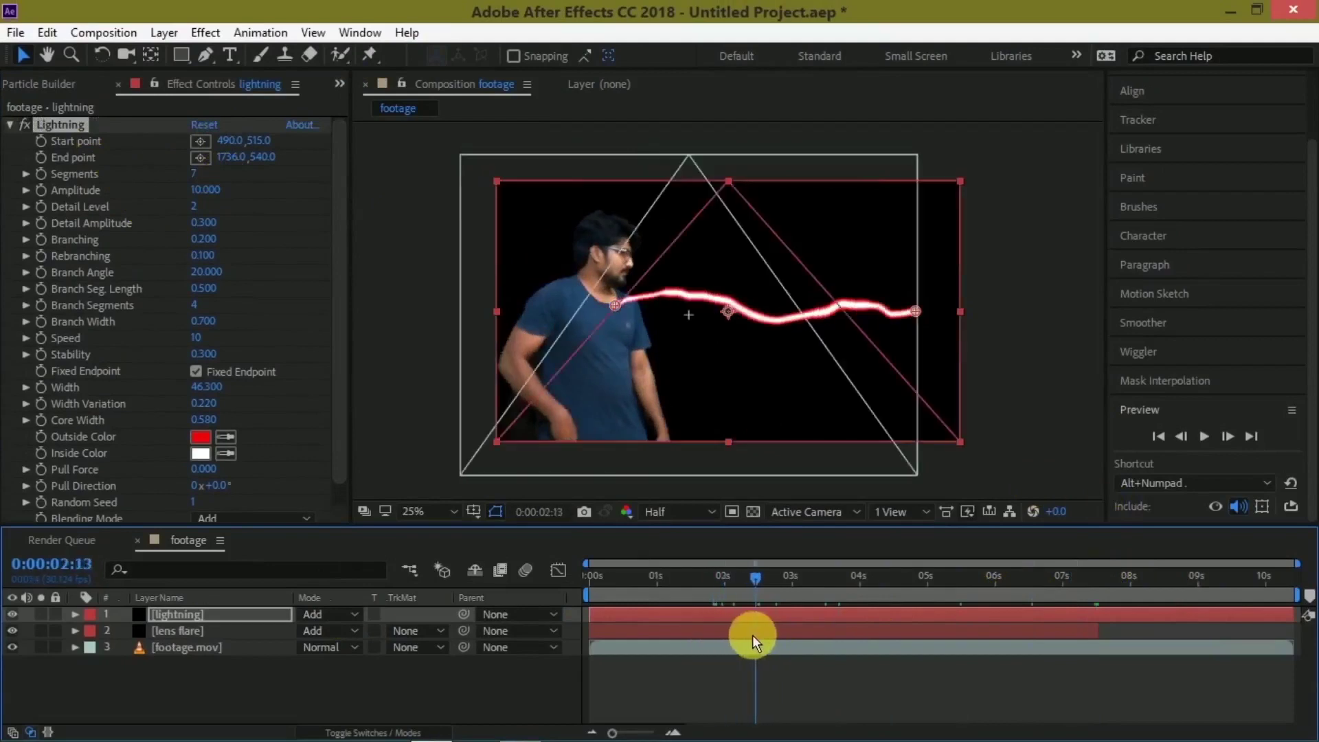
{"action": "mouse_move", "coordinate": [785, 635]}
{"action": "left_mouse_down"}
{"action": "mouse_move", "coordinate": [686, 620]}
{"action": "mouse_move", "coordinate": [733, 616]}
{"action": "left_mouse_up"}
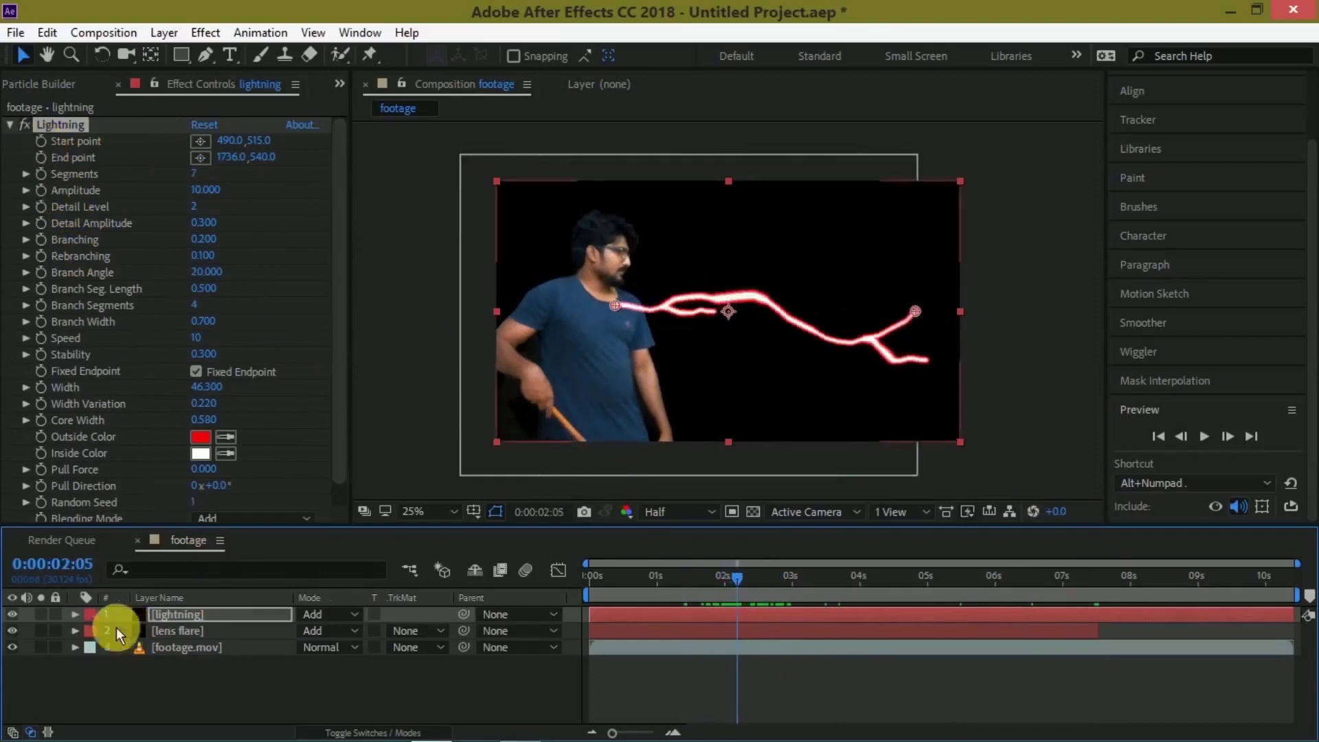
- Reveal the lens flare layer's Lens Flare effect properties in the timeline
{"action": "left_click", "coordinate": [75, 632]}
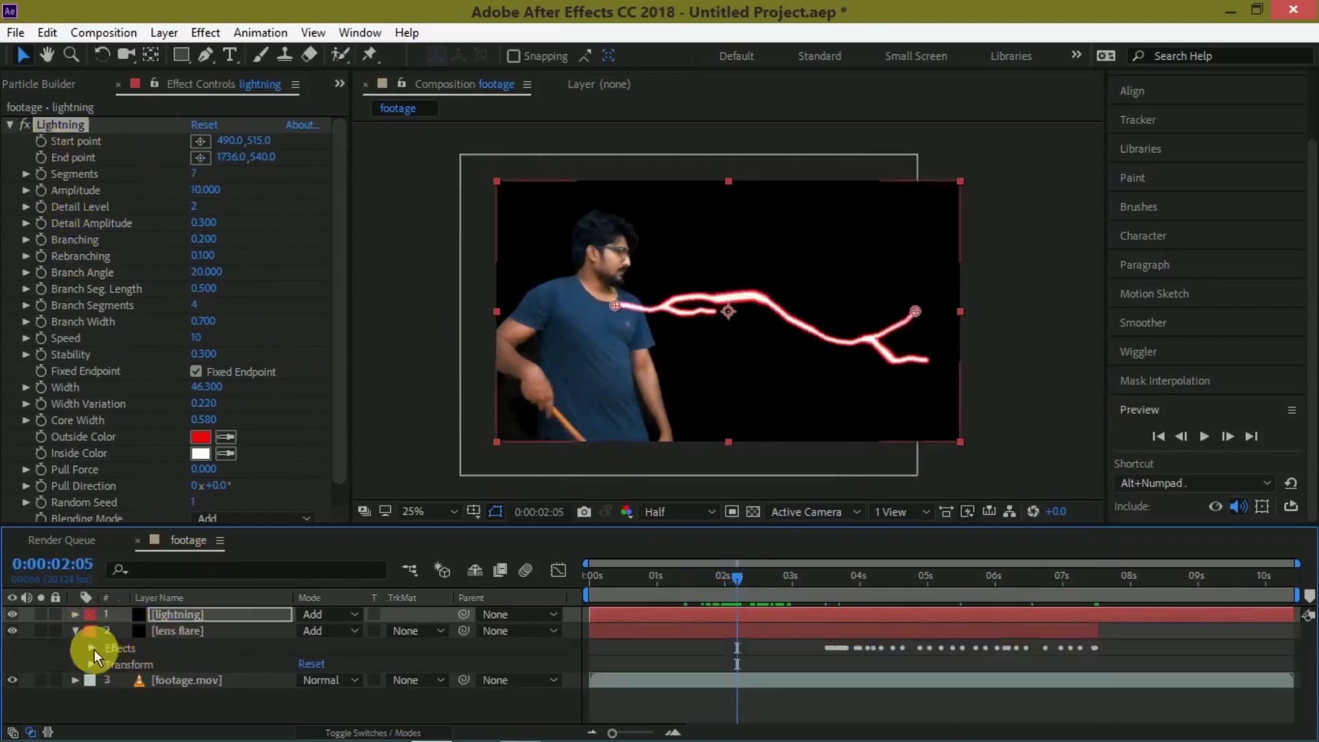
{"action": "left_click", "coordinate": [93, 648]}
{"action": "left_click", "coordinate": [108, 664]}
{"action": "scroll", "coordinate": [209, 686], "scroll_direction": "down", "scroll_amount": 2}
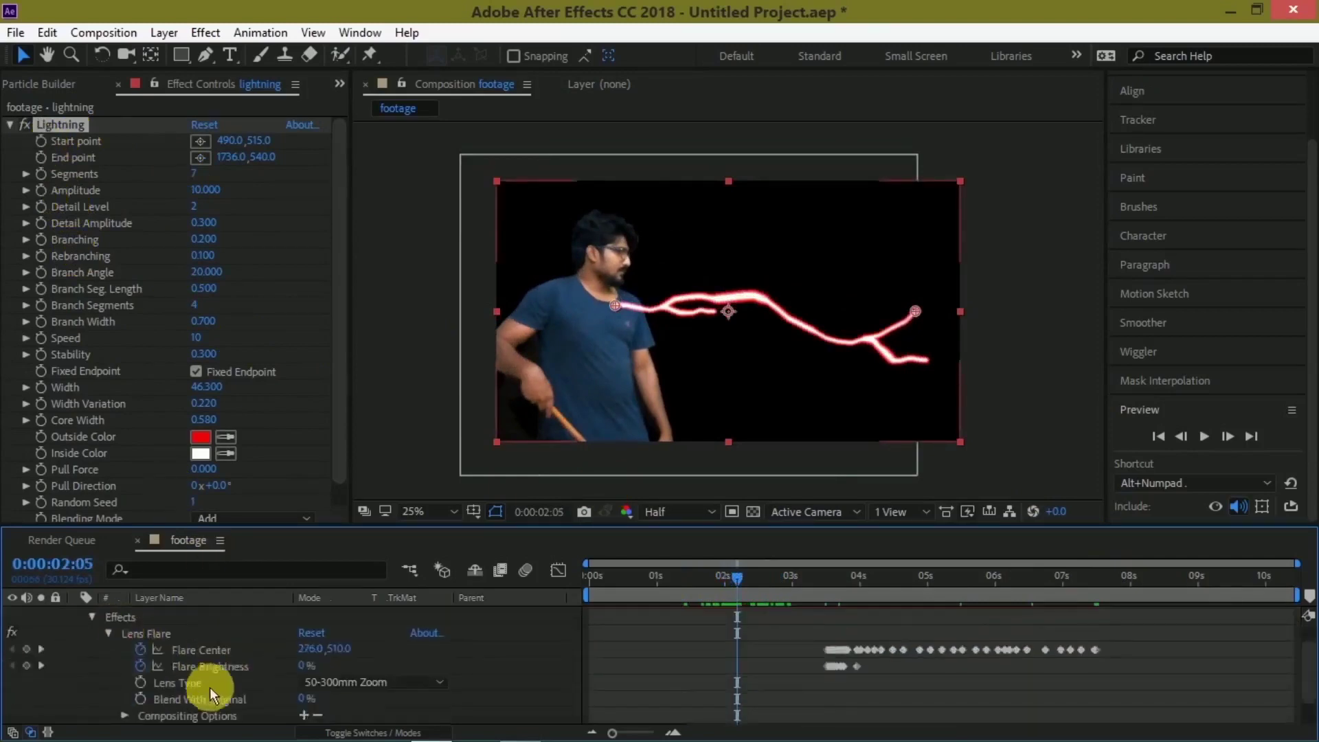
{"action": "scroll", "coordinate": [278, 665], "scroll_direction": "up", "scroll_amount": 2}
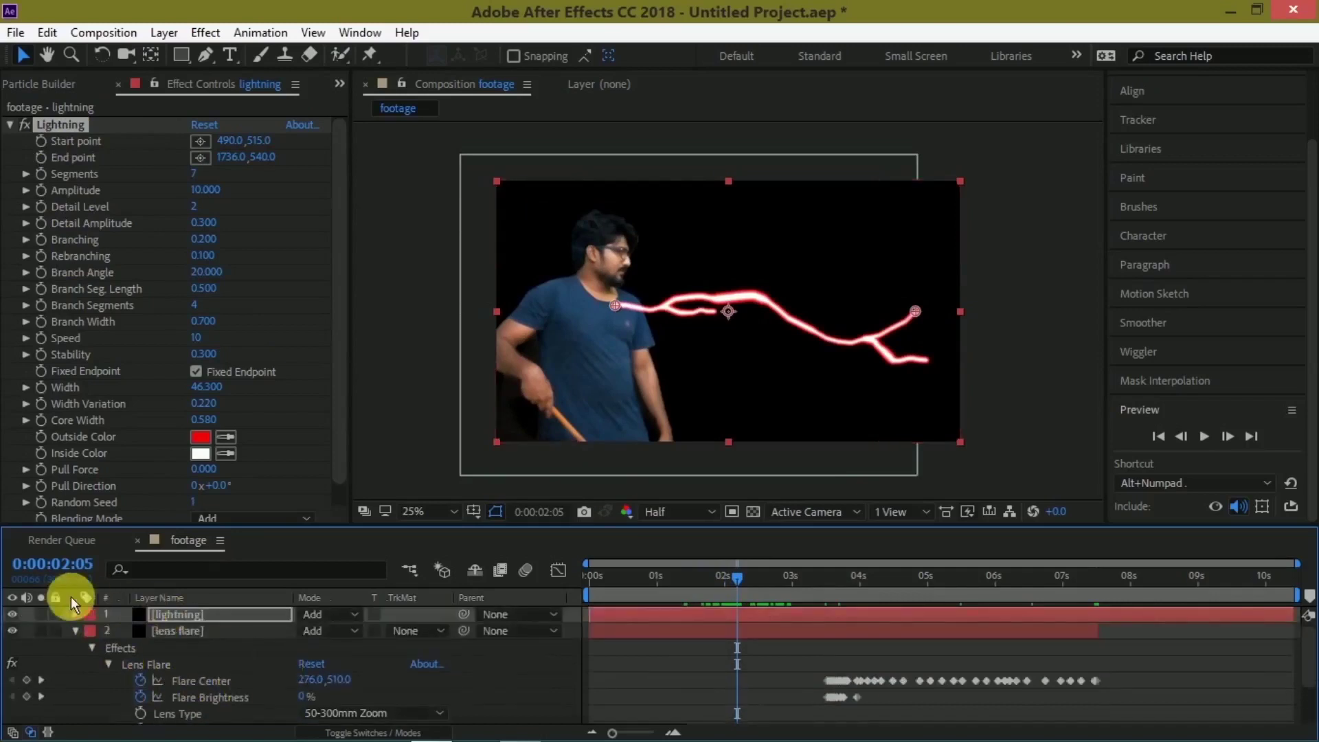
- Add an expression to Lightning's Start point and pick-whip it to Flare Center
{"action": "left_click", "coordinate": [40, 141], "text": "alt"}
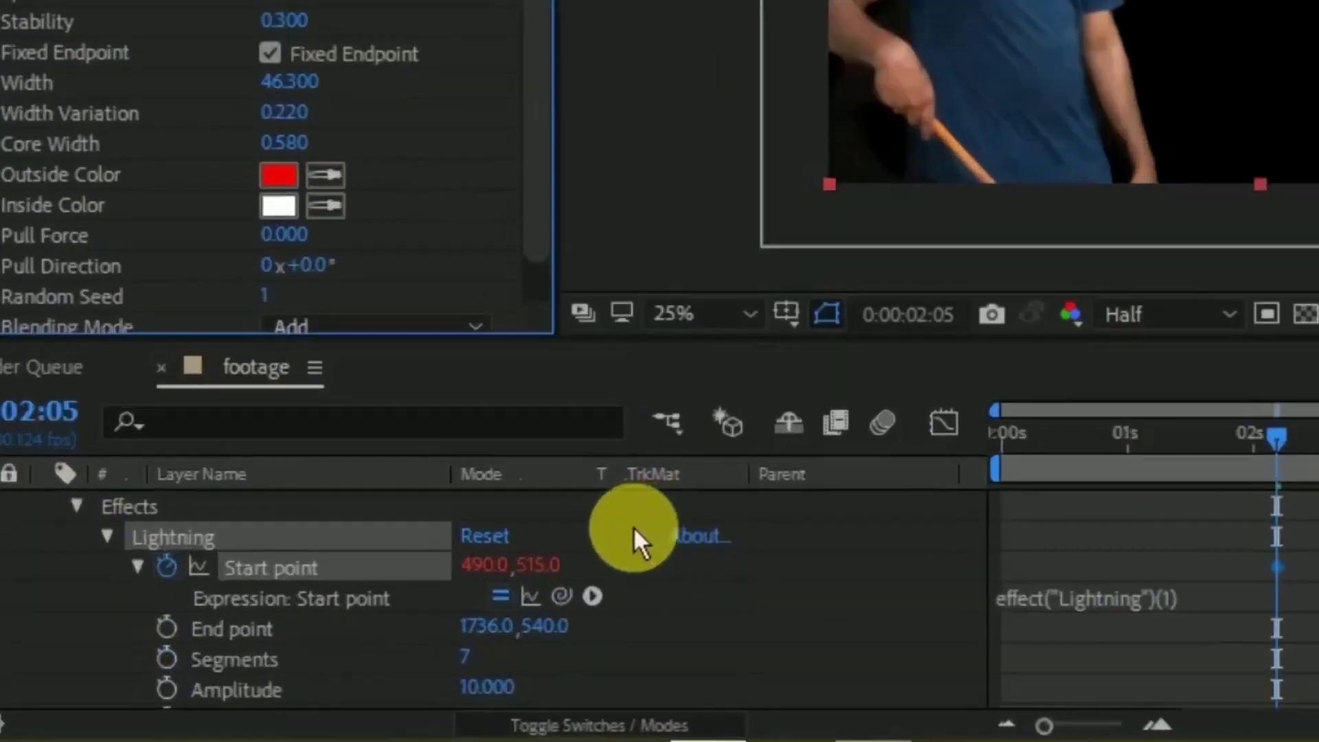
{"action": "left_click_drag", "start_coordinate": [946, 353], "coordinate": [930, 7]}
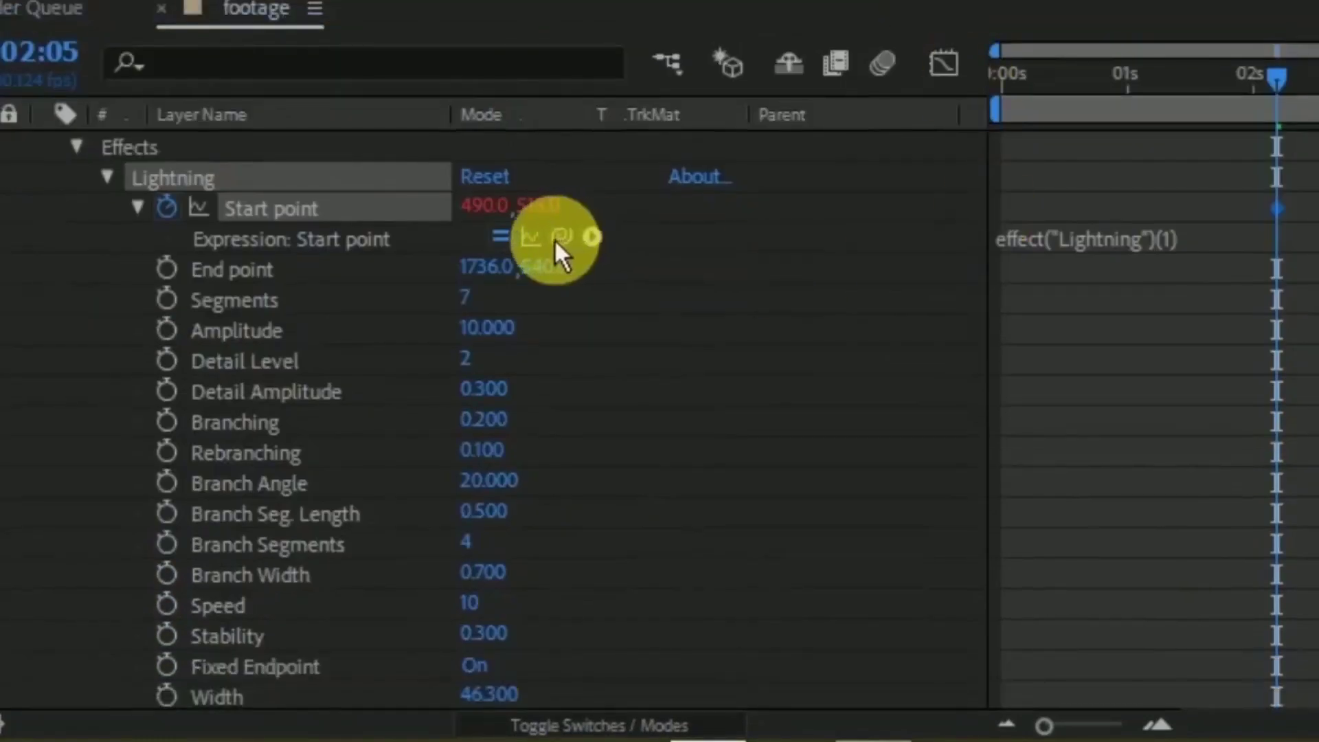
{"action": "mouse_move", "coordinate": [561, 237]}
{"action": "left_mouse_down"}
{"action": "mouse_move", "coordinate": [598, 364]}
{"action": "mouse_move", "coordinate": [444, 706]}
{"action": "mouse_move", "coordinate": [356, 625]}
{"action": "mouse_move", "coordinate": [272, 614]}
{"action": "left_mouse_up"}
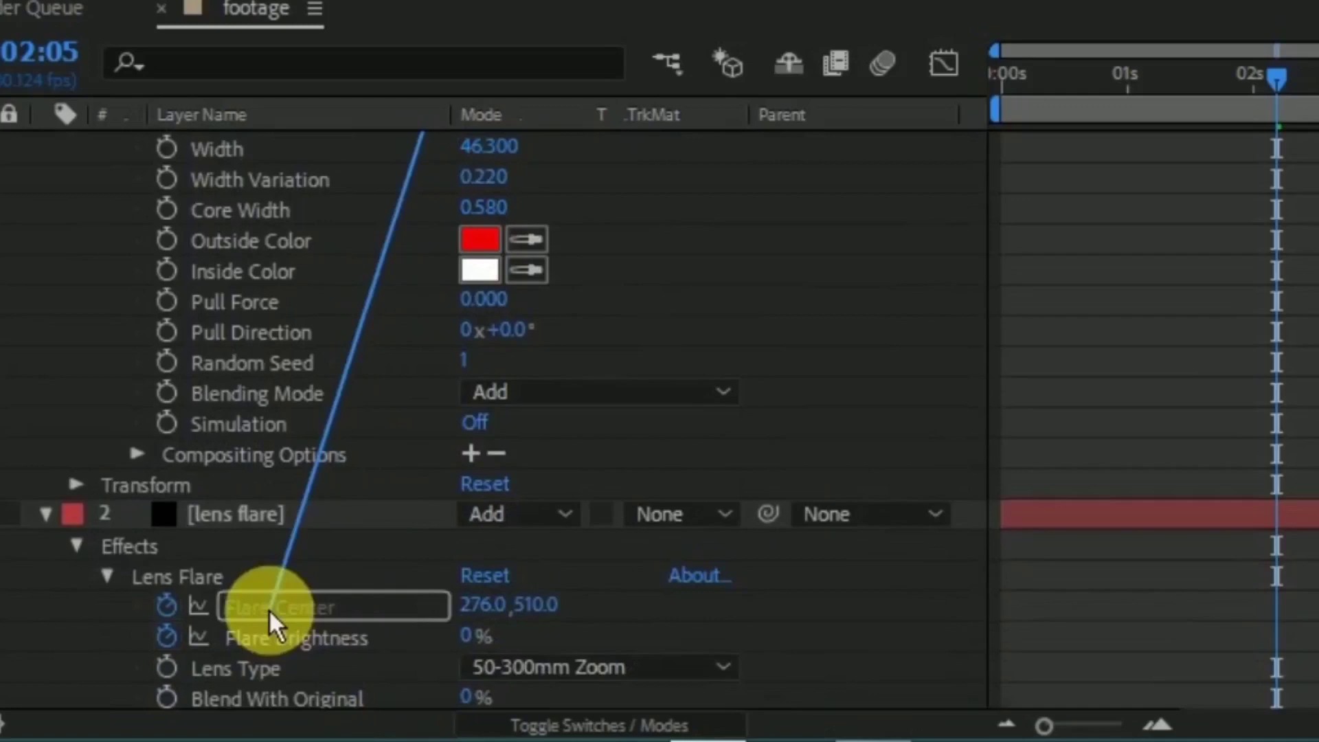
{"action": "left_click_drag", "start_coordinate": [272, 614], "coordinate": [265, 612]}
- Commit the Flare Center expression, go to 0:00:03:23, enlarge the viewer and preview
{"action": "scroll", "coordinate": [673, 550], "scroll_direction": "up", "scroll_amount": 2}
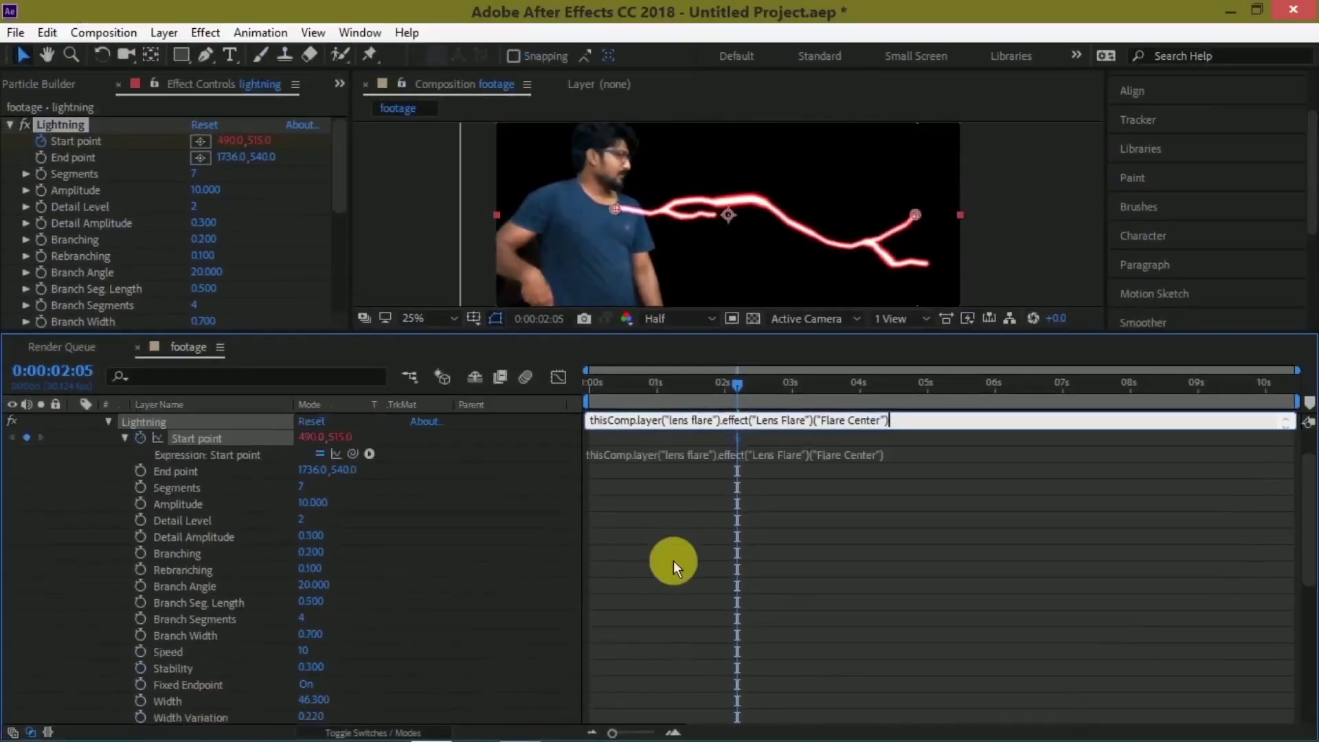
{"action": "scroll", "coordinate": [673, 560], "scroll_direction": "up", "scroll_amount": 3}
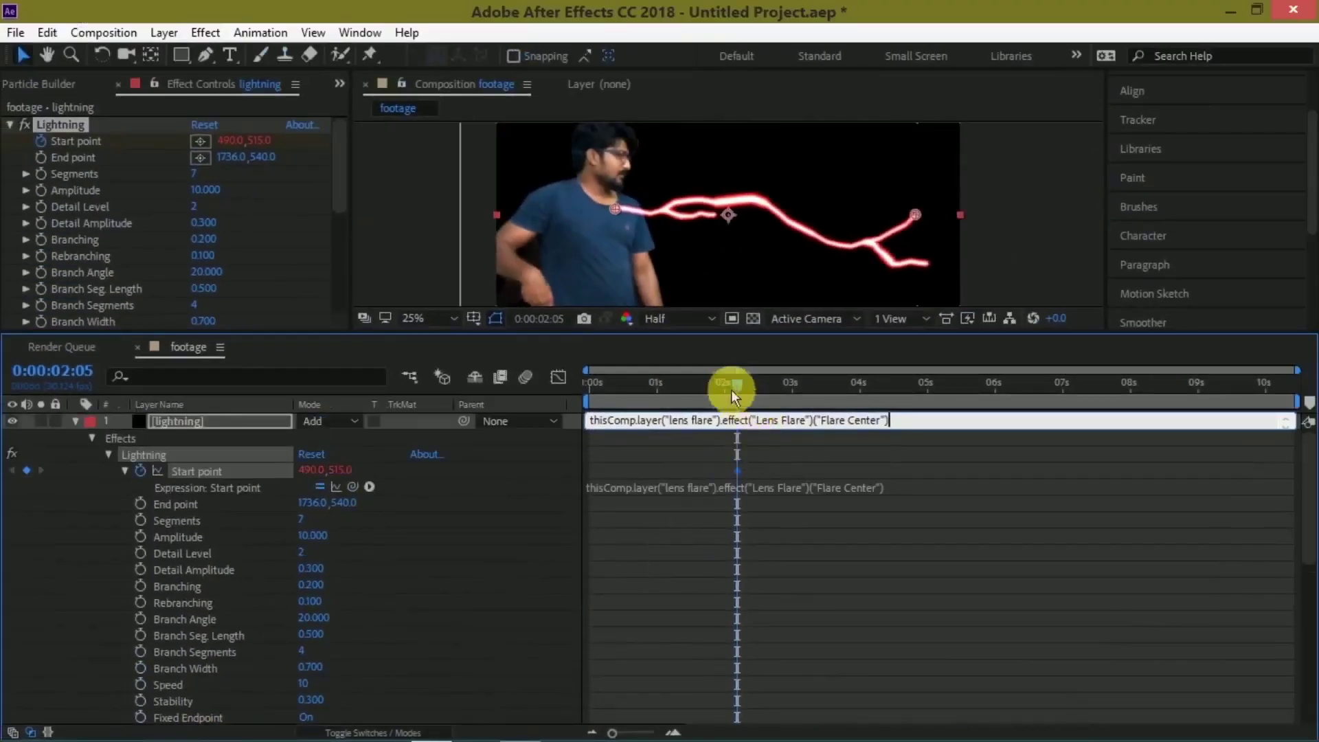
{"action": "left_click", "coordinate": [786, 393]}
{"action": "left_click_drag", "start_coordinate": [788, 398], "coordinate": [851, 397]}
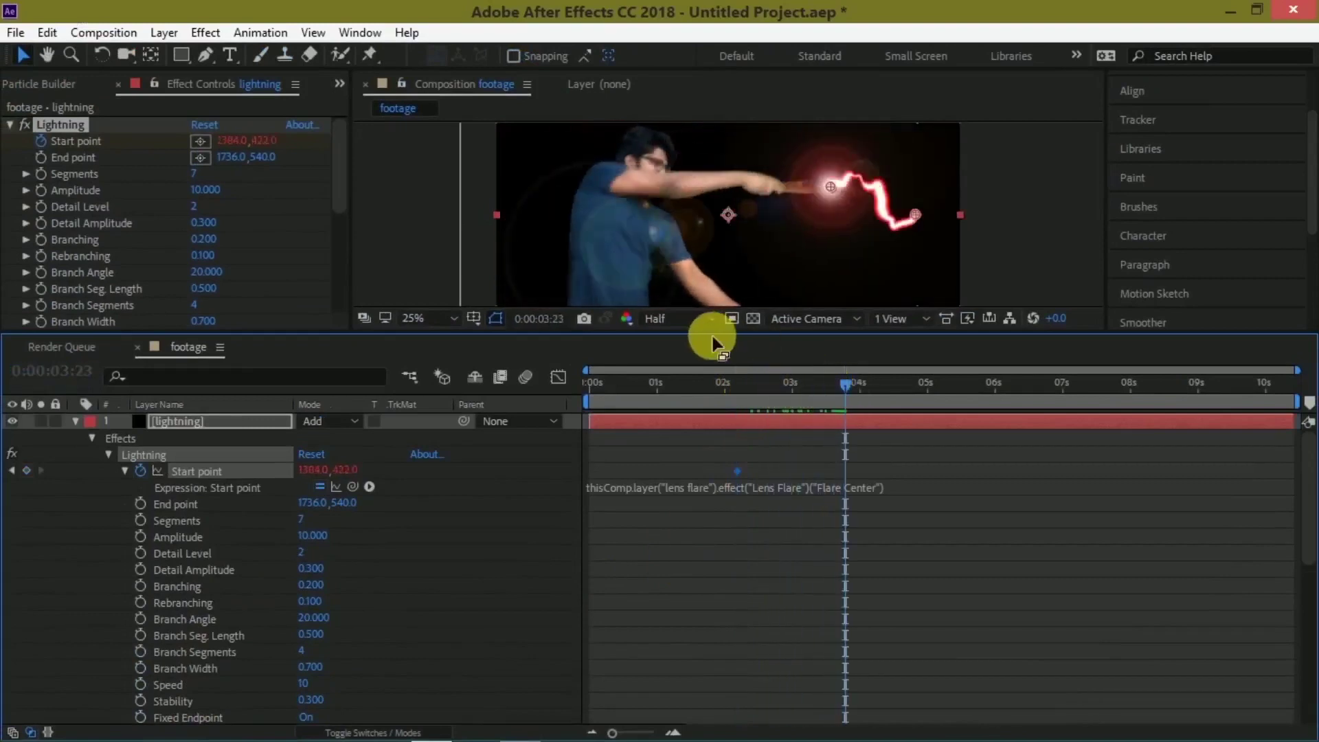
{"action": "left_click_drag", "start_coordinate": [708, 341], "coordinate": [733, 584]}
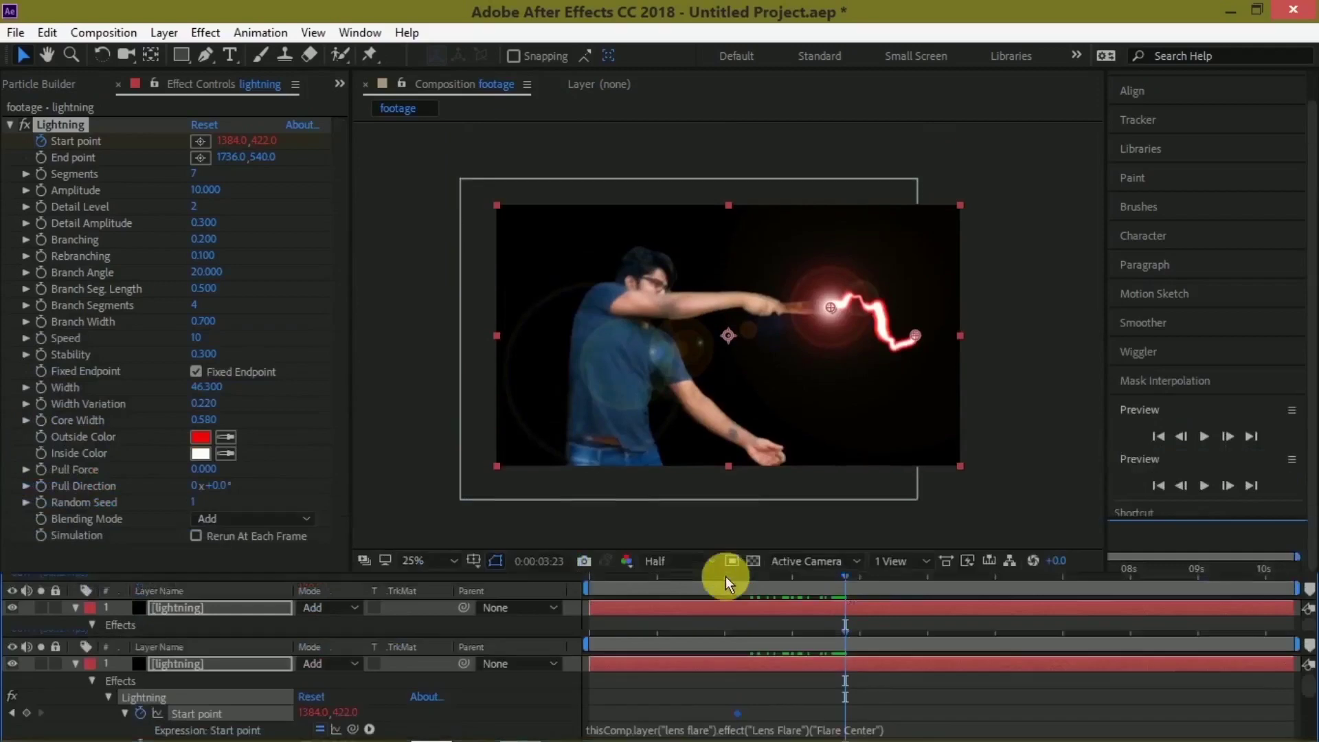
{"action": "key", "text": "space"}
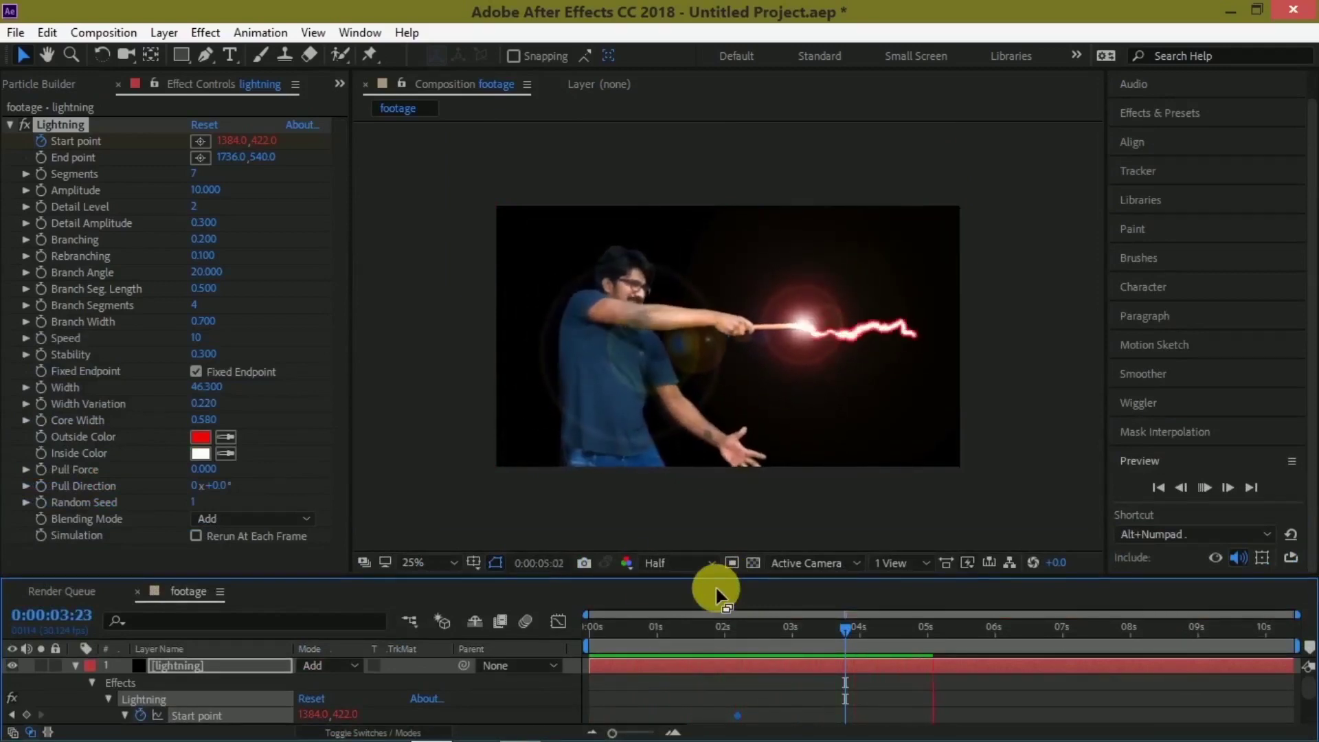
{"action": "left_click", "coordinate": [847, 630]}
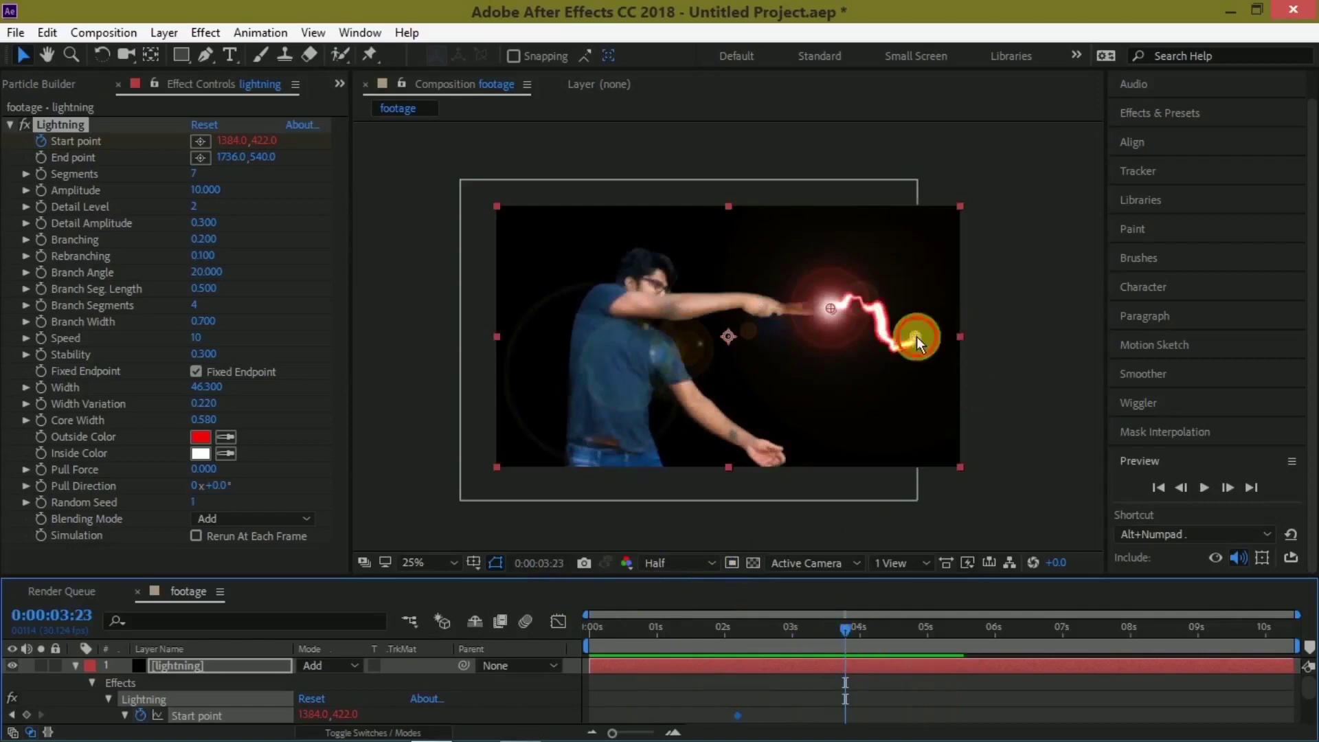
- Drag the Lightning End point past the right edge of the frame
{"action": "left_click_drag", "start_coordinate": [917, 335], "coordinate": [1037, 345]}
{"action": "left_click", "coordinate": [897, 405]}
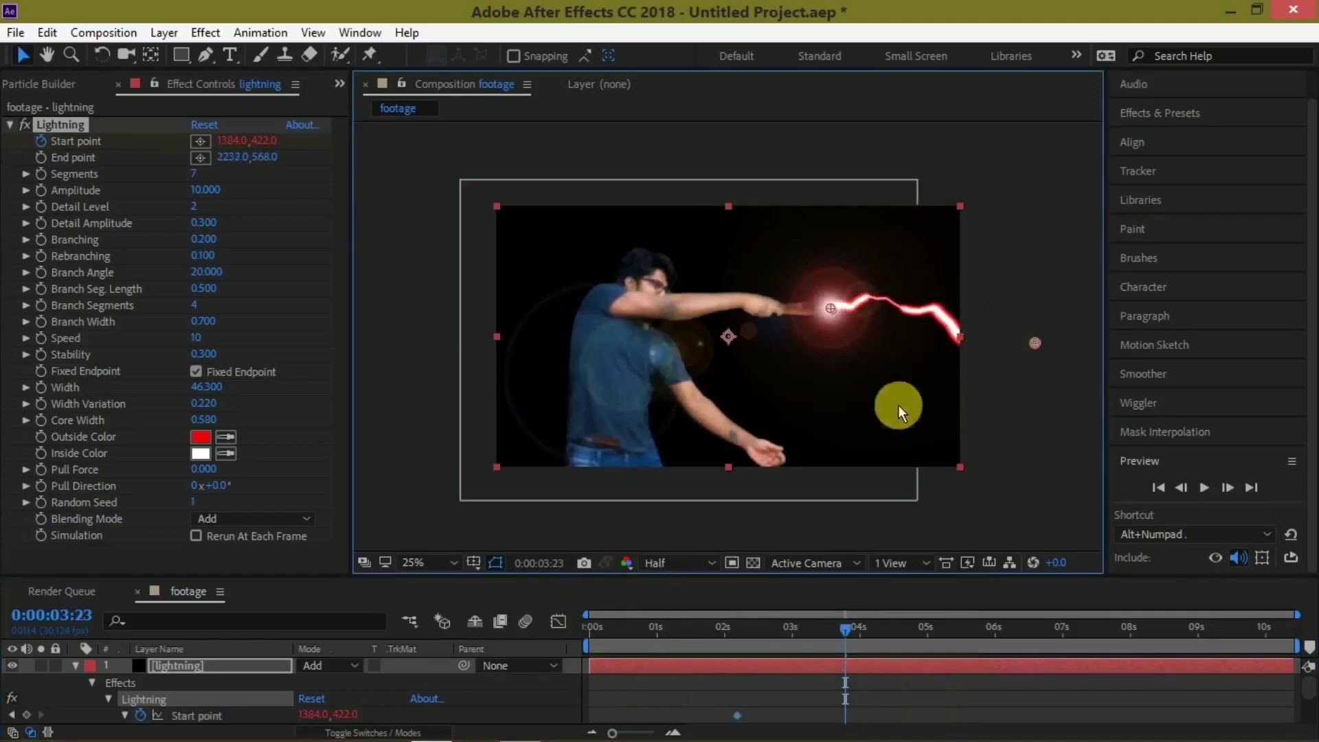
{"action": "mouse_move", "coordinate": [846, 629]}
{"action": "left_mouse_down"}
{"action": "mouse_move", "coordinate": [777, 648]}
{"action": "mouse_move", "coordinate": [823, 649]}
{"action": "left_mouse_up"}
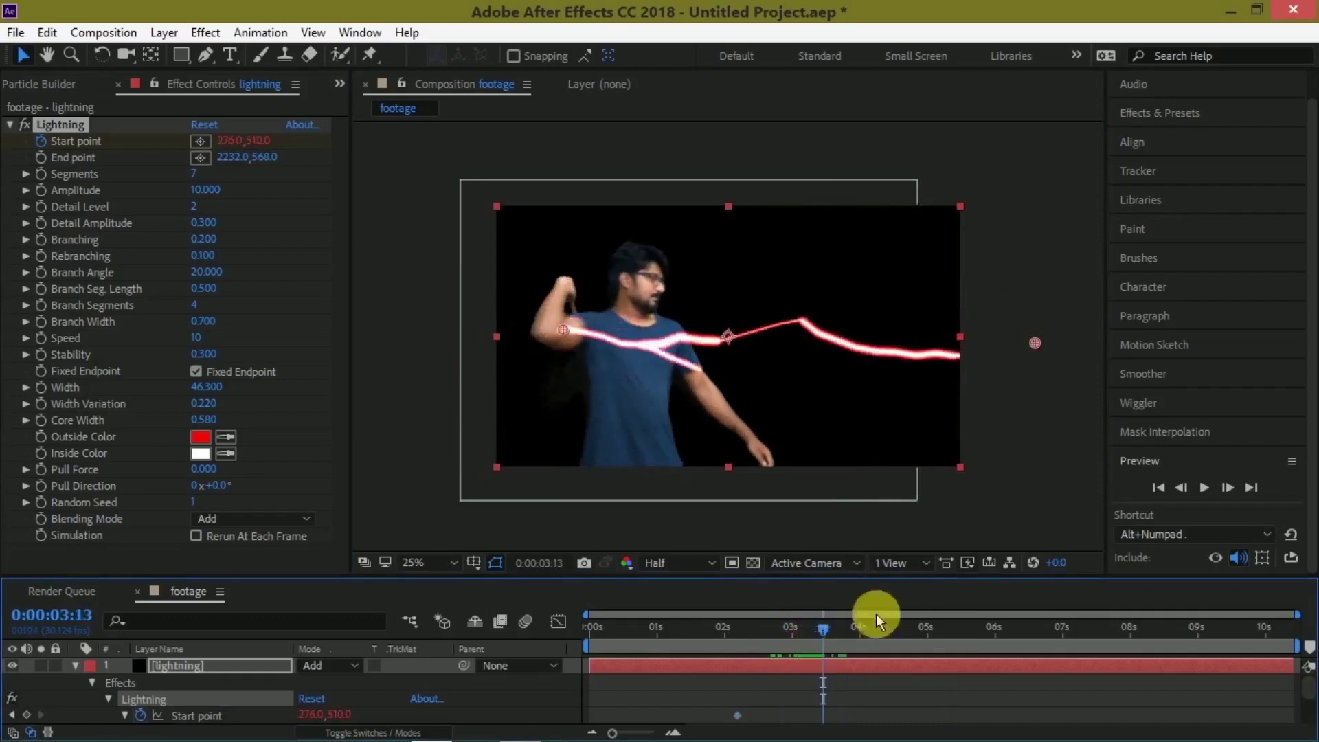
- Step frames around 0:00:03:15 to check the bolt starting at the raised arm
{"action": "left_click", "coordinate": [1230, 495]}
{"action": "left_click", "coordinate": [1230, 494]}
{"action": "left_click", "coordinate": [1230, 494]}
{"action": "left_click", "coordinate": [1229, 495]}
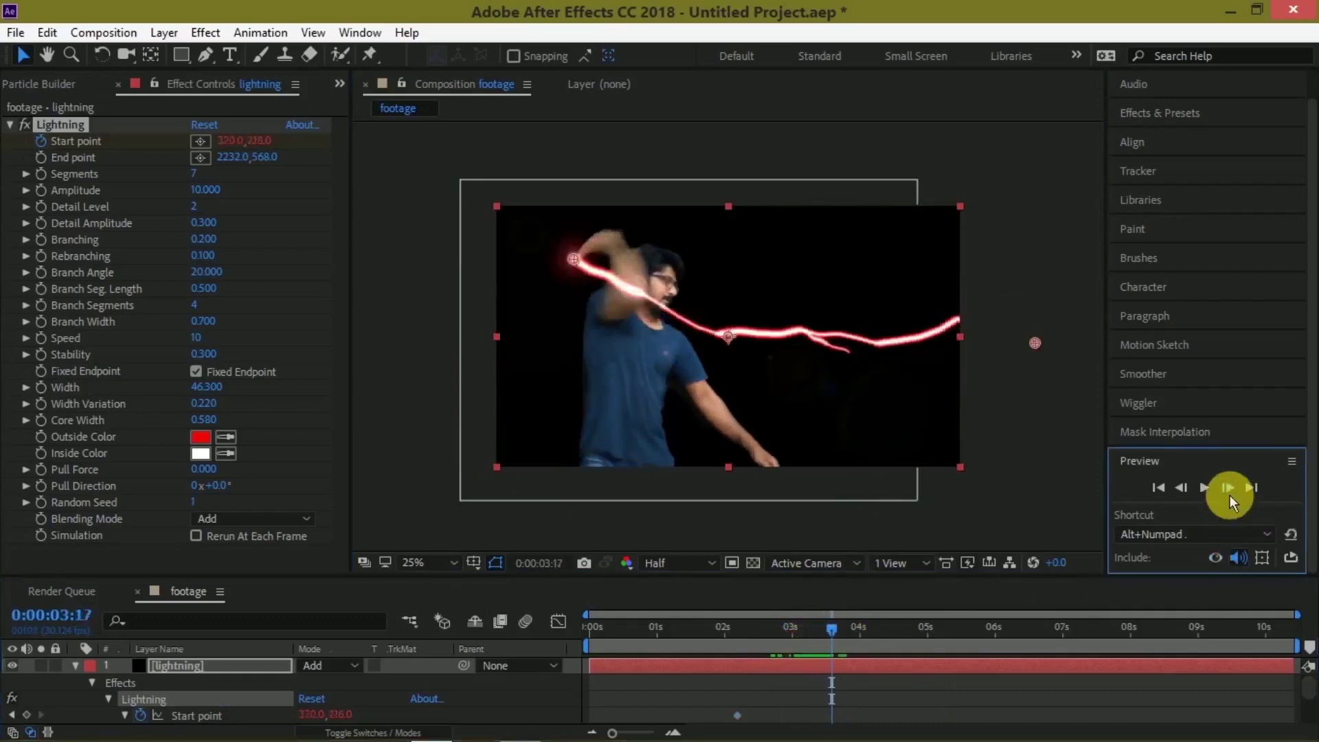
{"action": "left_click", "coordinate": [1187, 487]}
{"action": "left_click", "coordinate": [1187, 486]}
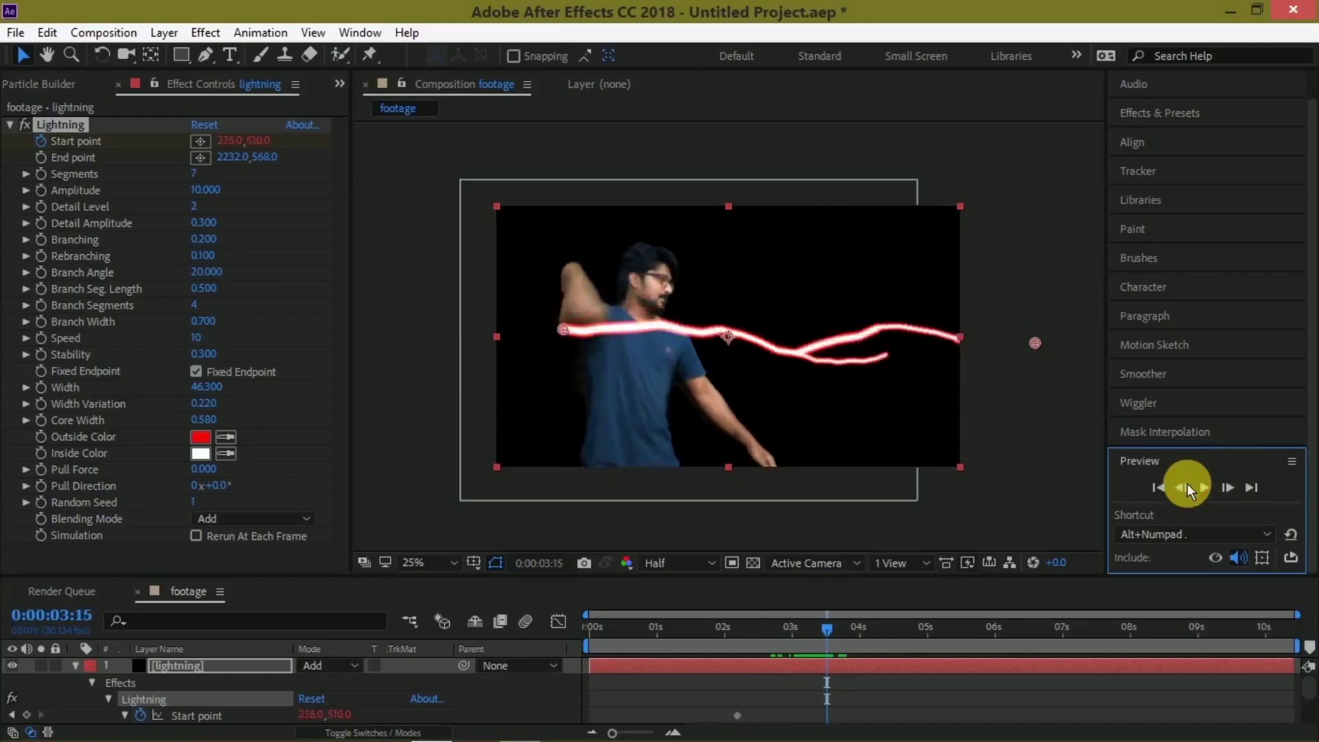
{"action": "left_click", "coordinate": [1229, 487]}
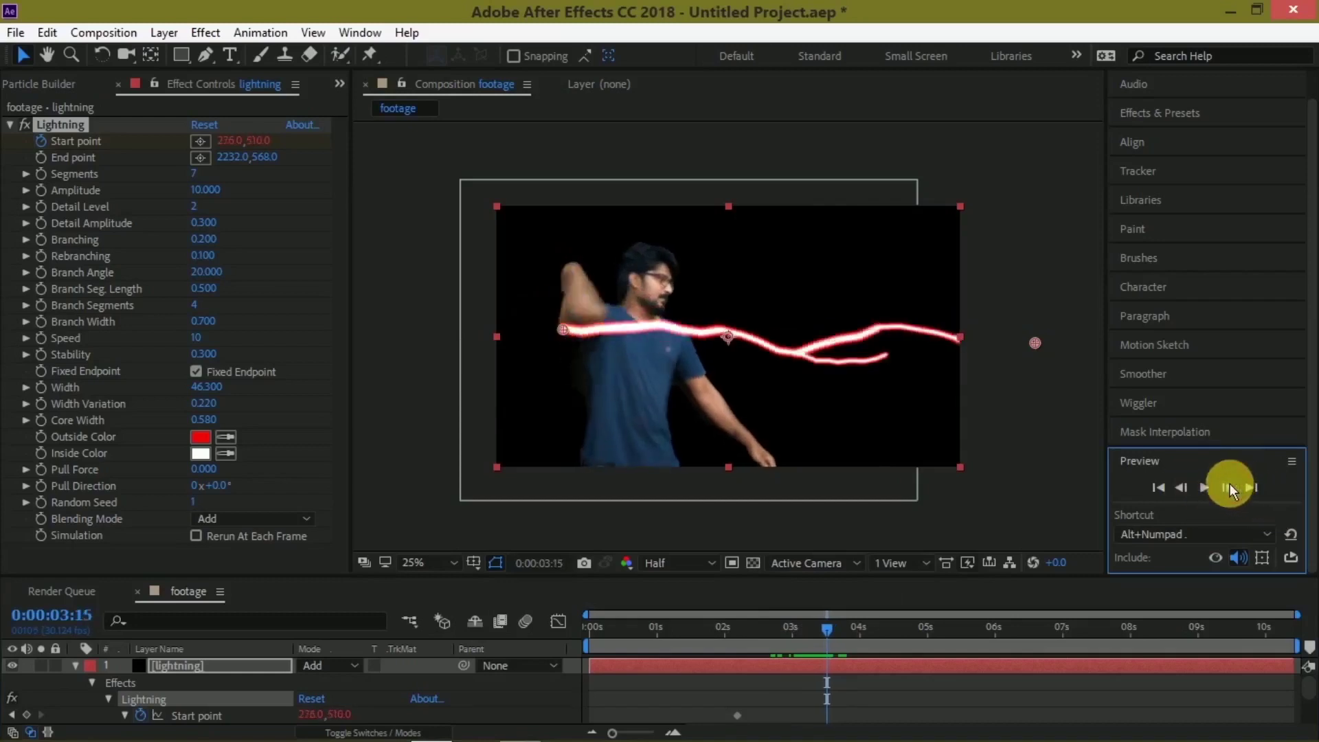
- Keyframe End point at 3:15 collapsed at the wand tip, then extend it next frame
{"action": "left_click", "coordinate": [42, 158]}
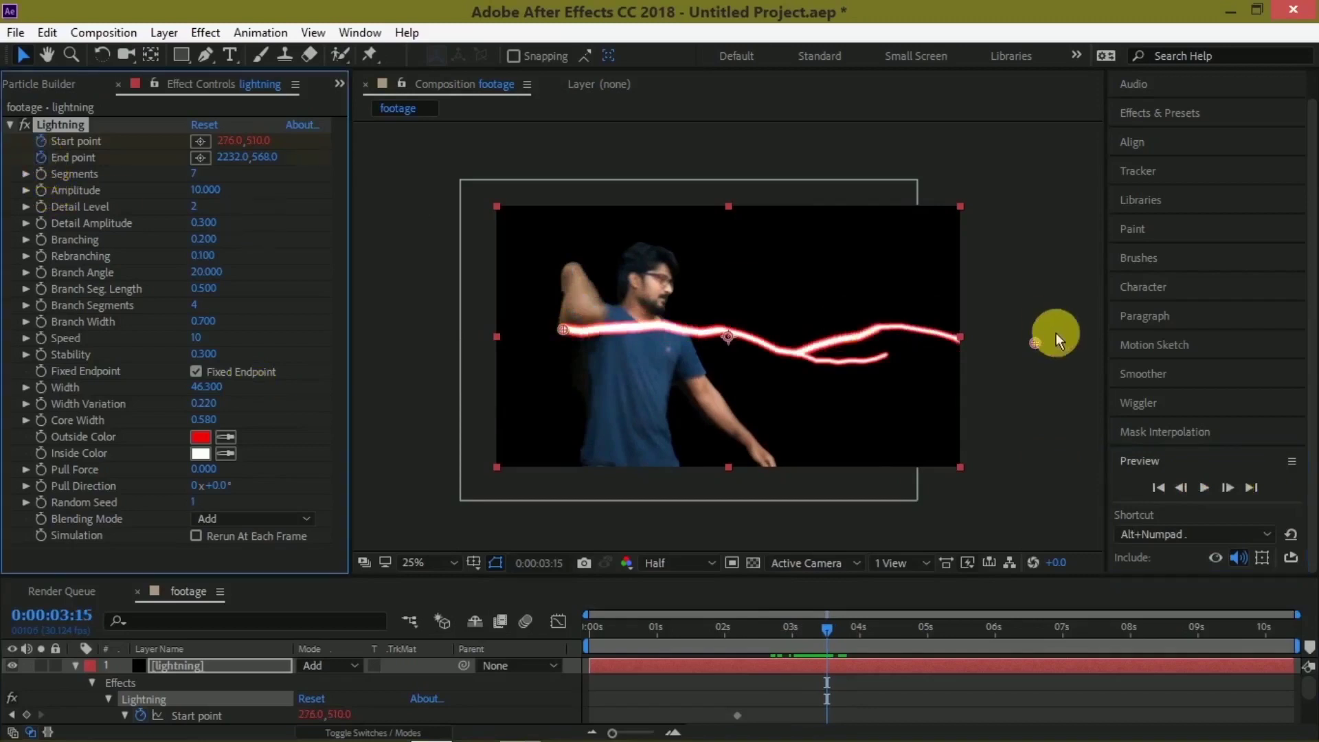
{"action": "left_click_drag", "start_coordinate": [1035, 341], "coordinate": [571, 349]}
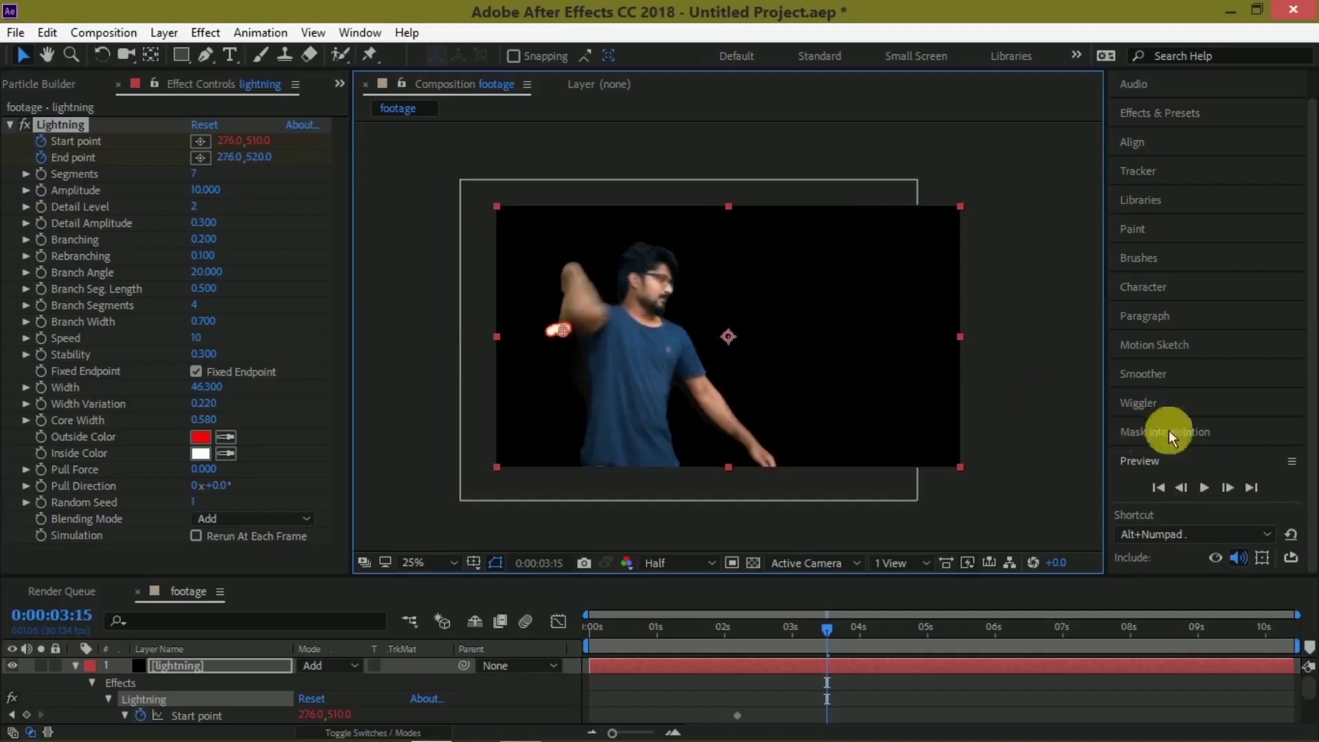
{"action": "left_click", "coordinate": [1227, 488]}
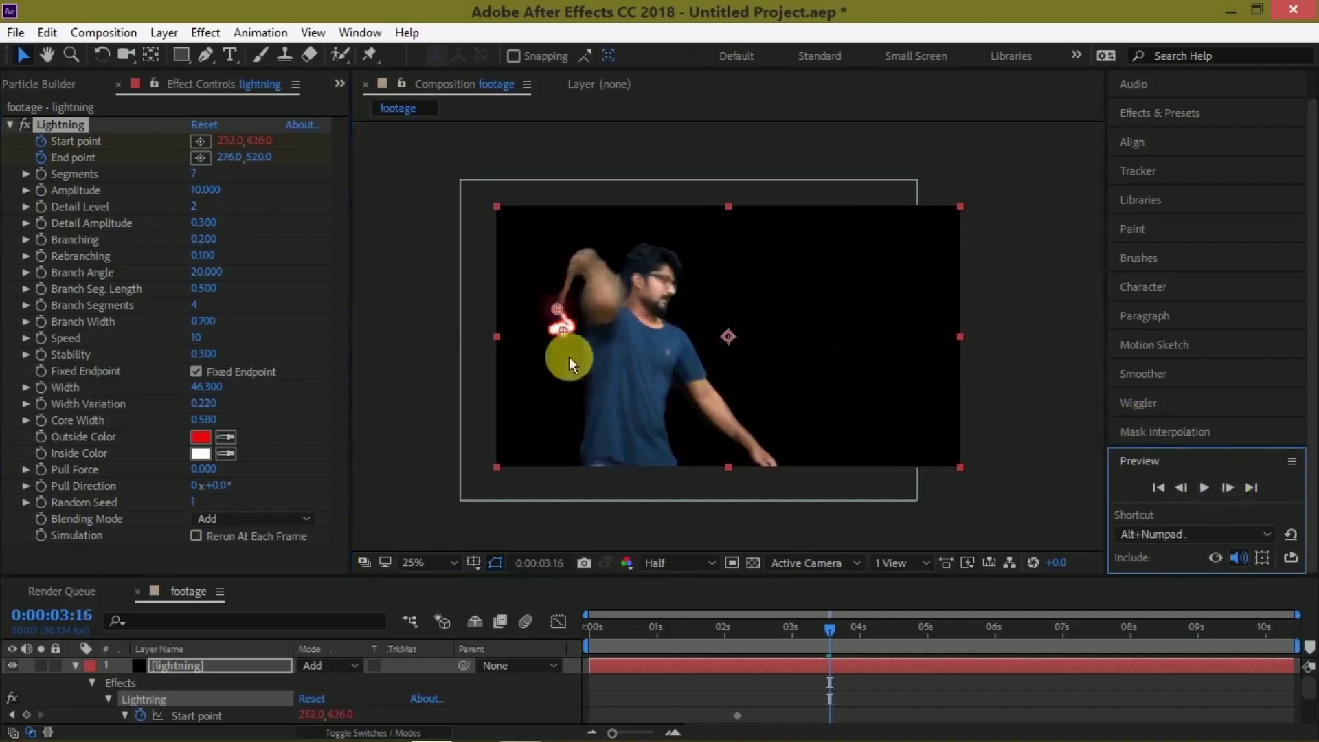
{"action": "mouse_move", "coordinate": [561, 315]}
{"action": "left_mouse_down"}
{"action": "mouse_move", "coordinate": [544, 271]}
{"action": "mouse_move", "coordinate": [574, 239]}
{"action": "mouse_move", "coordinate": [718, 156]}
{"action": "mouse_move", "coordinate": [823, 233]}
{"action": "mouse_move", "coordinate": [851, 306]}
{"action": "mouse_move", "coordinate": [936, 315]}
{"action": "left_mouse_up"}
- Advance to 3:24 with End point reaching 2452, 536 off-frame, then preview
{"action": "left_click", "coordinate": [1226, 488]}
{"action": "left_click", "coordinate": [1227, 488]}
{"action": "left_click", "coordinate": [1227, 488]}
{"action": "left_click", "coordinate": [1227, 488]}
{"action": "left_click", "coordinate": [1232, 483]}
{"action": "left_click", "coordinate": [1230, 486]}
{"action": "left_click", "coordinate": [1222, 484]}
{"action": "left_click", "coordinate": [1227, 488]}
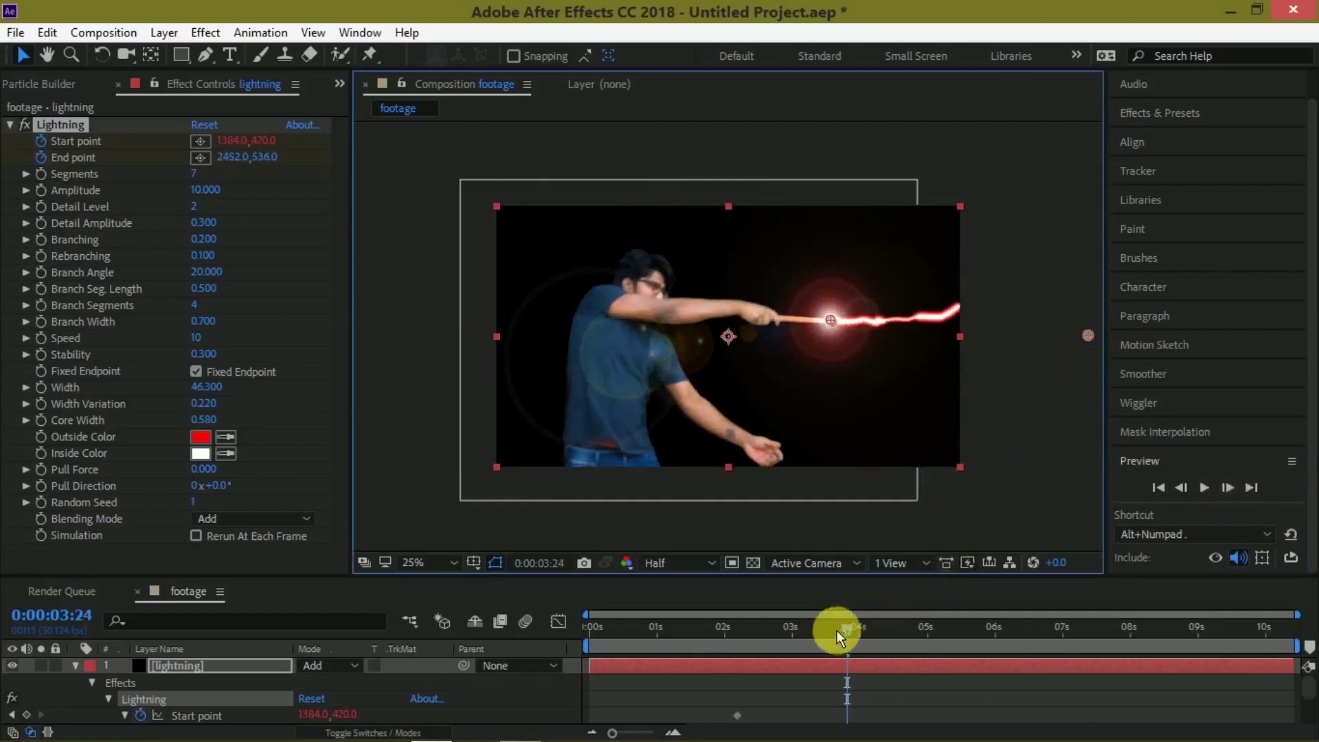
{"action": "key", "text": "space"}
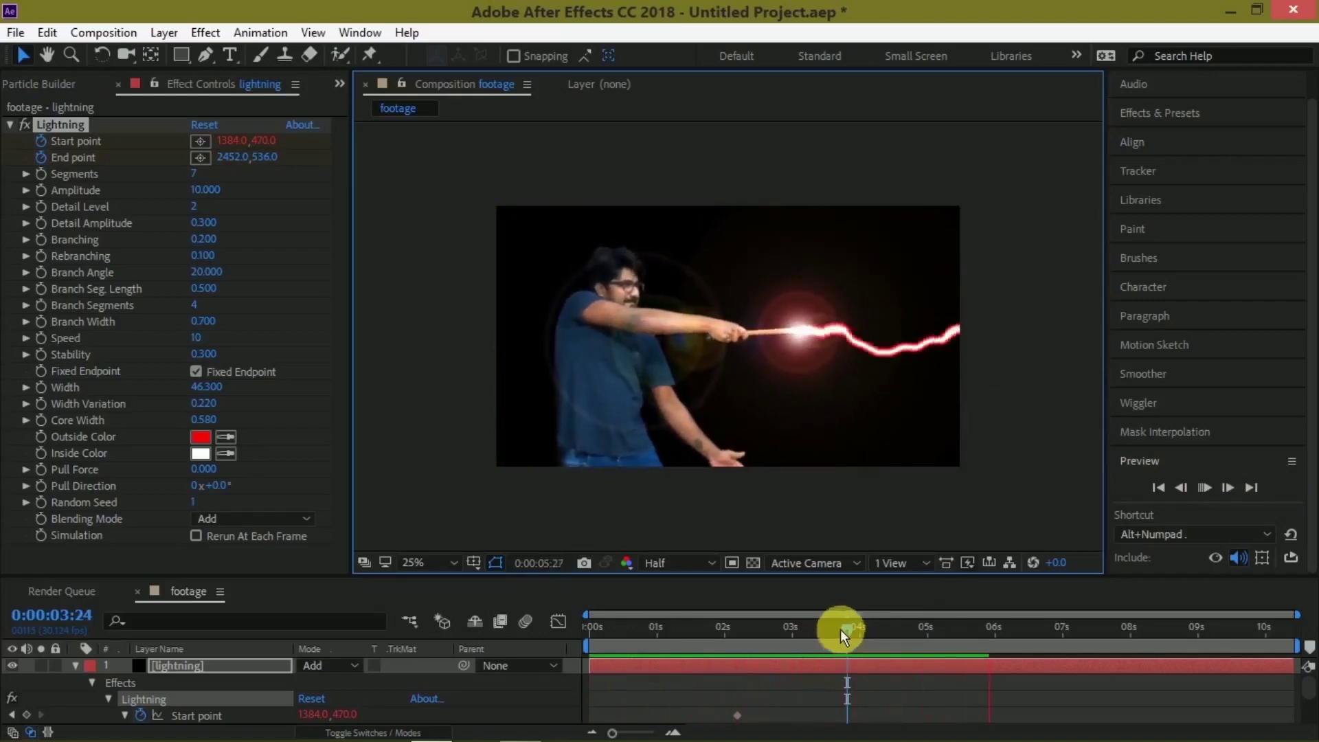
- Trim the lightning layer to start at about 3.3 seconds, where the bolt appears
{"action": "left_click_drag", "start_coordinate": [849, 636], "coordinate": [808, 626]}
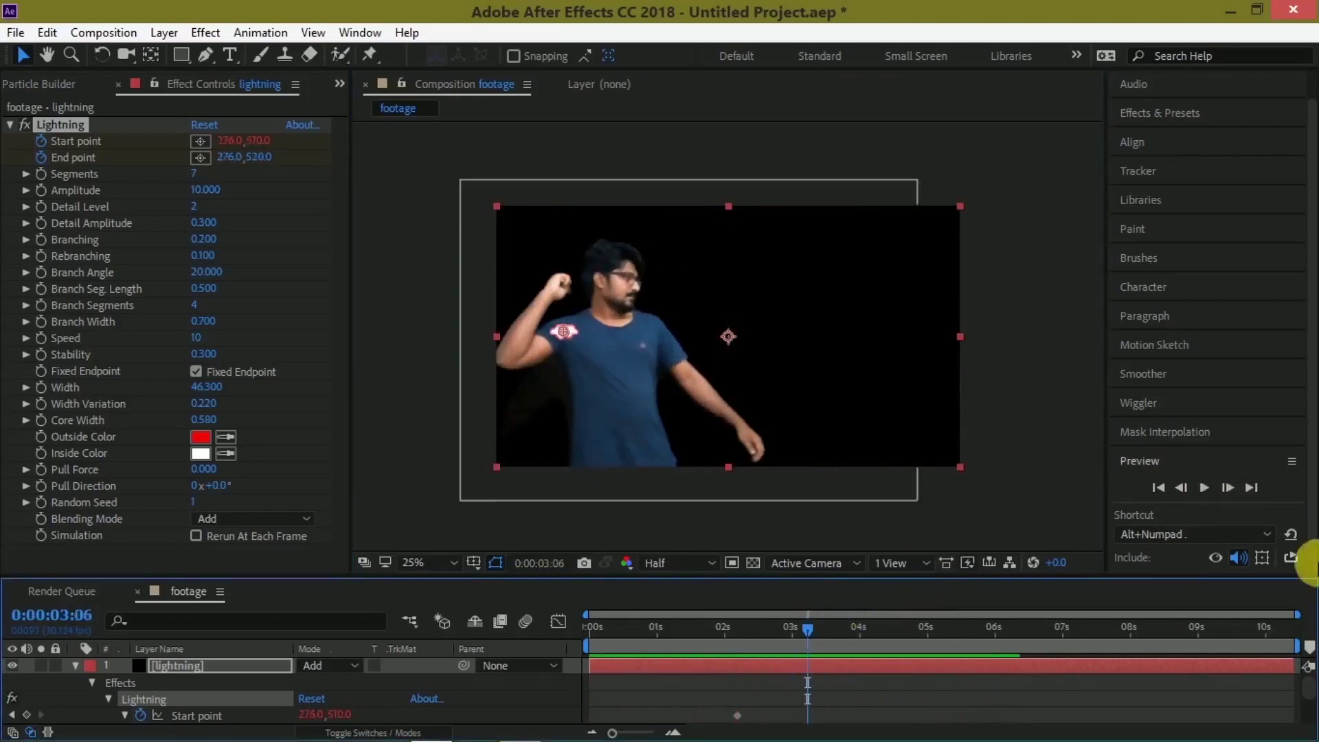
{"action": "left_click", "coordinate": [1223, 493]}
{"action": "left_click", "coordinate": [1223, 493]}
{"action": "left_click", "coordinate": [1222, 492]}
{"action": "left_click", "coordinate": [1222, 492]}
{"action": "left_click", "coordinate": [1223, 492]}
{"action": "left_click", "coordinate": [1223, 492]}
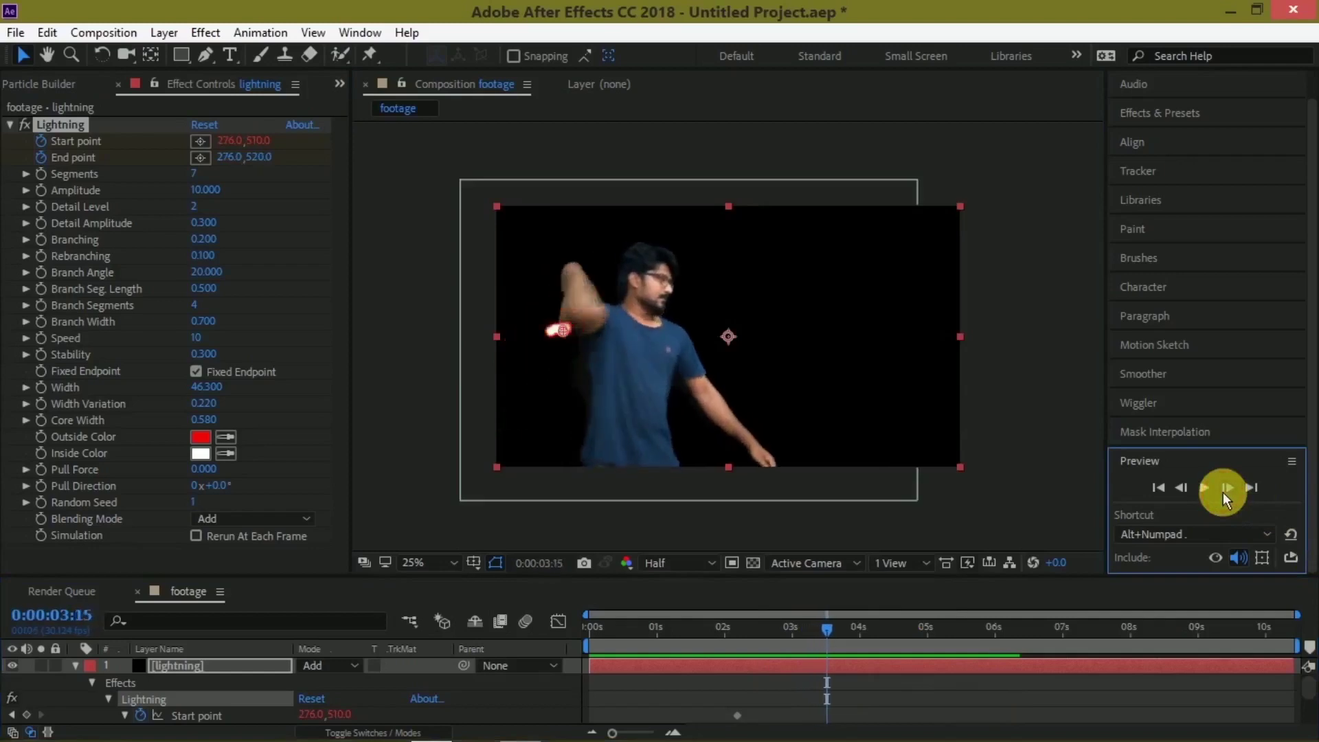
{"action": "left_click", "coordinate": [1223, 492]}
{"action": "left_click", "coordinate": [1188, 489]}
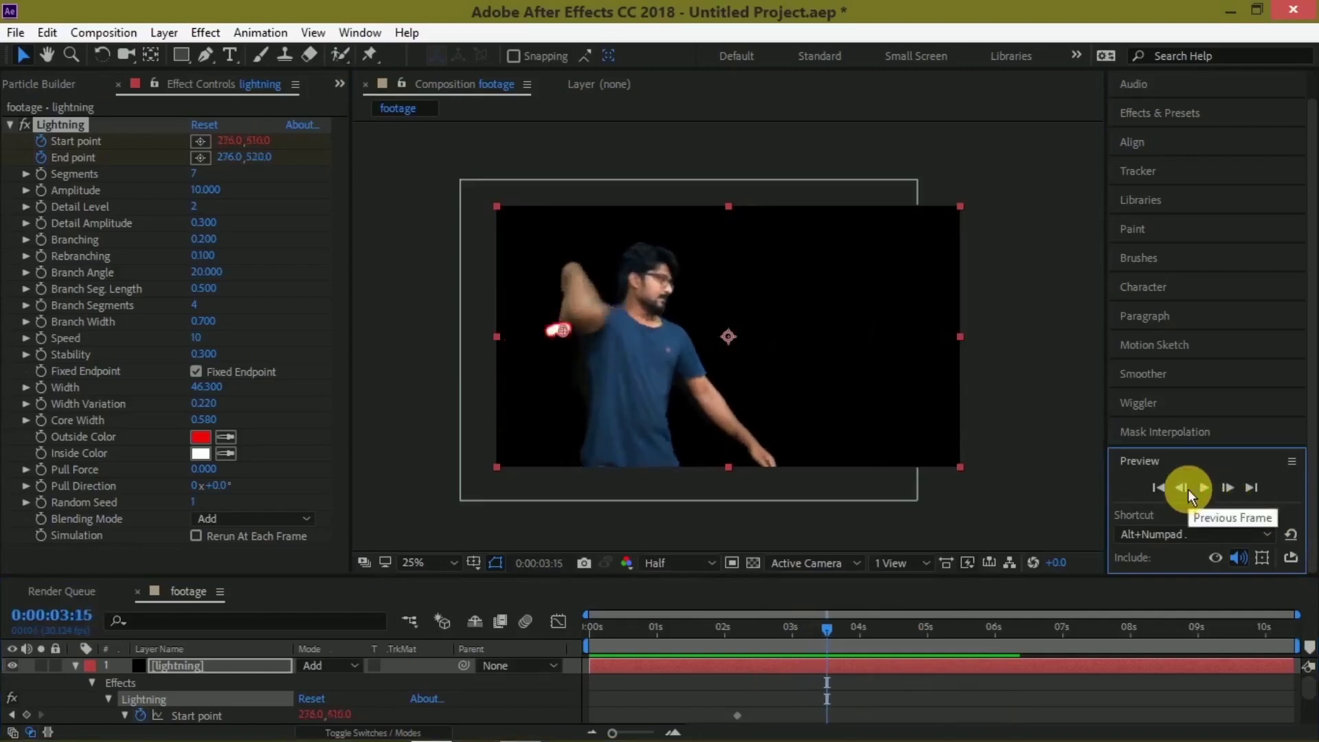
{"action": "left_click_drag", "start_coordinate": [595, 665], "coordinate": [816, 681]}
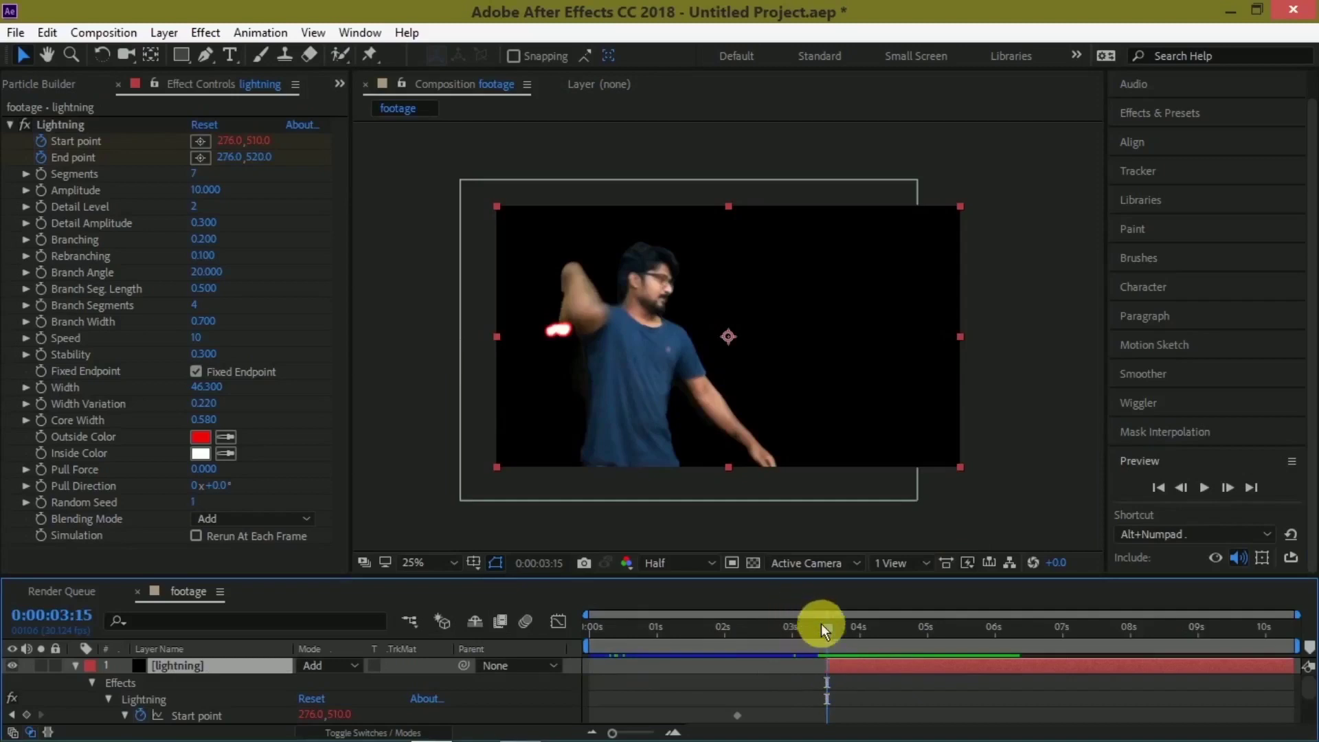
- End the lightning layer at 0:00:07:15 and RAM-preview the composition
{"action": "left_click_drag", "start_coordinate": [823, 627], "coordinate": [883, 628]}
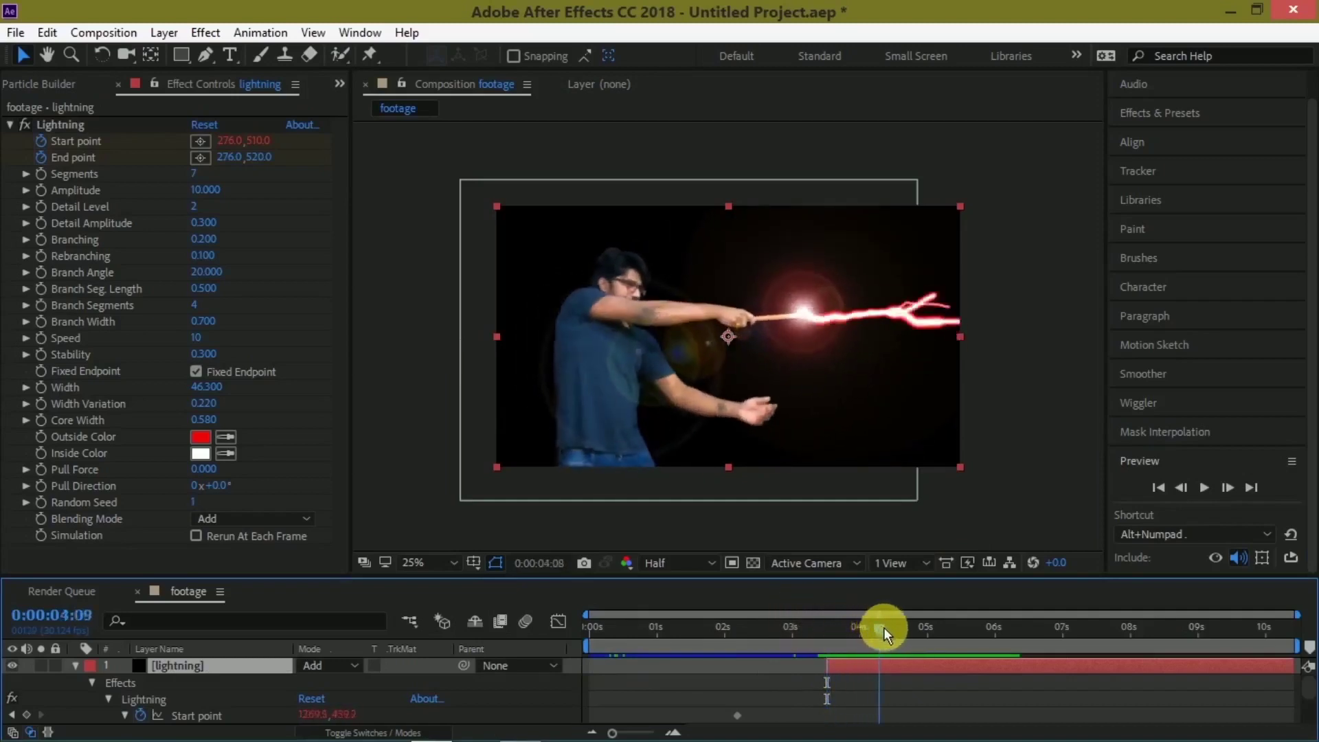
{"action": "left_click_drag", "start_coordinate": [883, 628], "coordinate": [1096, 639]}
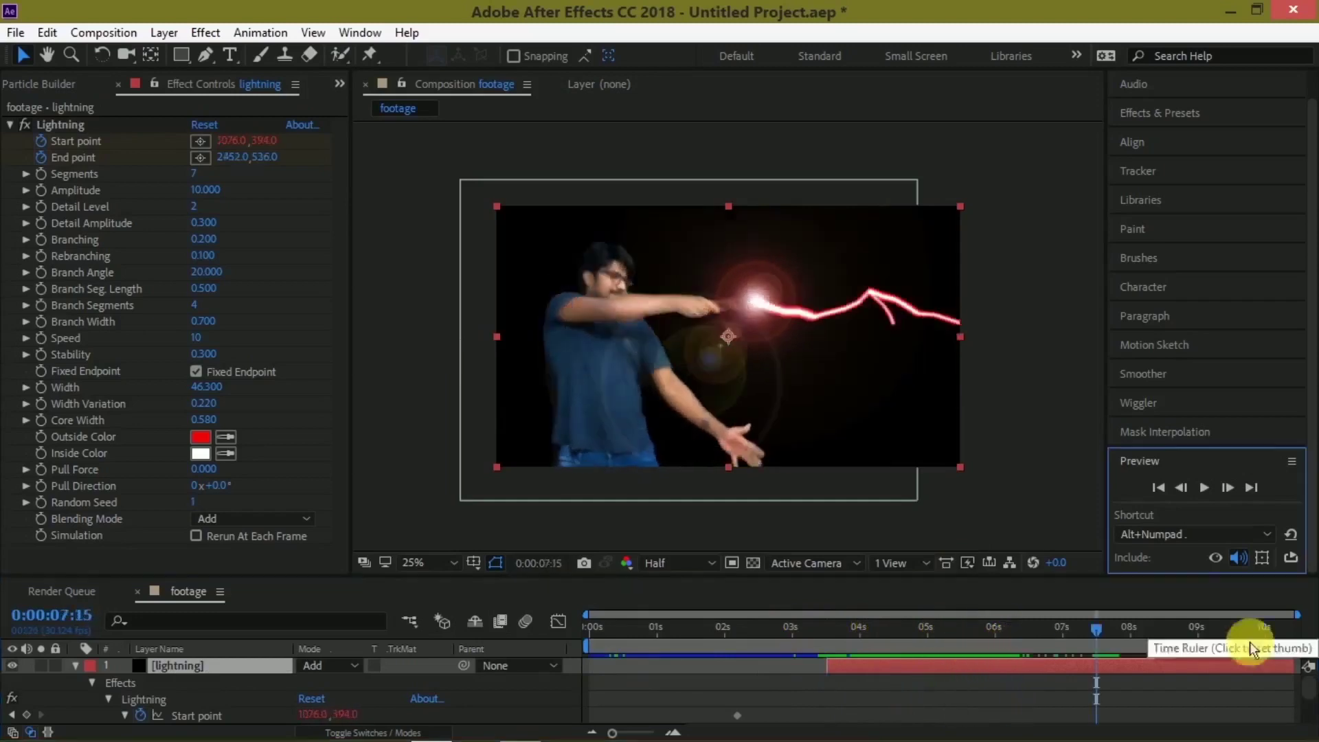
{"action": "left_click_drag", "start_coordinate": [1297, 665], "coordinate": [1141, 677]}
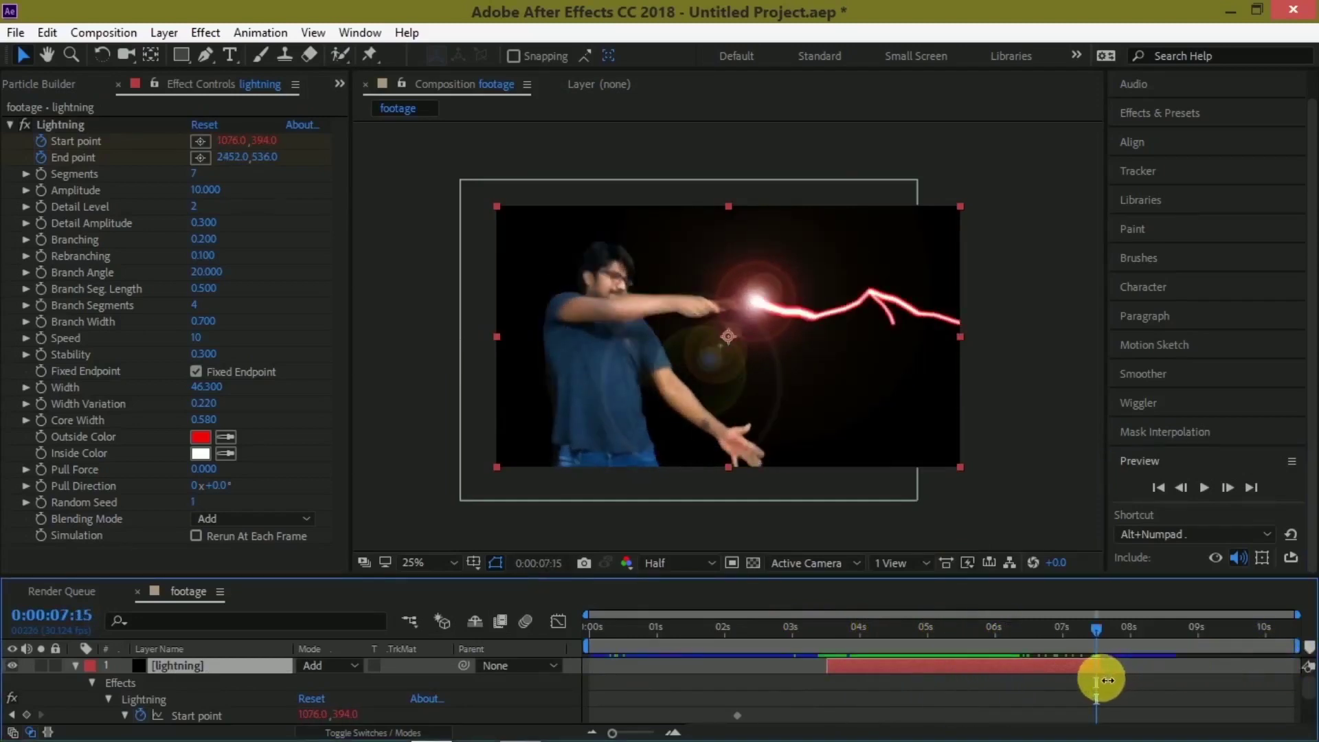
{"action": "left_click", "coordinate": [1102, 677]}
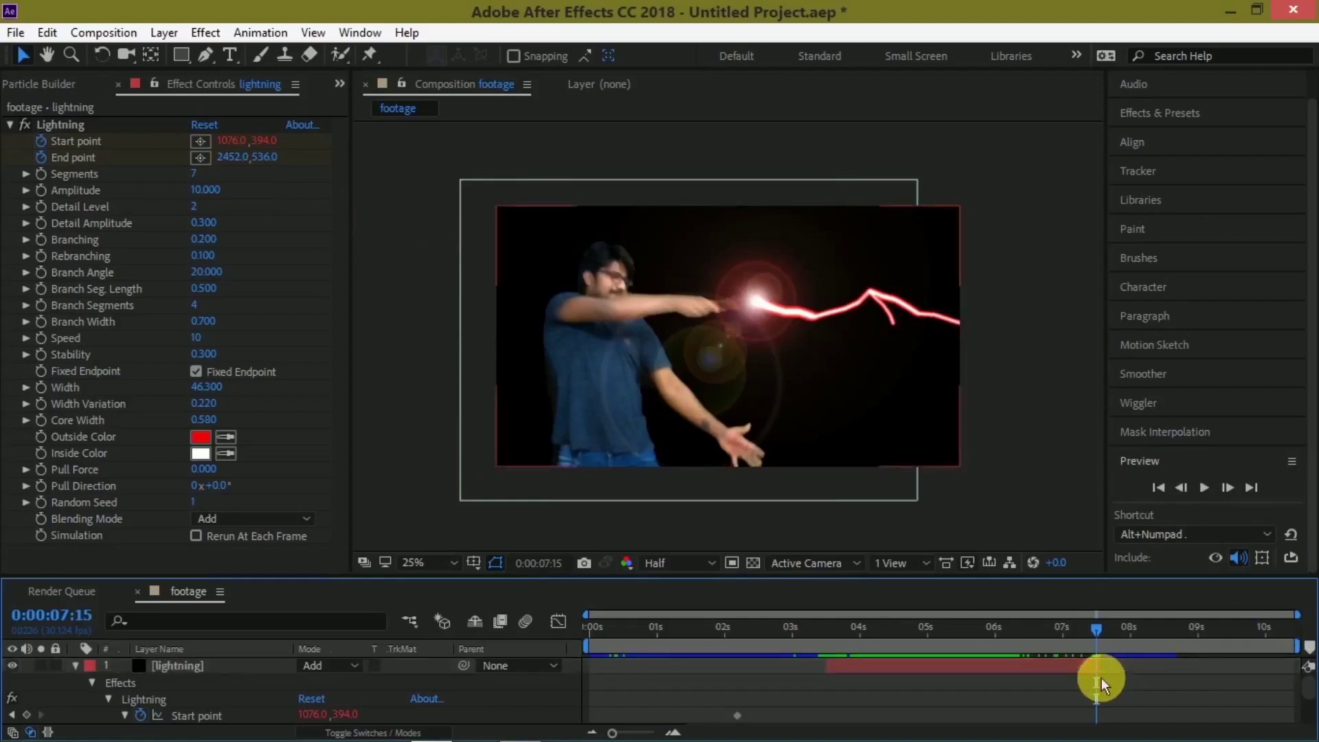
{"action": "key", "text": "space"}
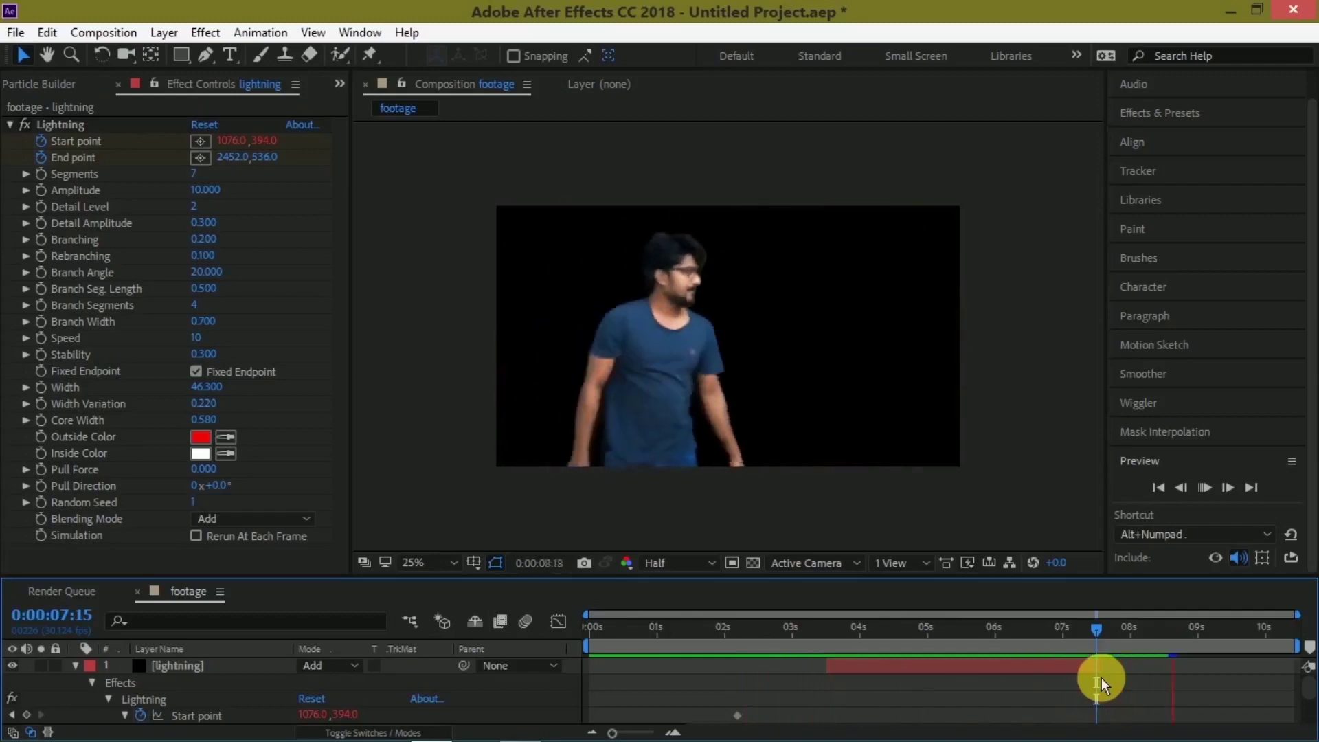
{"action": "key", "text": "space"}
- Show the Project panel and search Effects & Presets for 'glow'
{"action": "left_click_drag", "start_coordinate": [1093, 628], "coordinate": [1004, 628]}
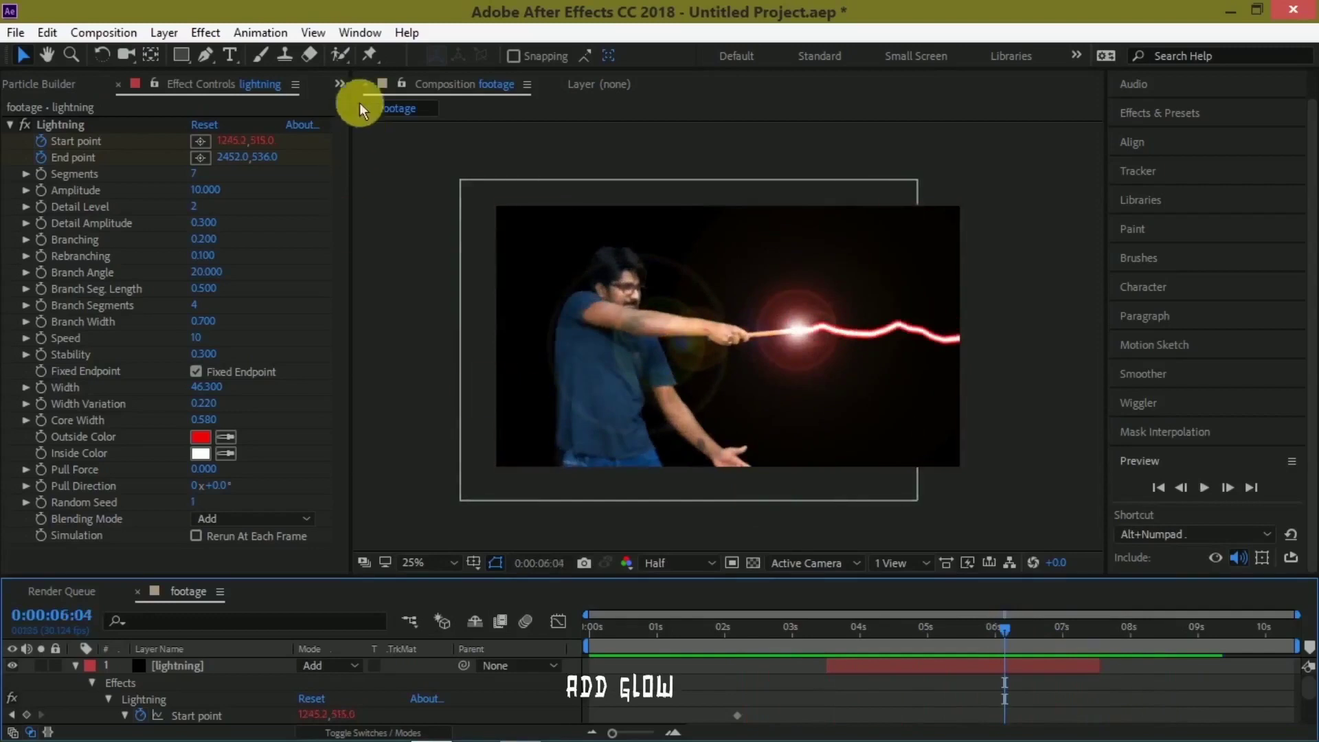
{"action": "left_click", "coordinate": [340, 84]}
{"action": "left_click", "coordinate": [380, 107]}
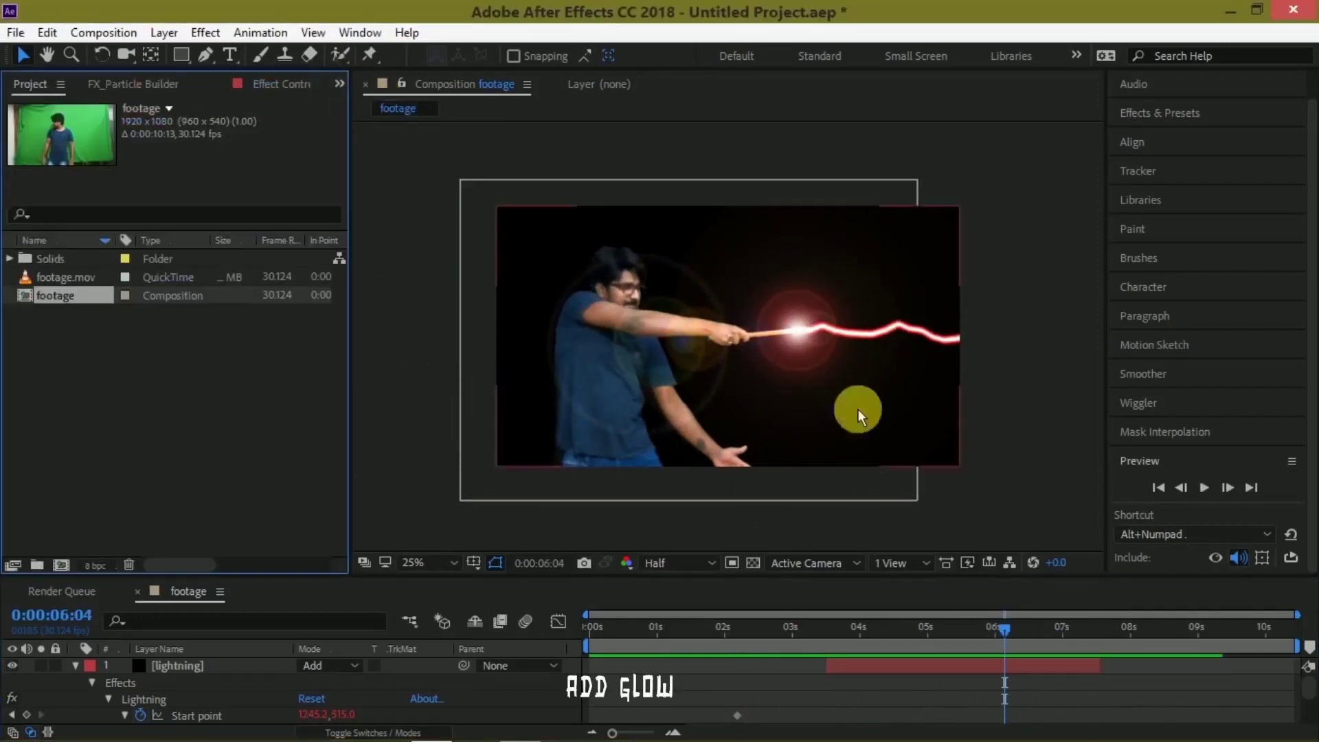
{"action": "left_click", "coordinate": [1182, 118]}
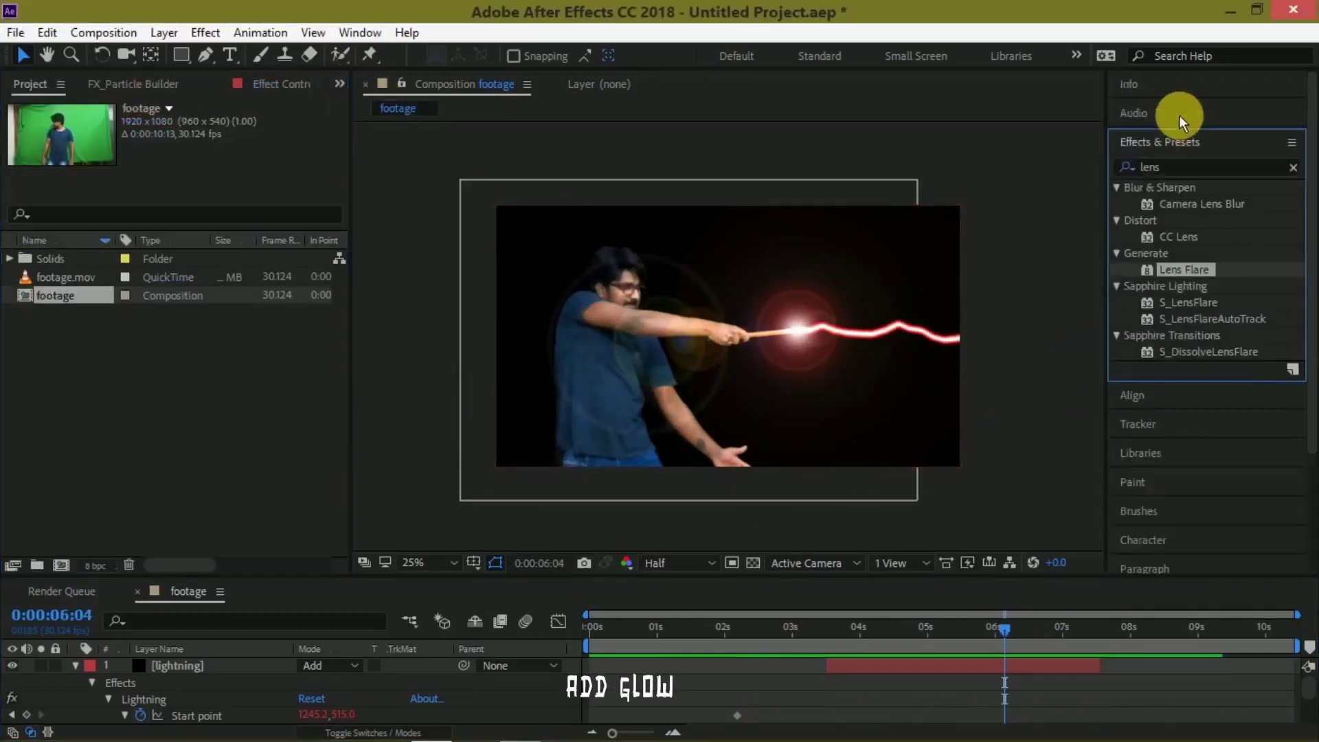
{"action": "left_click", "coordinate": [1186, 168]}
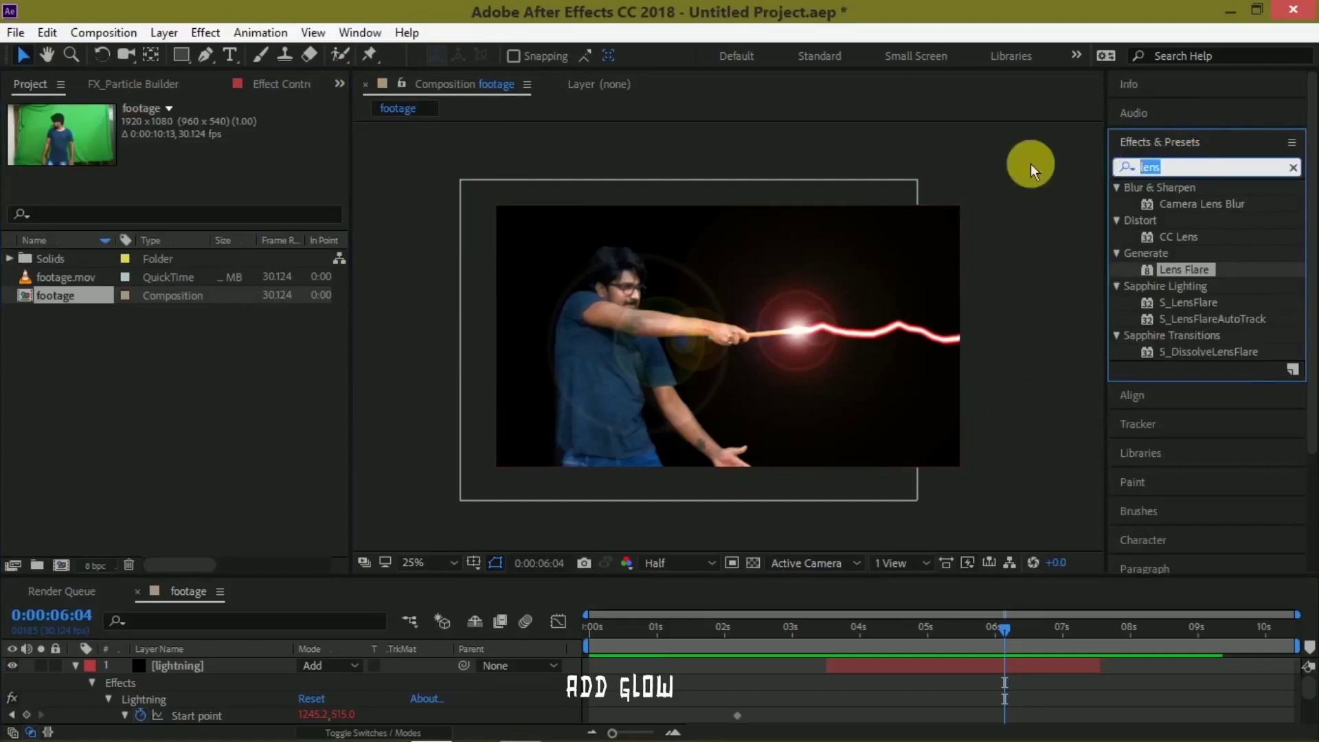
{"action": "type", "text": "glow"}
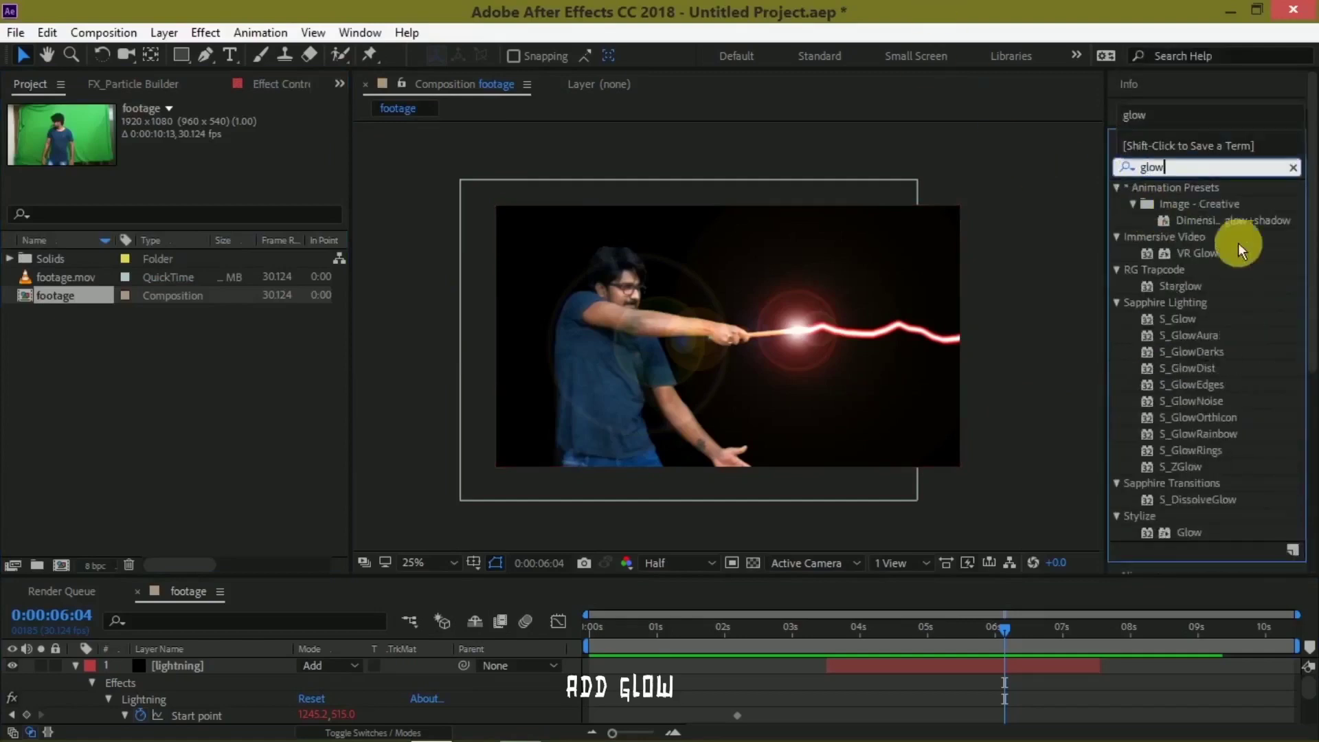
- Apply Stylize > Glow to the lightning layer and set Glow Radius to 98
{"action": "left_click", "coordinate": [1194, 531]}
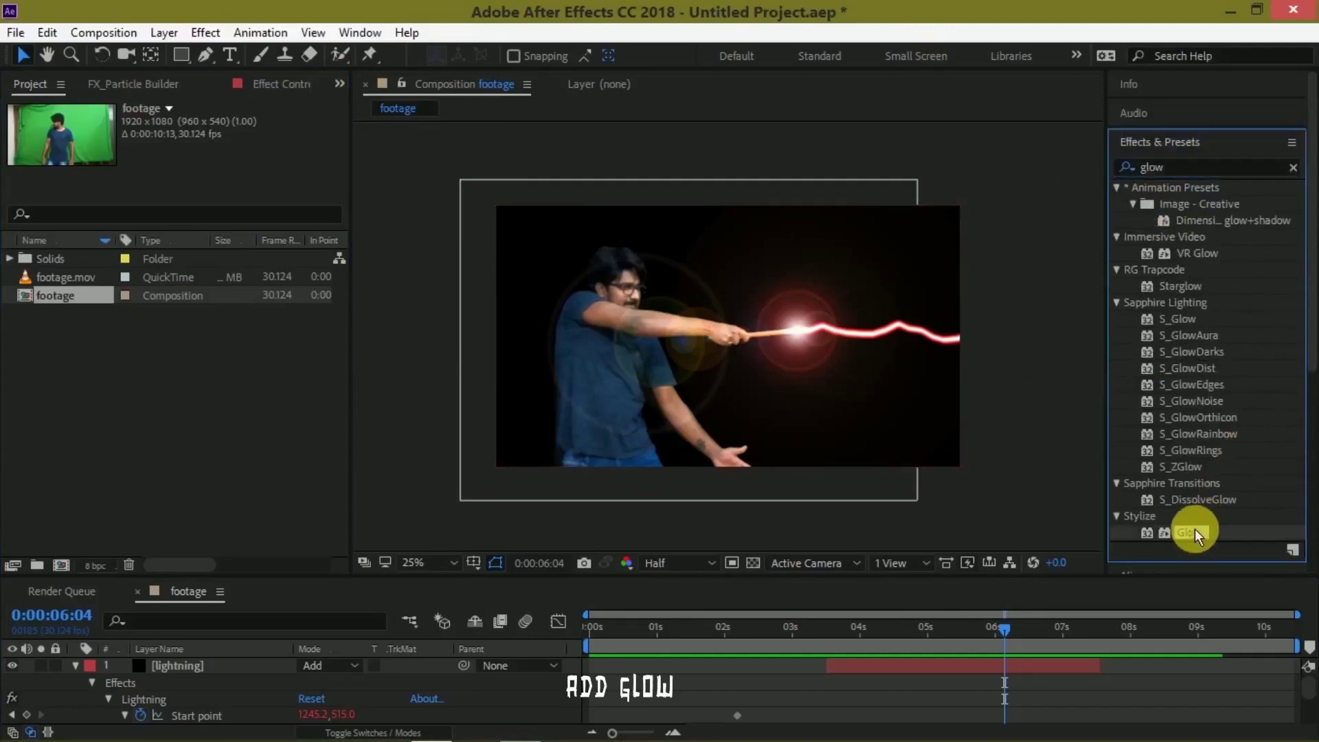
{"action": "left_click_drag", "start_coordinate": [1194, 530], "coordinate": [841, 404]}
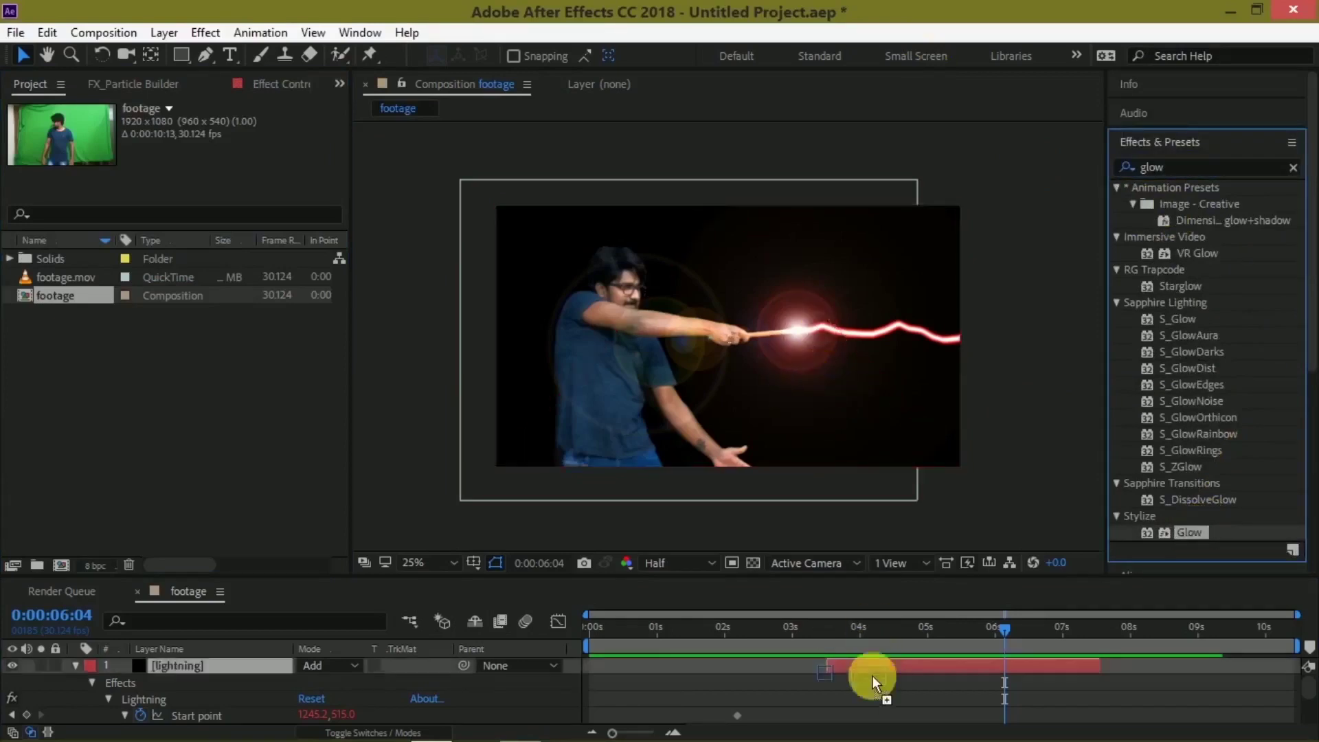
{"action": "left_click_drag", "start_coordinate": [823, 332], "coordinate": [567, 450]}
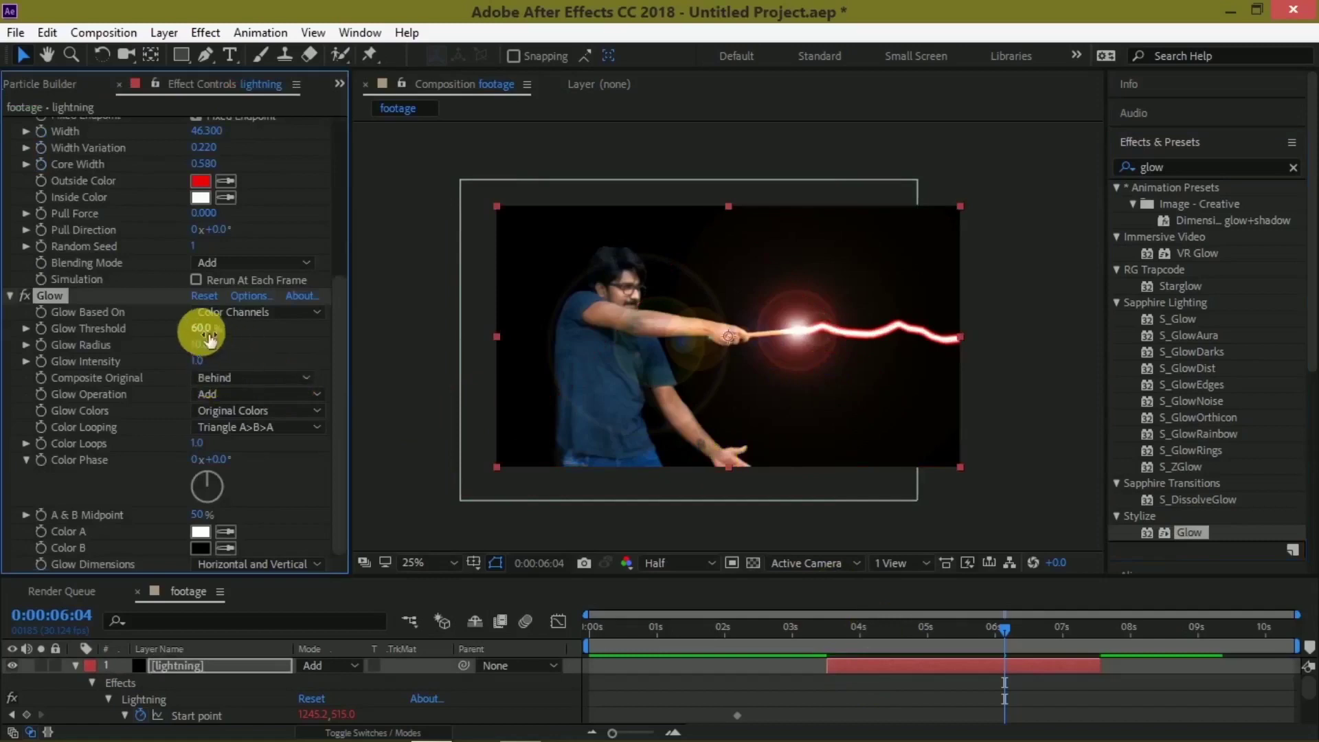
{"action": "mouse_move", "coordinate": [199, 344]}
{"action": "left_mouse_down"}
{"action": "mouse_move", "coordinate": [320, 338]}
{"action": "mouse_move", "coordinate": [288, 345]}
{"action": "left_mouse_up"}
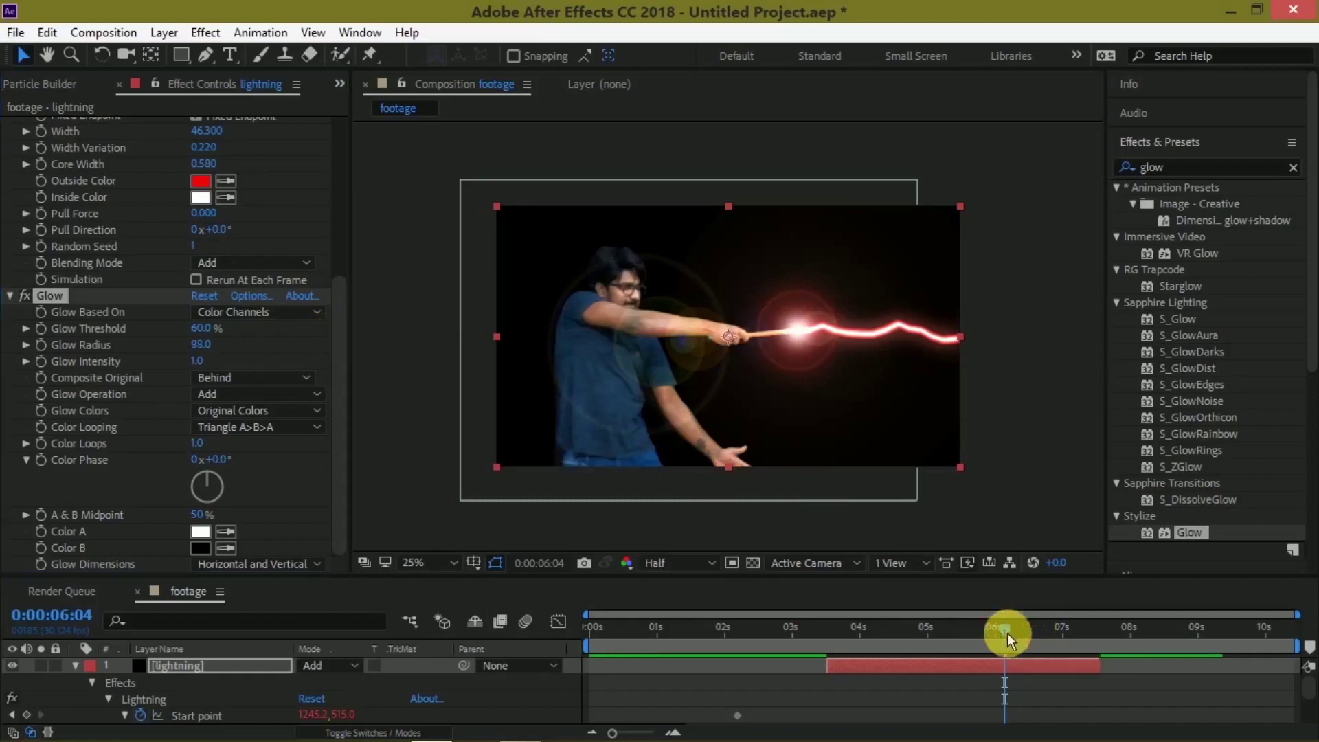
- Scrub back through the spell animation to review the lightning bolt and glow
{"action": "left_click", "coordinate": [972, 636]}
{"action": "left_click_drag", "start_coordinate": [974, 637], "coordinate": [902, 637]}
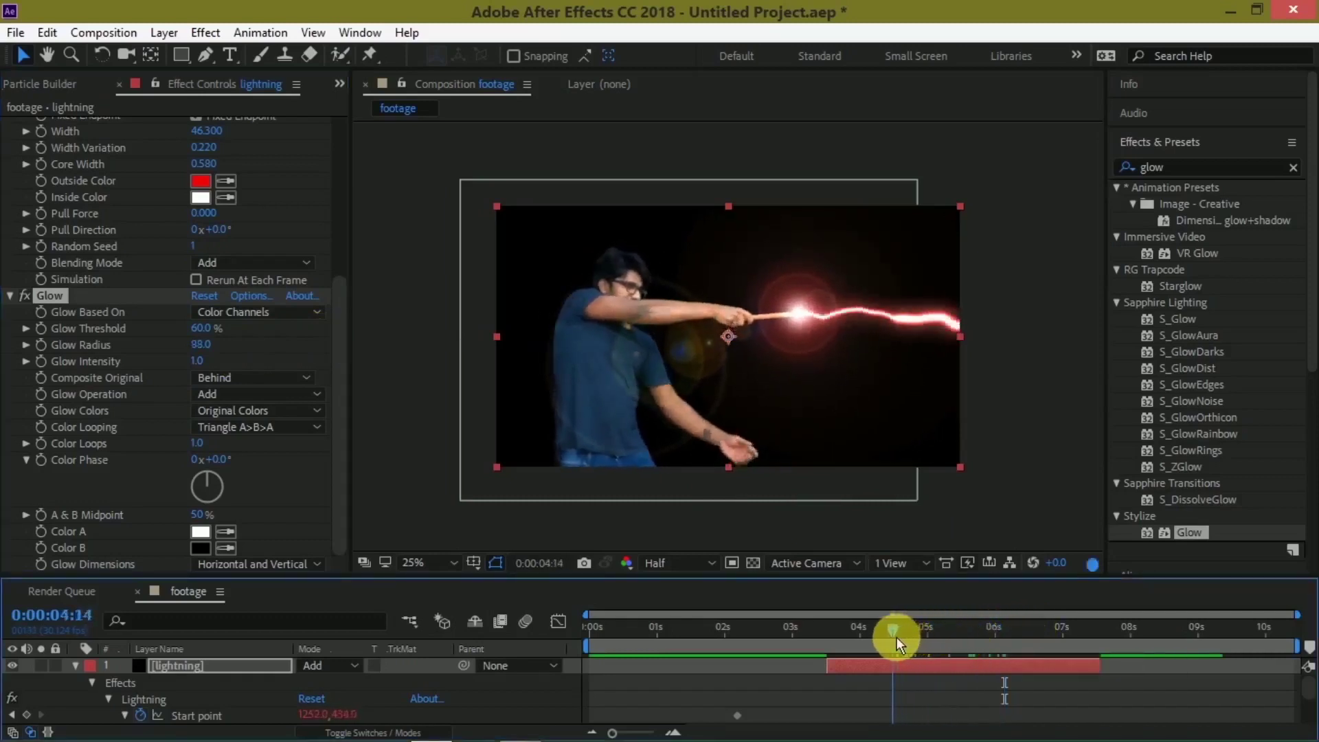
{"action": "left_click_drag", "start_coordinate": [901, 637], "coordinate": [576, 639]}
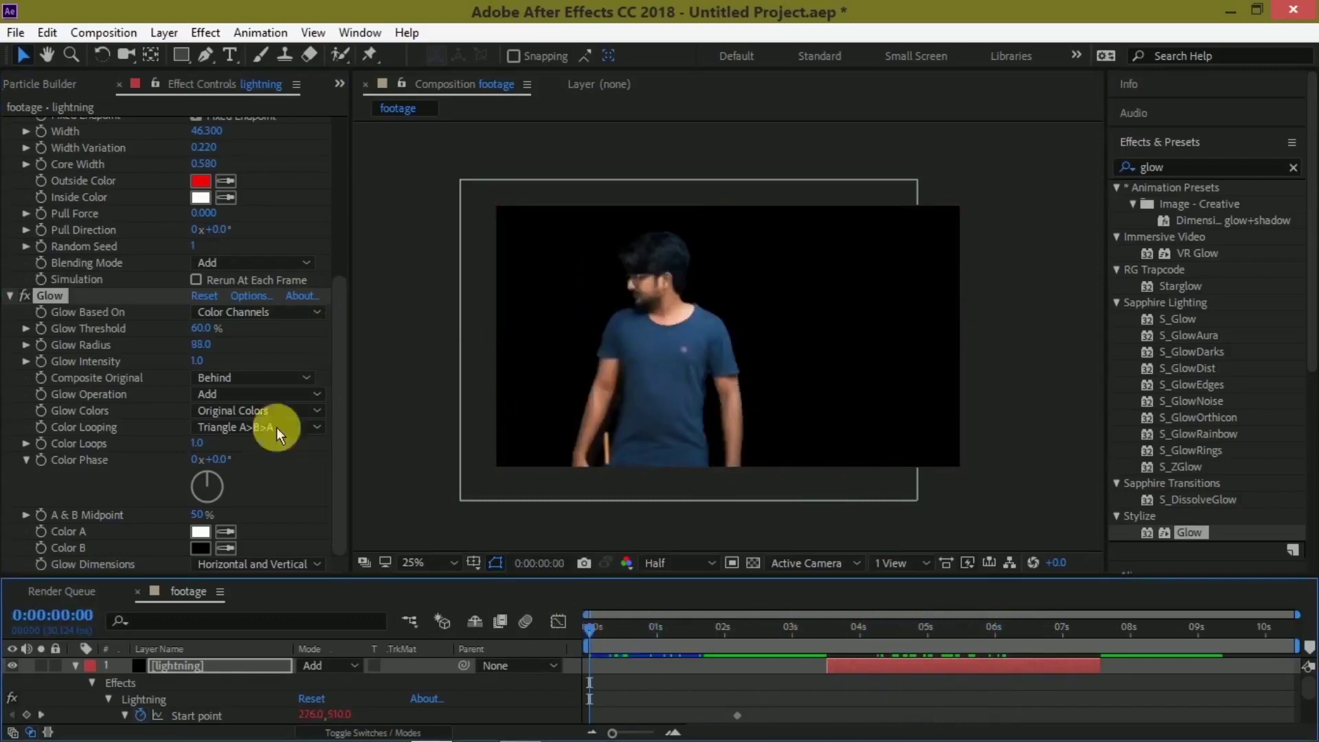
- Restore the Project panel, enlarge the timeline, and collapse the lightning and lens flare layers
{"action": "left_click", "coordinate": [338, 85]}
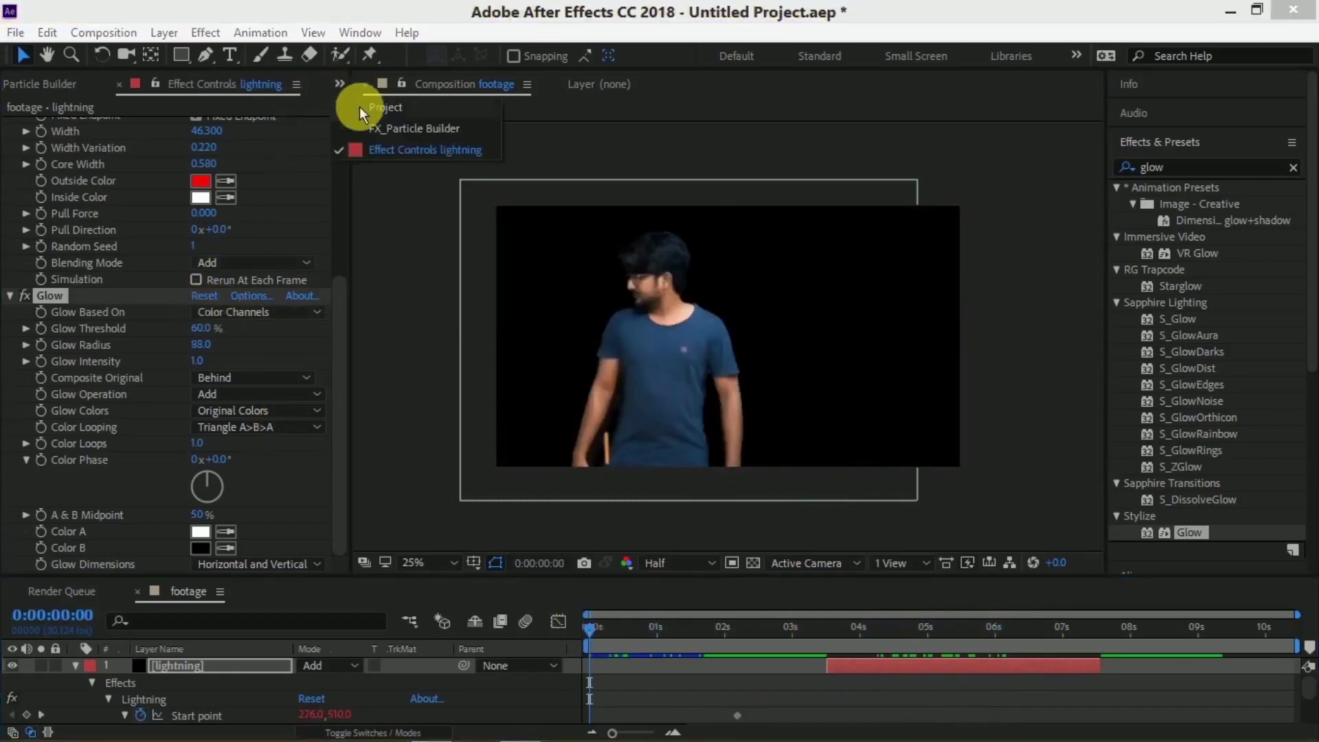
{"action": "left_click", "coordinate": [360, 108]}
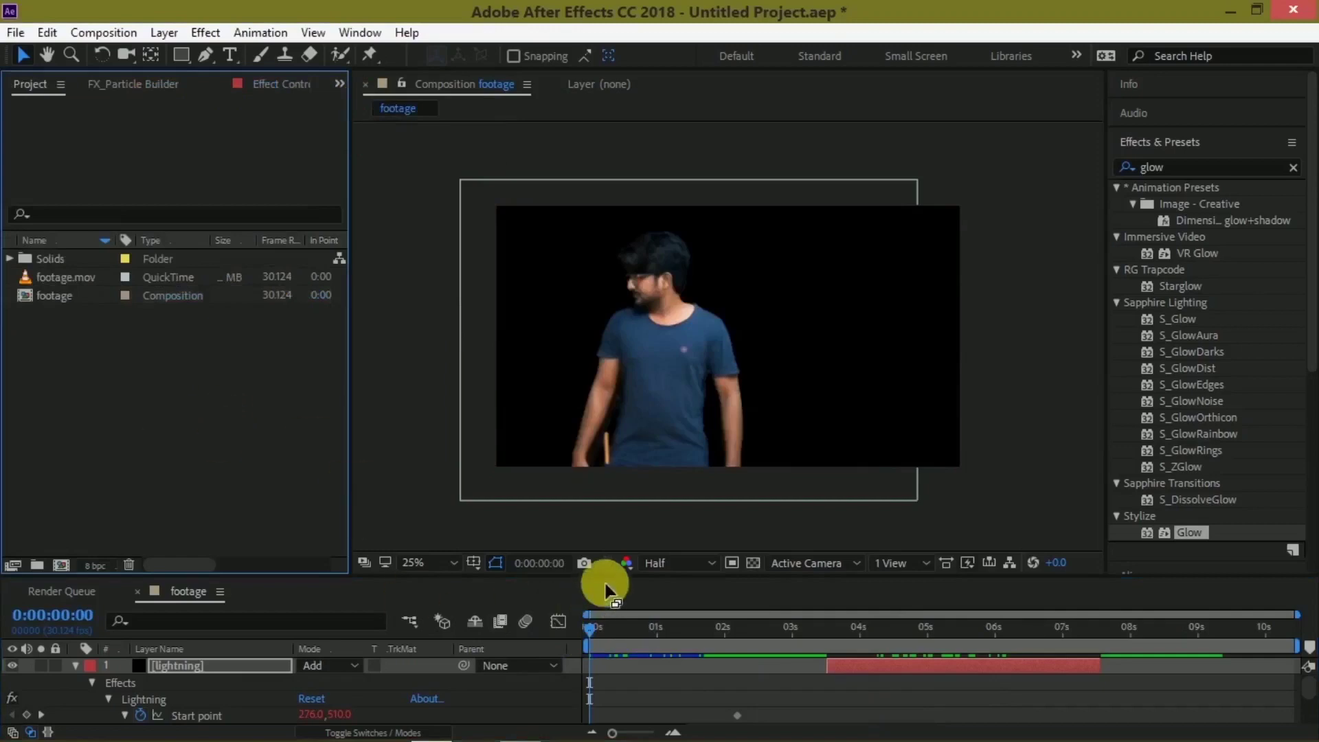
{"action": "left_click_drag", "start_coordinate": [605, 574], "coordinate": [596, 513]}
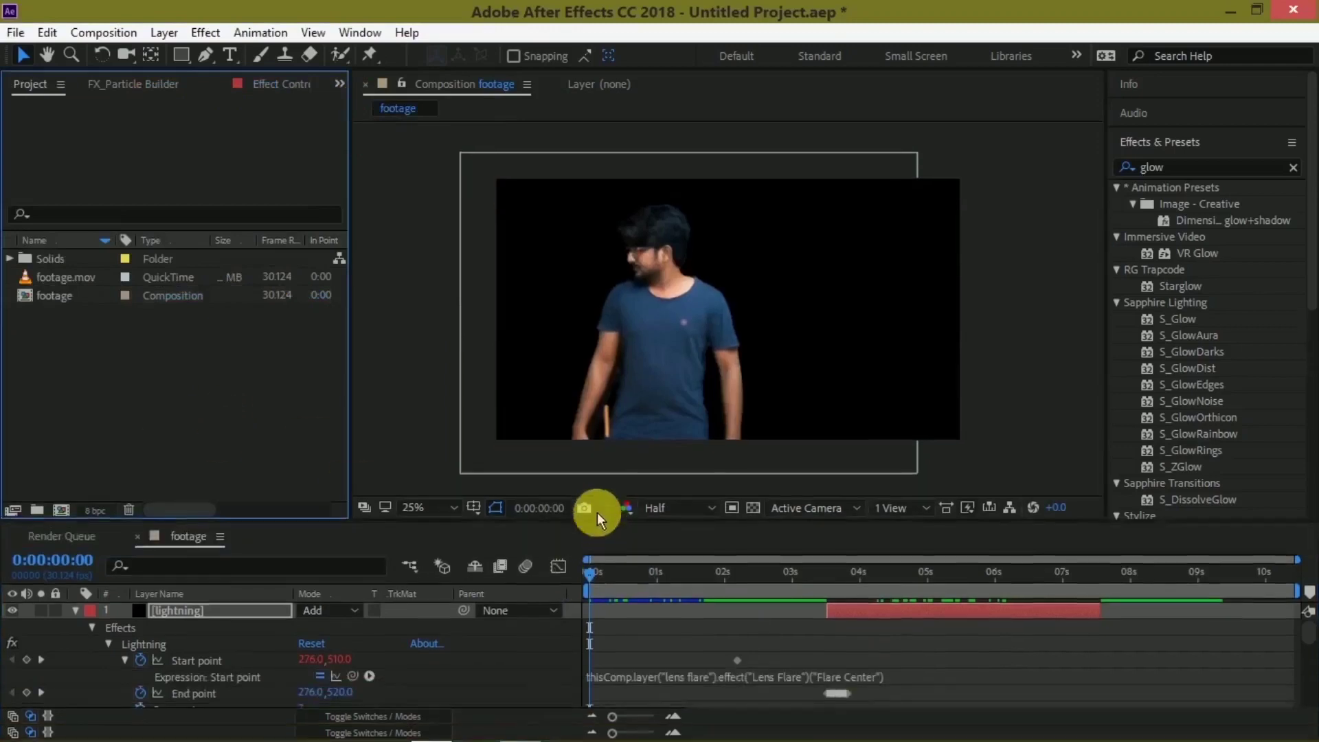
{"action": "left_click", "coordinate": [76, 595]}
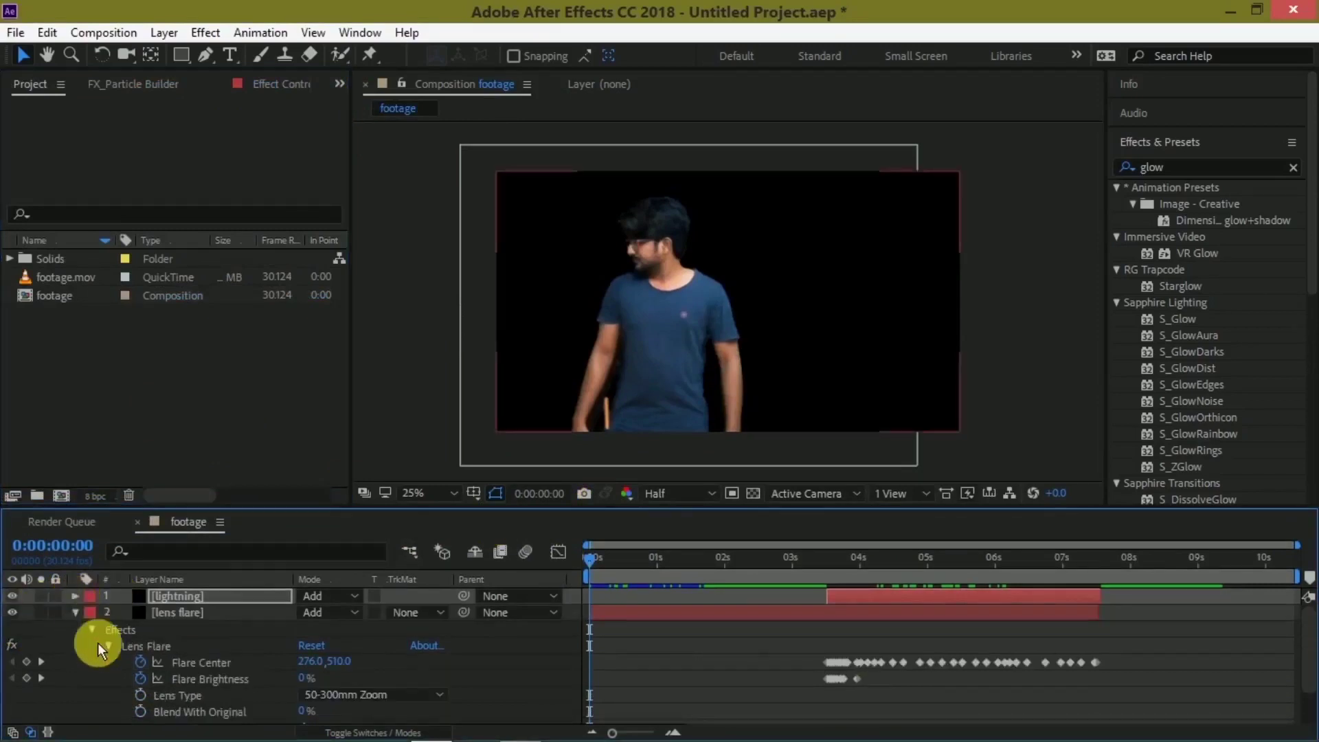
{"action": "left_click", "coordinate": [75, 610]}
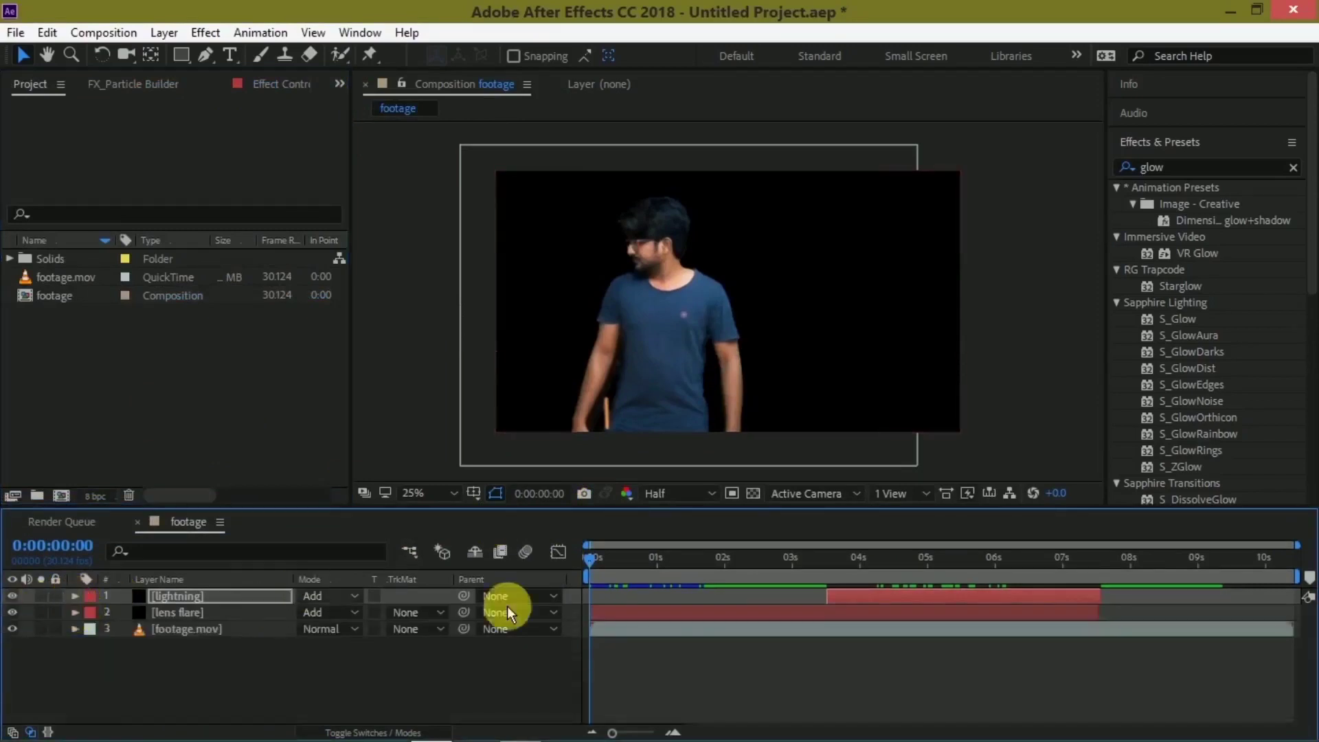
- Import dark-forest-5.jpg from the Explorer folder and add it to the composition as a layer
{"action": "left_click", "coordinate": [522, 727]}
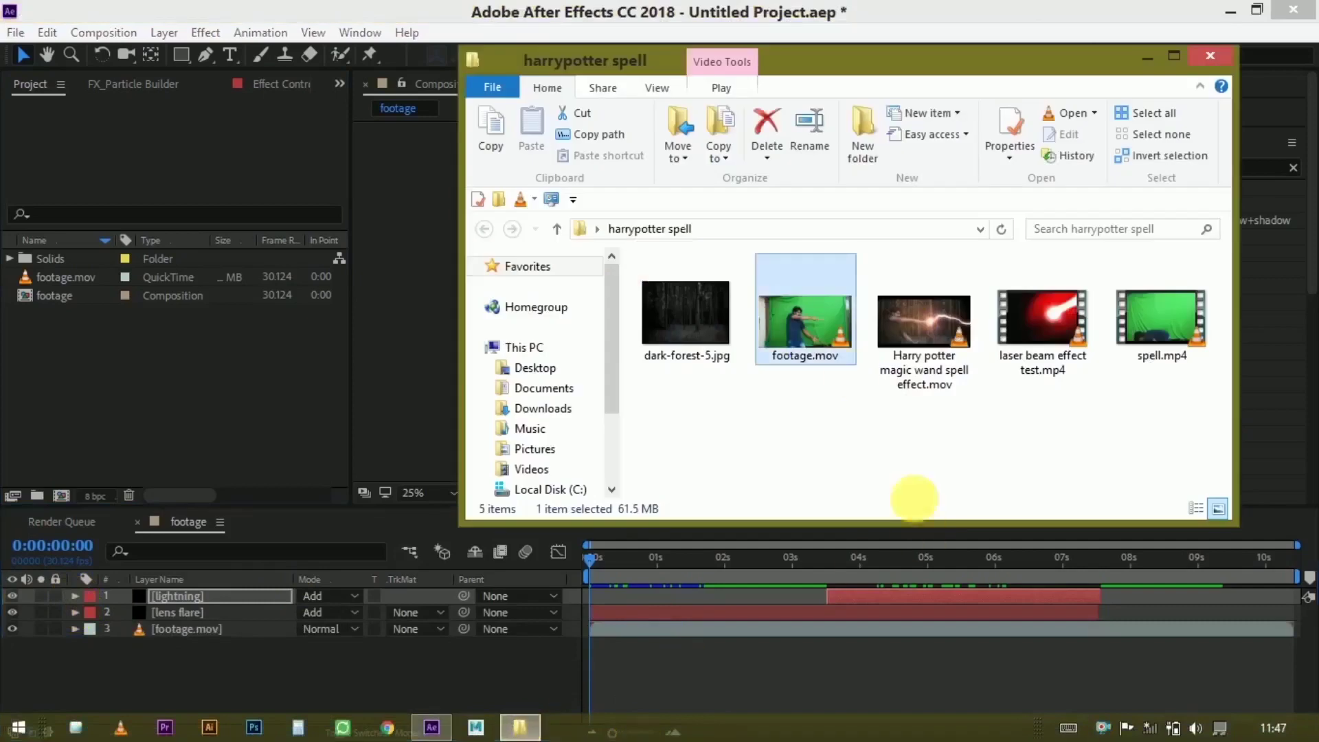
{"action": "key", "text": "Left"}
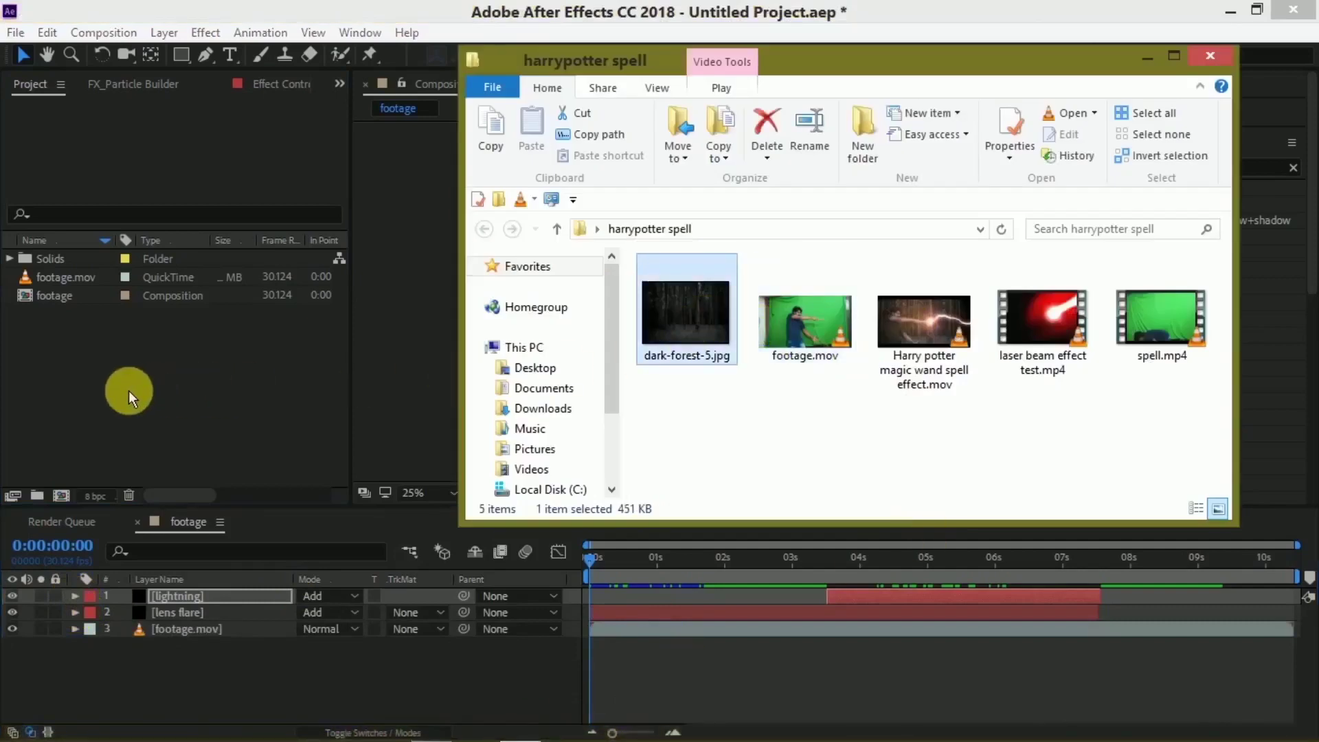
{"action": "left_click_drag", "start_coordinate": [686, 333], "coordinate": [173, 407]}
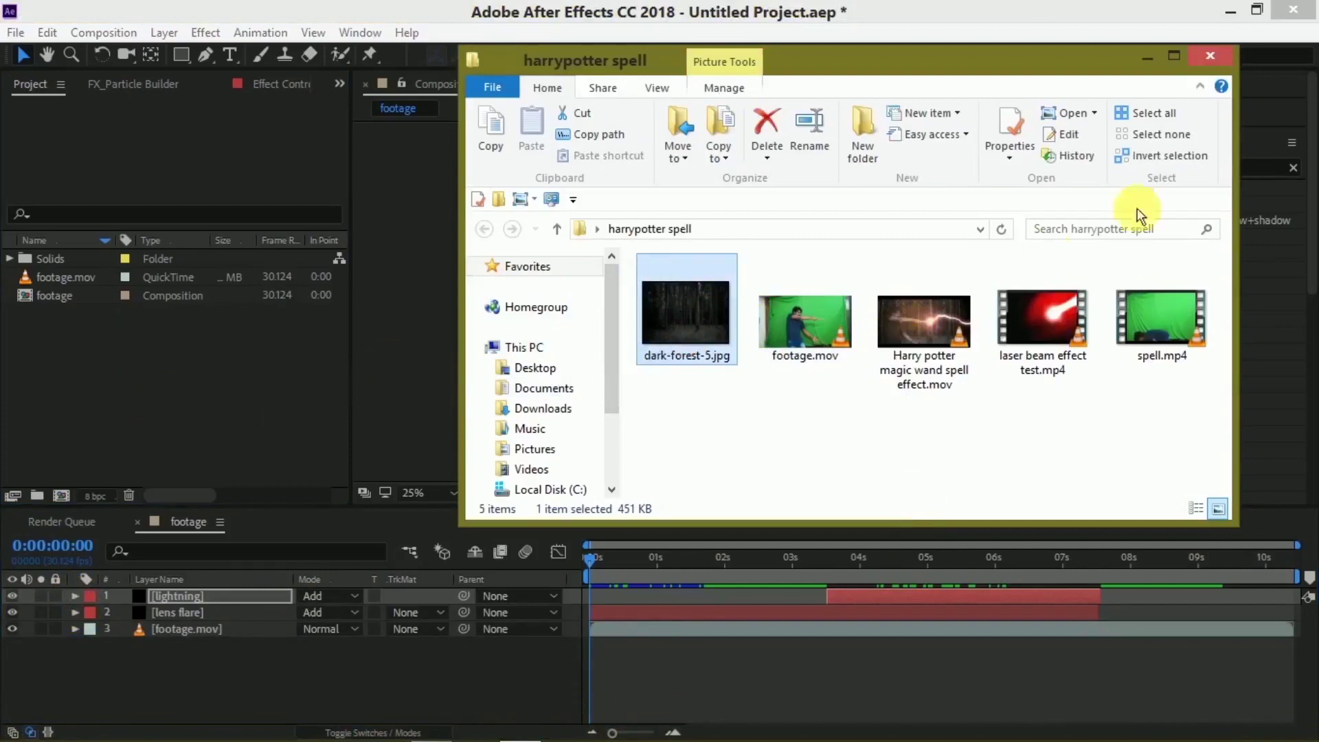
{"action": "left_click", "coordinate": [1146, 59]}
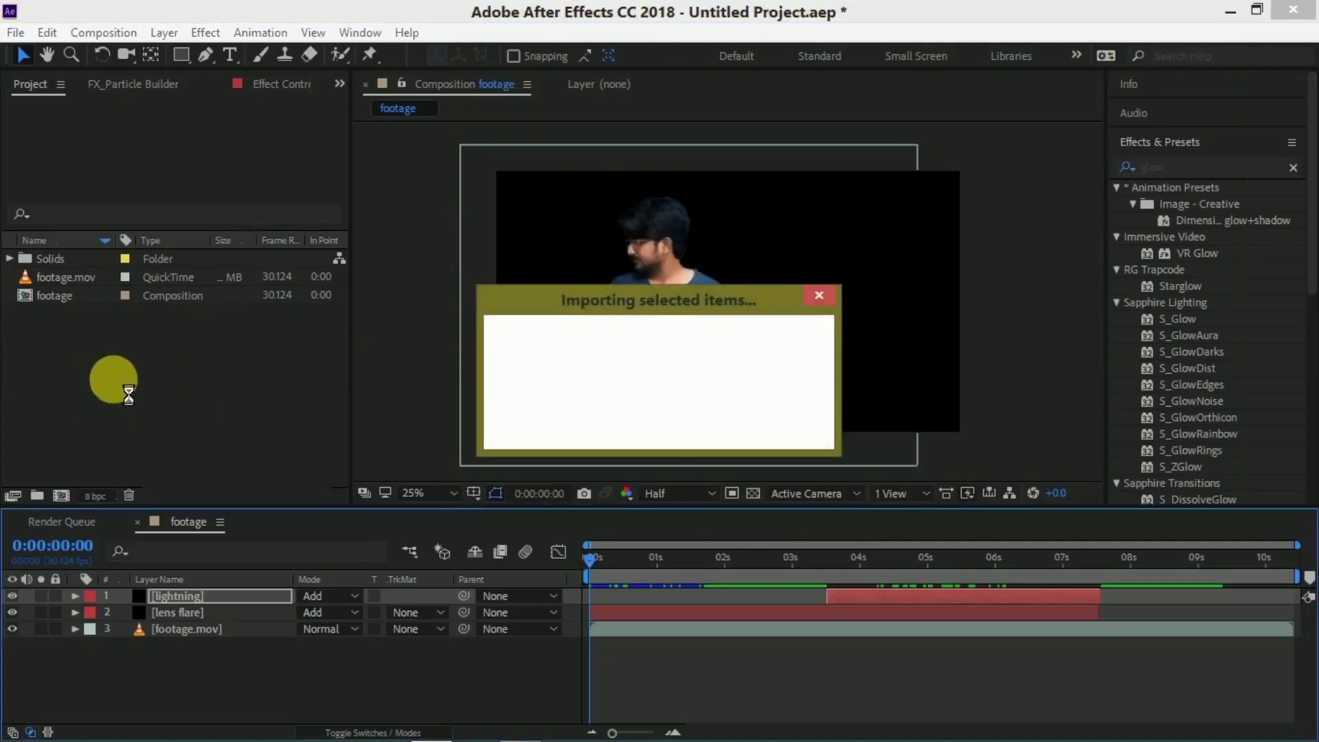
{"action": "left_click_drag", "start_coordinate": [69, 312], "coordinate": [183, 658]}
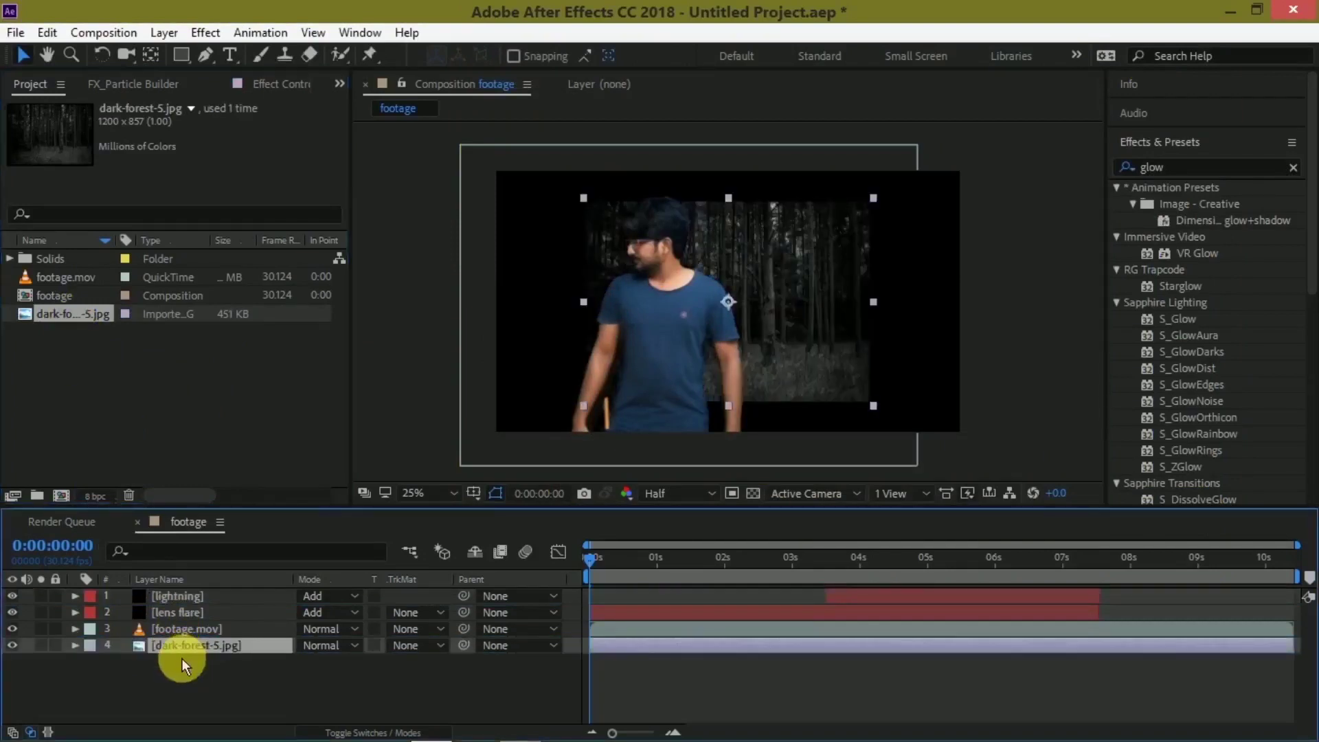
- Scale the dark-forest-5.jpg layer to 201%, nudge it slightly left, and scrub to check the background
{"action": "key", "text": "s"}
{"action": "left_click_drag", "start_coordinate": [357, 661], "coordinate": [459, 659]}
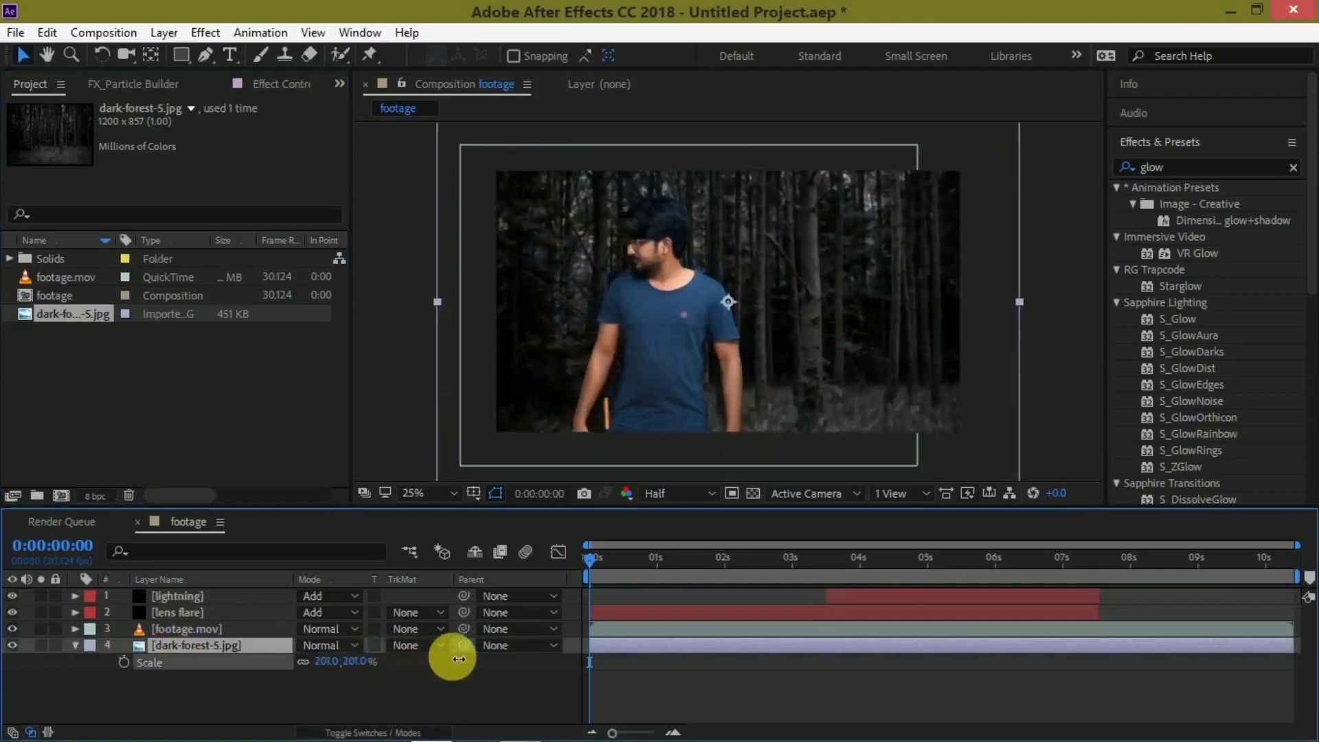
{"action": "left_click_drag", "start_coordinate": [797, 407], "coordinate": [790, 410]}
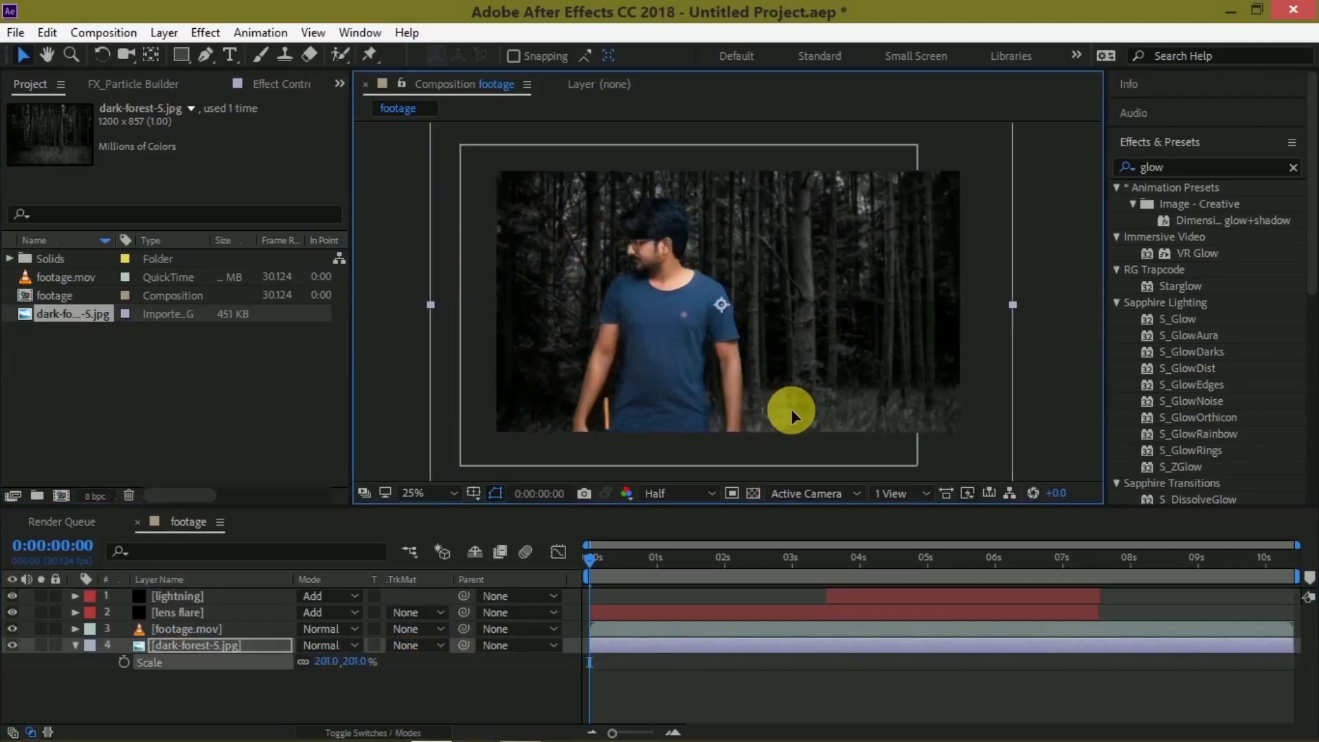
{"action": "left_click", "coordinate": [74, 645]}
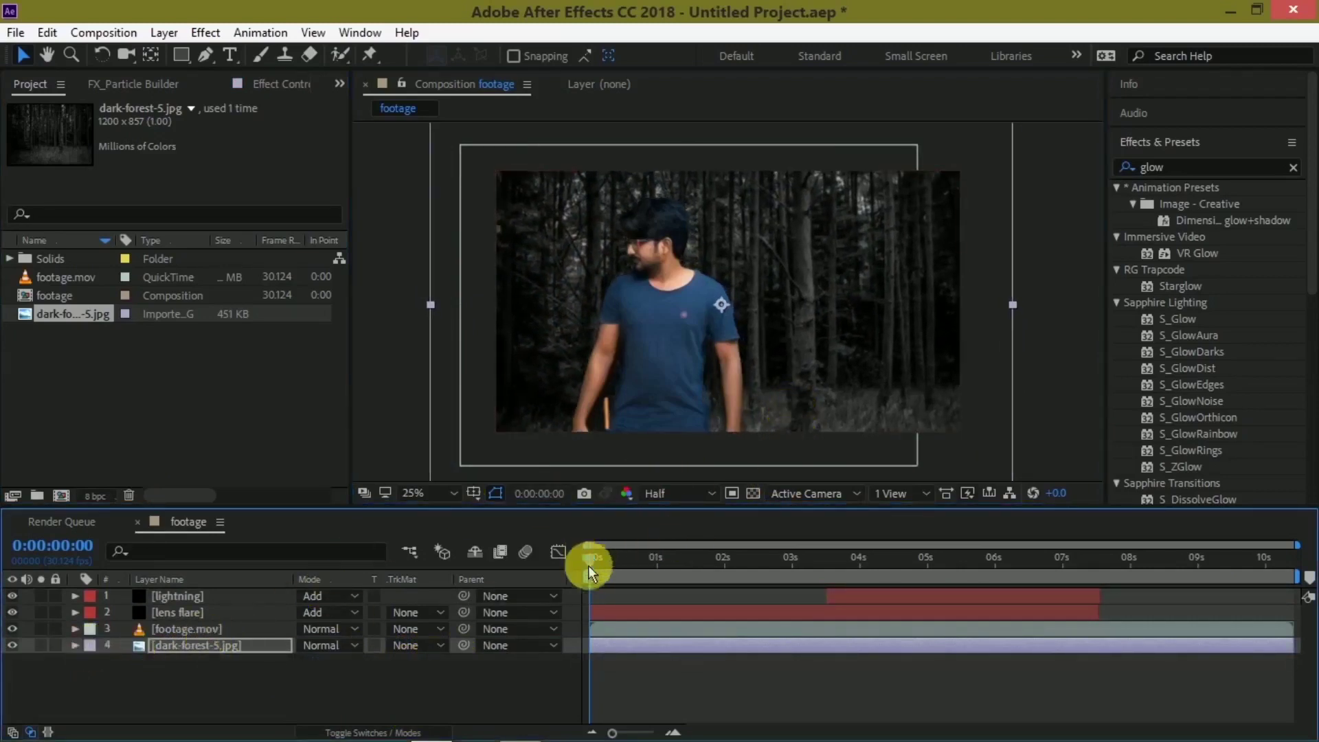
{"action": "mouse_move", "coordinate": [588, 566]}
{"action": "left_mouse_down"}
{"action": "mouse_move", "coordinate": [937, 570]}
{"action": "mouse_move", "coordinate": [601, 566]}
{"action": "left_mouse_up"}
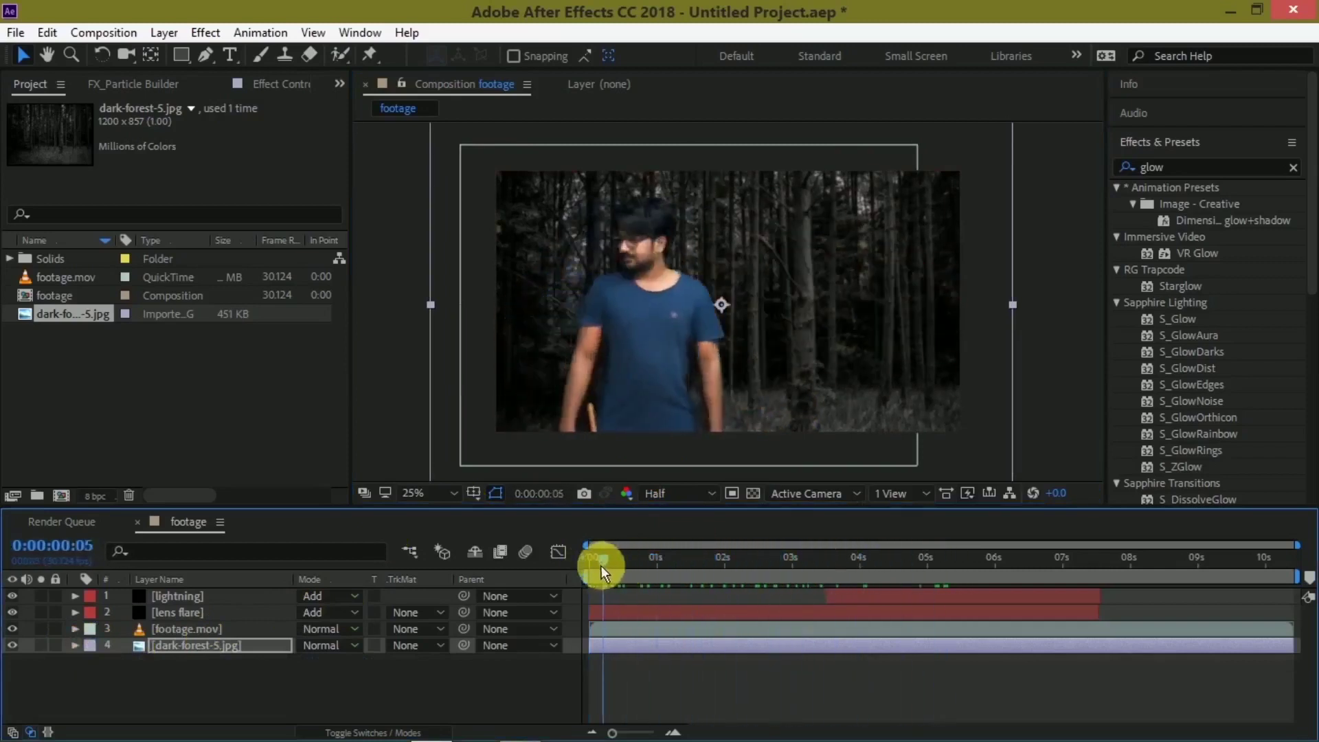
- Apply the Tint effect from Effects & Presets to the footage.mov layer
{"action": "left_click", "coordinate": [175, 630]}
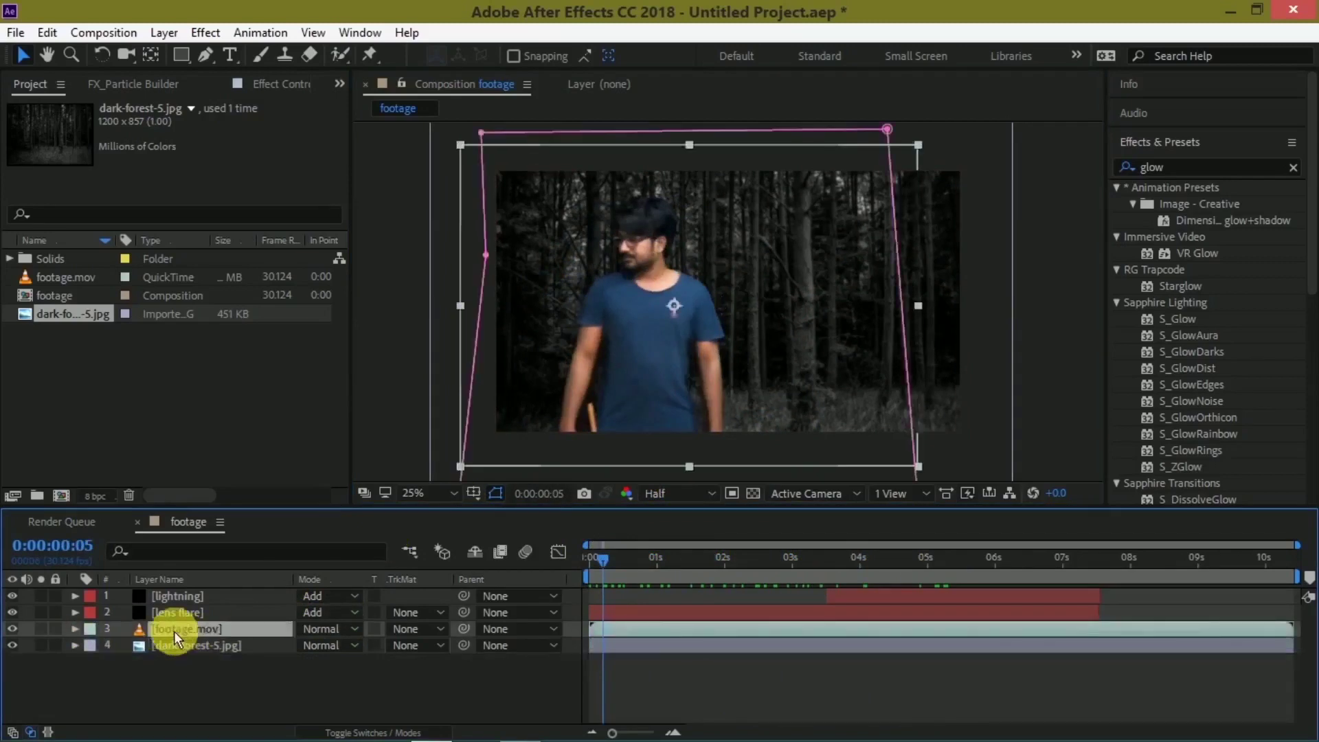
{"action": "left_click", "coordinate": [1196, 175]}
{"action": "type", "text": "tint"}
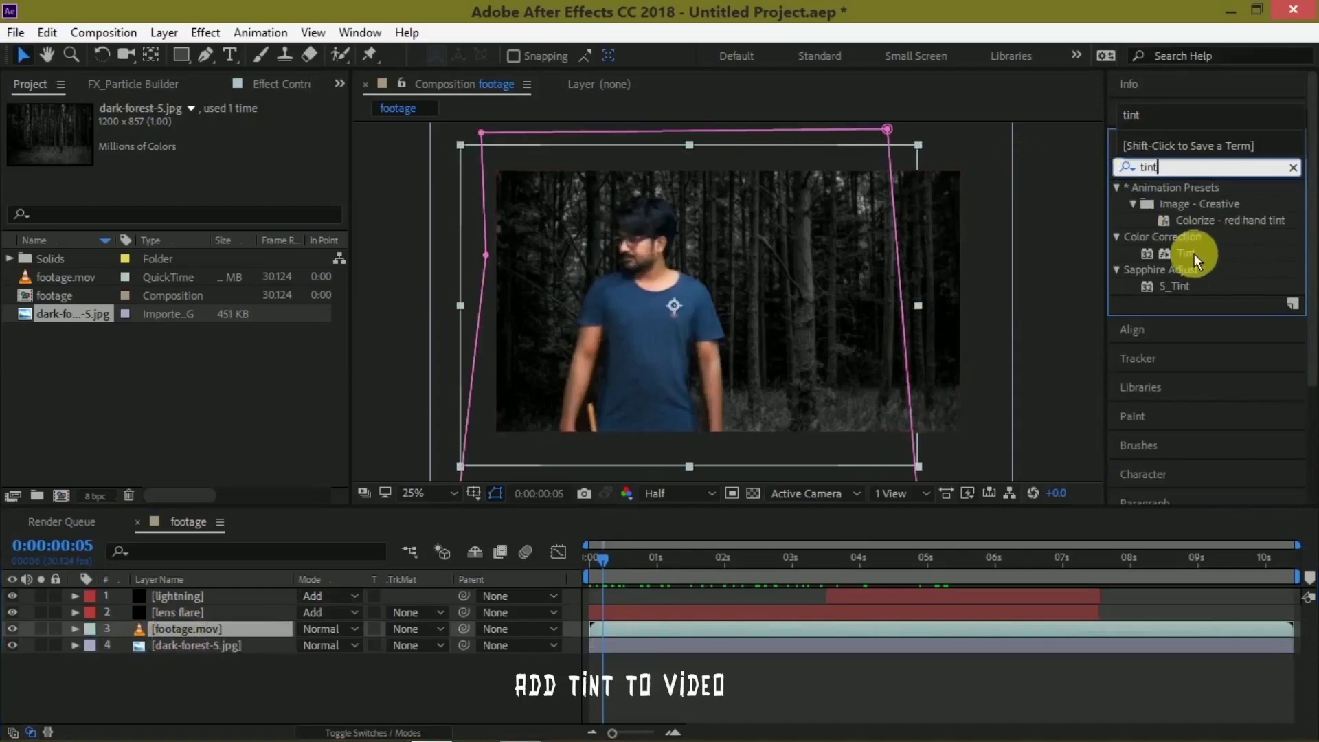
{"action": "left_click_drag", "start_coordinate": [1194, 254], "coordinate": [878, 310]}
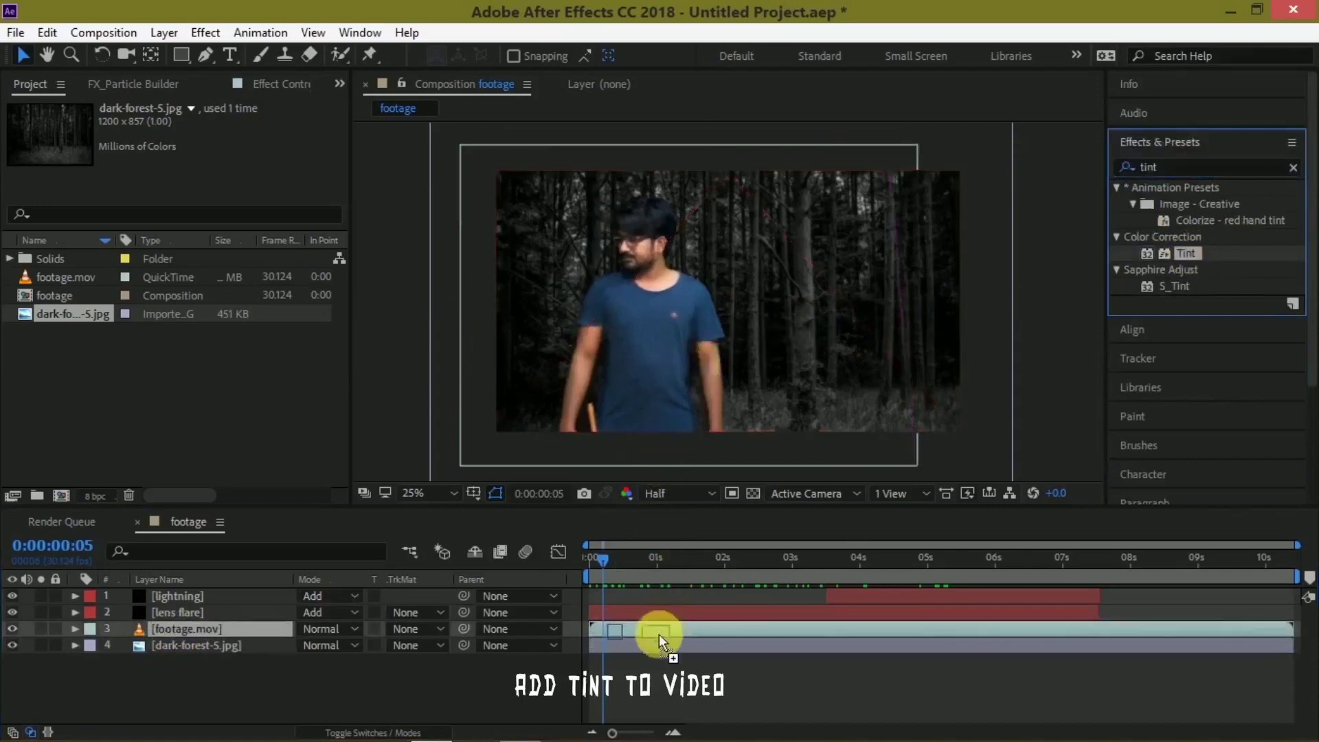
{"action": "left_click_drag", "start_coordinate": [668, 428], "coordinate": [658, 634]}
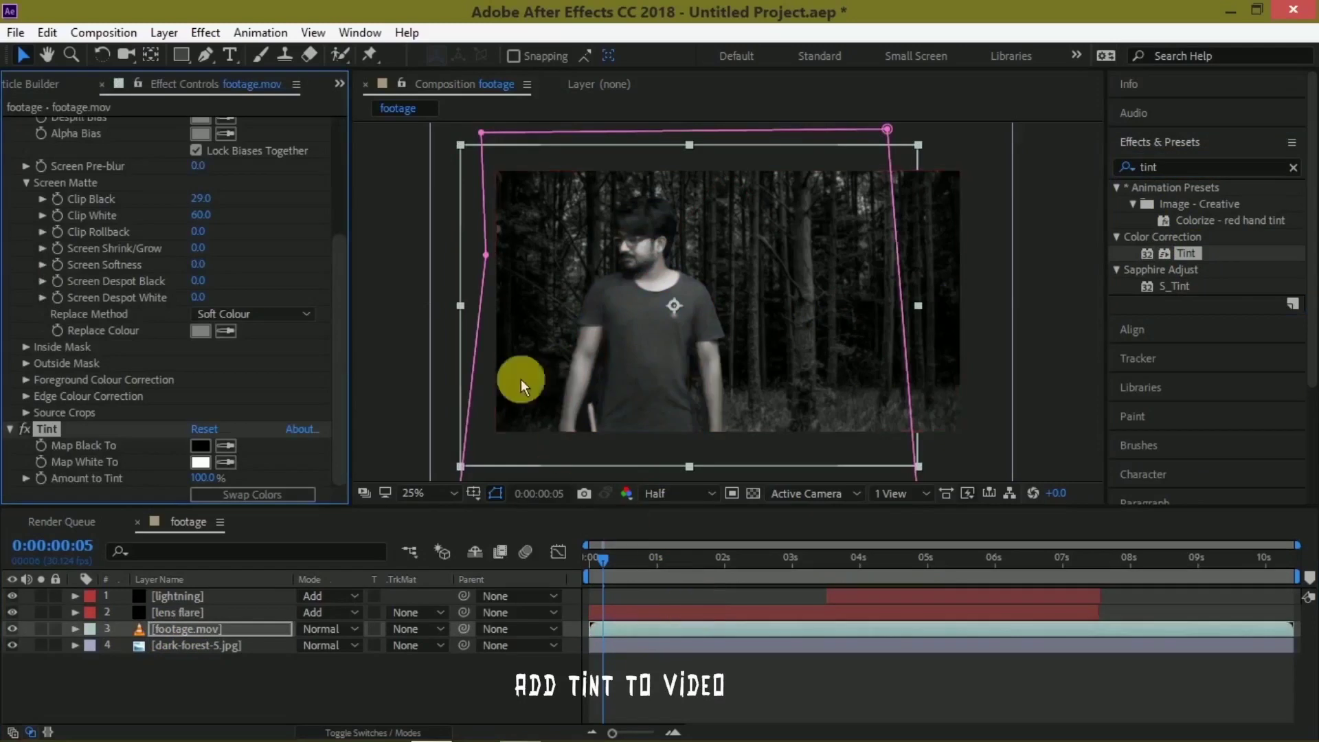
- Restore the Project panel, reselect footage.mov, and bring up the Effect menu
{"action": "left_click", "coordinate": [338, 85]}
{"action": "left_click", "coordinate": [391, 131]}
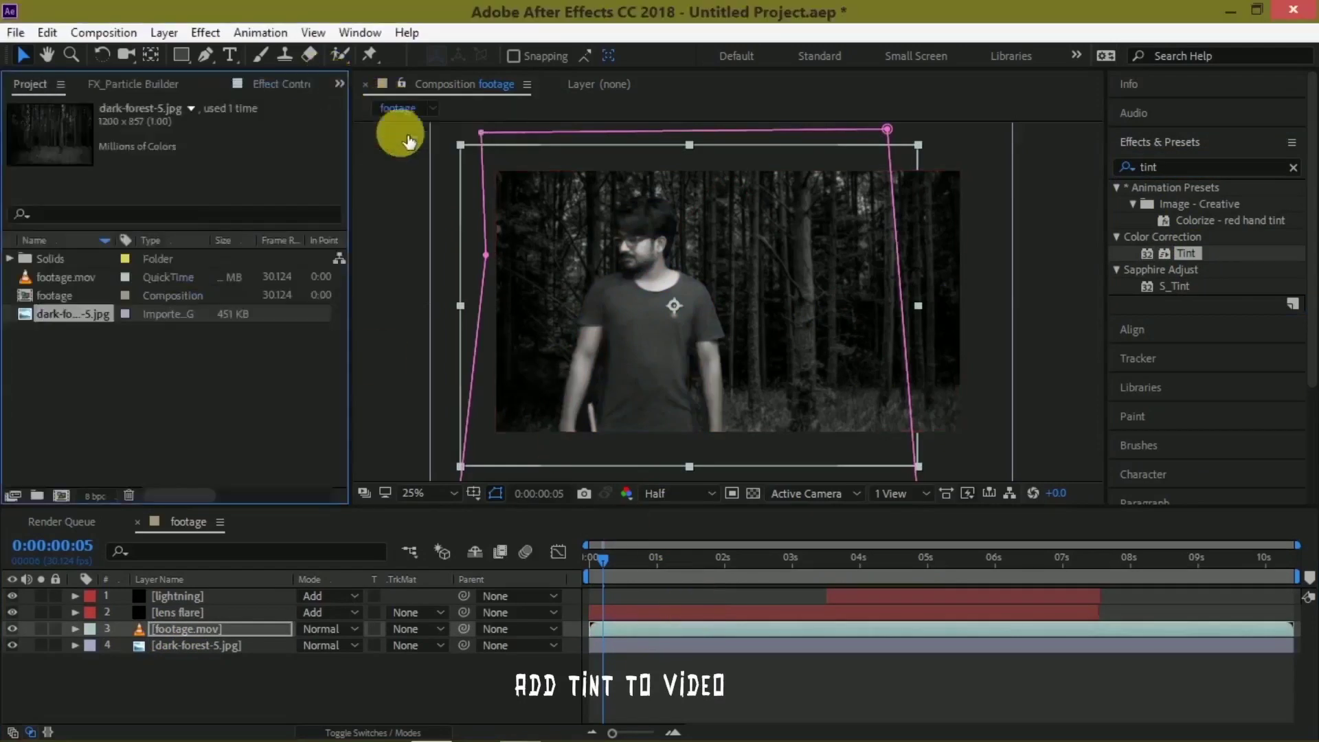
{"action": "left_click", "coordinate": [1197, 180]}
{"action": "left_click", "coordinate": [206, 32]}
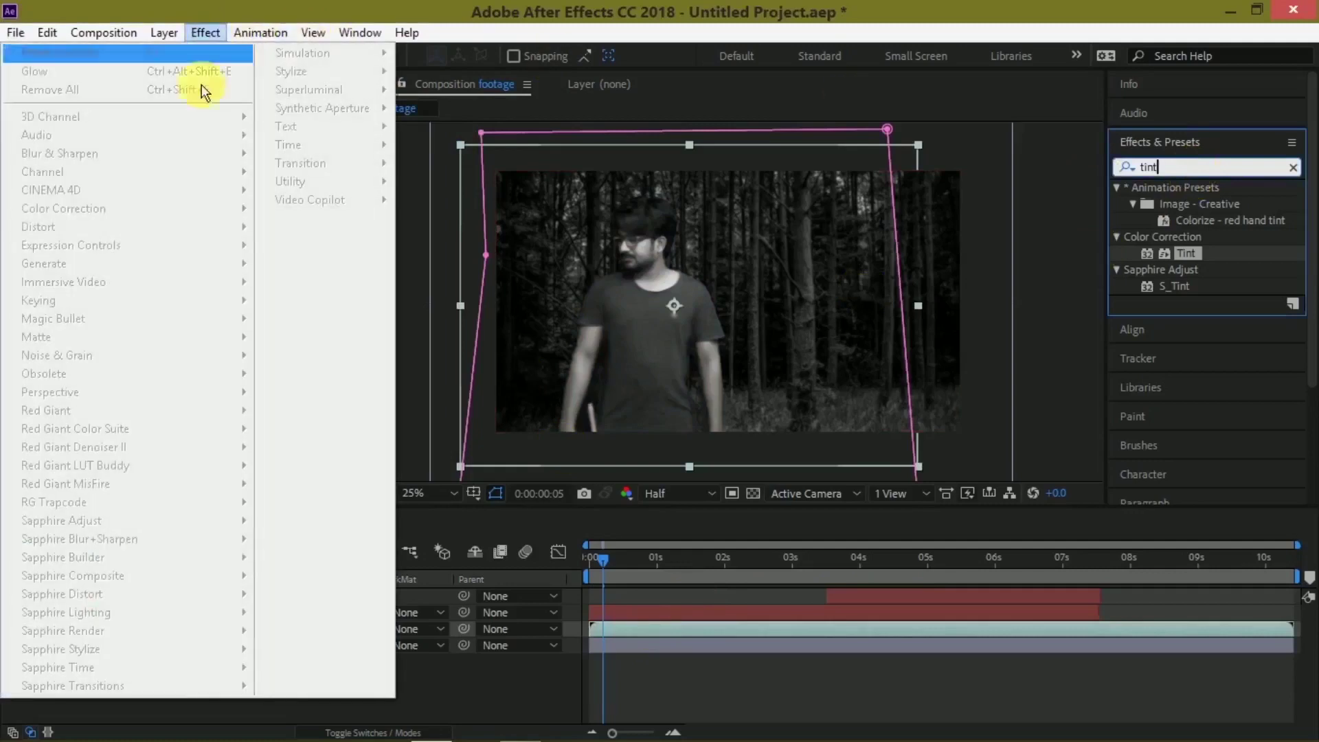
{"action": "left_click", "coordinate": [636, 634]}
{"action": "left_click", "coordinate": [205, 32]}
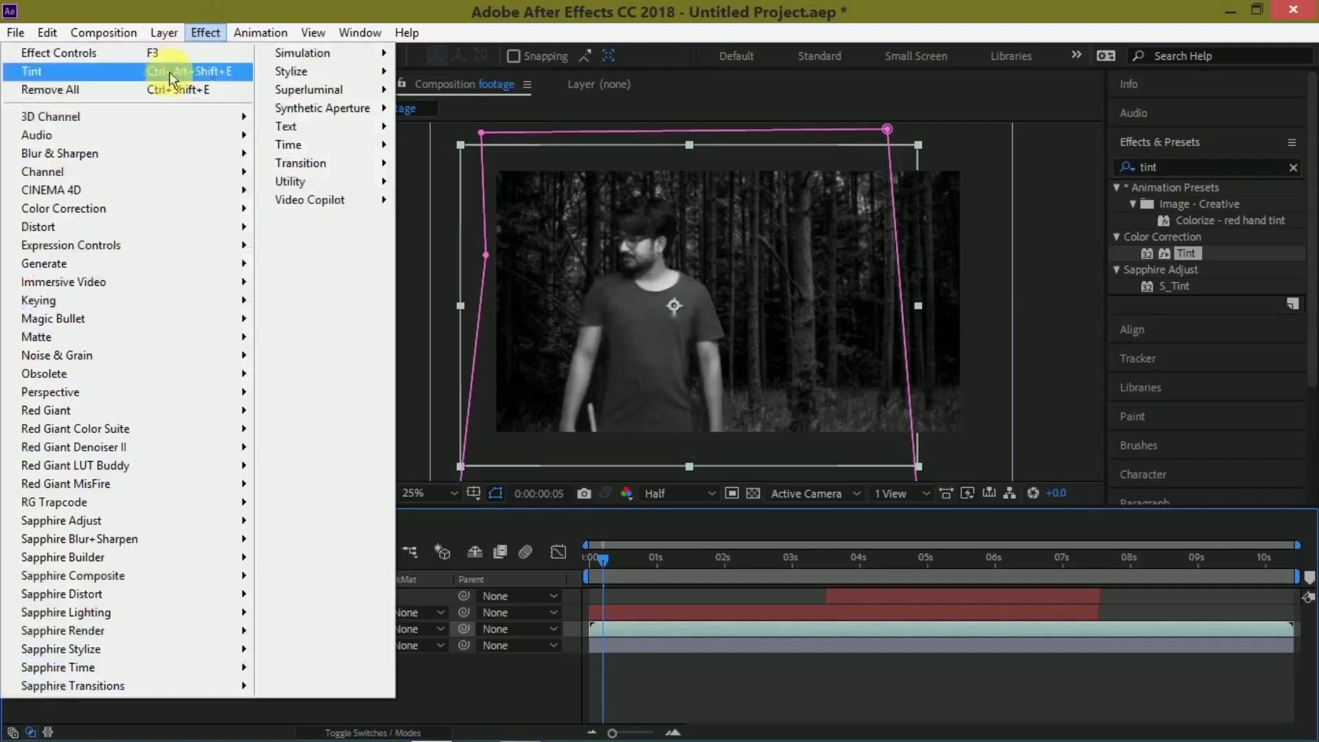
- Add Curves to footage.mov, lower the RGB curve to darken it, and preview the result
{"action": "mouse_move", "coordinate": [220, 249]}
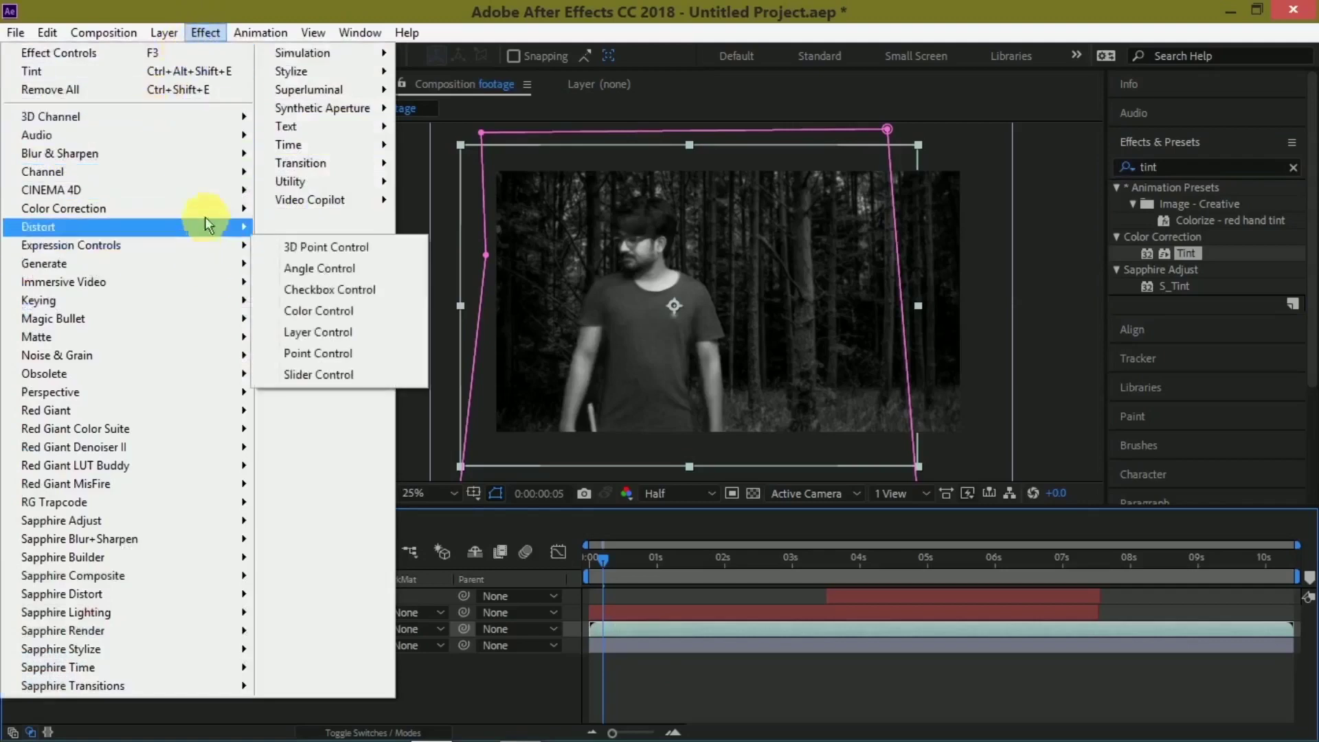
{"action": "mouse_move", "coordinate": [200, 208]}
{"action": "left_click", "coordinate": [333, 409]}
{"action": "mouse_move", "coordinate": [160, 324]}
{"action": "left_mouse_down"}
{"action": "mouse_move", "coordinate": [175, 346]}
{"action": "mouse_move", "coordinate": [171, 335]}
{"action": "left_mouse_up"}
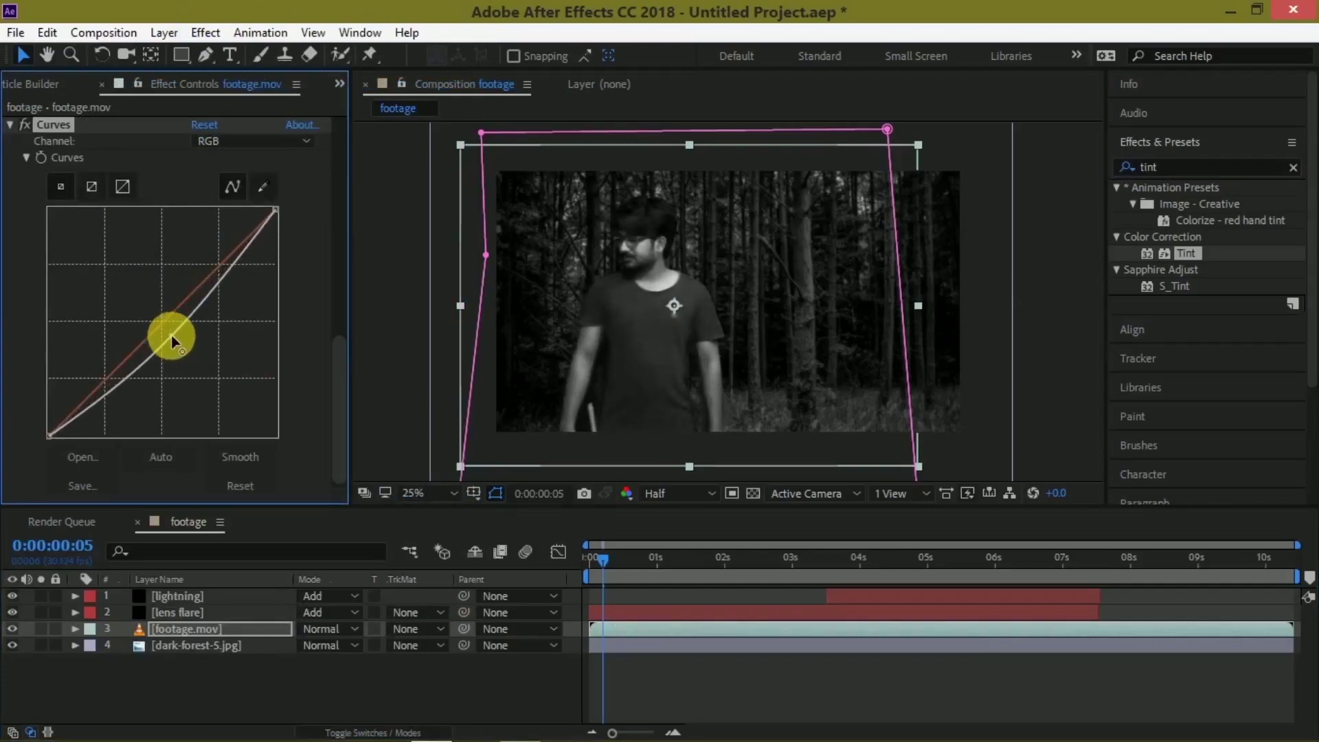
{"action": "key", "text": "space"}
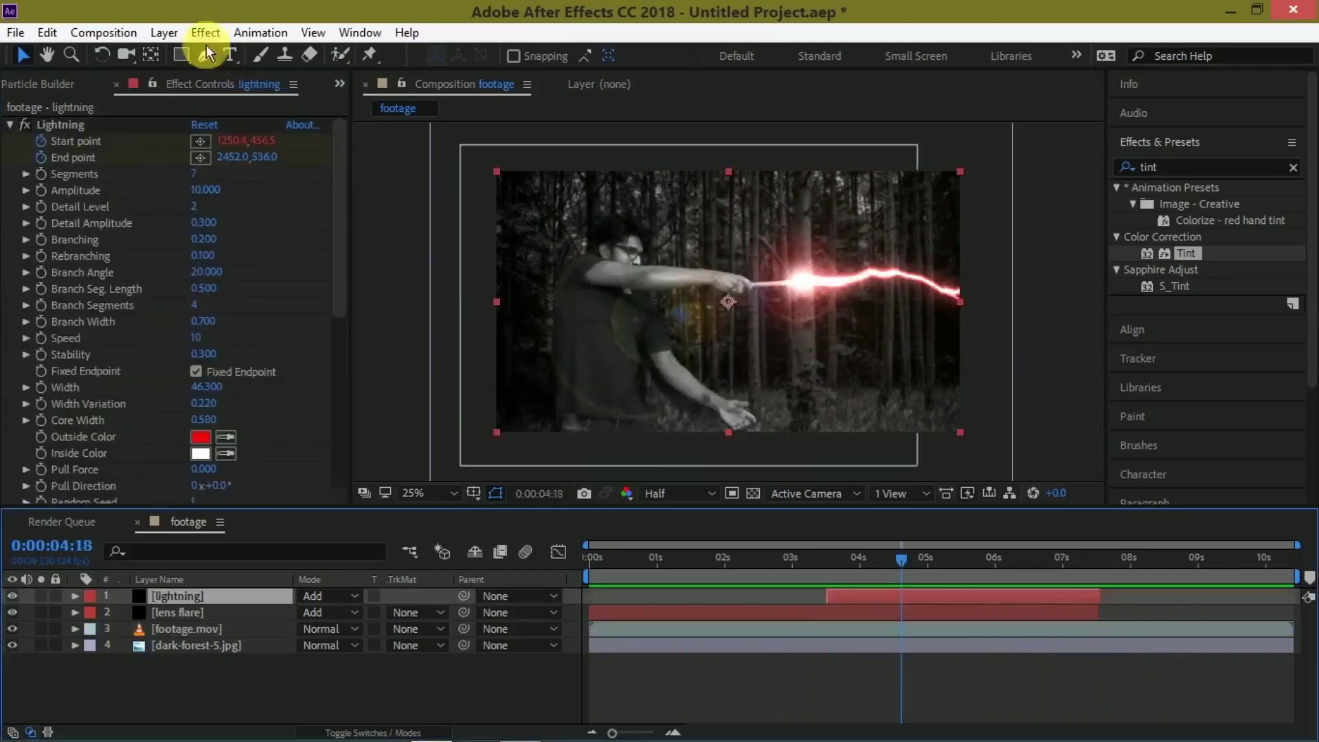
- Create a new solid layer coloured orange-red FF3C00
{"action": "left_click", "coordinate": [170, 36]}
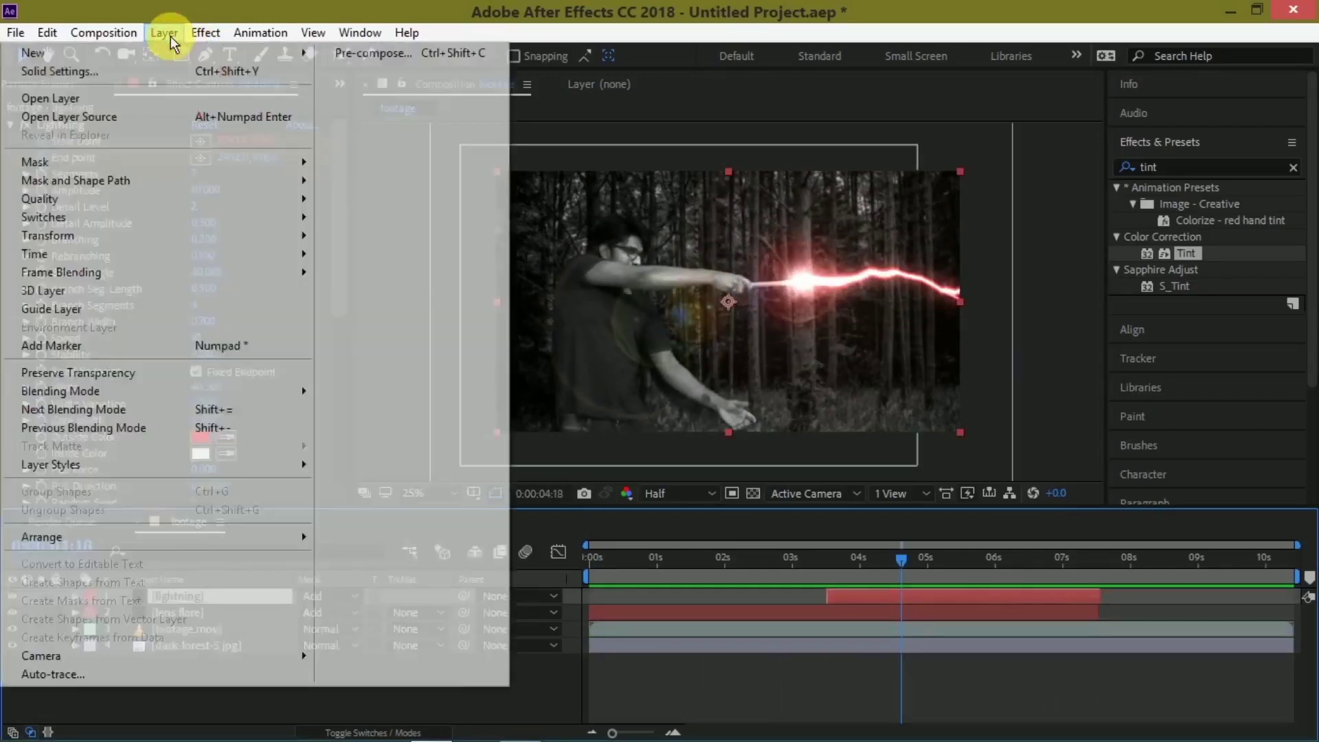
{"action": "mouse_move", "coordinate": [155, 56]}
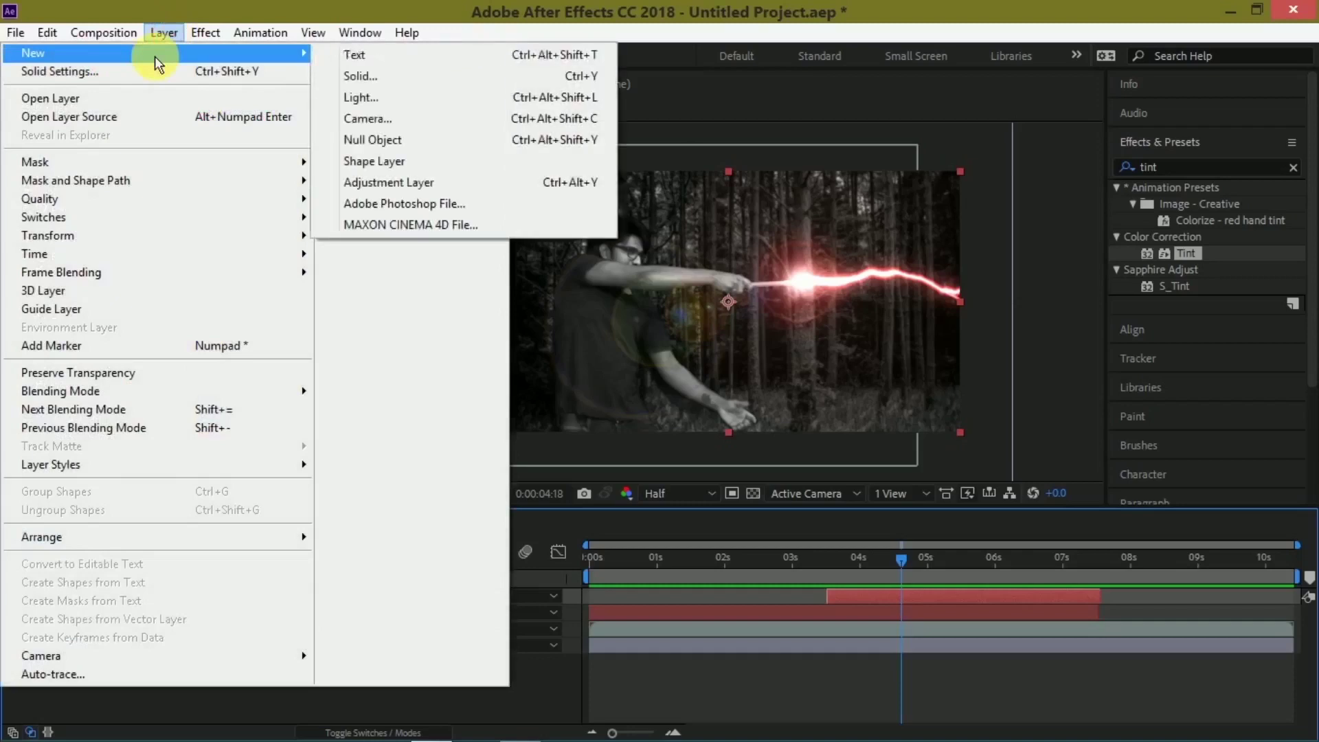
{"action": "left_click", "coordinate": [371, 76]}
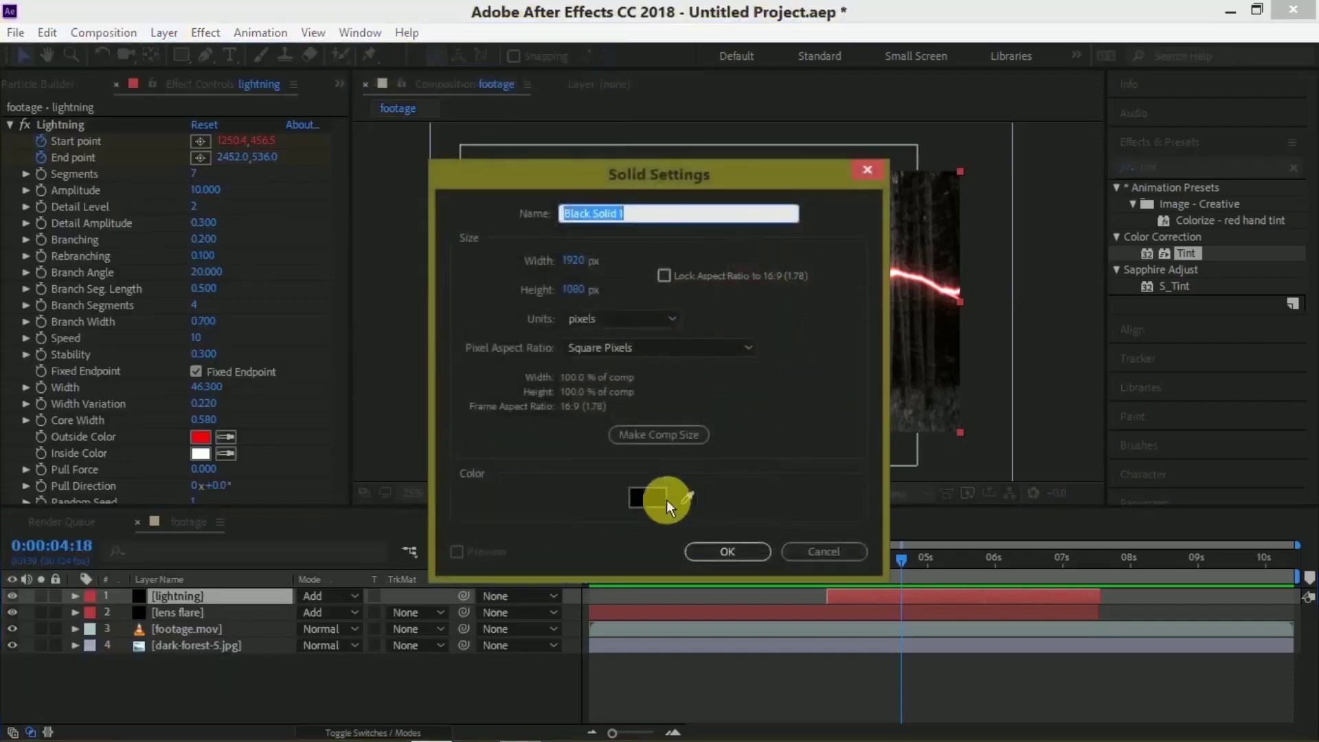
{"action": "left_click", "coordinate": [647, 496]}
{"action": "left_click", "coordinate": [297, 439]}
{"action": "left_click_drag", "start_coordinate": [297, 440], "coordinate": [299, 397]}
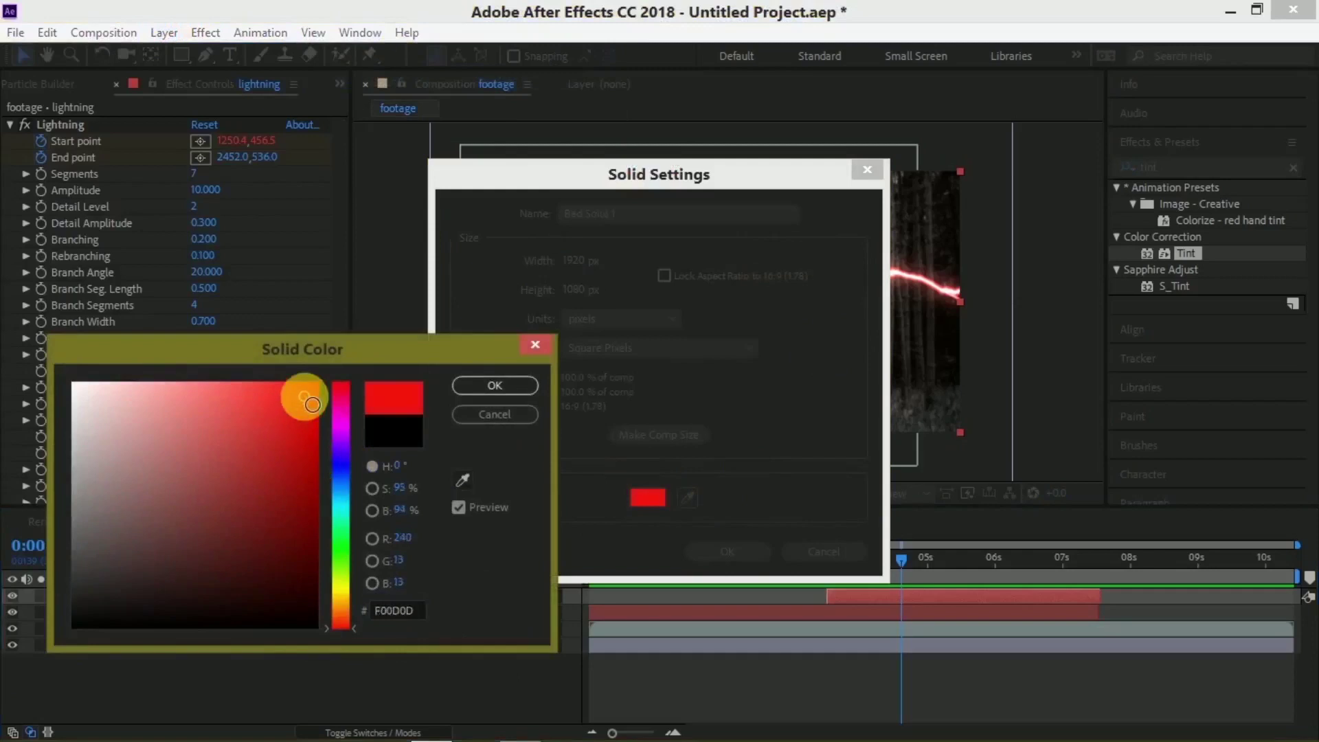
{"action": "left_click_drag", "start_coordinate": [346, 612], "coordinate": [343, 617]}
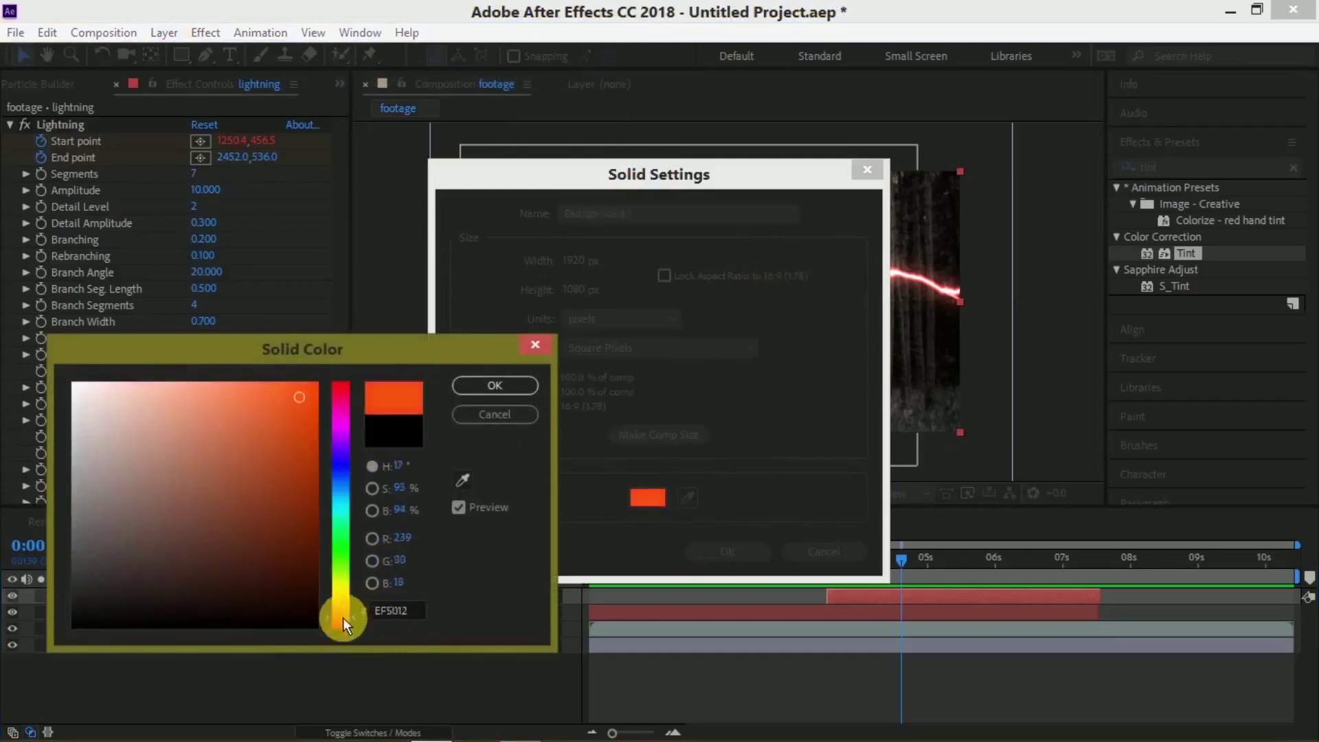
{"action": "left_click_drag", "start_coordinate": [266, 464], "coordinate": [357, 355]}
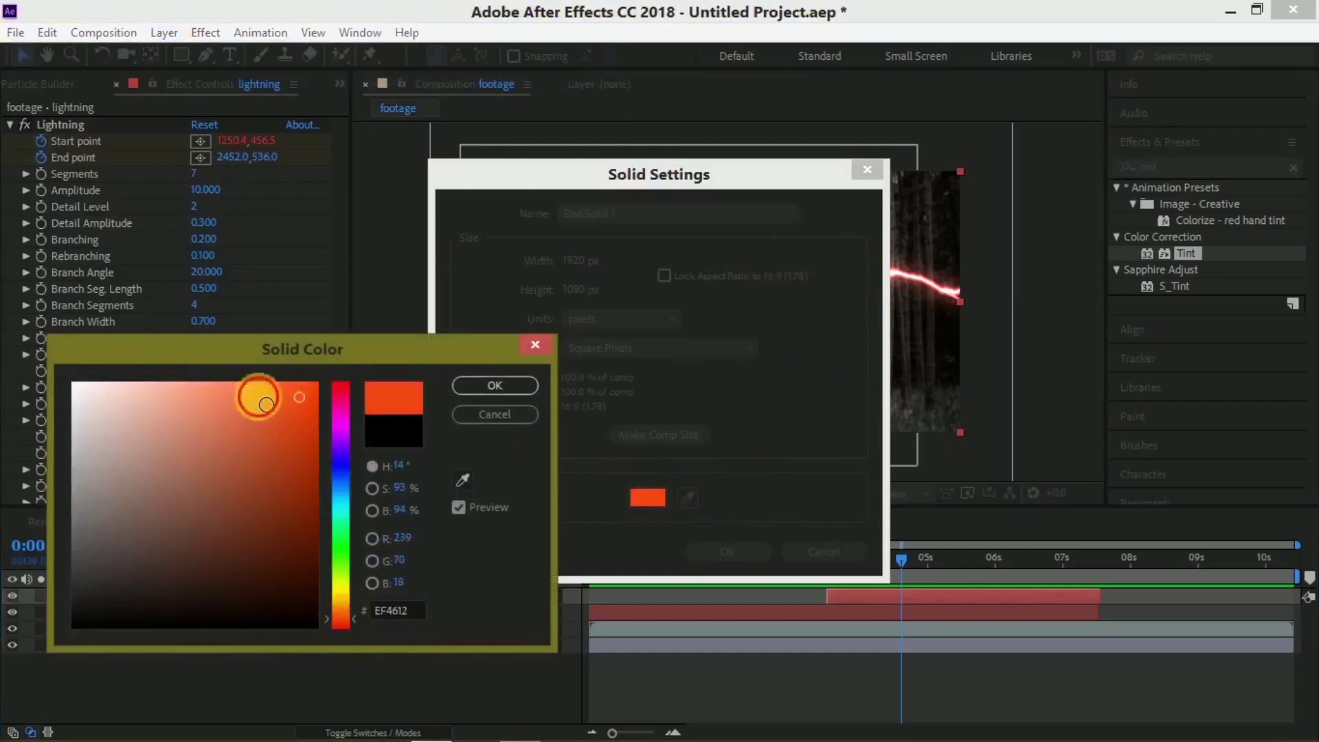
{"action": "left_click", "coordinate": [456, 379]}
{"action": "left_click", "coordinate": [745, 546]}
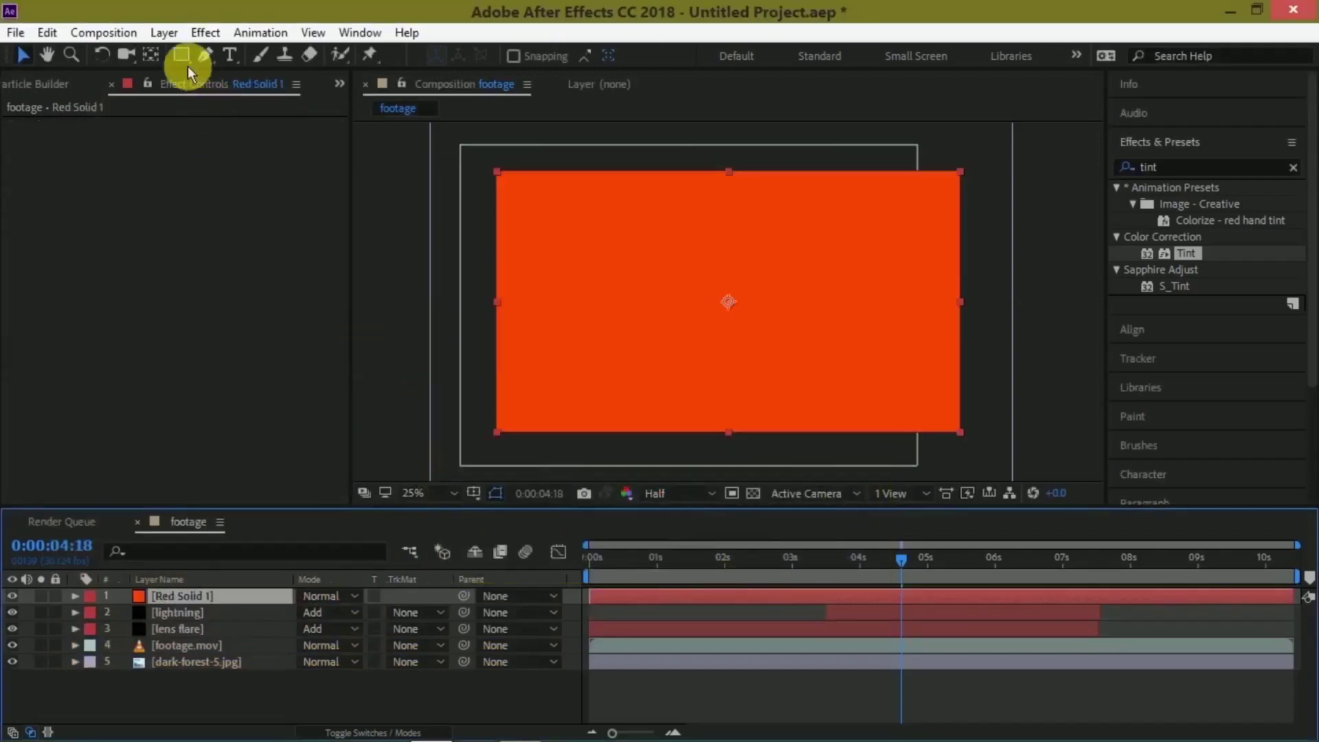
- Draw an elliptical mask on Red Solid 1 and move the circle onto the wand tip
{"action": "mouse_move", "coordinate": [186, 60]}
{"action": "left_mouse_down"}
{"action": "mouse_move", "coordinate": [228, 76]}
{"action": "mouse_move", "coordinate": [228, 96]}
{"action": "left_mouse_up"}
{"action": "mouse_move", "coordinate": [627, 245]}
{"action": "left_mouse_down"}
{"action": "mouse_move", "coordinate": [766, 358]}
{"action": "mouse_move", "coordinate": [780, 394]}
{"action": "left_mouse_up"}
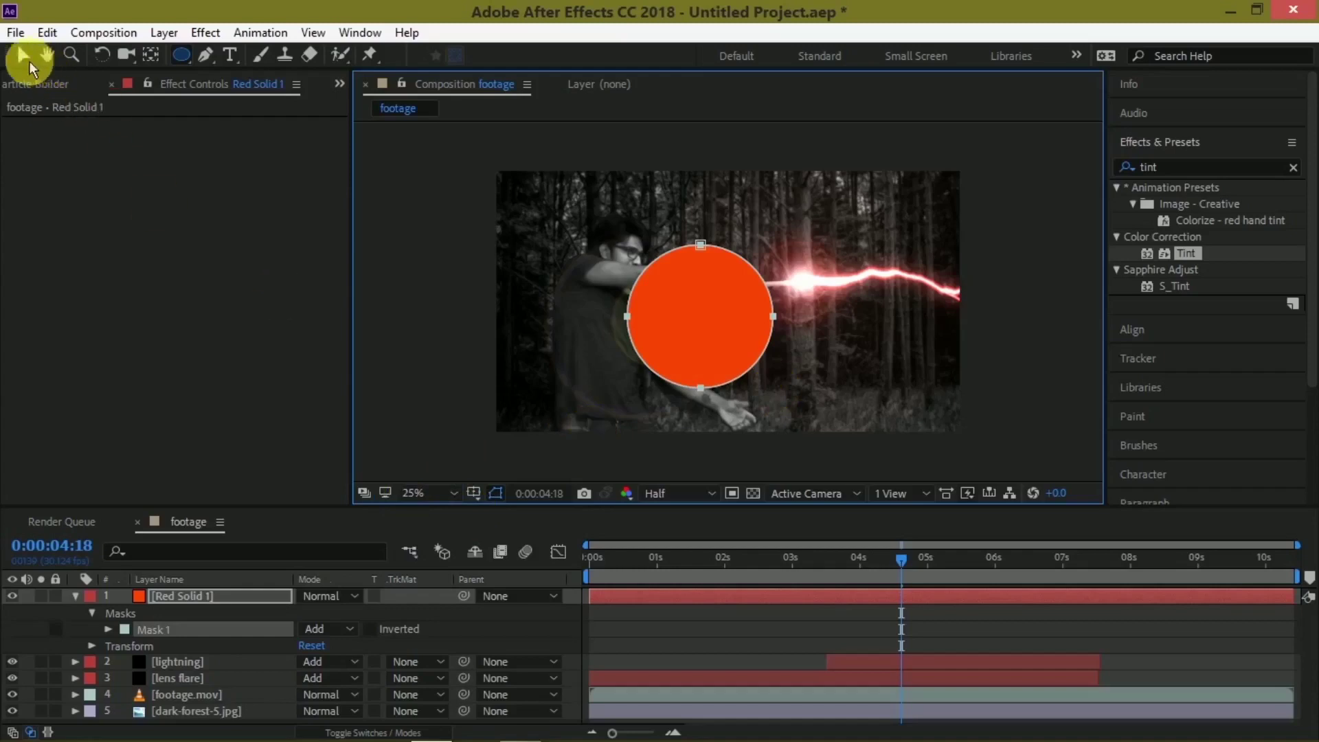
{"action": "left_click", "coordinate": [26, 58]}
{"action": "left_click", "coordinate": [733, 342]}
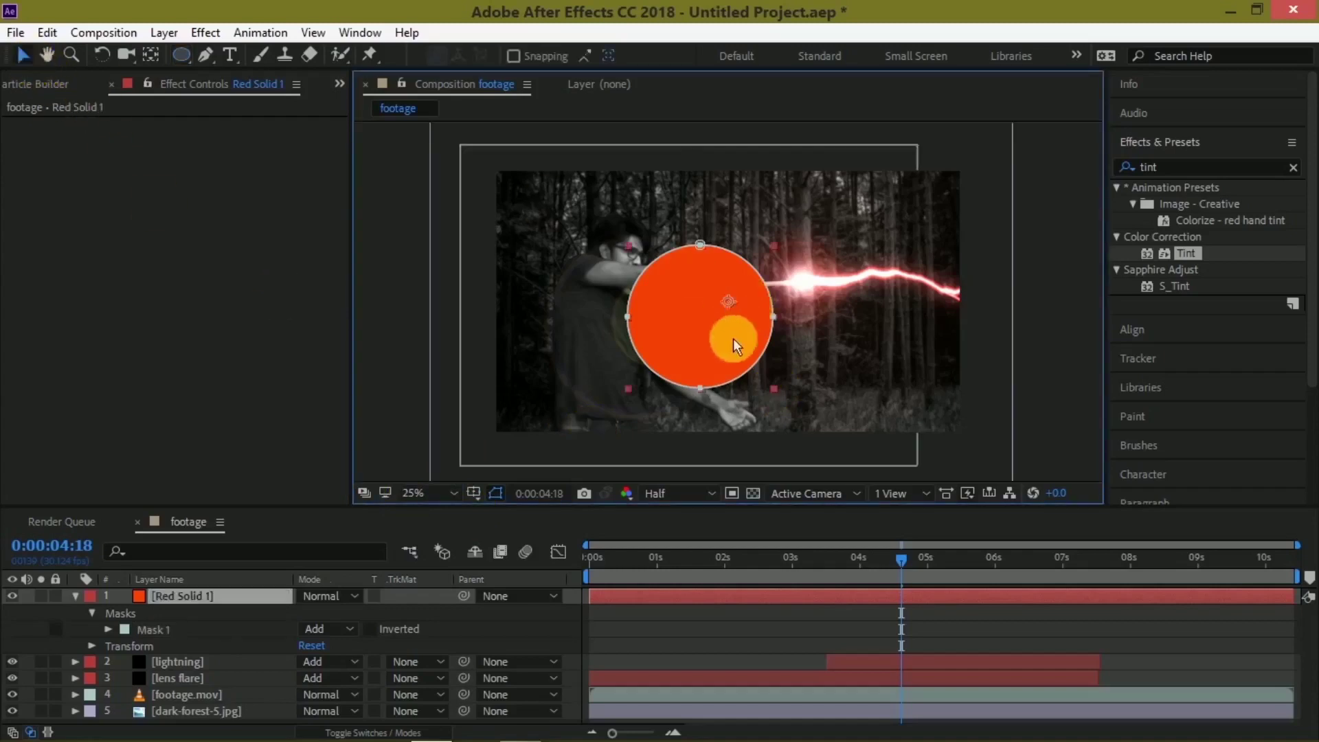
{"action": "left_click_drag", "start_coordinate": [719, 323], "coordinate": [800, 299]}
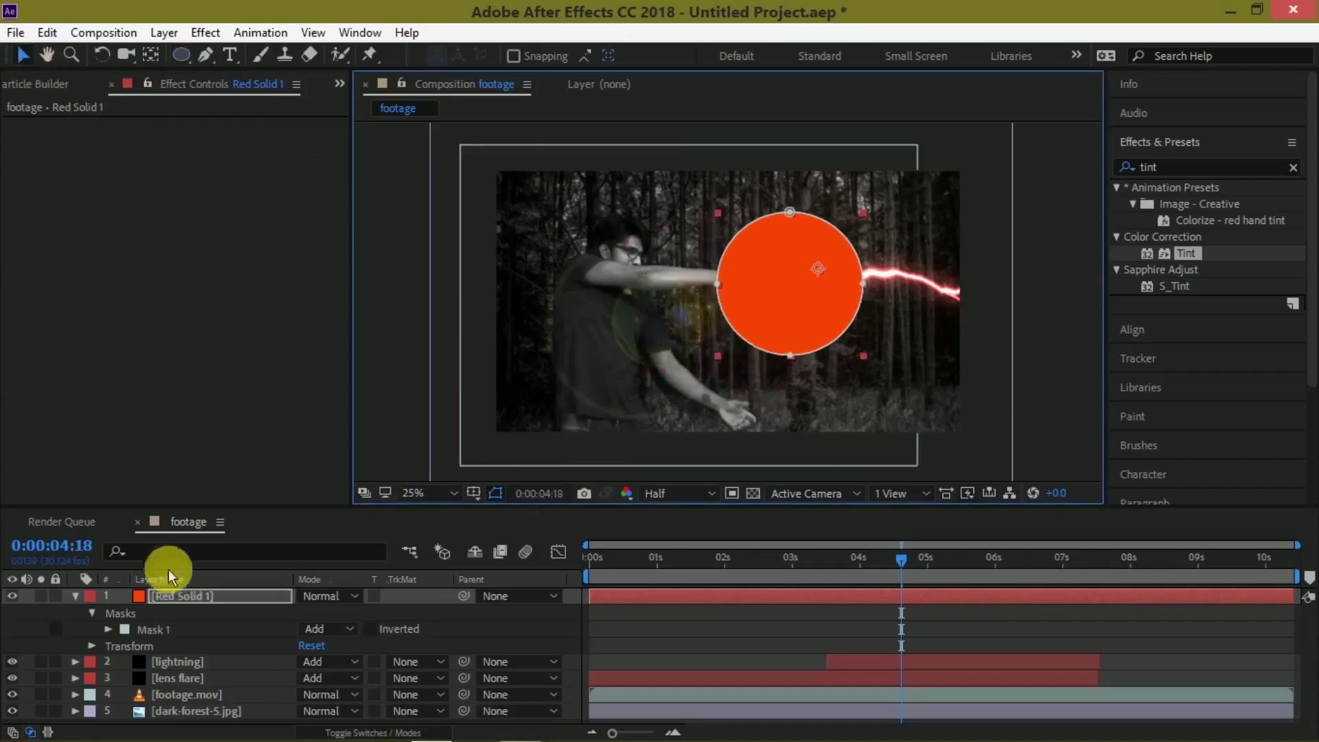
- Feather the mask by 424 pixels into a soft glow
{"action": "left_click", "coordinate": [107, 629]}
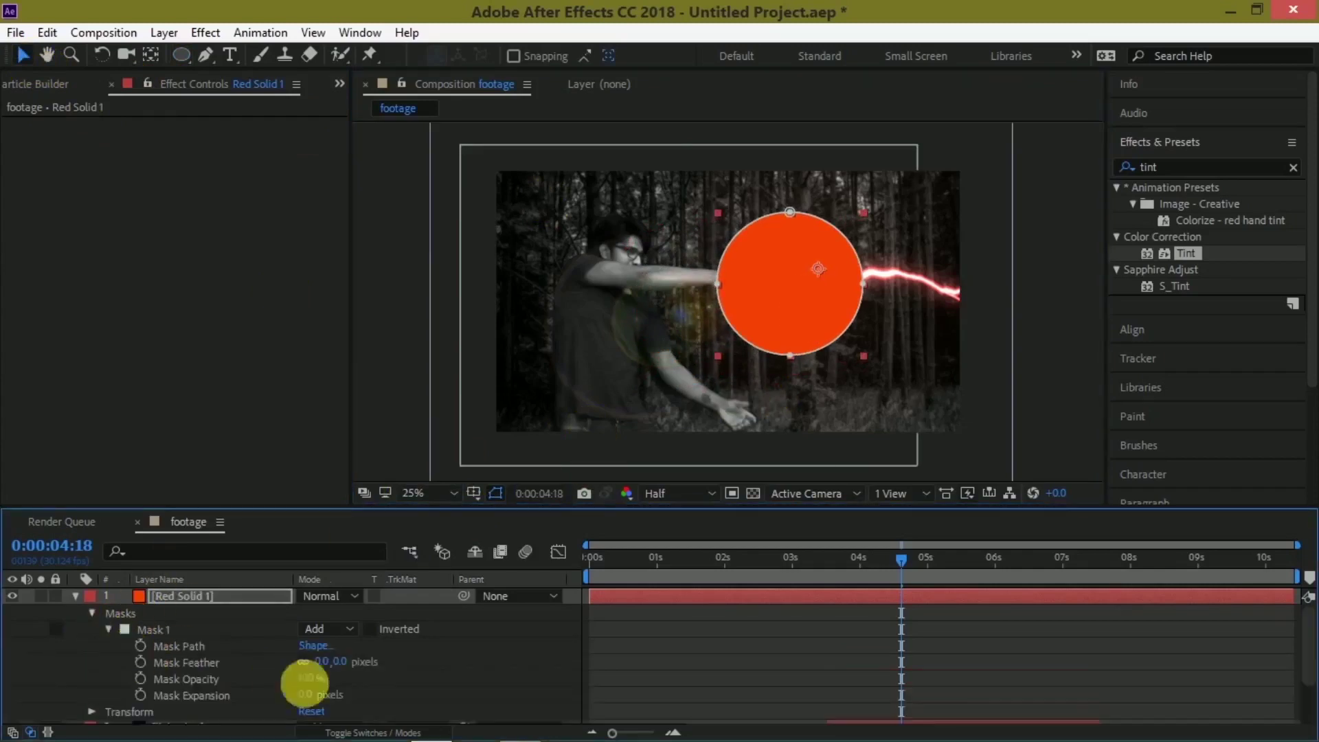
{"action": "mouse_move", "coordinate": [348, 664]}
{"action": "left_mouse_down"}
{"action": "mouse_move", "coordinate": [555, 688]}
{"action": "mouse_move", "coordinate": [761, 670]}
{"action": "left_mouse_up"}
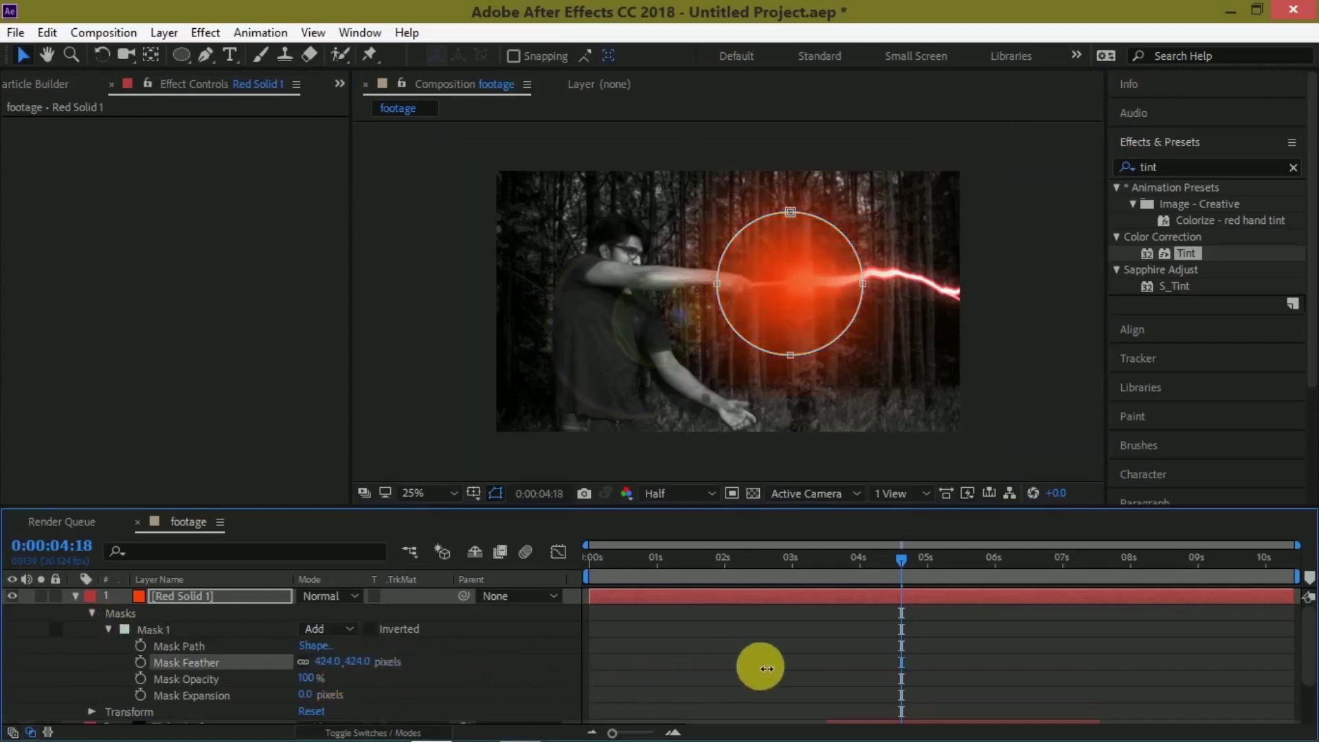
{"action": "left_click", "coordinate": [790, 324]}
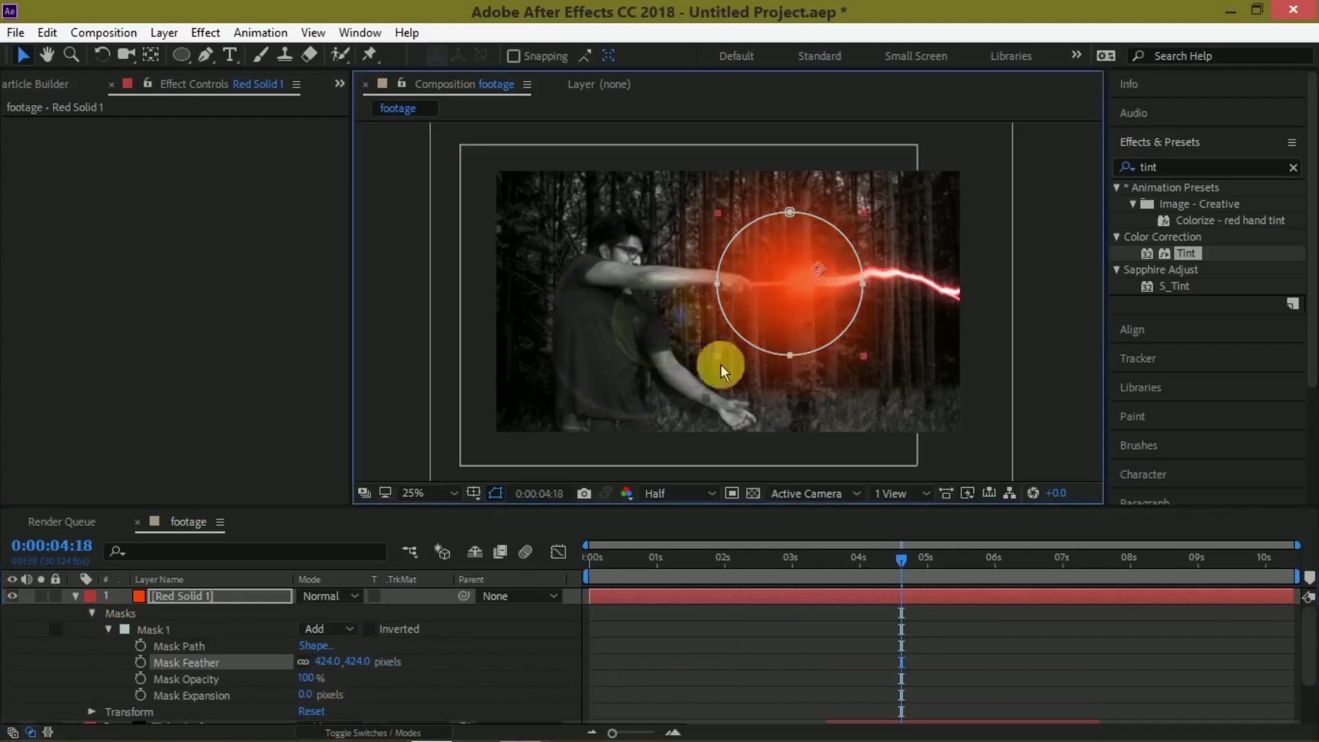
{"action": "scroll", "coordinate": [264, 678], "scroll_direction": "down", "scroll_amount": 1}
- Lower Red Solid 1's opacity to 50%
{"action": "left_click", "coordinate": [86, 661]}
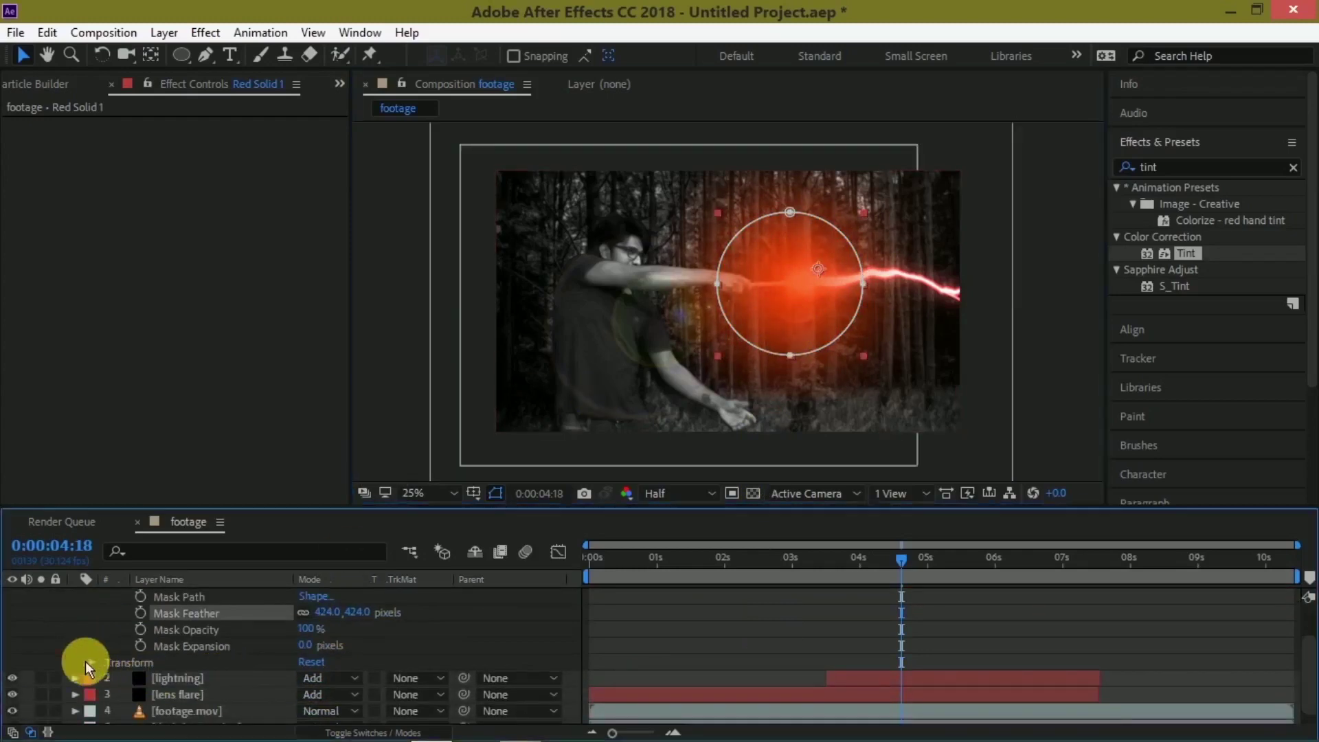
{"action": "scroll", "coordinate": [360, 696], "scroll_direction": "down", "scroll_amount": 1}
{"action": "left_click_drag", "start_coordinate": [302, 715], "coordinate": [265, 717]}
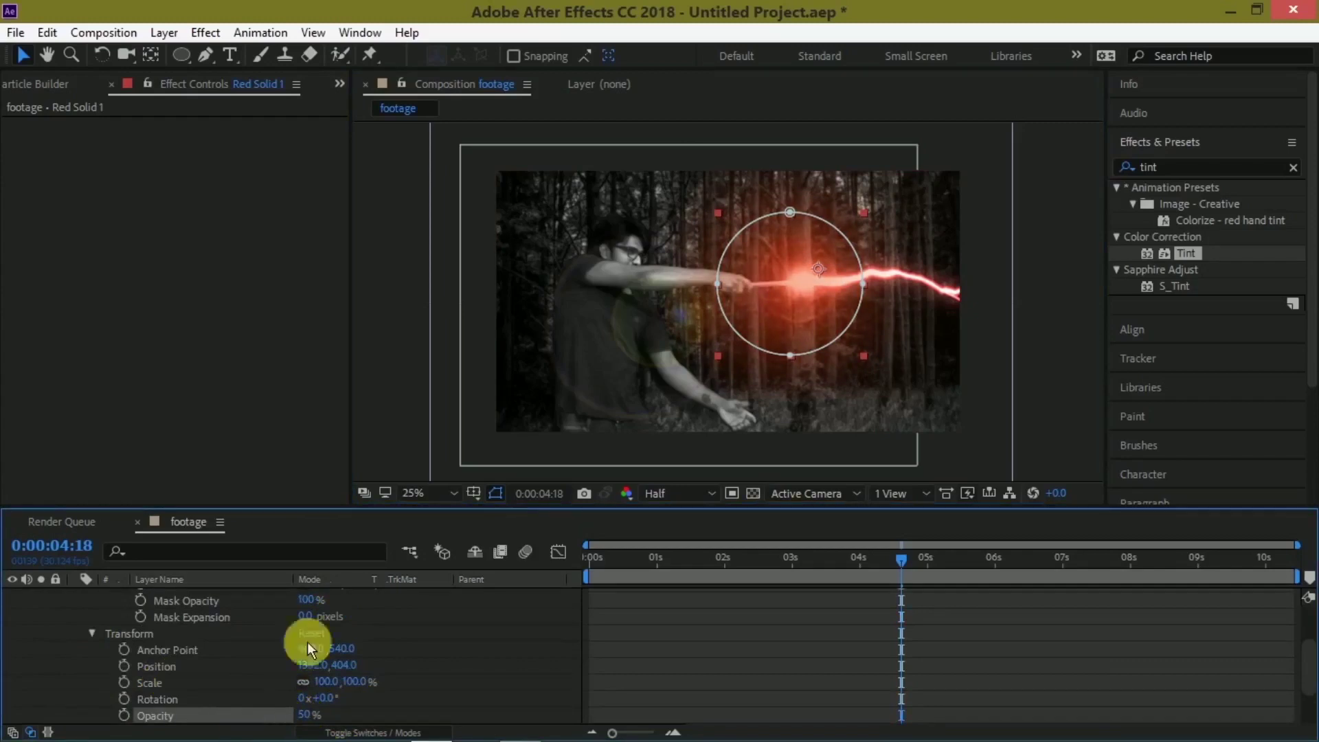
- Scale the red glow to 153% and collapse the layer
{"action": "scroll", "coordinate": [418, 678], "scroll_direction": "up", "scroll_amount": 3}
{"action": "scroll", "coordinate": [417, 677], "scroll_direction": "up", "scroll_amount": 1}
{"action": "scroll", "coordinate": [417, 677], "scroll_direction": "down", "scroll_amount": 6}
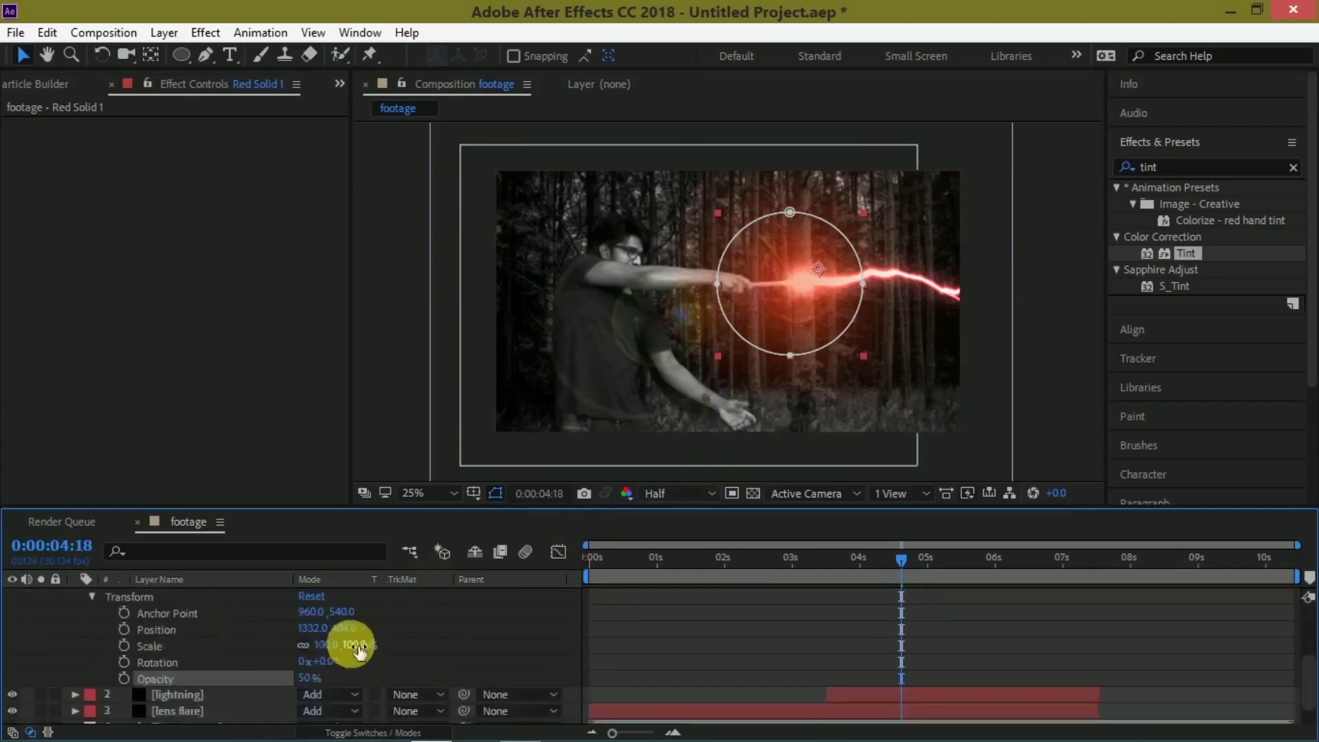
{"action": "mouse_move", "coordinate": [344, 645]}
{"action": "left_mouse_down"}
{"action": "mouse_move", "coordinate": [410, 649]}
{"action": "mouse_move", "coordinate": [399, 645]}
{"action": "left_mouse_up"}
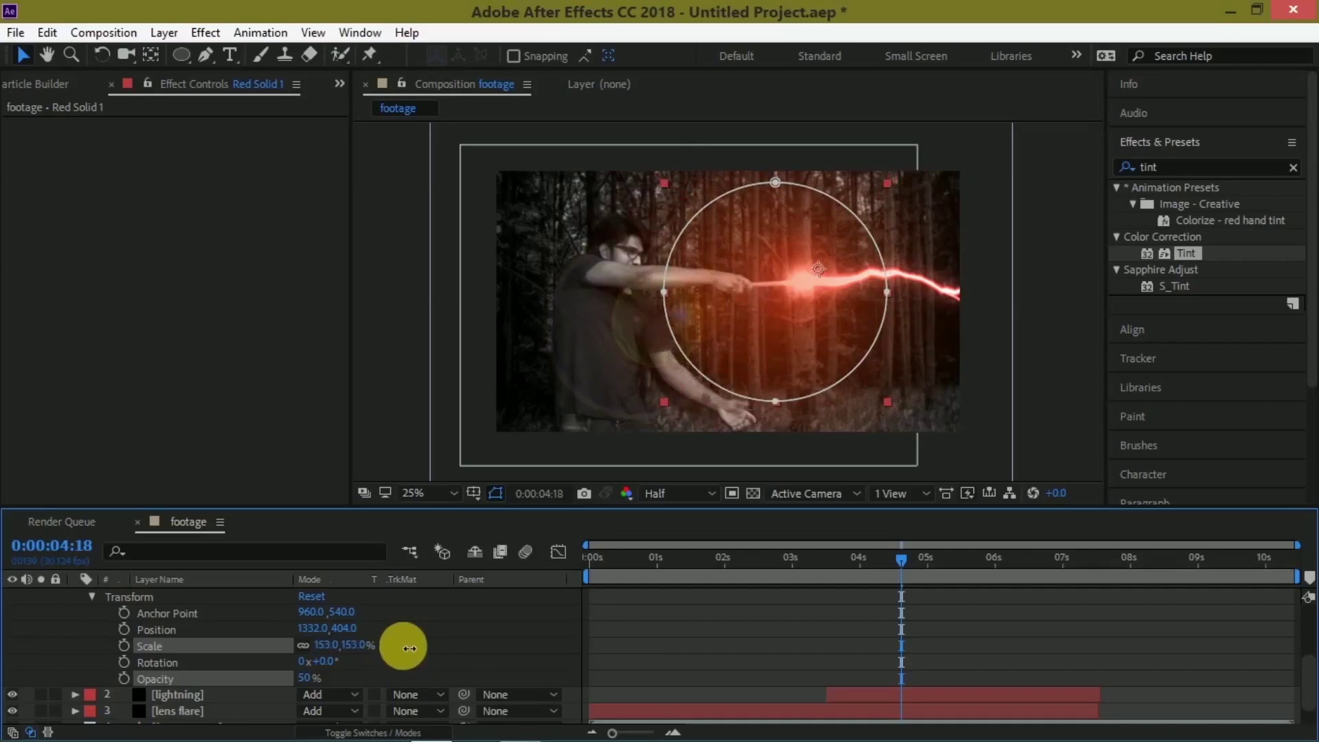
{"action": "scroll", "coordinate": [699, 605], "scroll_direction": "up", "scroll_amount": 2}
{"action": "scroll", "coordinate": [153, 613], "scroll_direction": "up", "scroll_amount": 2}
{"action": "scroll", "coordinate": [153, 612], "scroll_direction": "up", "scroll_amount": 2}
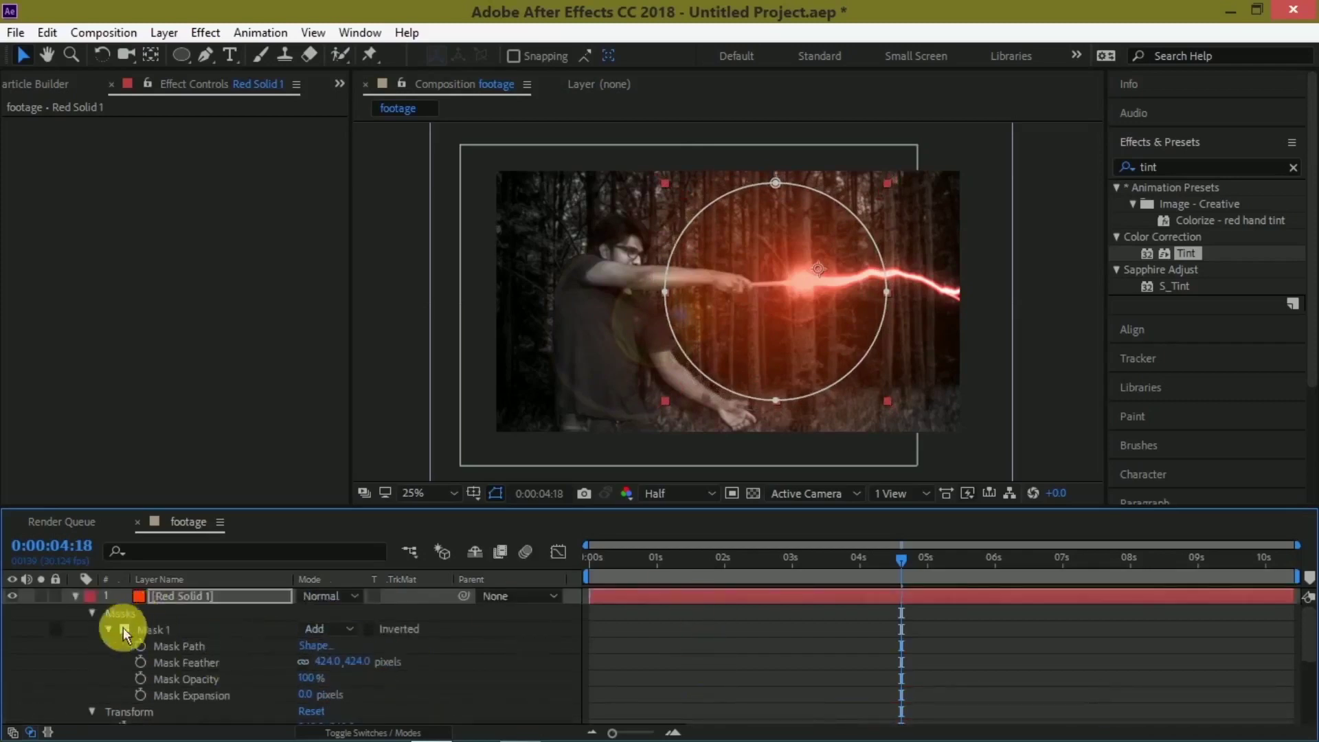
{"action": "left_click", "coordinate": [73, 596]}
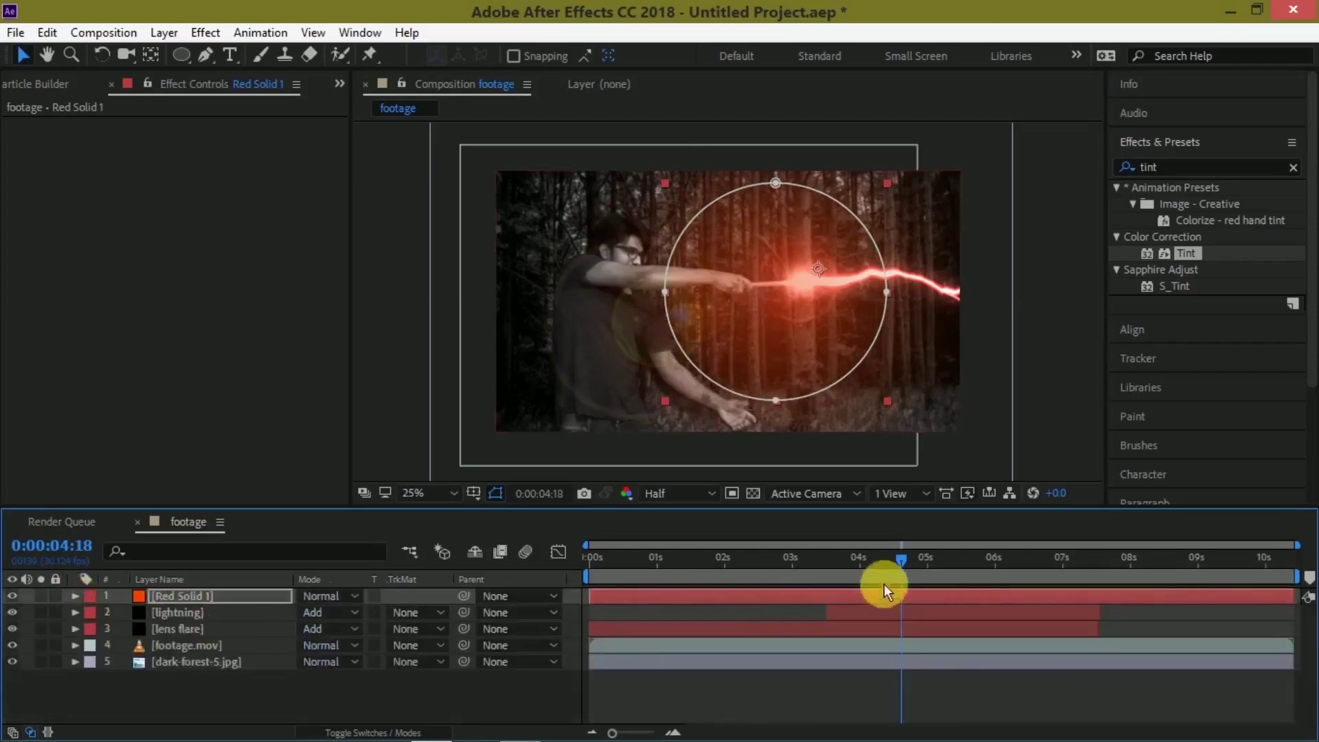
- Trim Red Solid 1 to start with the lightning and end around 0:00:07:17
{"action": "left_click_drag", "start_coordinate": [897, 568], "coordinate": [826, 557]}
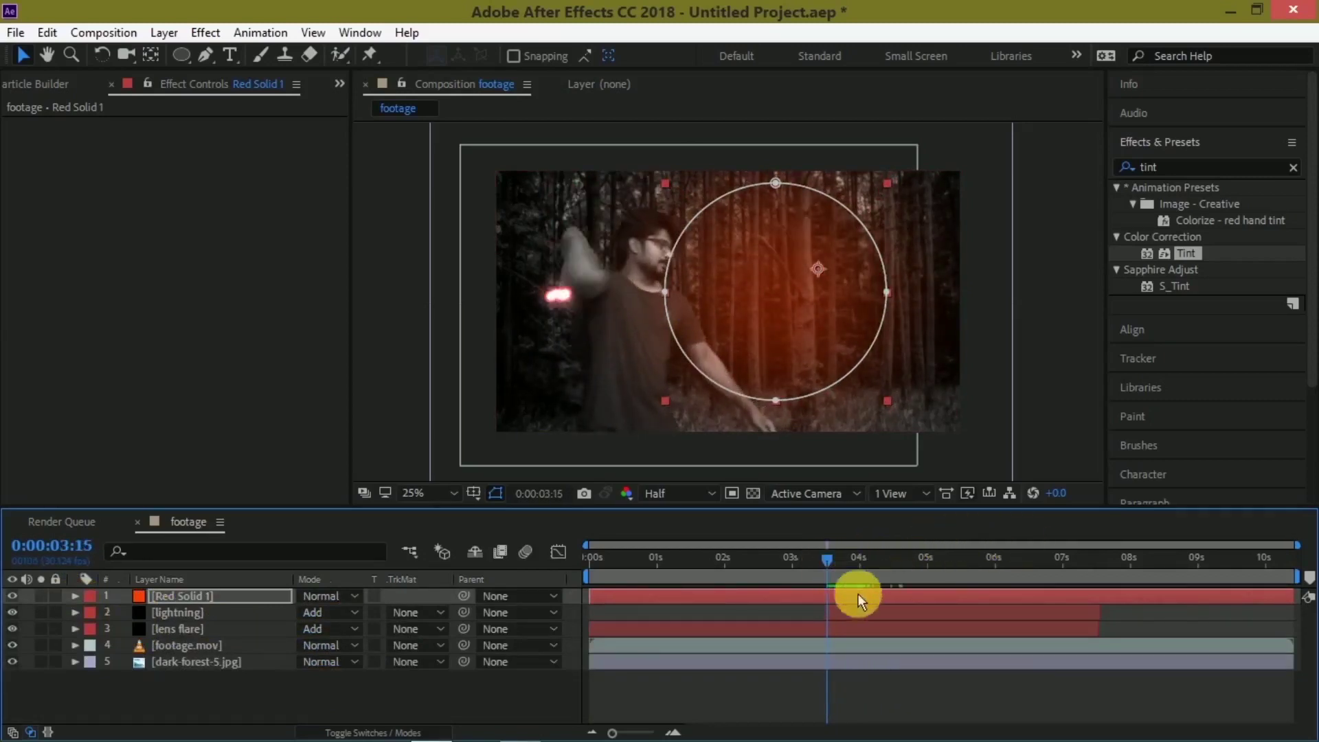
{"action": "left_click_drag", "start_coordinate": [726, 599], "coordinate": [799, 602]}
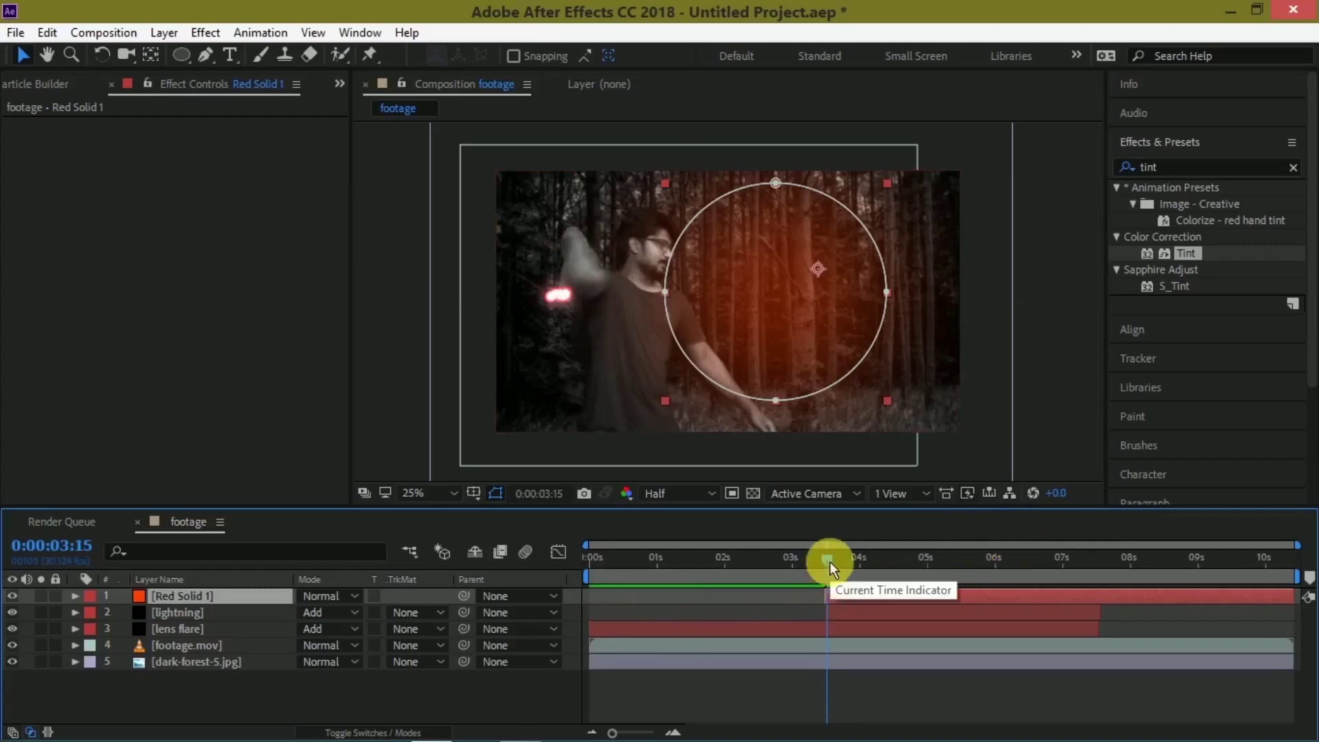
{"action": "left_click_drag", "start_coordinate": [830, 561], "coordinate": [1099, 583]}
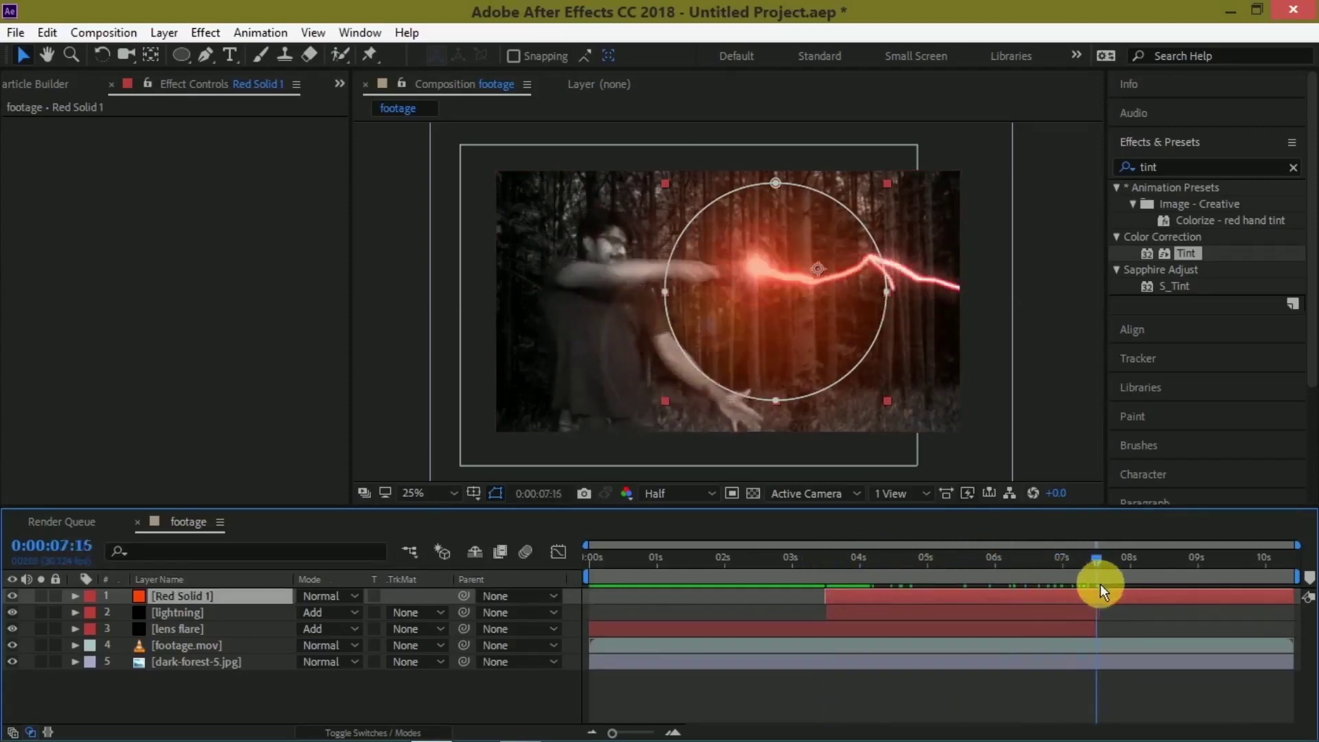
{"action": "scroll", "coordinate": [1199, 483], "scroll_direction": "down", "scroll_amount": 3}
{"action": "left_click", "coordinate": [1194, 492]}
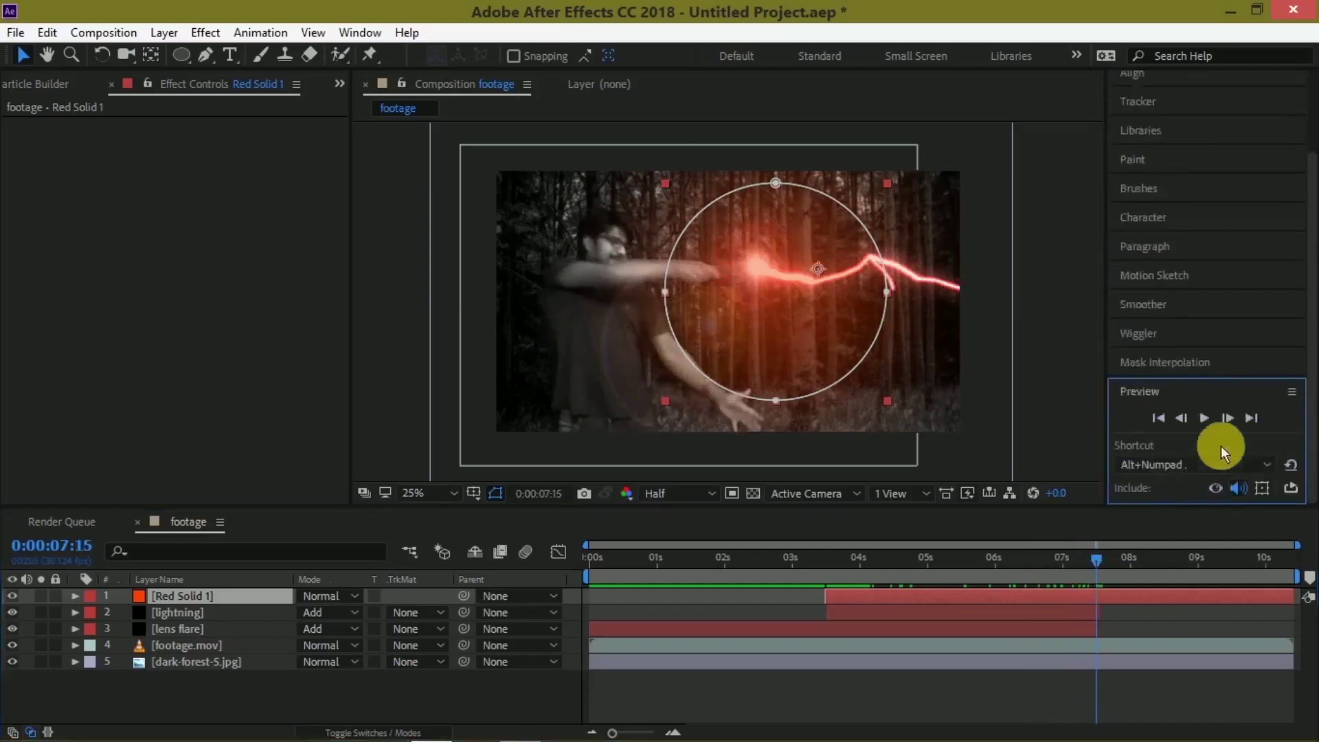
{"action": "left_click", "coordinate": [1227, 424]}
{"action": "left_click", "coordinate": [1226, 424]}
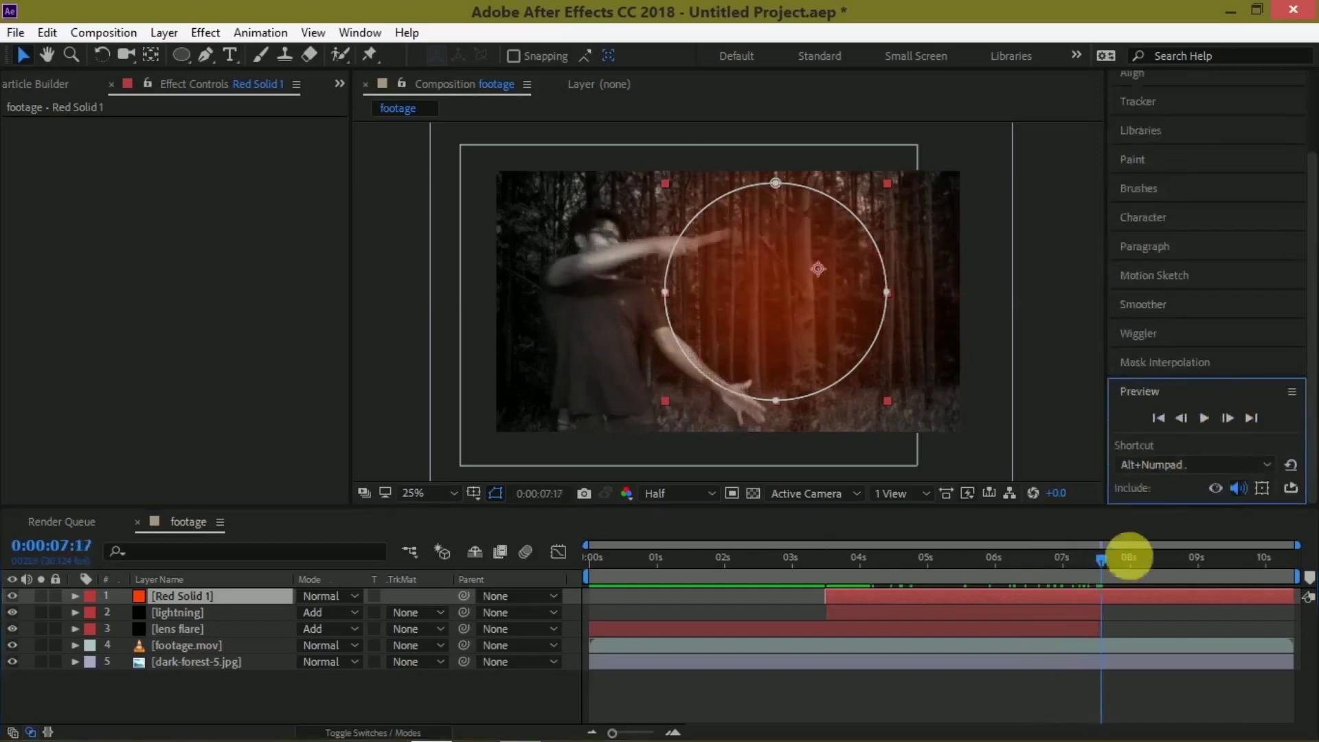
{"action": "left_click", "coordinate": [1103, 591]}
{"action": "key", "text": "alt+bracketright"}
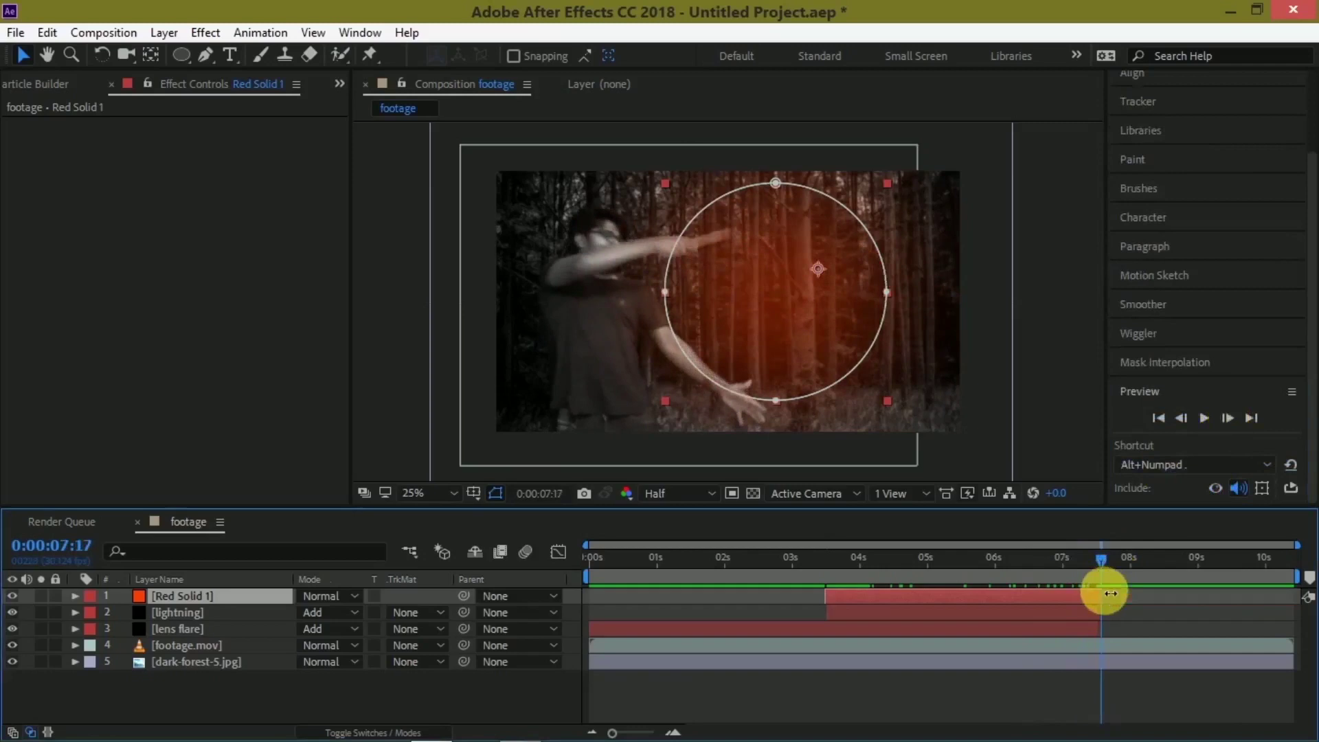
{"action": "left_click_drag", "start_coordinate": [1103, 563], "coordinate": [826, 566]}
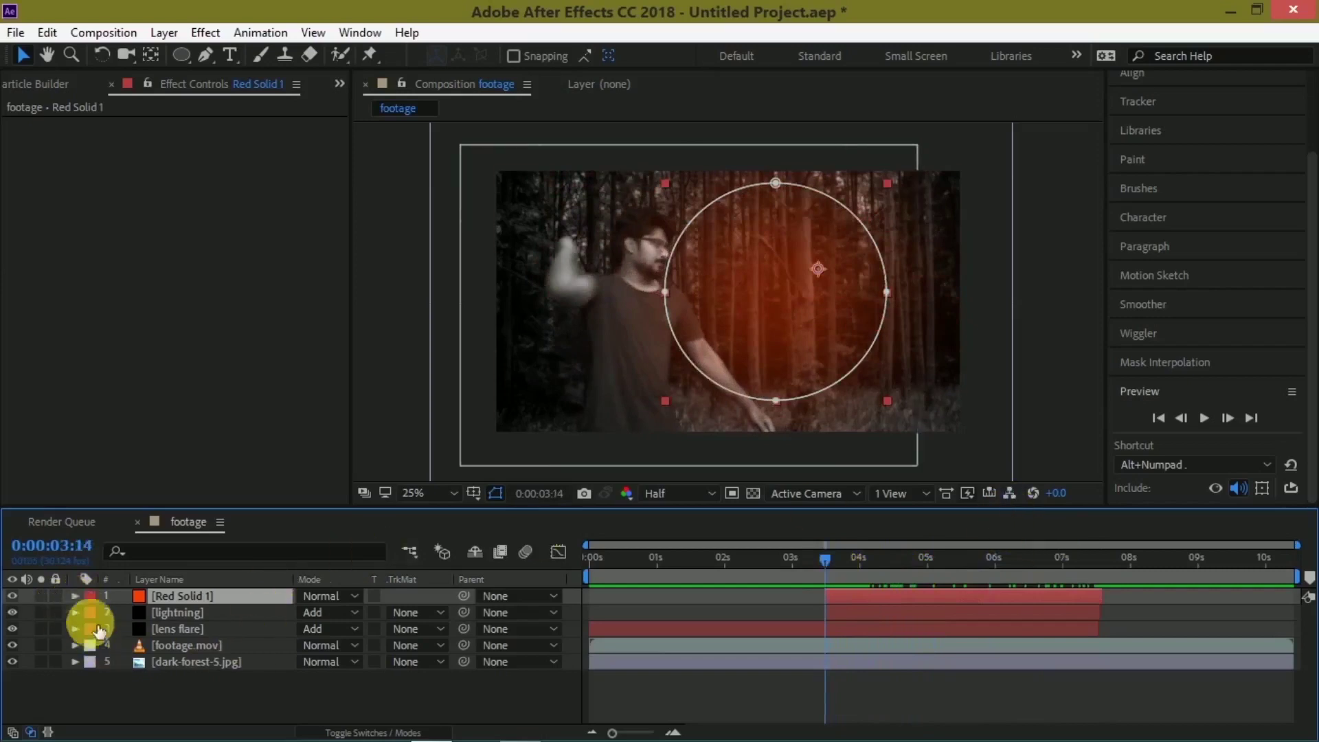
- Link Red Solid 1's Position by expression to the lens flare's Flare Center, then scrub to verify
{"action": "left_click", "coordinate": [75, 628]}
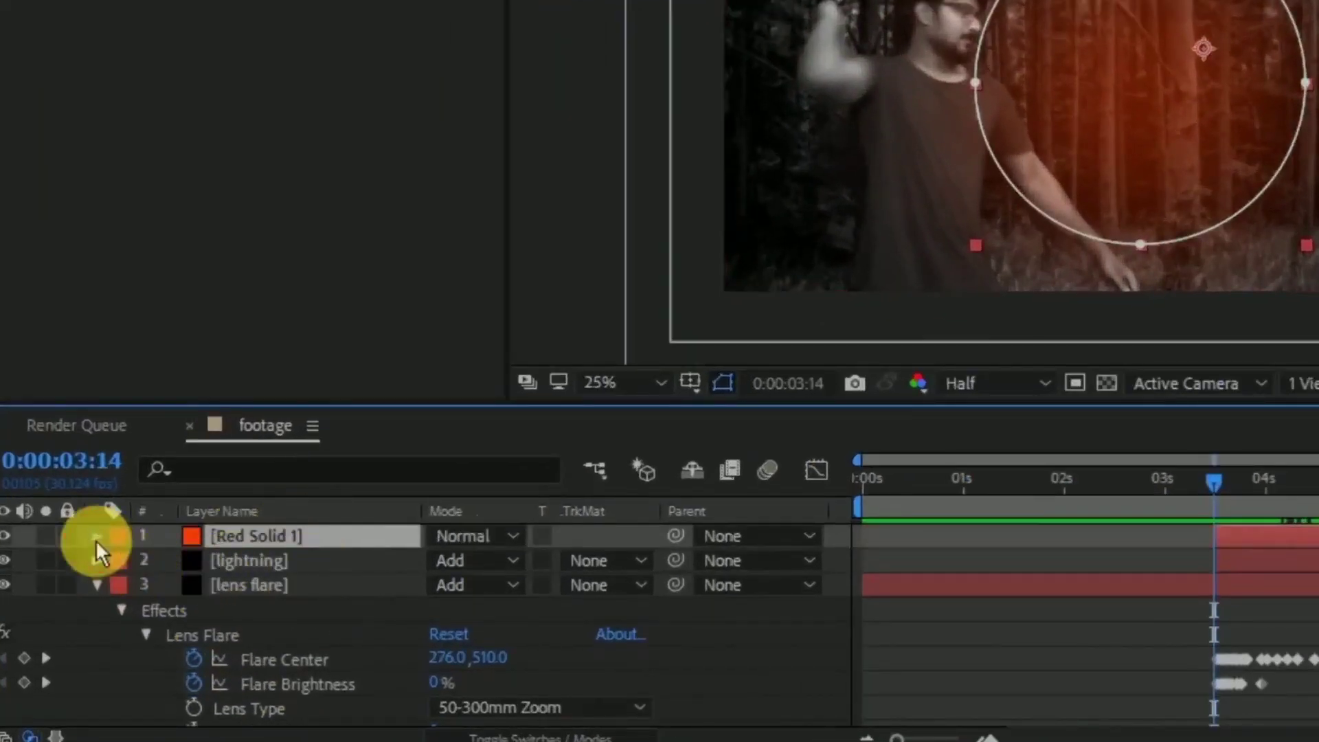
{"action": "left_click", "coordinate": [97, 536], "text": "ctrl"}
{"action": "scroll", "coordinate": [329, 583], "scroll_direction": "down", "scroll_amount": 2}
{"action": "scroll", "coordinate": [316, 588], "scroll_direction": "down", "scroll_amount": 5}
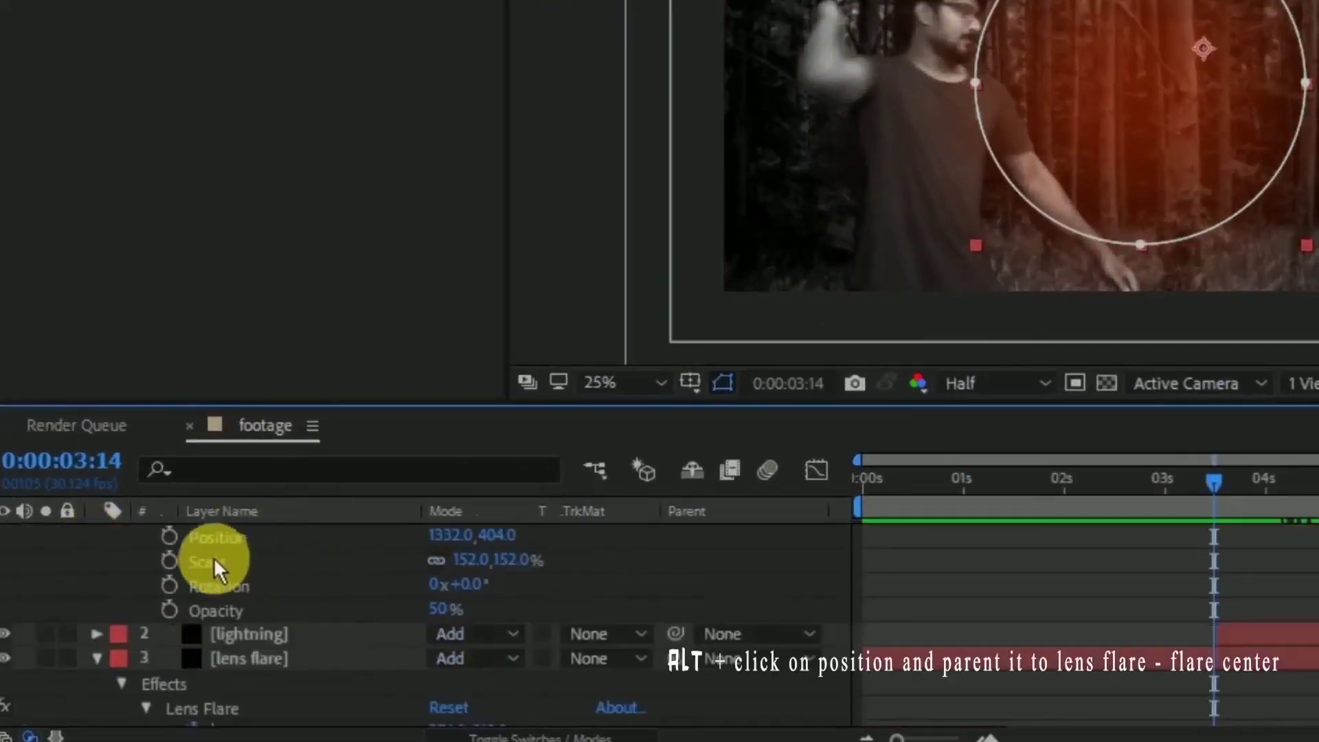
{"action": "left_click", "coordinate": [168, 535], "text": "alt"}
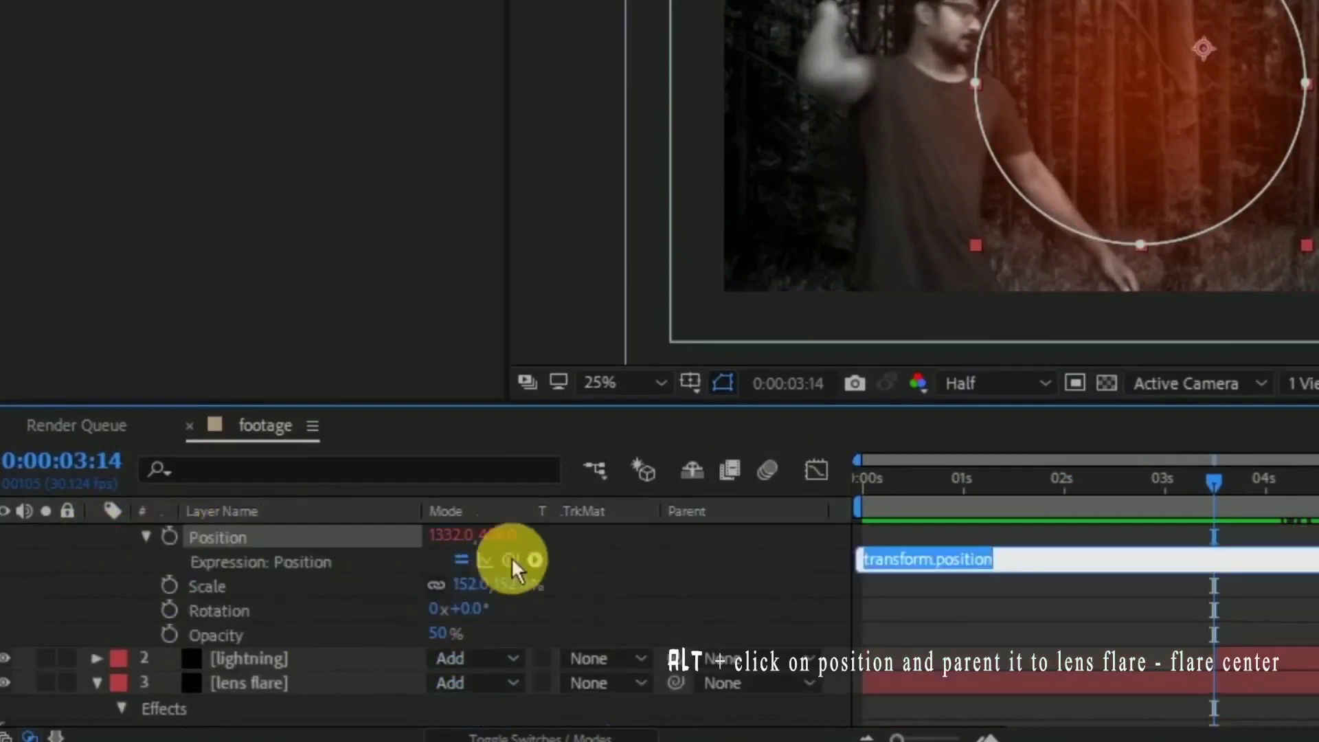
{"action": "mouse_move", "coordinate": [511, 558]}
{"action": "left_mouse_down"}
{"action": "mouse_move", "coordinate": [416, 631]}
{"action": "mouse_move", "coordinate": [291, 548]}
{"action": "left_mouse_up"}
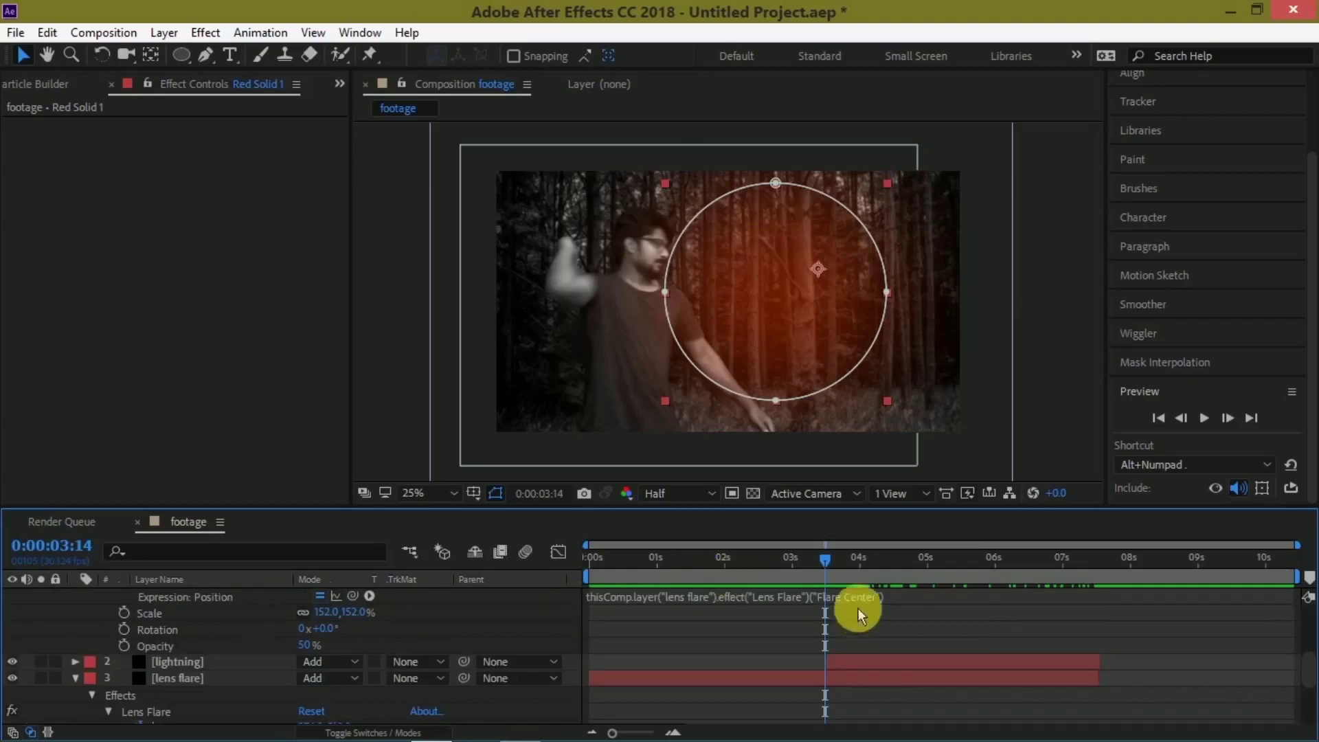
{"action": "left_click_drag", "start_coordinate": [823, 557], "coordinate": [826, 560]}
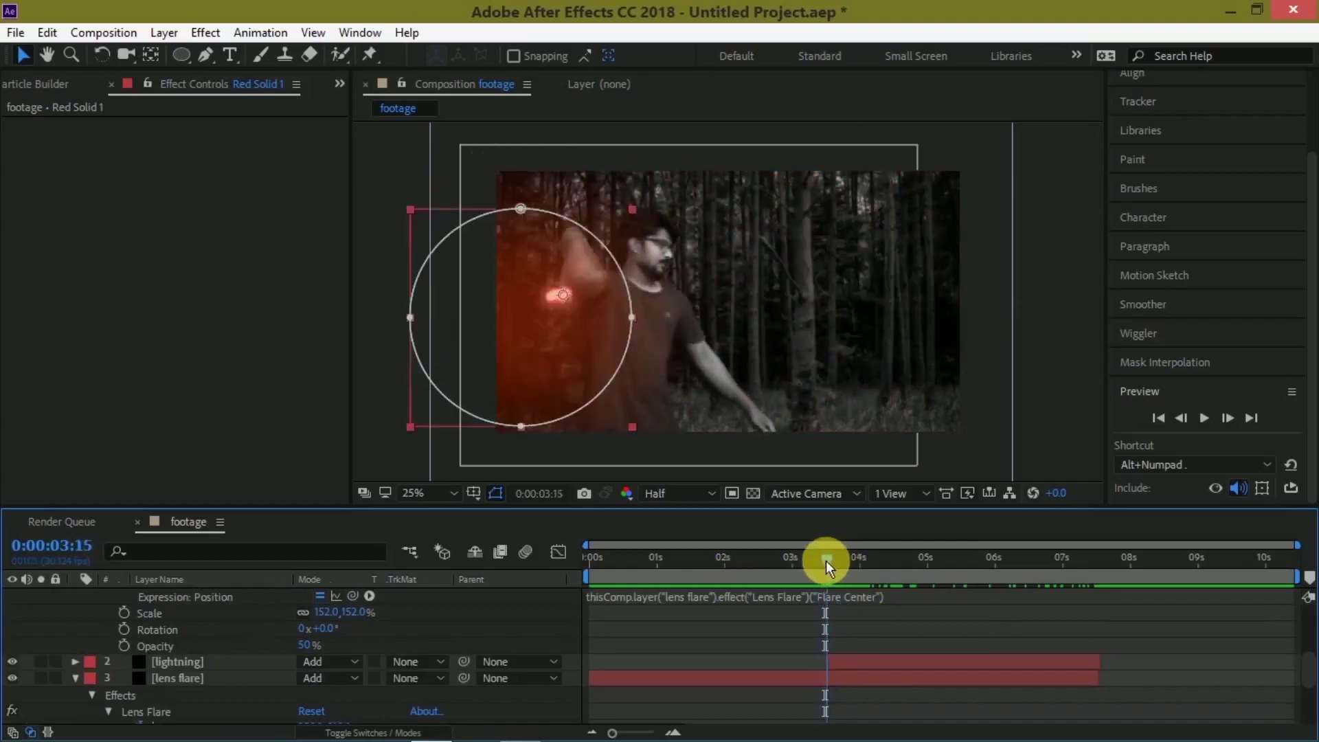
- Step to the first frame with the flare, 0:00:03:14, and select Red Solid 1
{"action": "left_click", "coordinate": [1182, 417]}
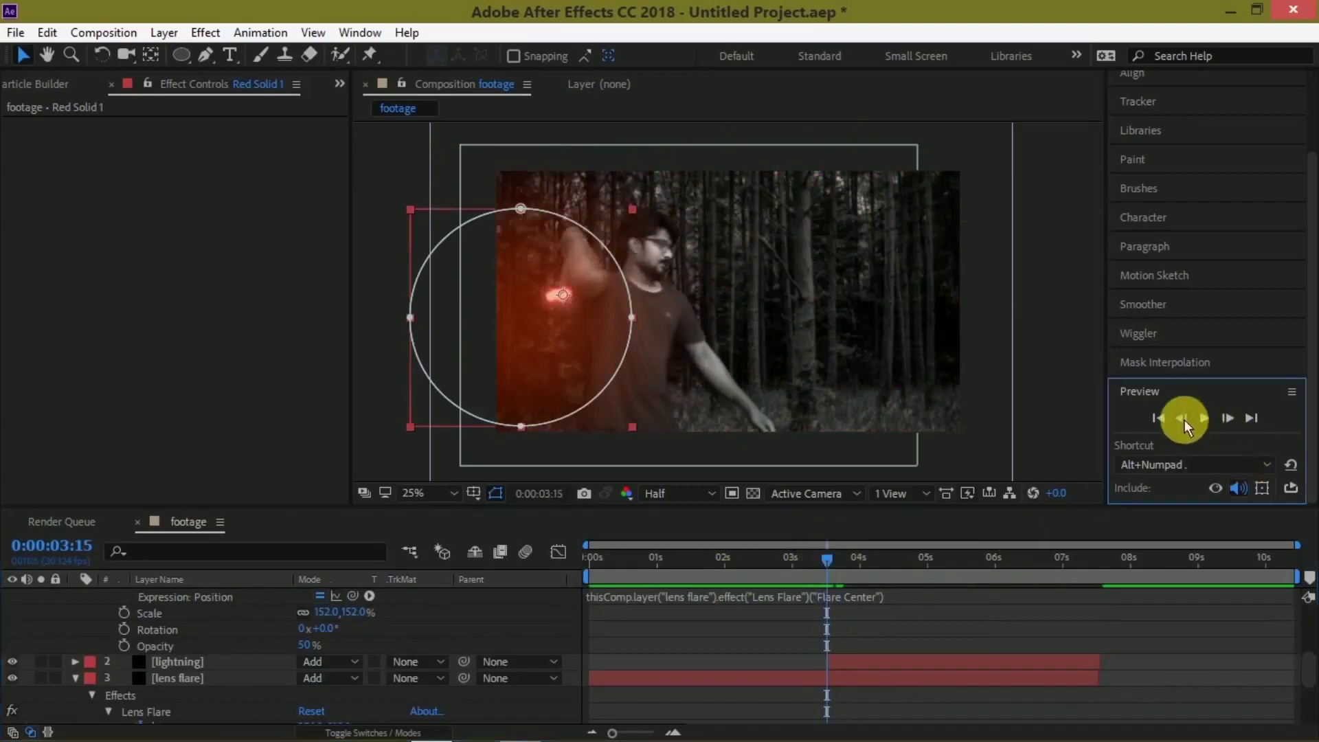
{"action": "left_click", "coordinate": [1183, 418]}
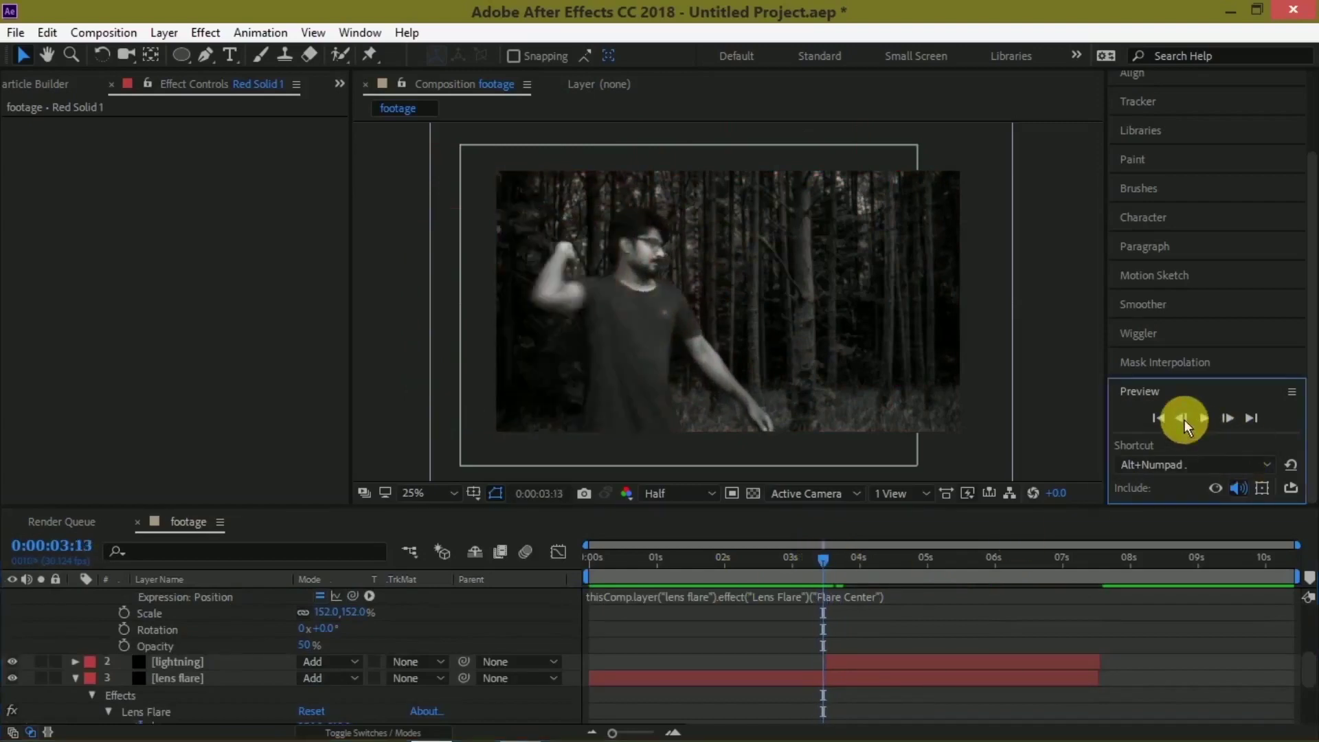
{"action": "left_click", "coordinate": [1227, 418]}
{"action": "scroll", "coordinate": [892, 630], "scroll_direction": "up", "scroll_amount": 2}
{"action": "scroll", "coordinate": [875, 620], "scroll_direction": "up", "scroll_amount": 2}
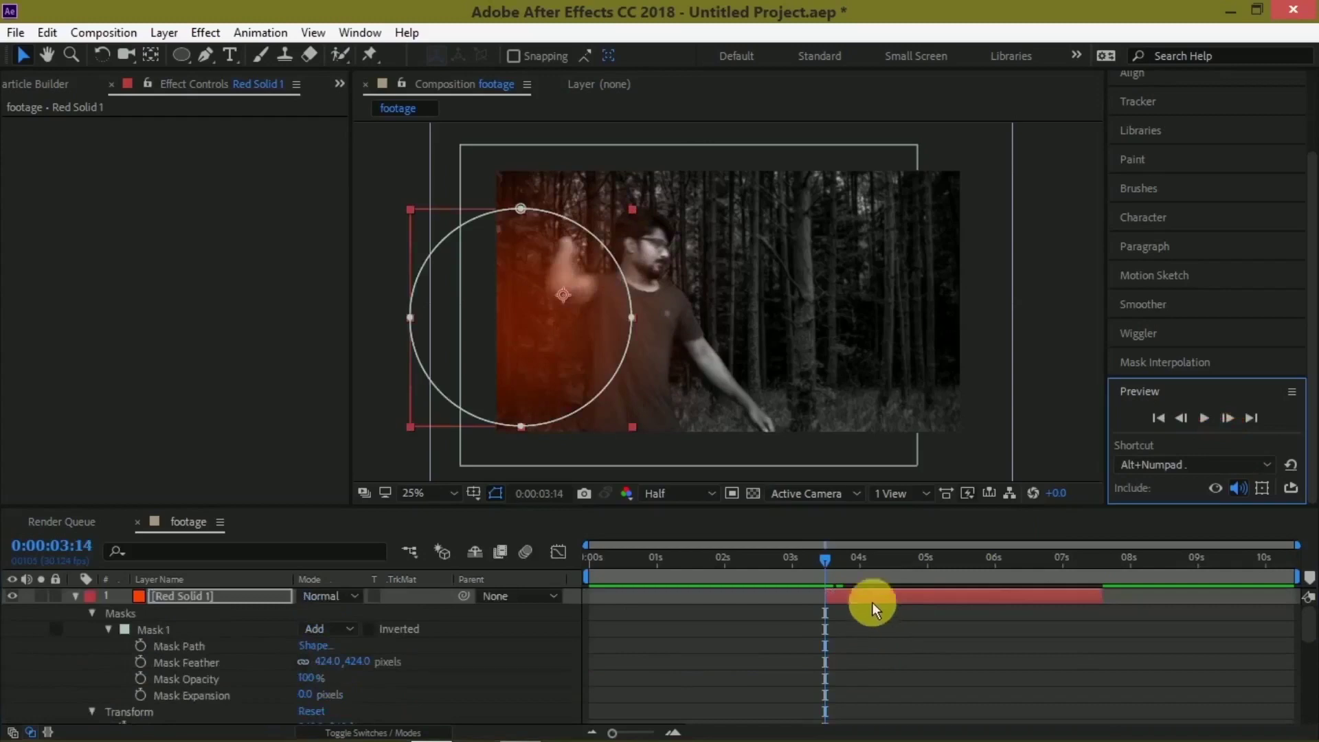
{"action": "left_click", "coordinate": [865, 591]}
{"action": "scroll", "coordinate": [190, 680], "scroll_direction": "down", "scroll_amount": 4}
{"action": "scroll", "coordinate": [147, 633], "scroll_direction": "down", "scroll_amount": 1}
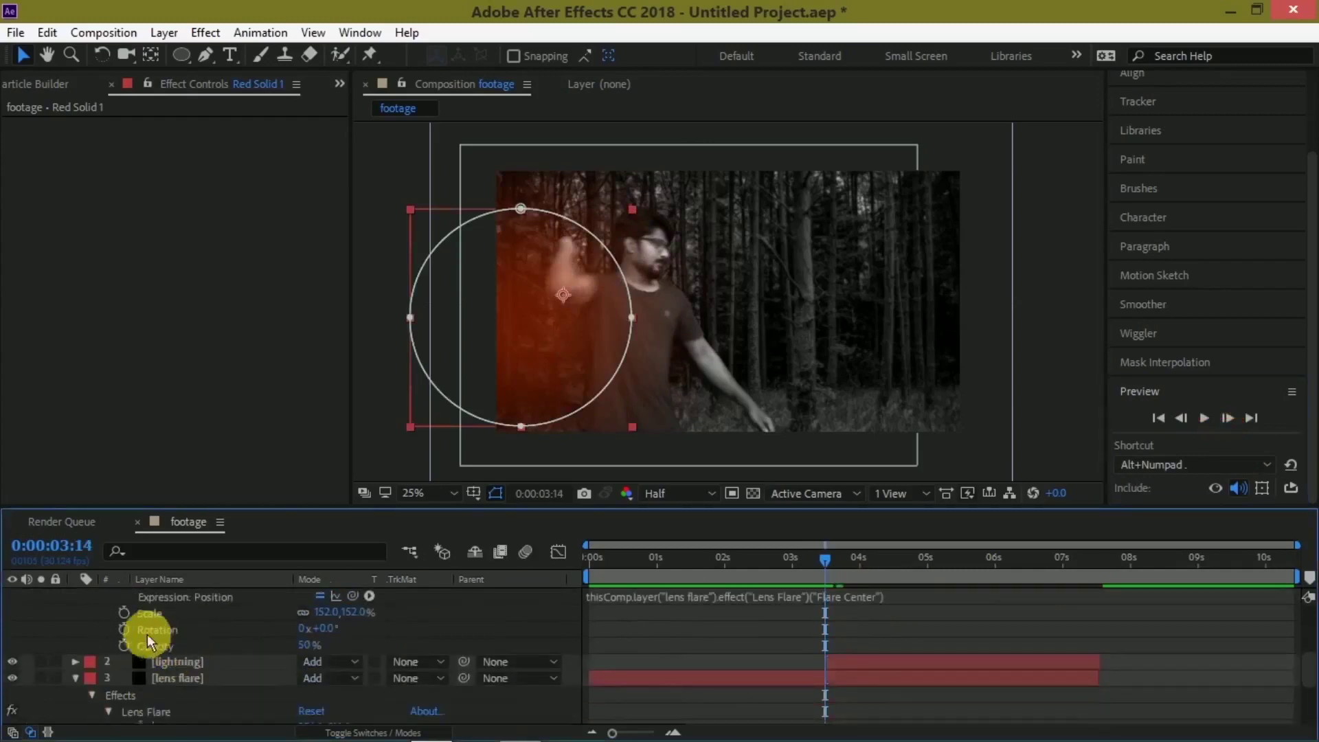
- Keyframe Red Solid 1's opacity at 0% at 0:00:03:14 and 50% at 0:00:03:22
{"action": "left_click", "coordinate": [124, 644]}
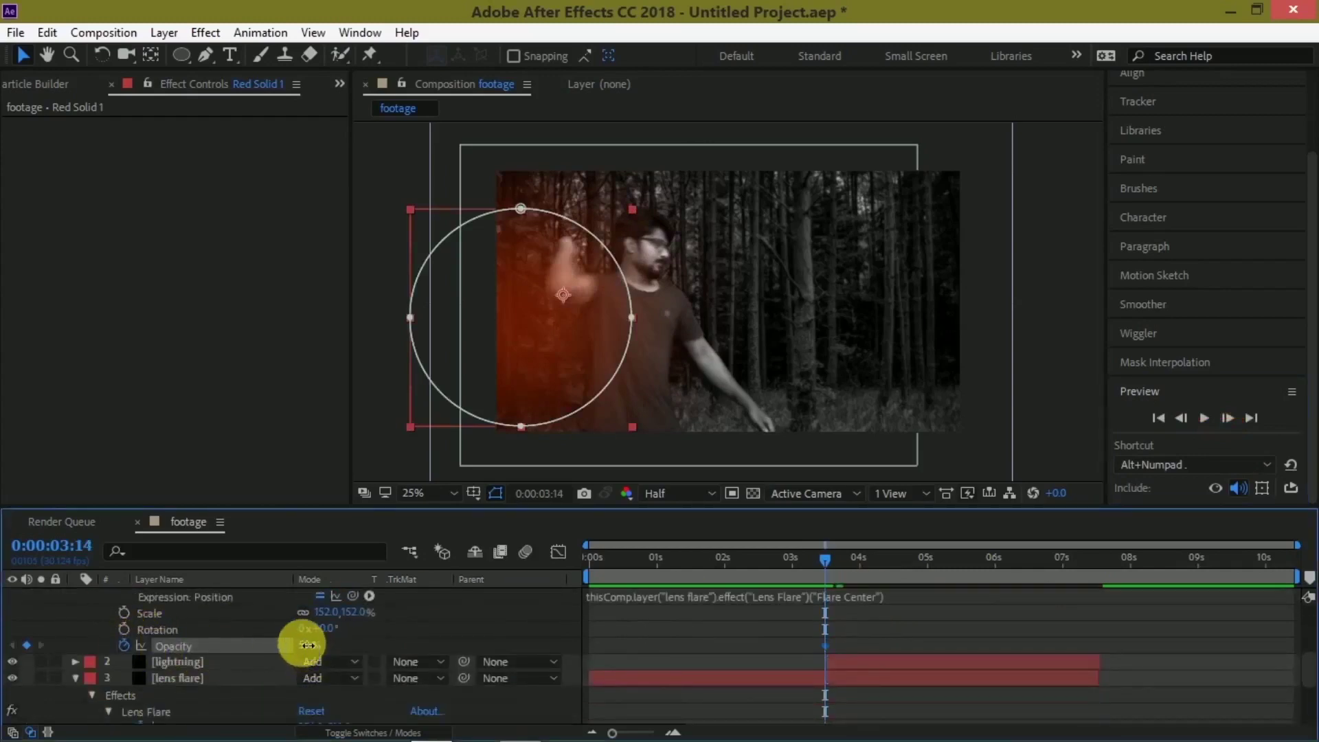
{"action": "left_click_drag", "start_coordinate": [308, 645], "coordinate": [139, 633]}
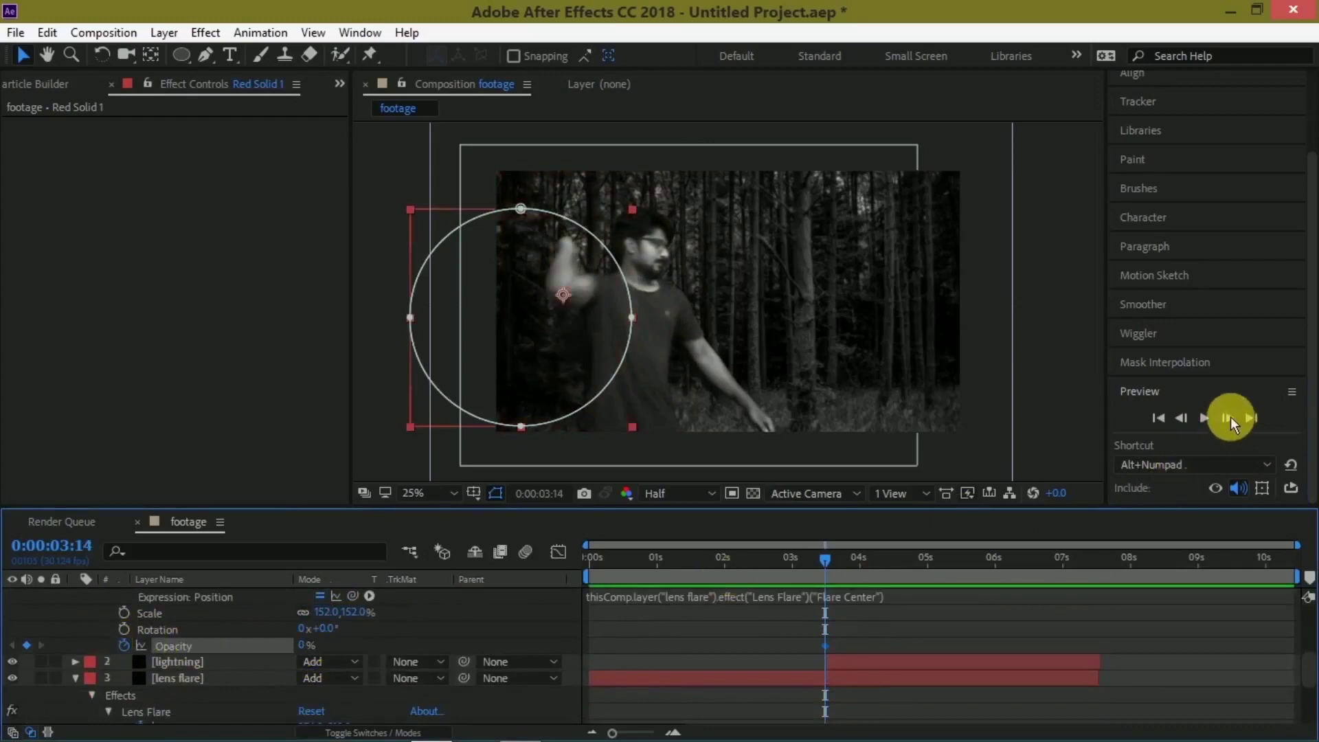
{"action": "left_click", "coordinate": [1230, 416]}
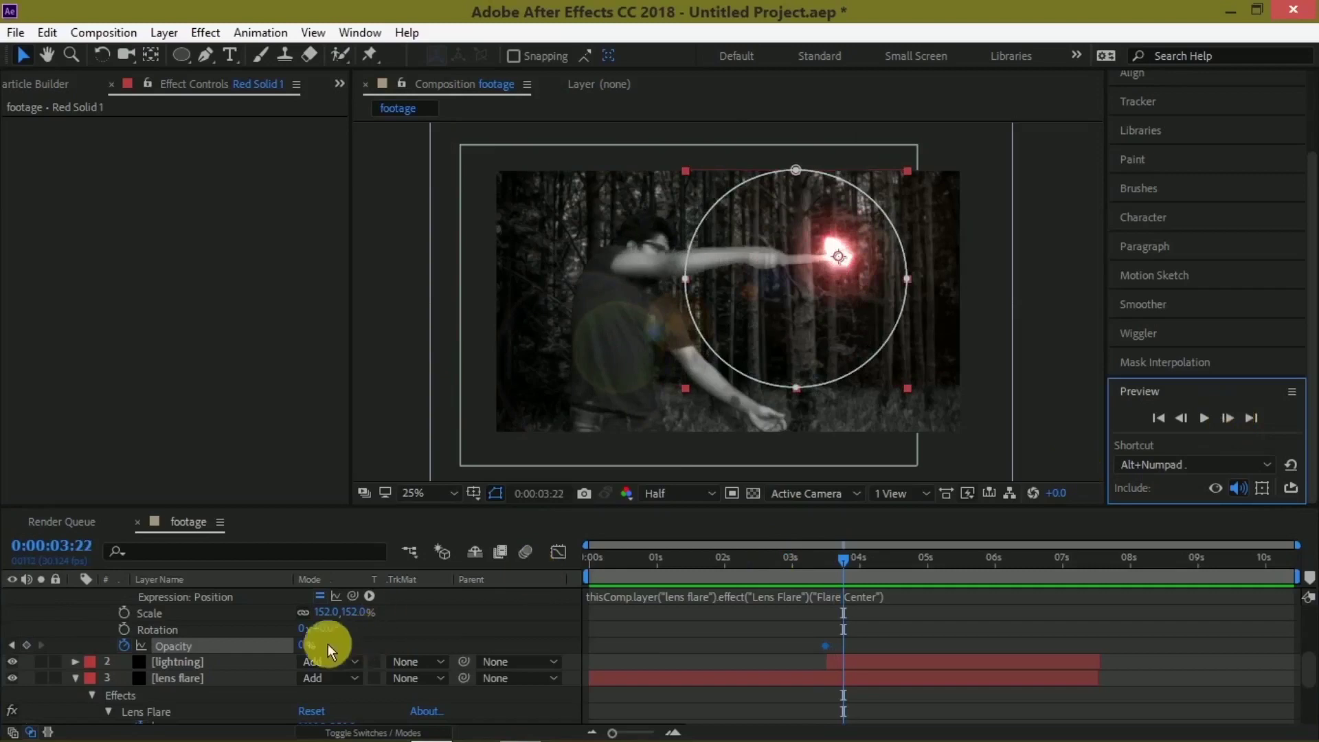
{"action": "left_click", "coordinate": [299, 644]}
{"action": "type", "text": "50"}
{"action": "left_click", "coordinate": [471, 626]}
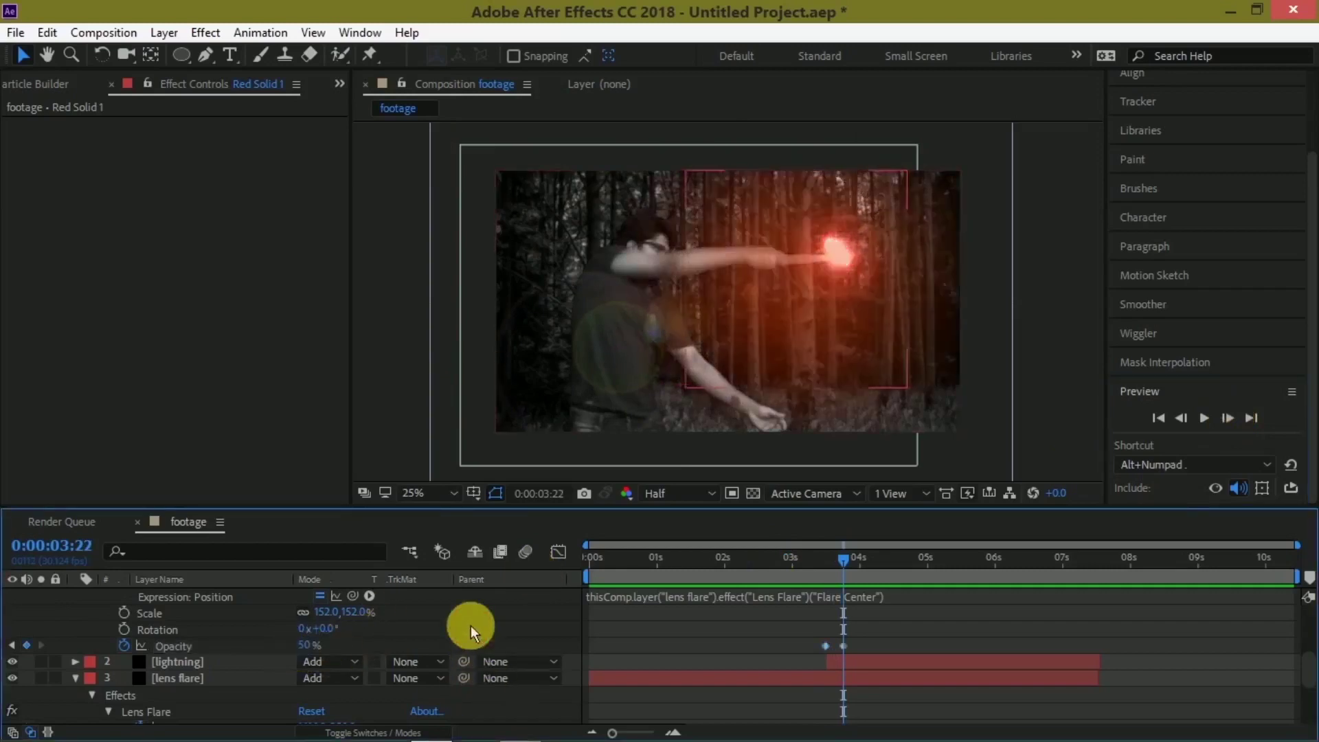
- Play back the composition to review the lightning shot, then stop it
{"action": "key", "text": "space"}
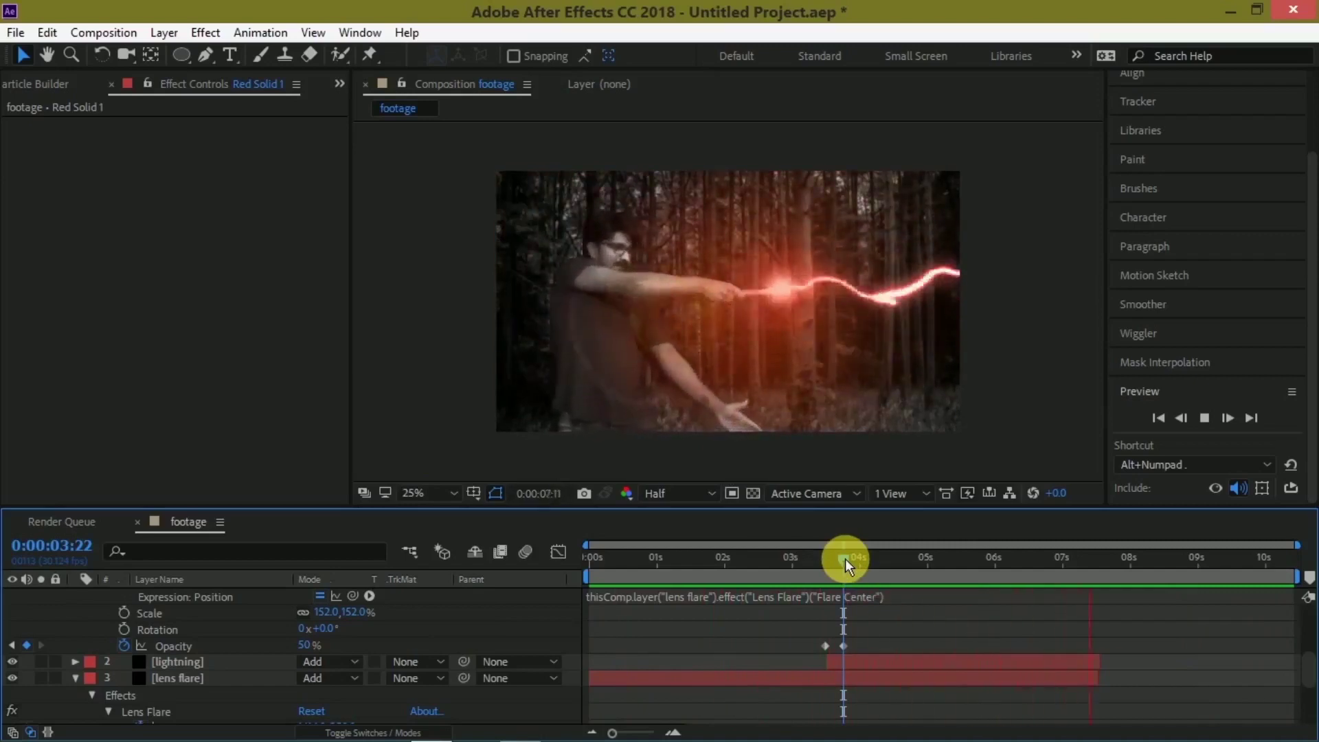
{"action": "key", "text": "space"}
{"action": "scroll", "coordinate": [220, 623], "scroll_direction": "up", "scroll_amount": 3}
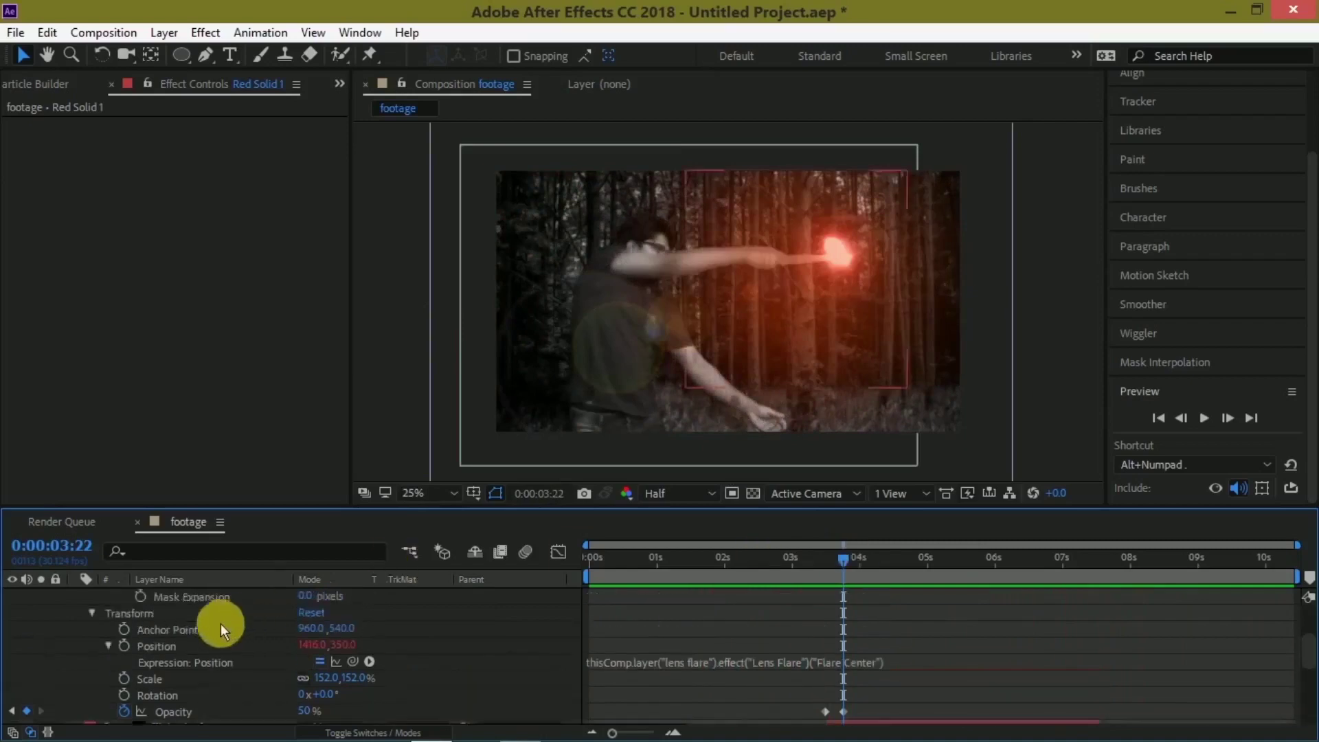
{"action": "scroll", "coordinate": [85, 622], "scroll_direction": "up", "scroll_amount": 3}
- Collapse Red Solid 1 and the lens flare layer, select Red Solid 1, and open the Layer menu
{"action": "left_click", "coordinate": [74, 596]}
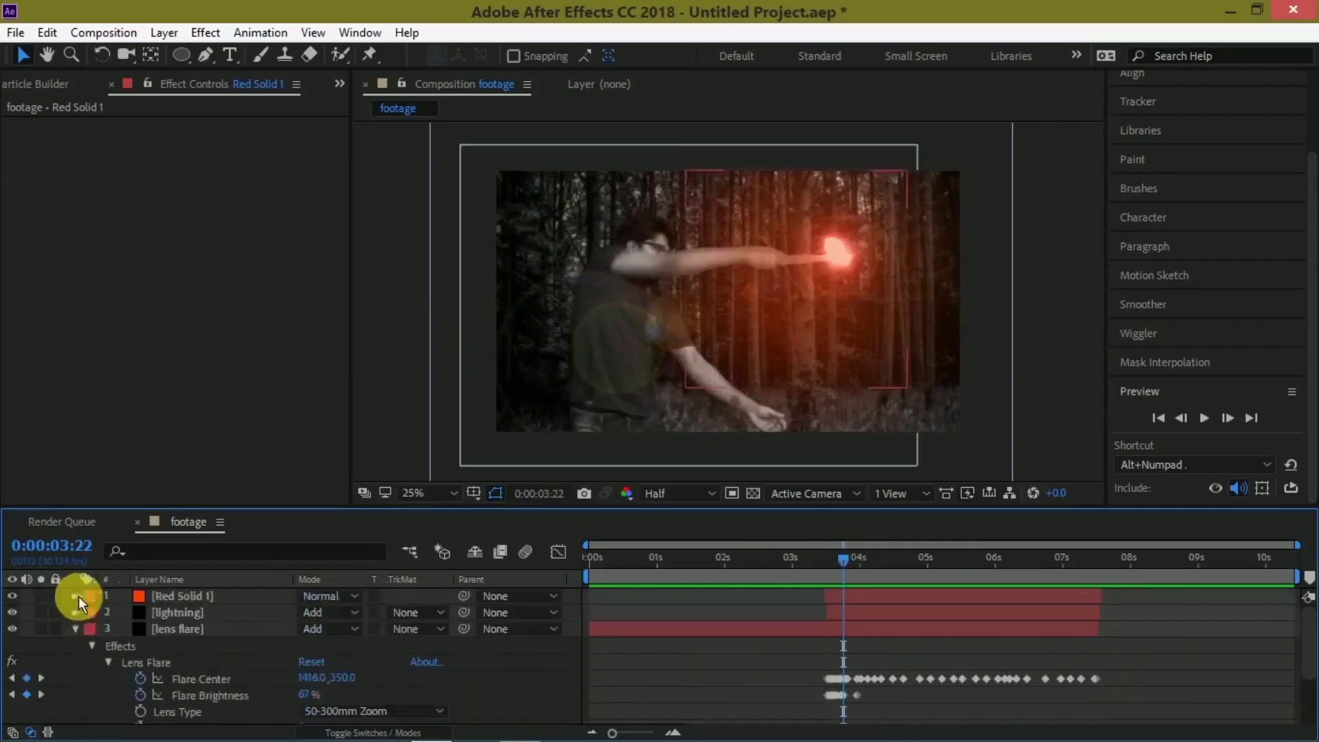
{"action": "left_click", "coordinate": [73, 629]}
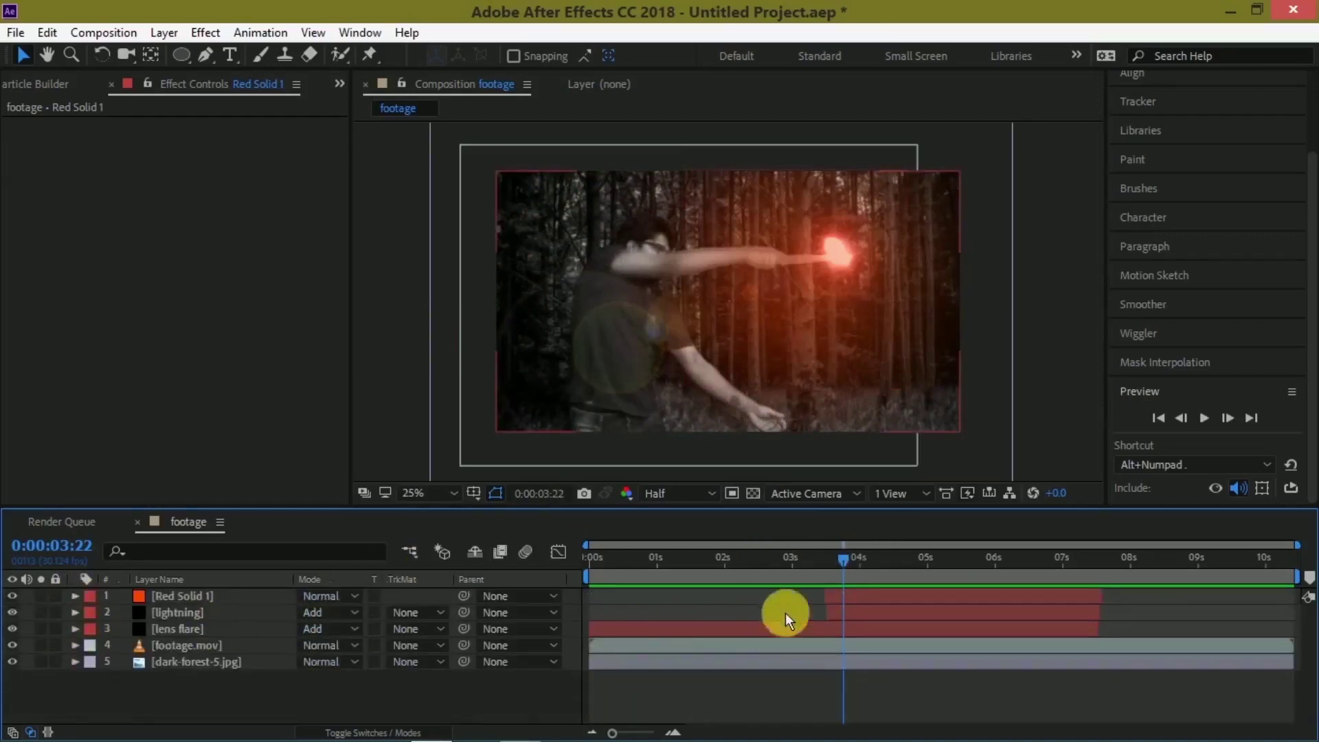
{"action": "left_click", "coordinate": [839, 596]}
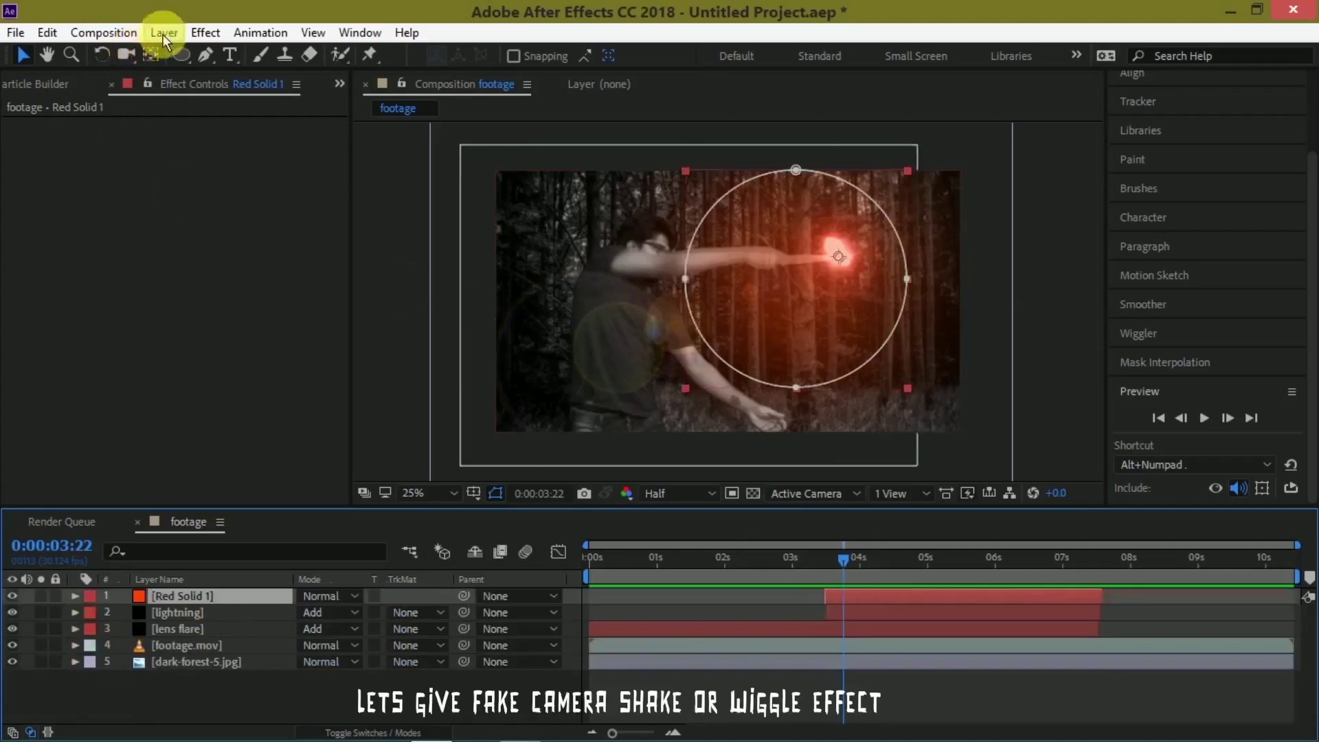
{"action": "left_click", "coordinate": [163, 32]}
- Create a new adjustment layer and rename it wiggle
{"action": "mouse_move", "coordinate": [143, 52]}
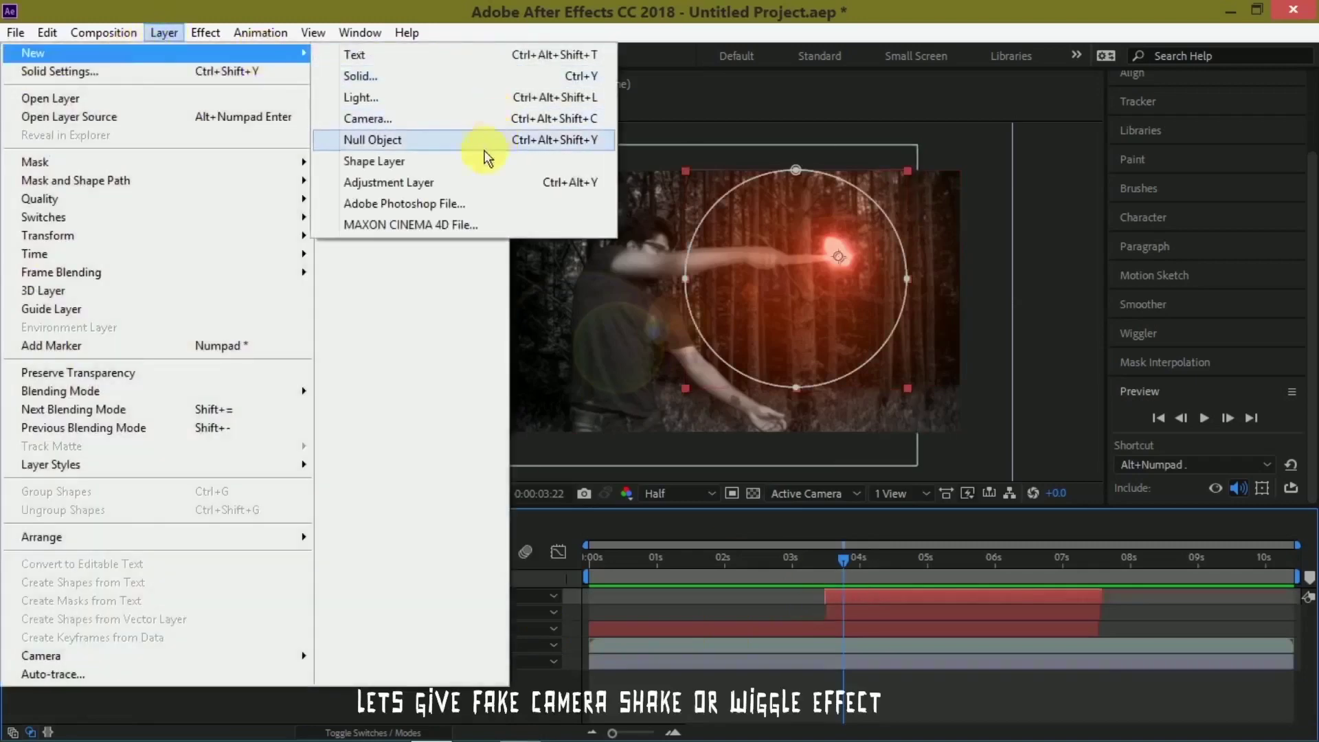
{"action": "left_click", "coordinate": [428, 180]}
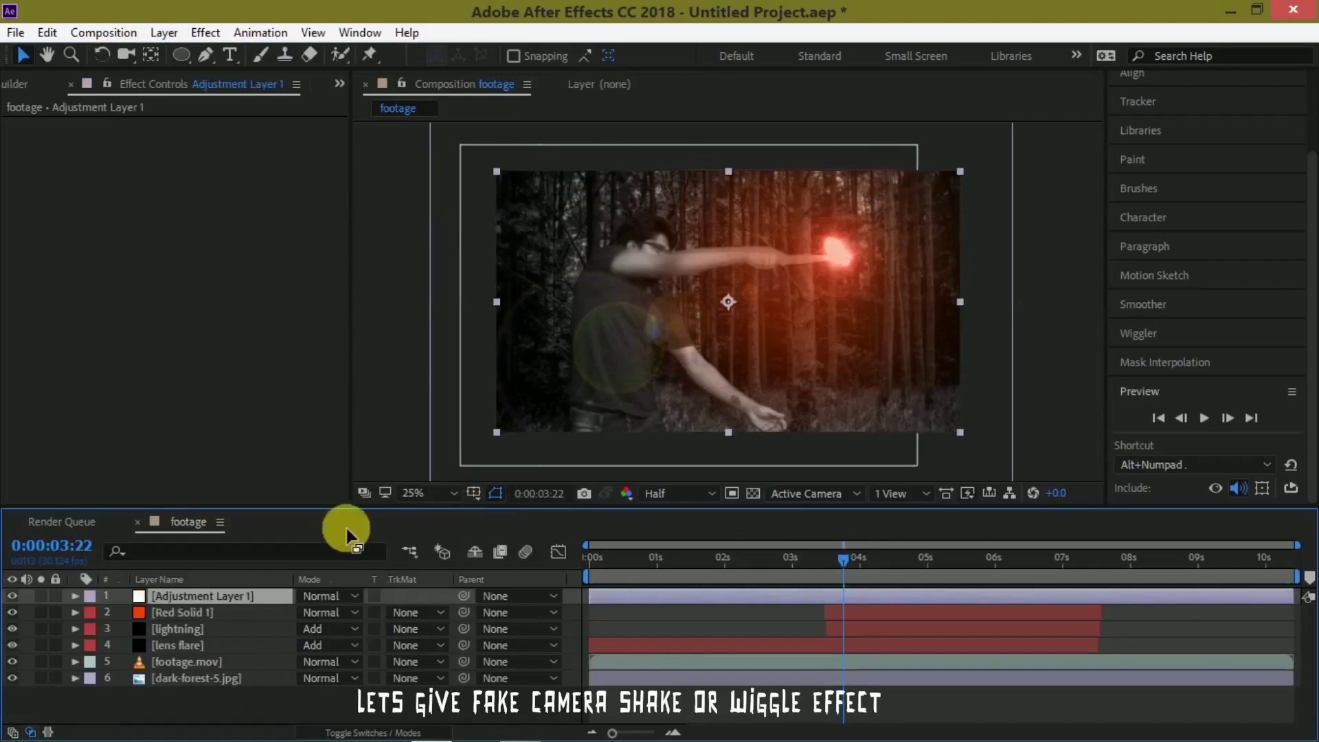
{"action": "right_click", "coordinate": [228, 597]}
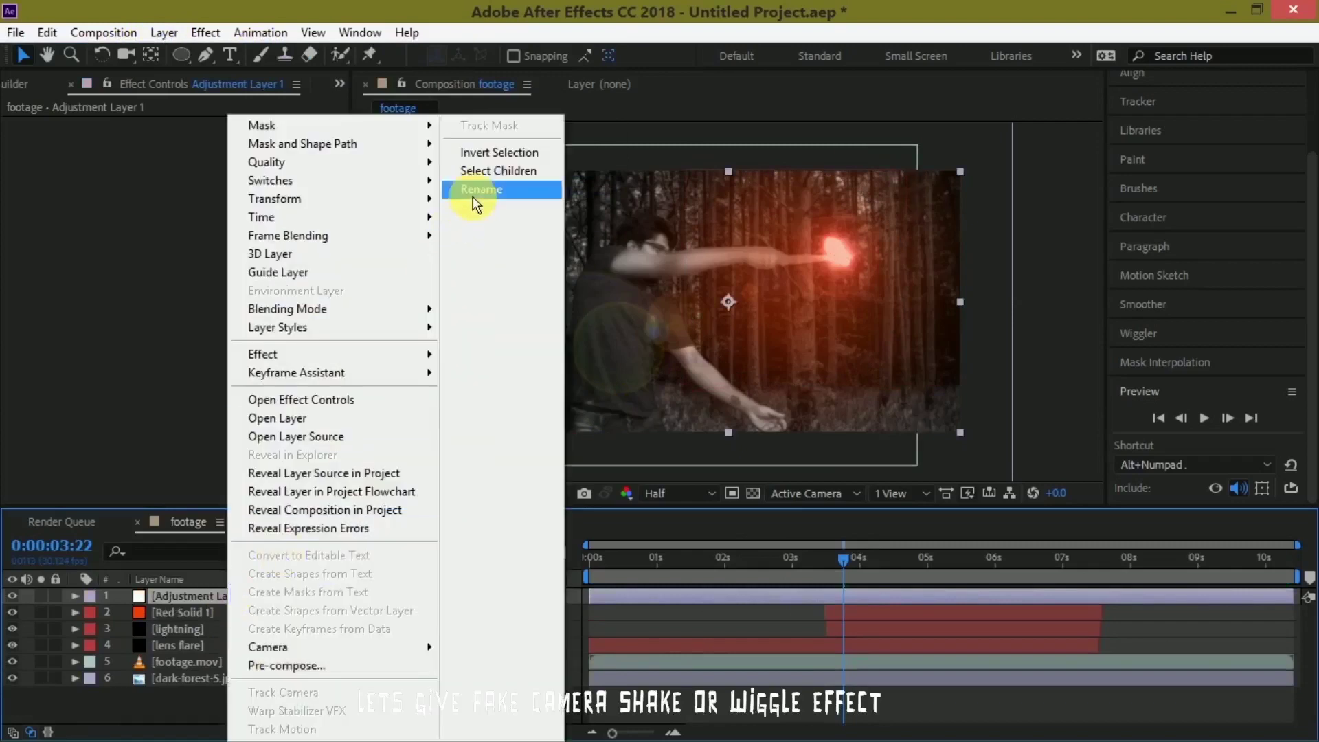
{"action": "left_click", "coordinate": [472, 197]}
{"action": "type", "text": "wiggle"}
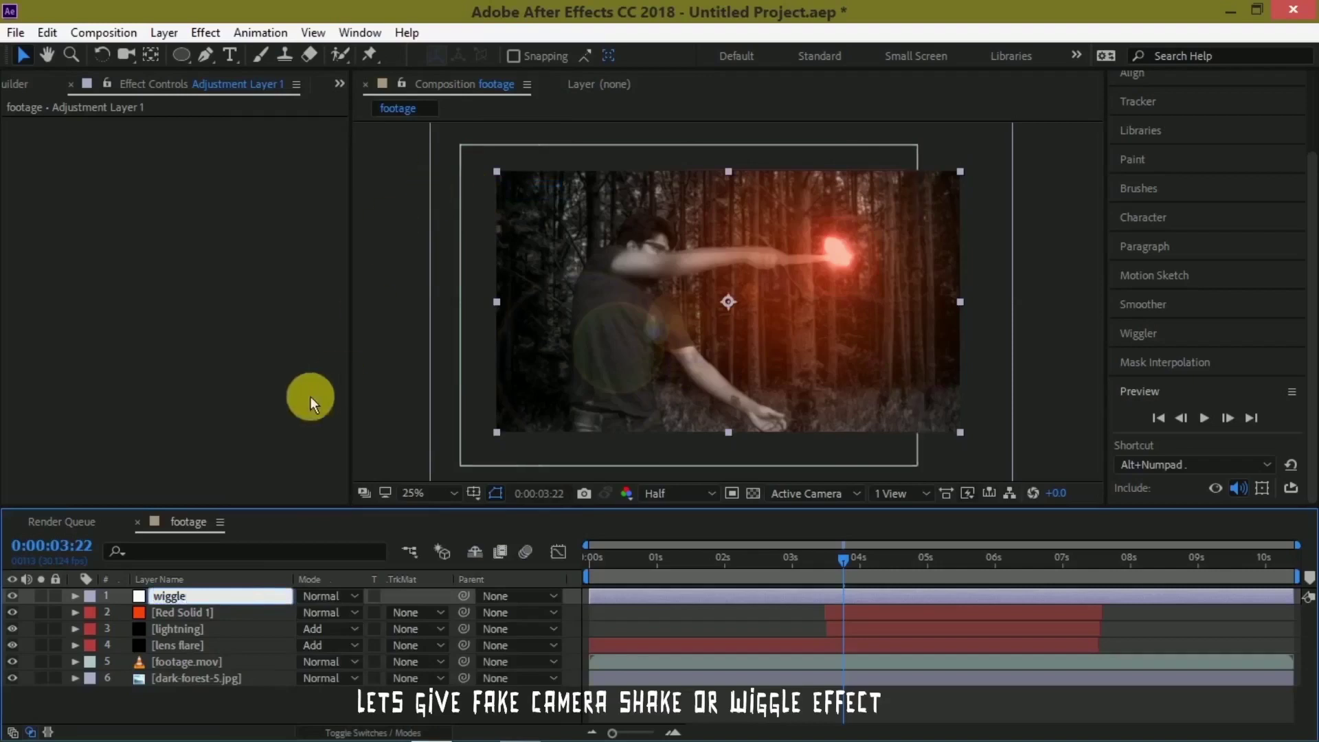
{"action": "left_click", "coordinate": [313, 397]}
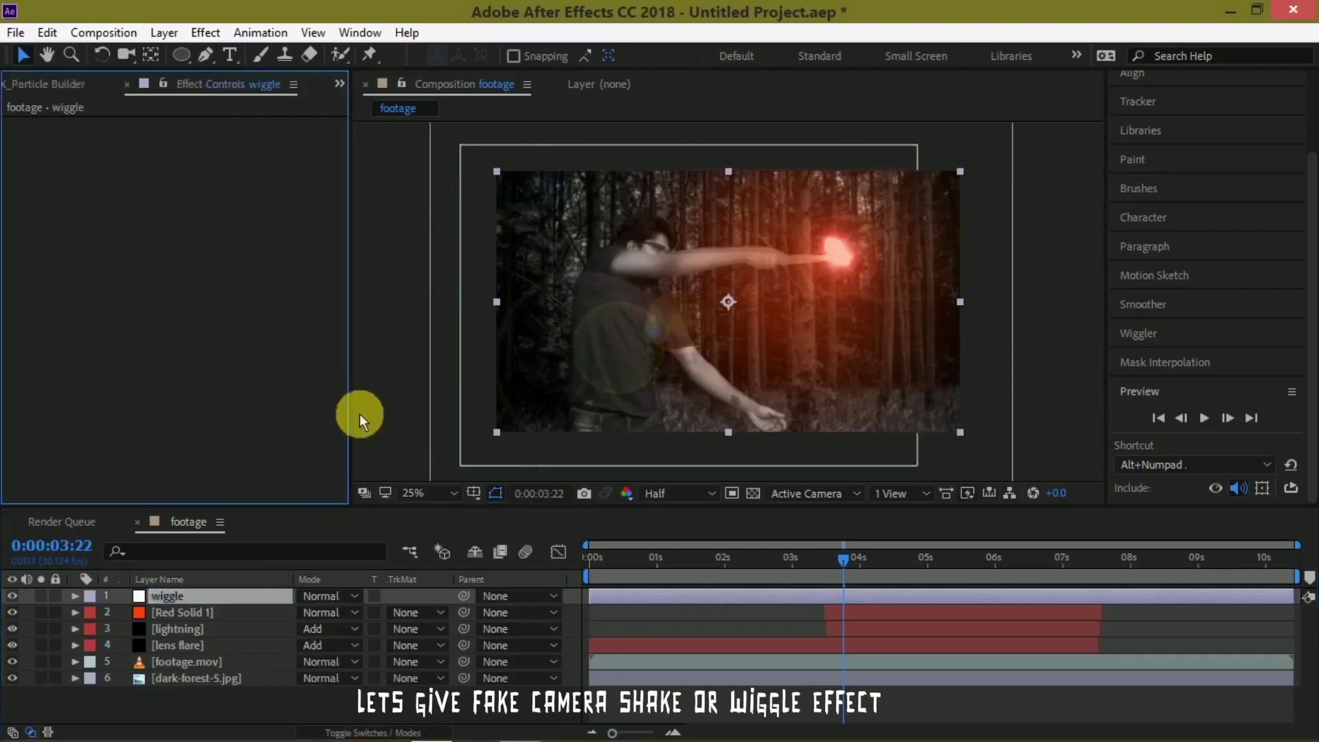
- Move the current time back to 0:00:03:14
{"action": "left_click_drag", "start_coordinate": [847, 565], "coordinate": [828, 564]}
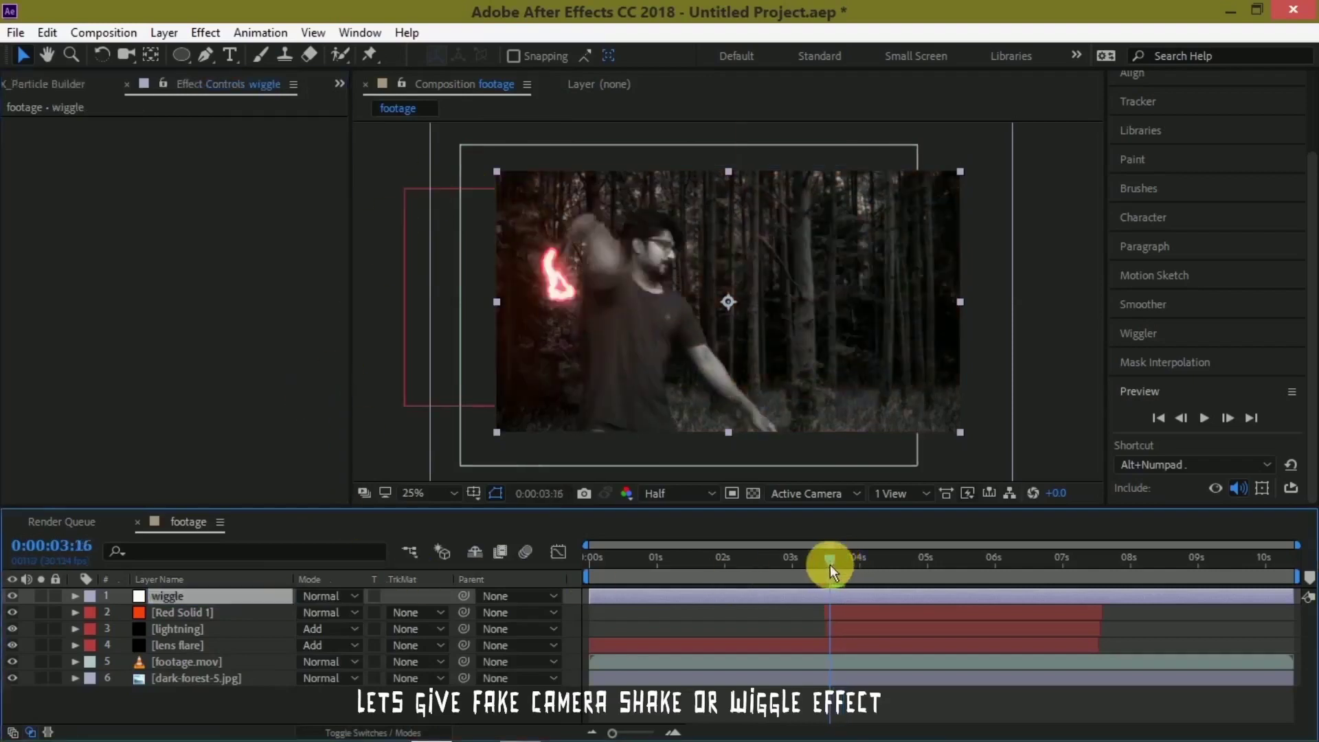
{"action": "left_click", "coordinate": [1226, 418]}
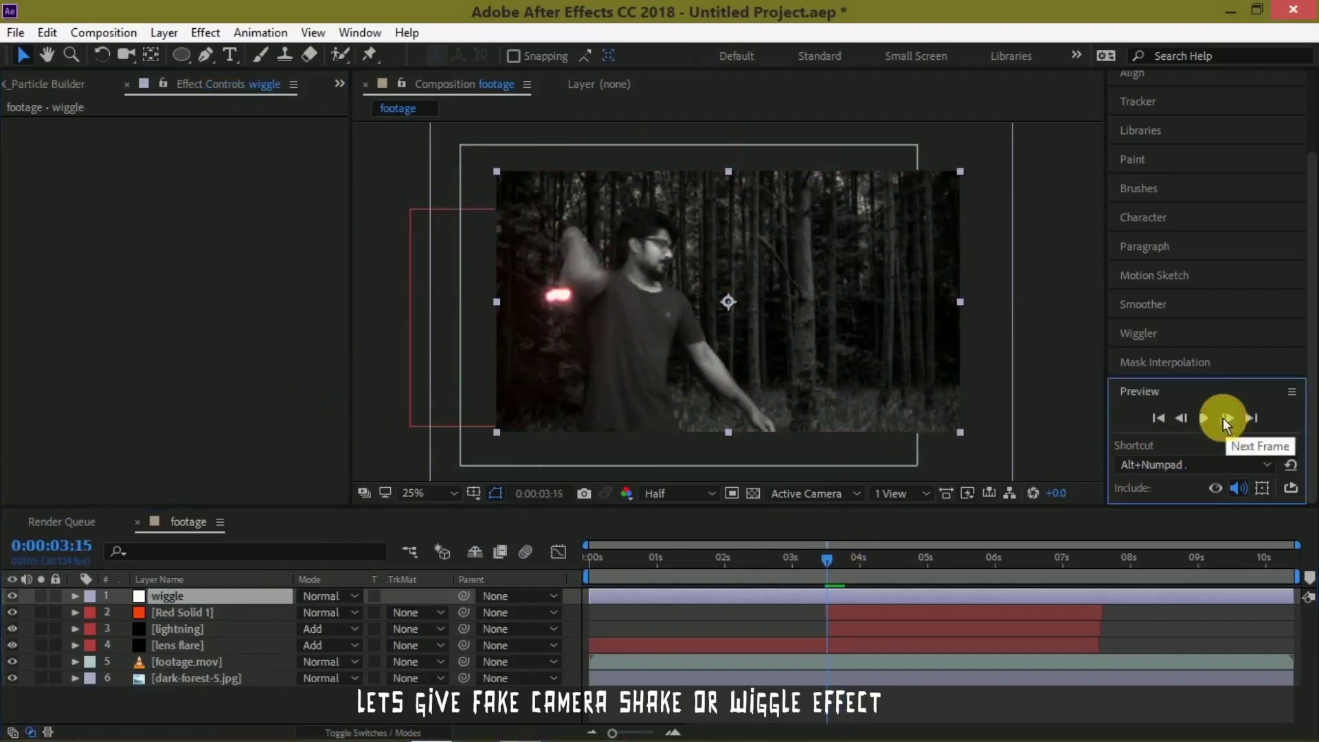
{"action": "left_click", "coordinate": [830, 542]}
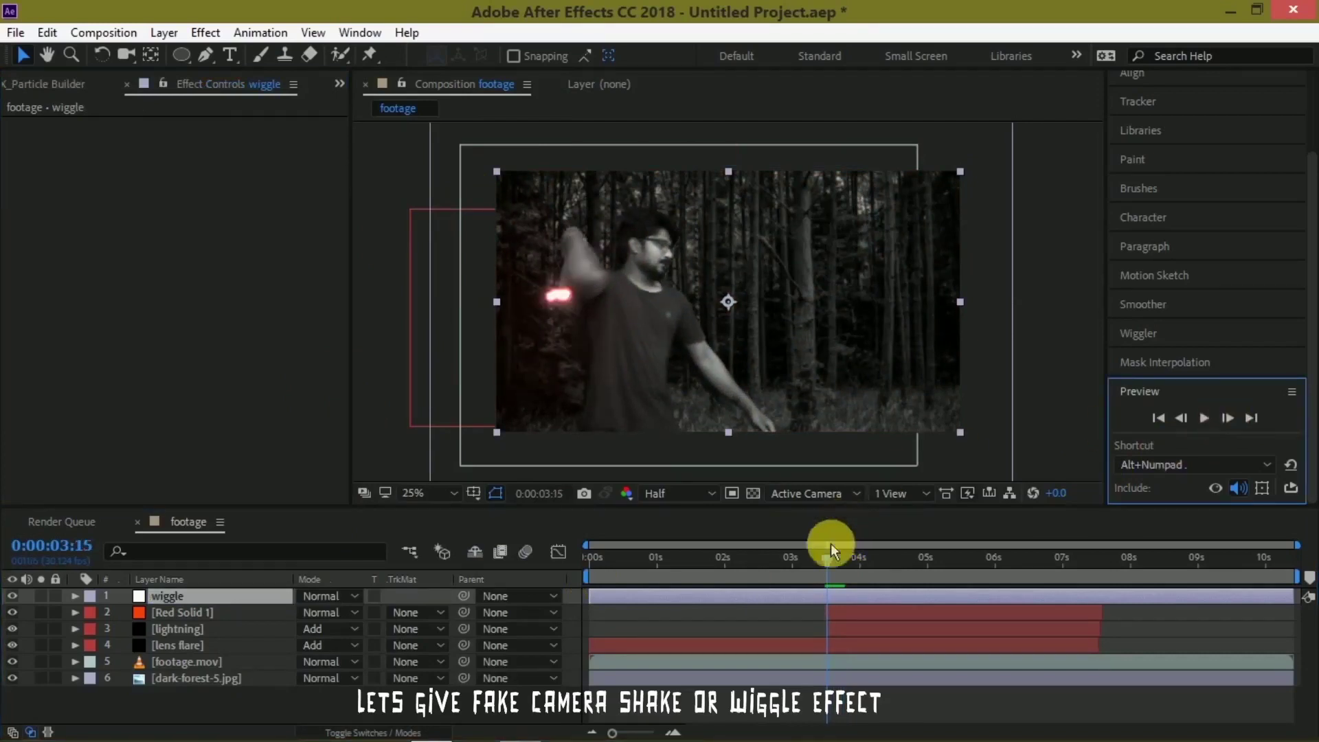
{"action": "left_click", "coordinate": [1183, 419]}
- Search Effects & Presets for wiggle and apply Wiggle - position to the wiggle layer
{"action": "scroll", "coordinate": [1197, 208], "scroll_direction": "up", "scroll_amount": 3}
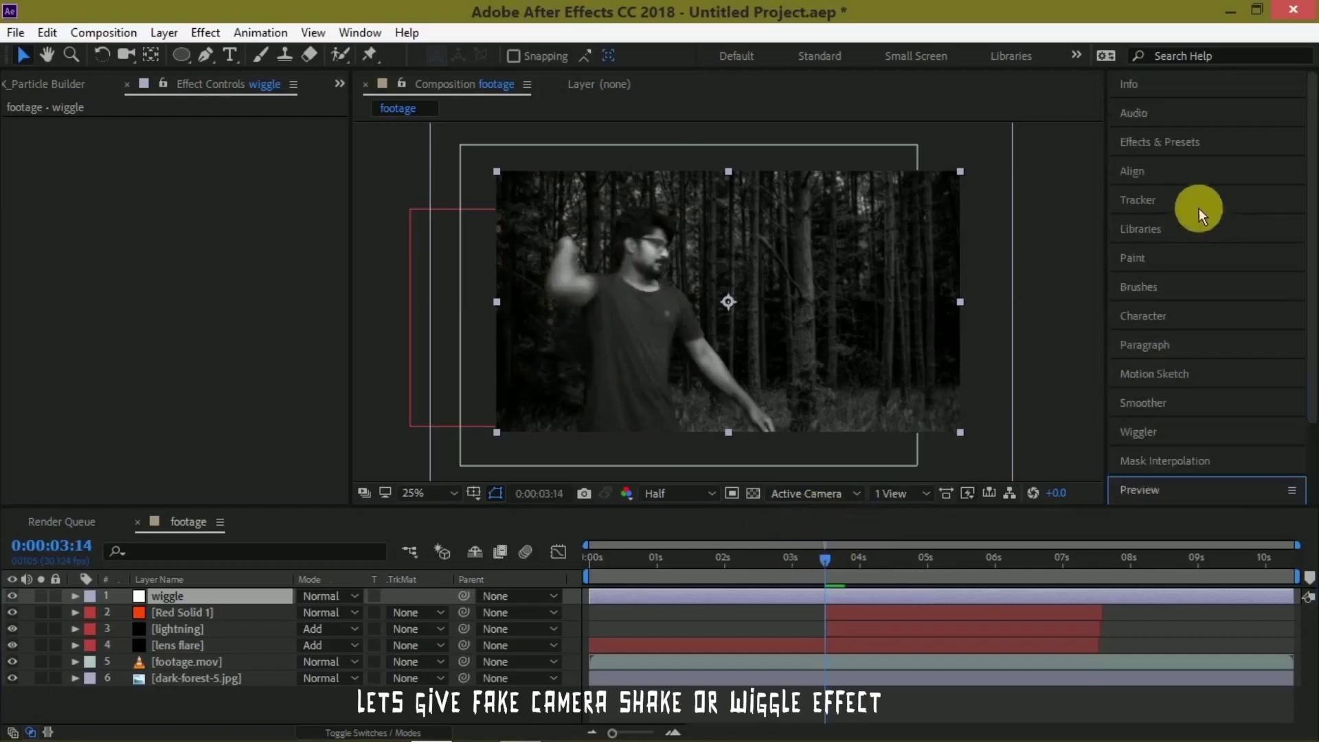
{"action": "left_click", "coordinate": [1164, 142]}
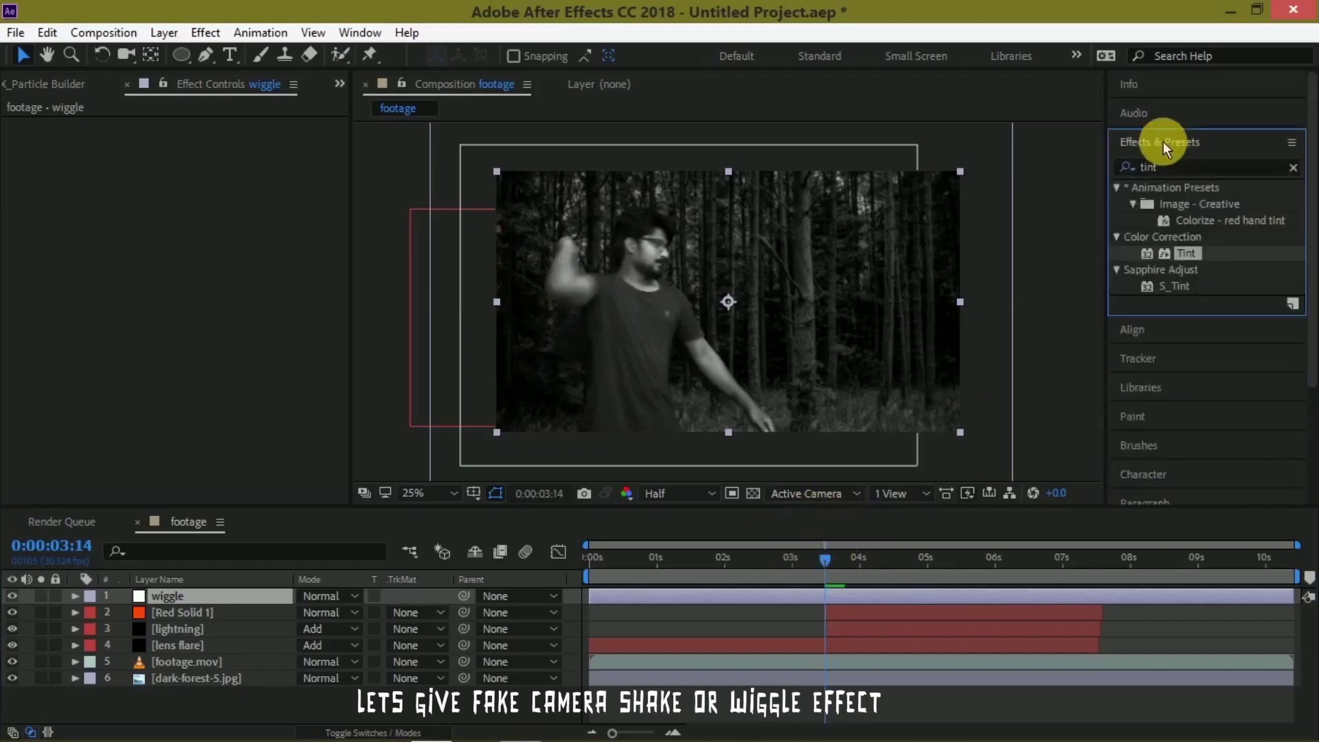
{"action": "left_click", "coordinate": [1202, 167]}
{"action": "type", "text": "wiggle"}
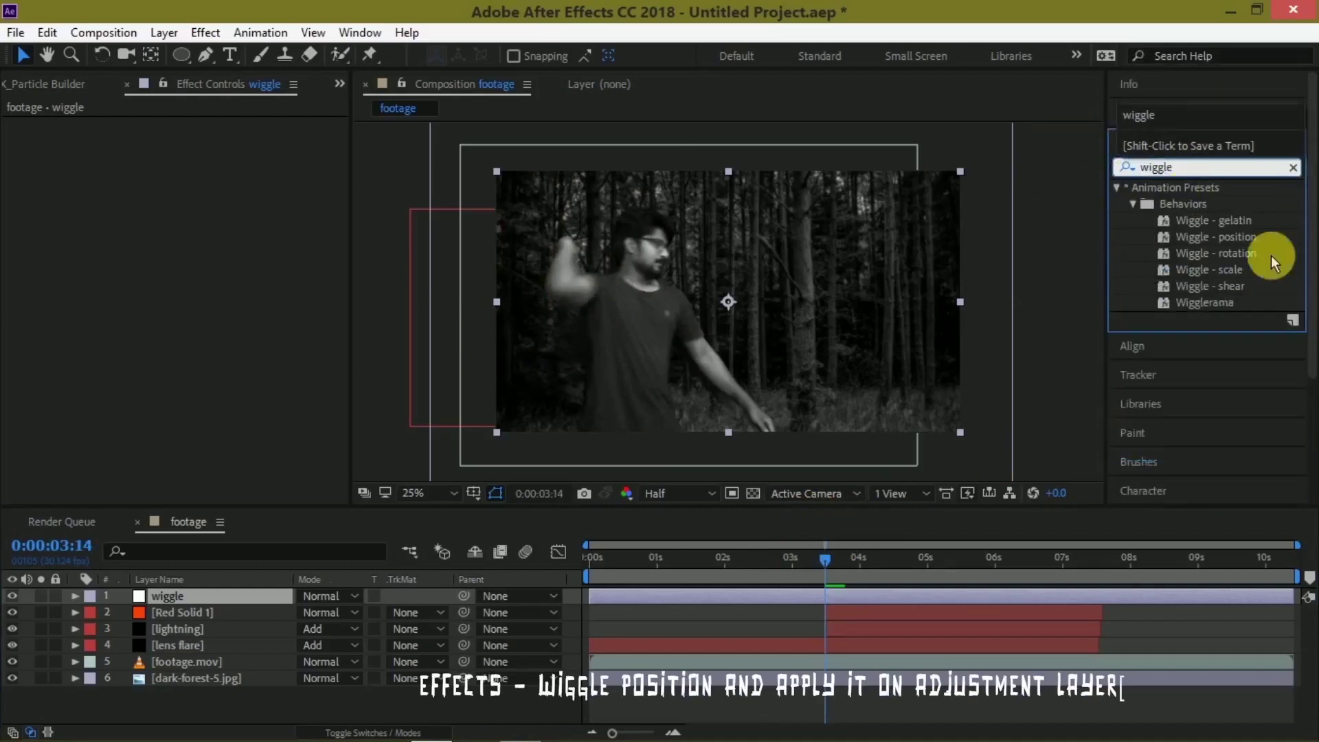
{"action": "left_click", "coordinate": [1245, 241]}
{"action": "left_click_drag", "start_coordinate": [1244, 240], "coordinate": [690, 596]}
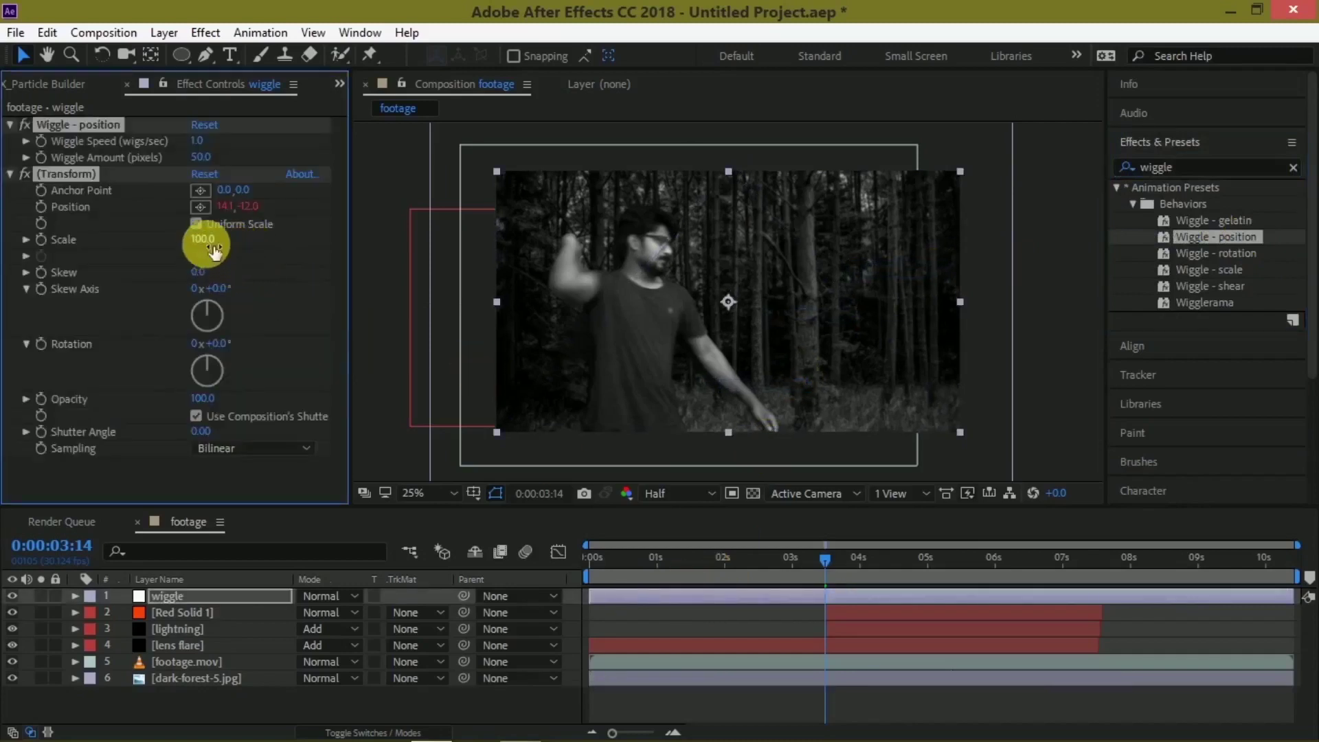
- Set Scale to 103, Wiggle Speed to 5 and Wiggle Amount to 5, then preview the shake
{"action": "type", "text": "3"}
{"action": "left_click", "coordinate": [206, 244]}
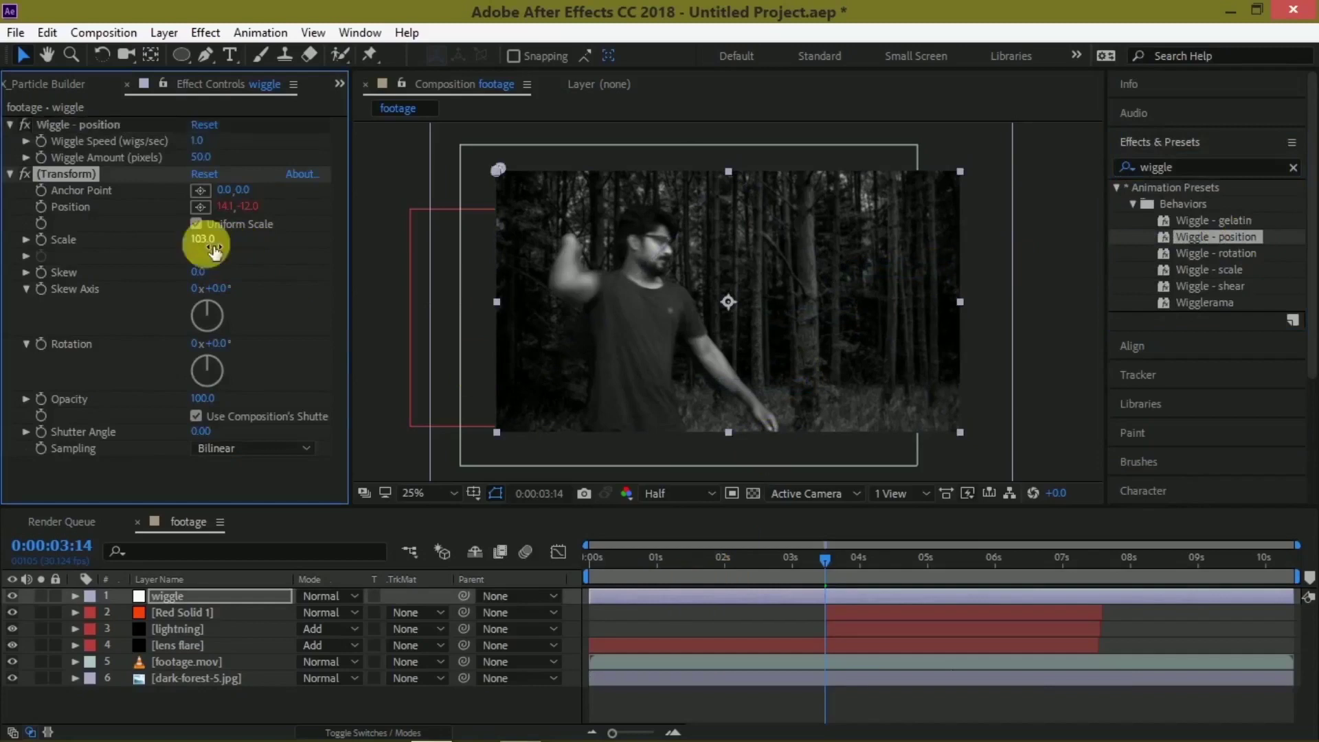
{"action": "left_click", "coordinate": [198, 145]}
{"action": "type", "text": "5"}
{"action": "left_click", "coordinate": [192, 140]}
{"action": "left_click", "coordinate": [206, 160]}
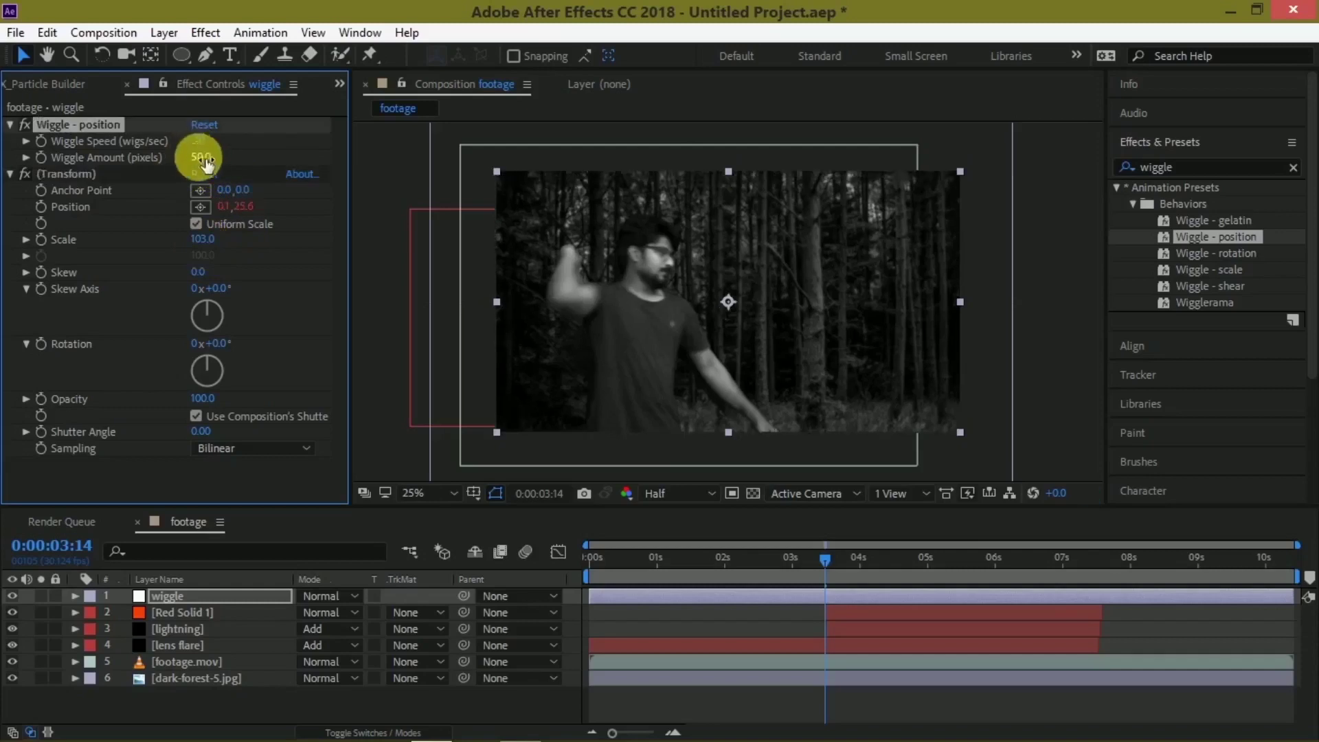
{"action": "type", "text": "5"}
{"action": "key", "text": "Return"}
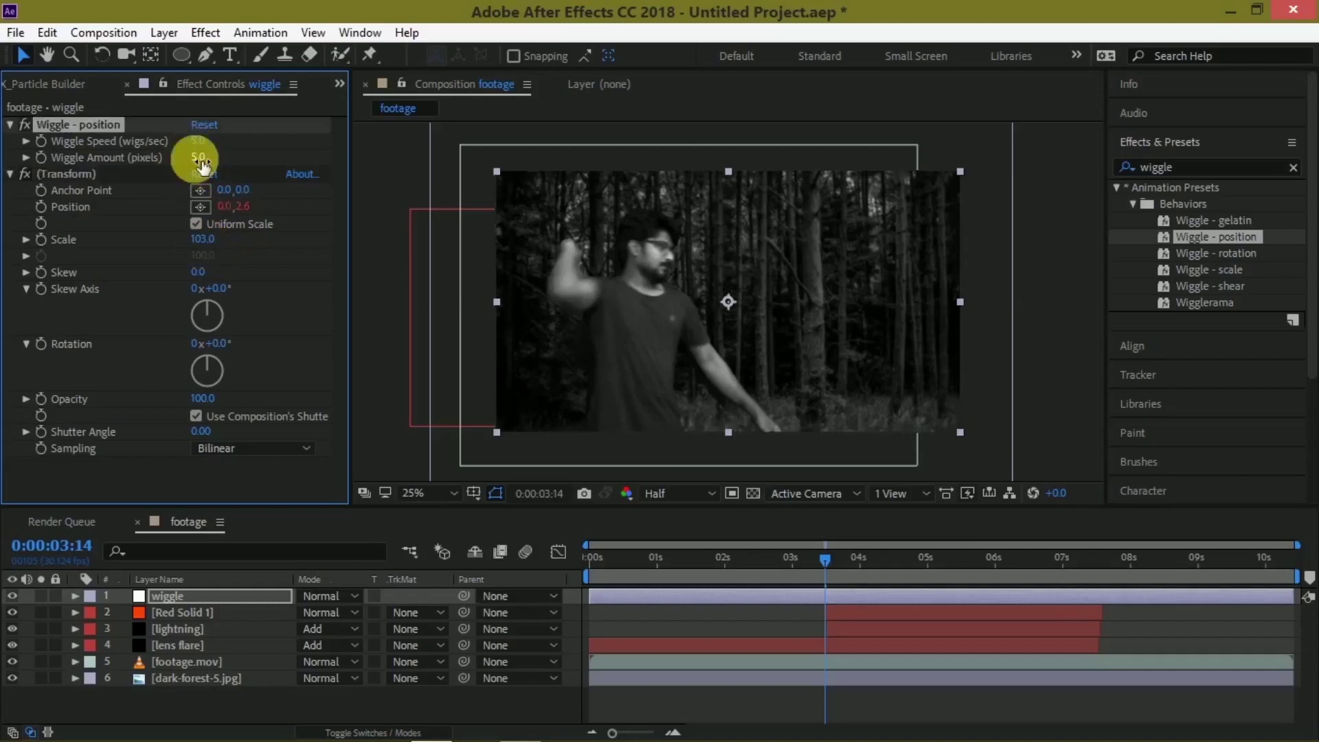
{"action": "key", "text": "space"}
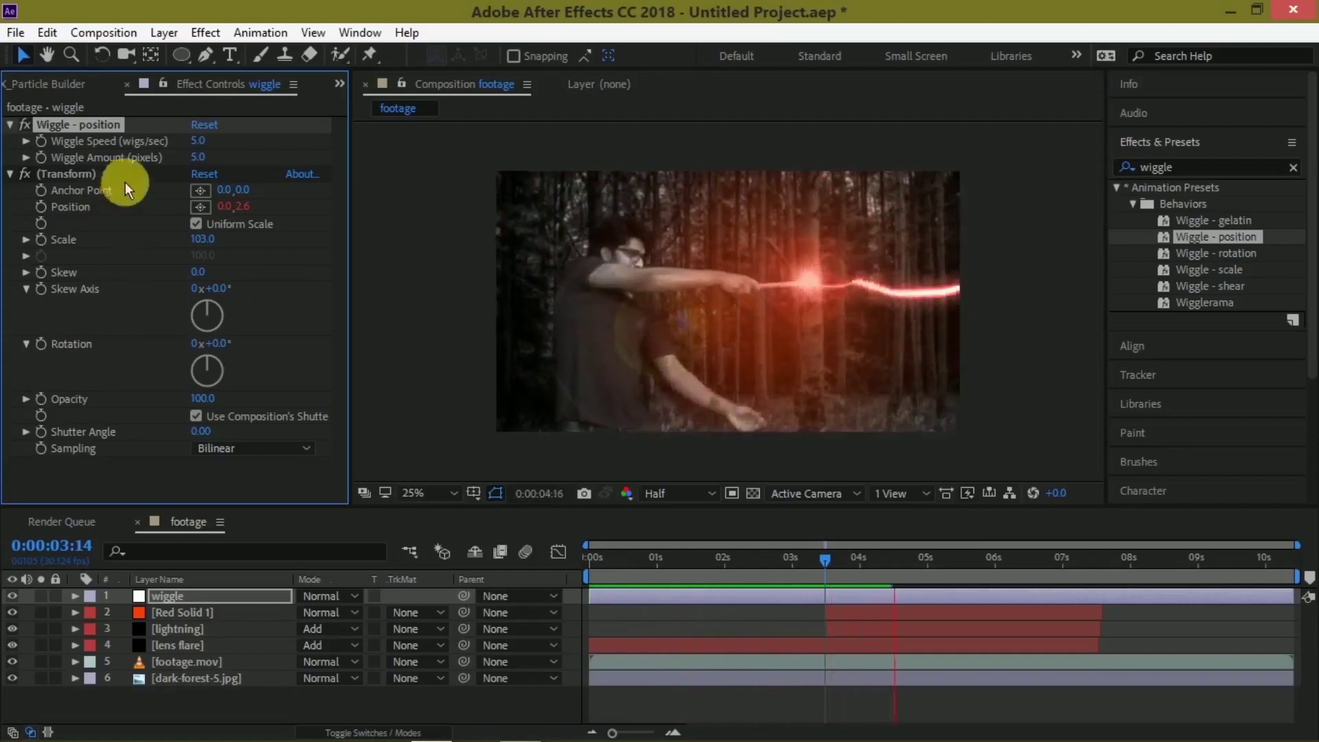
- Show the Preview panel and step frame by frame to 0:00:03:24, keeping the wiggle layer active
{"action": "left_click_drag", "start_coordinate": [829, 564], "coordinate": [840, 562]}
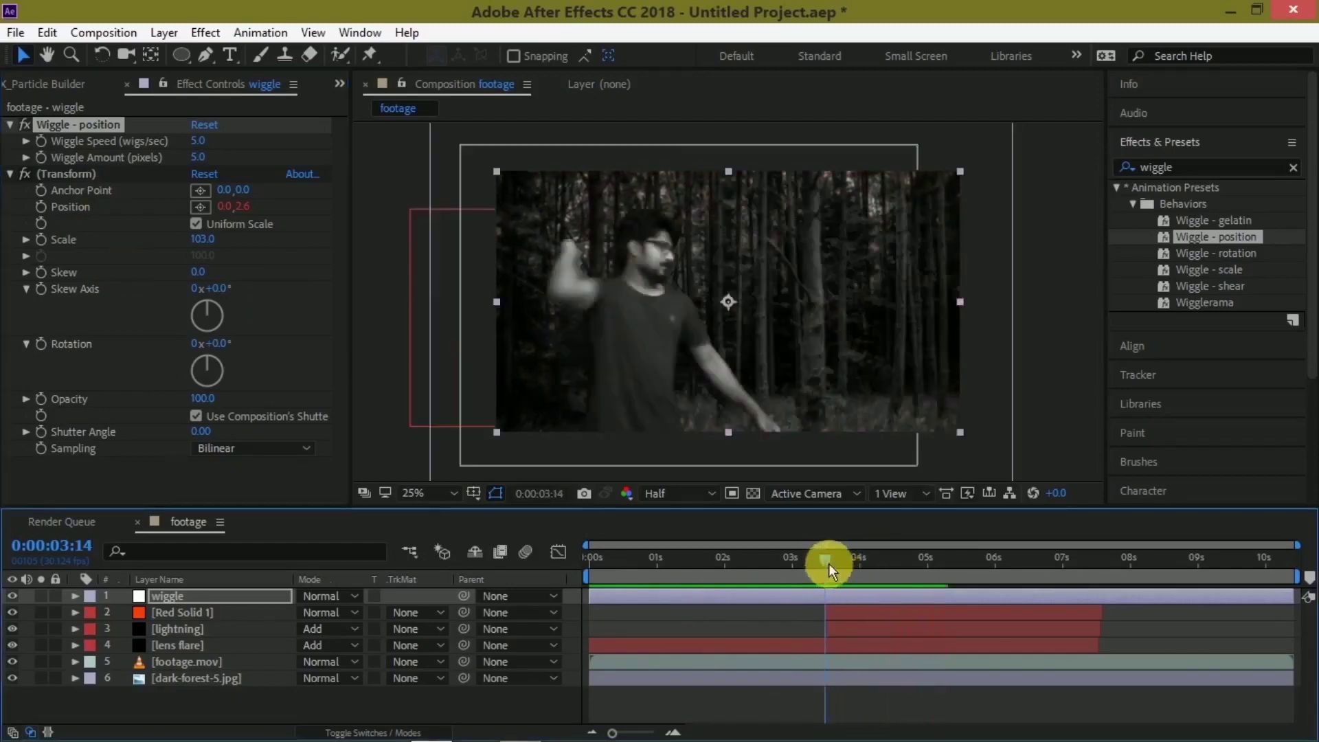
{"action": "scroll", "coordinate": [1228, 464], "scroll_direction": "down", "scroll_amount": 5}
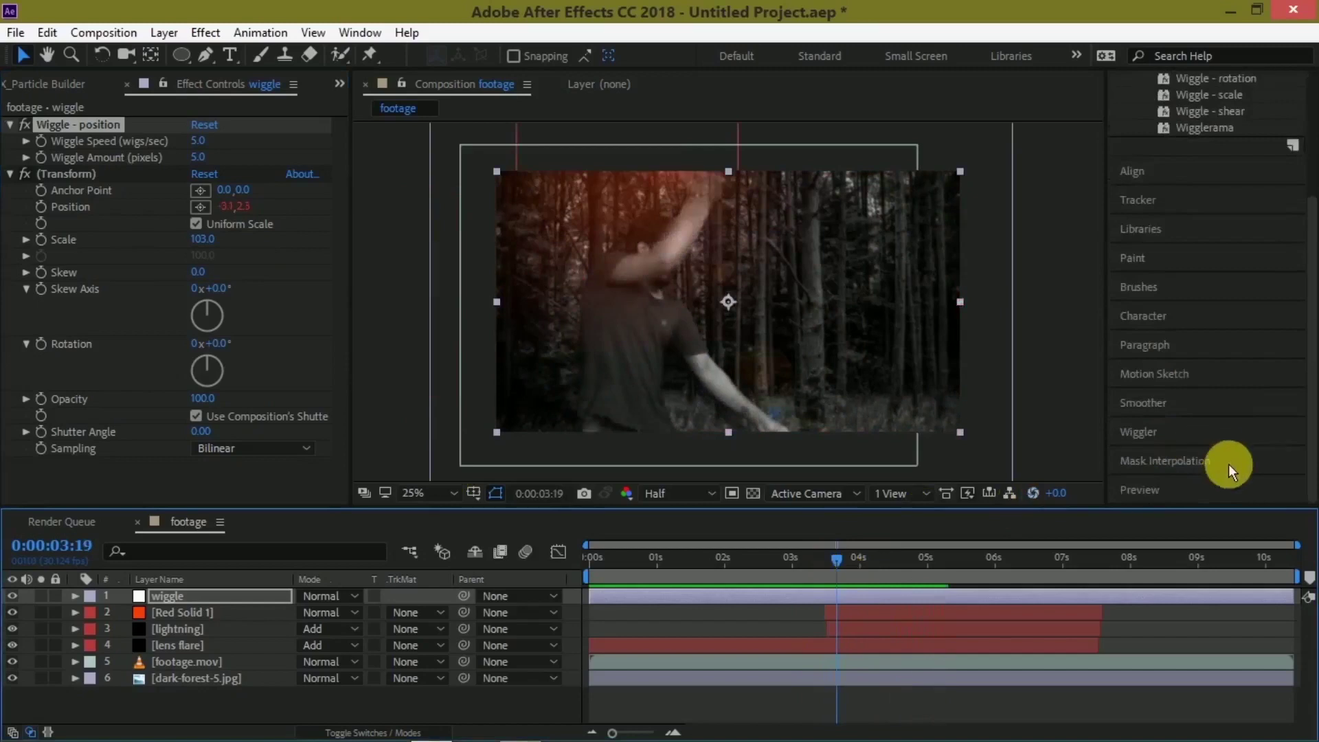
{"action": "left_click", "coordinate": [1170, 489]}
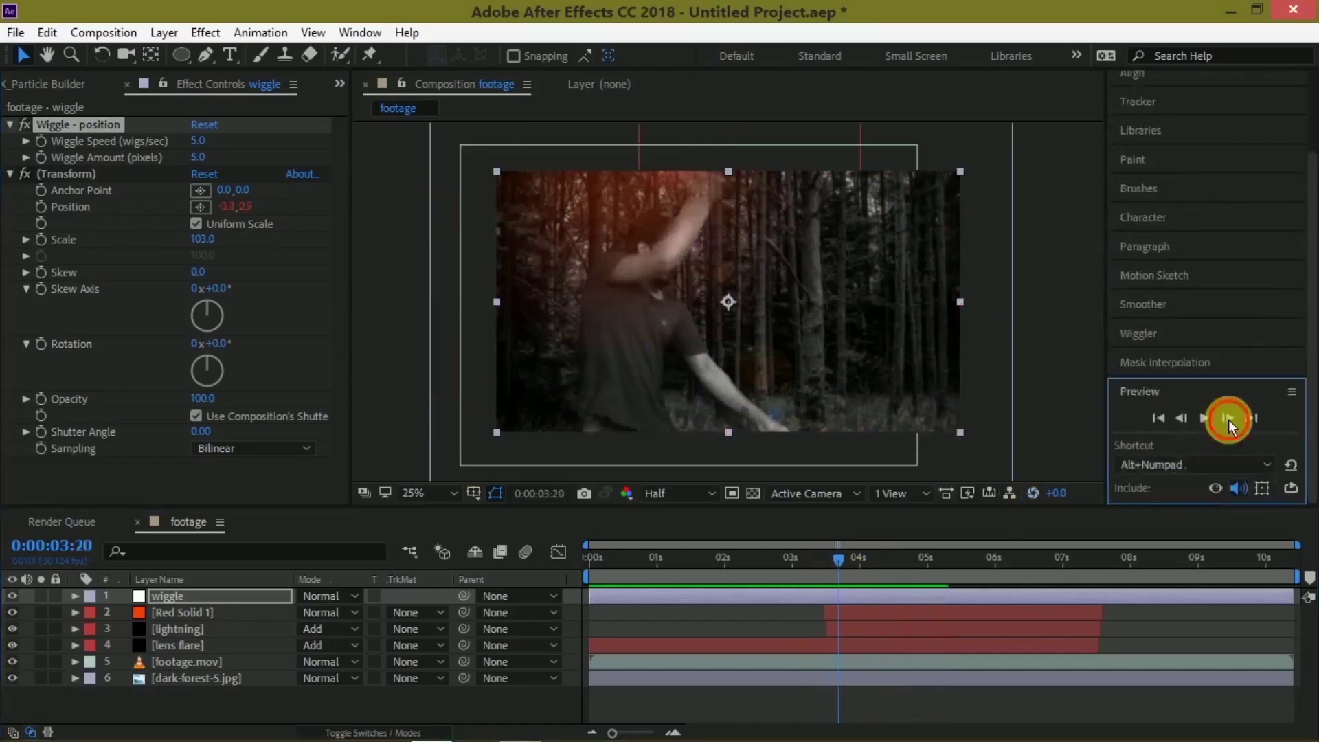
{"action": "left_click", "coordinate": [1228, 419]}
{"action": "left_click", "coordinate": [1228, 419]}
{"action": "left_click", "coordinate": [1229, 419]}
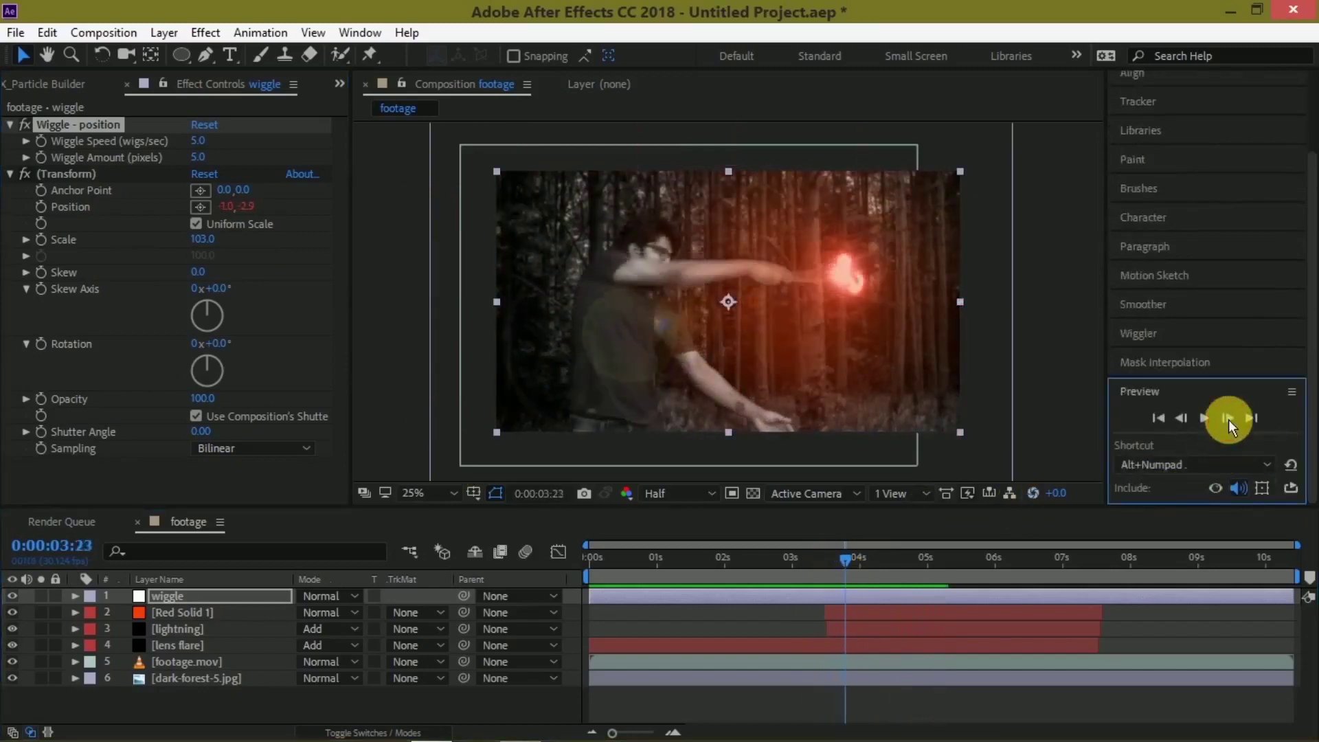
{"action": "left_click", "coordinate": [880, 597]}
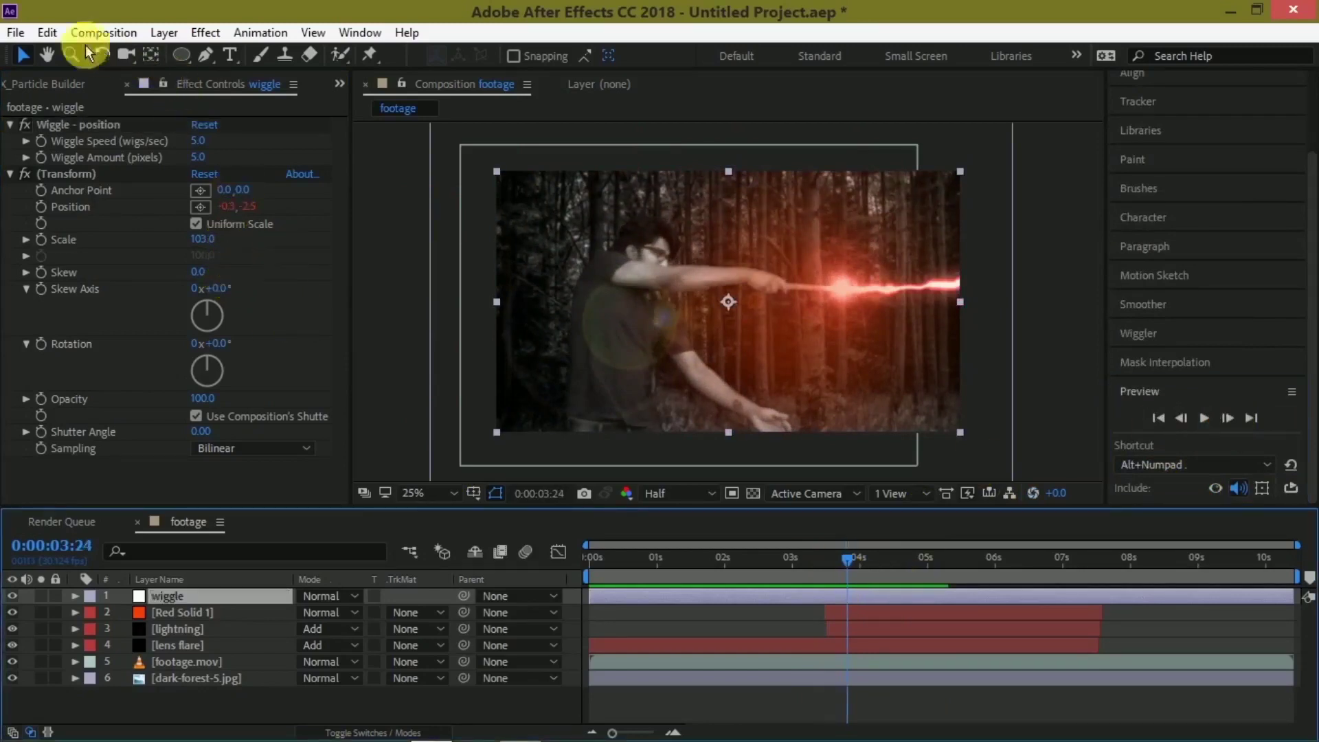
- Split the wiggle layer at 0:00:03:24, set wiggle 2's Wiggle Speed and Amount to 25, and preview
{"action": "left_click", "coordinate": [51, 31]}
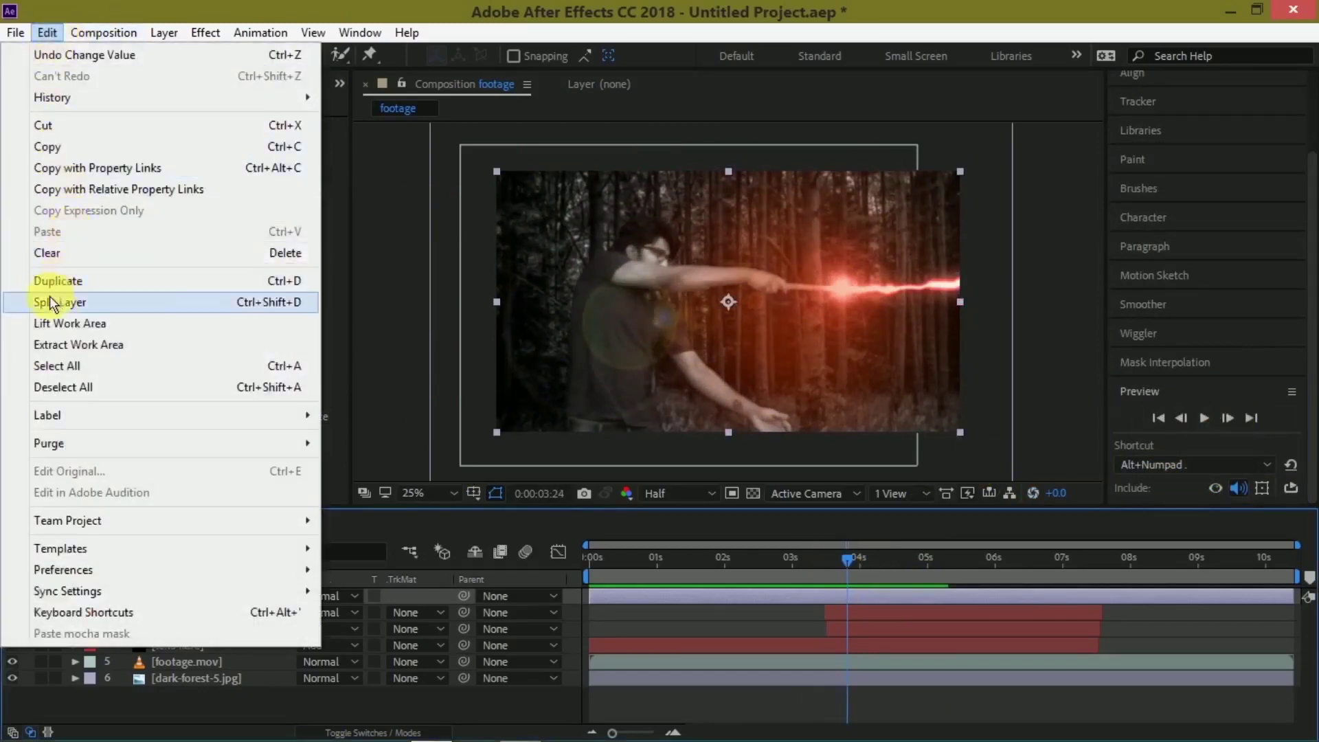
{"action": "left_click", "coordinate": [51, 302]}
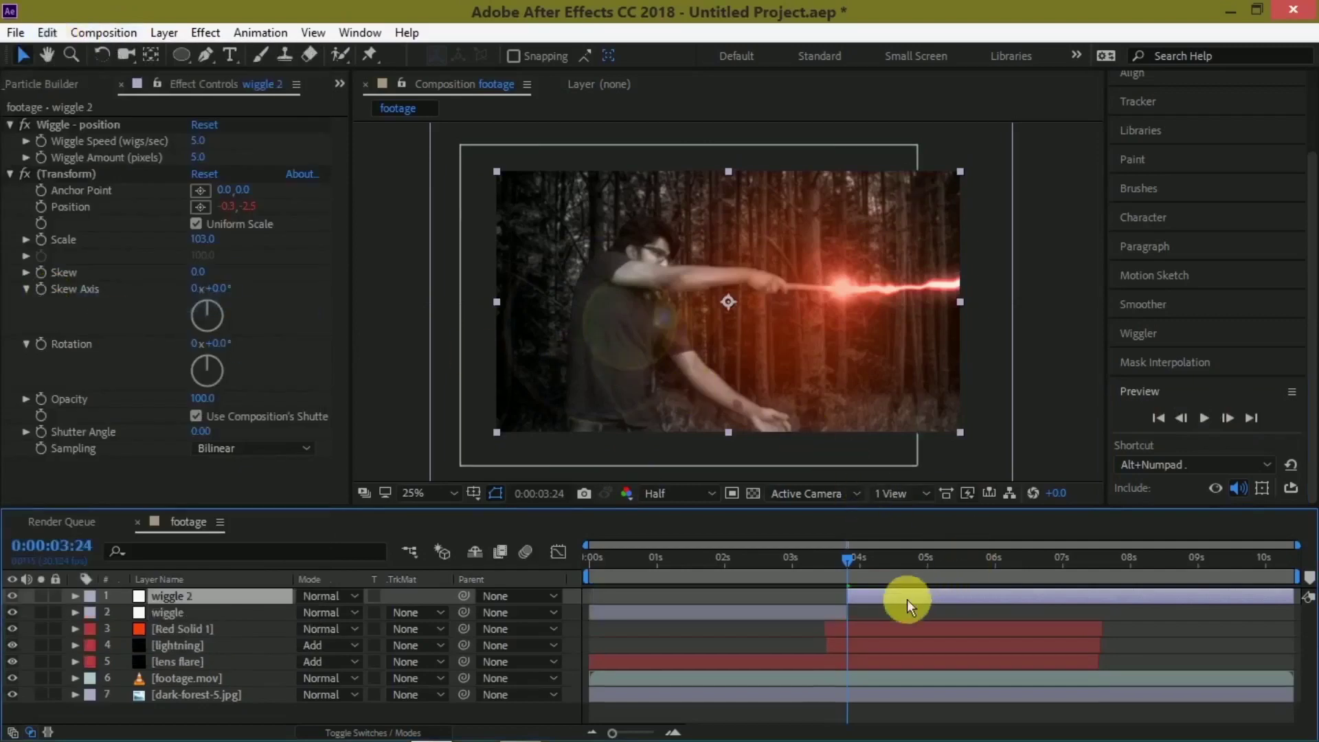
{"action": "left_click", "coordinate": [1227, 418]}
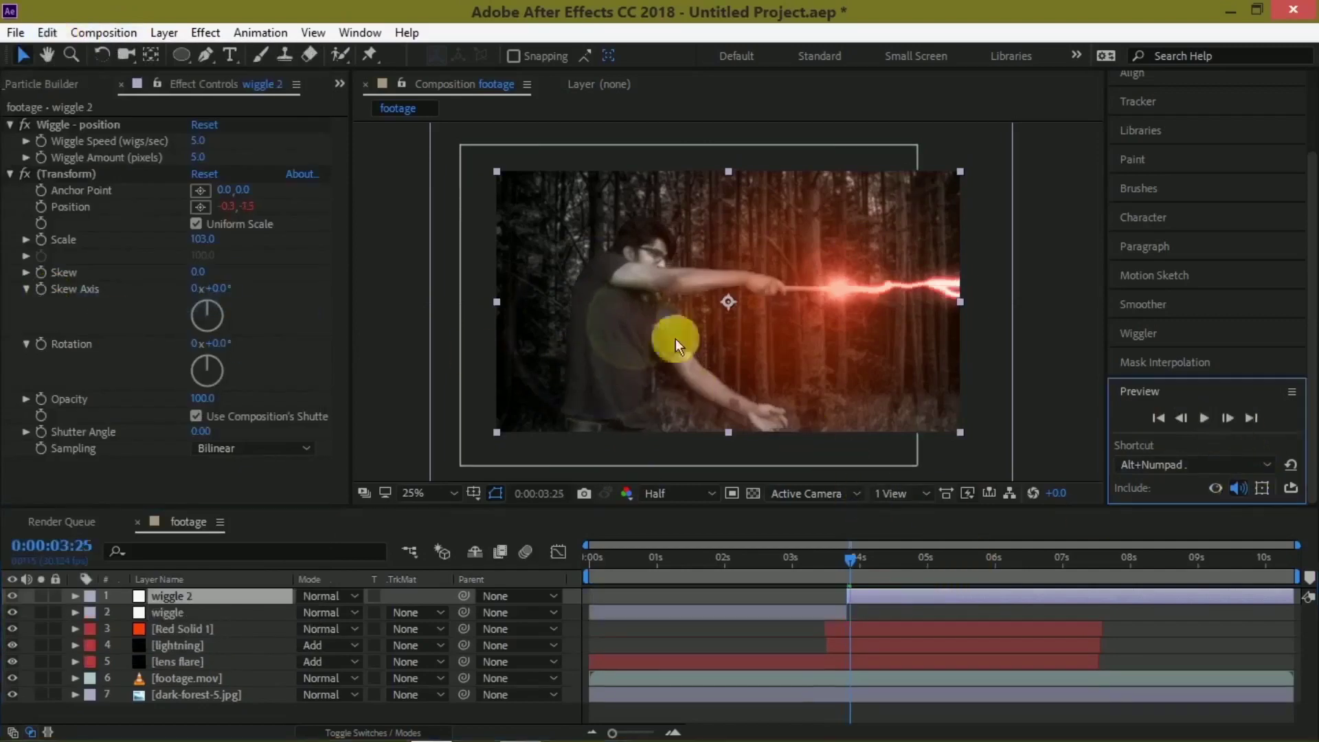
{"action": "left_click", "coordinate": [209, 147]}
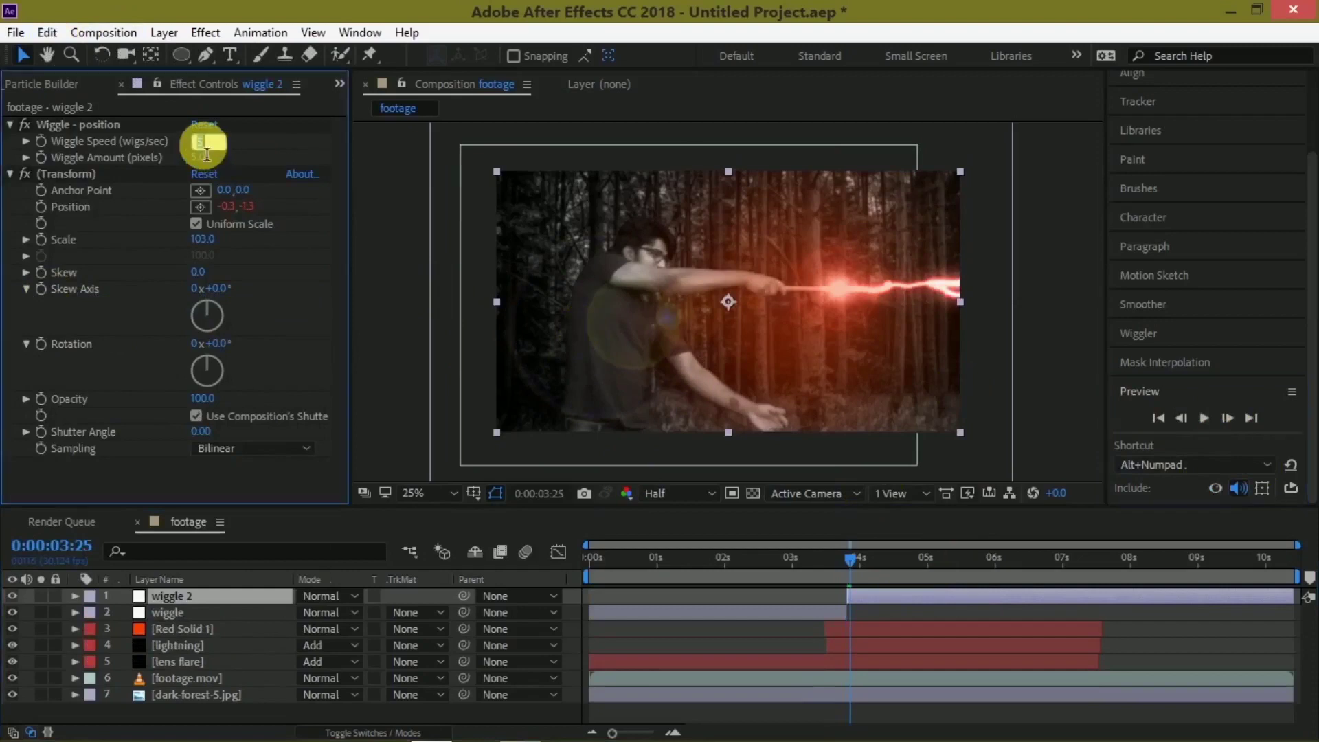
{"action": "type", "text": "25"}
{"action": "left_click", "coordinate": [200, 143]}
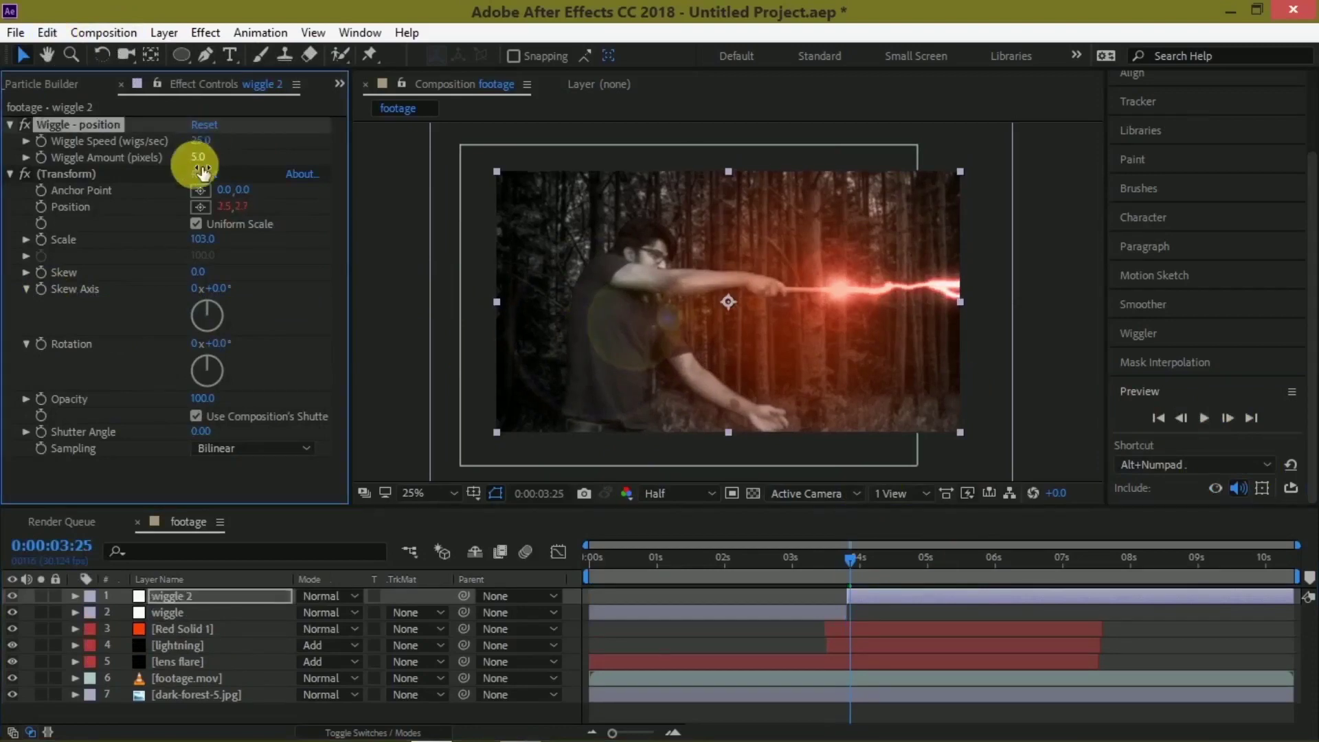
{"action": "type", "text": "25"}
{"action": "left_click", "coordinate": [201, 161]}
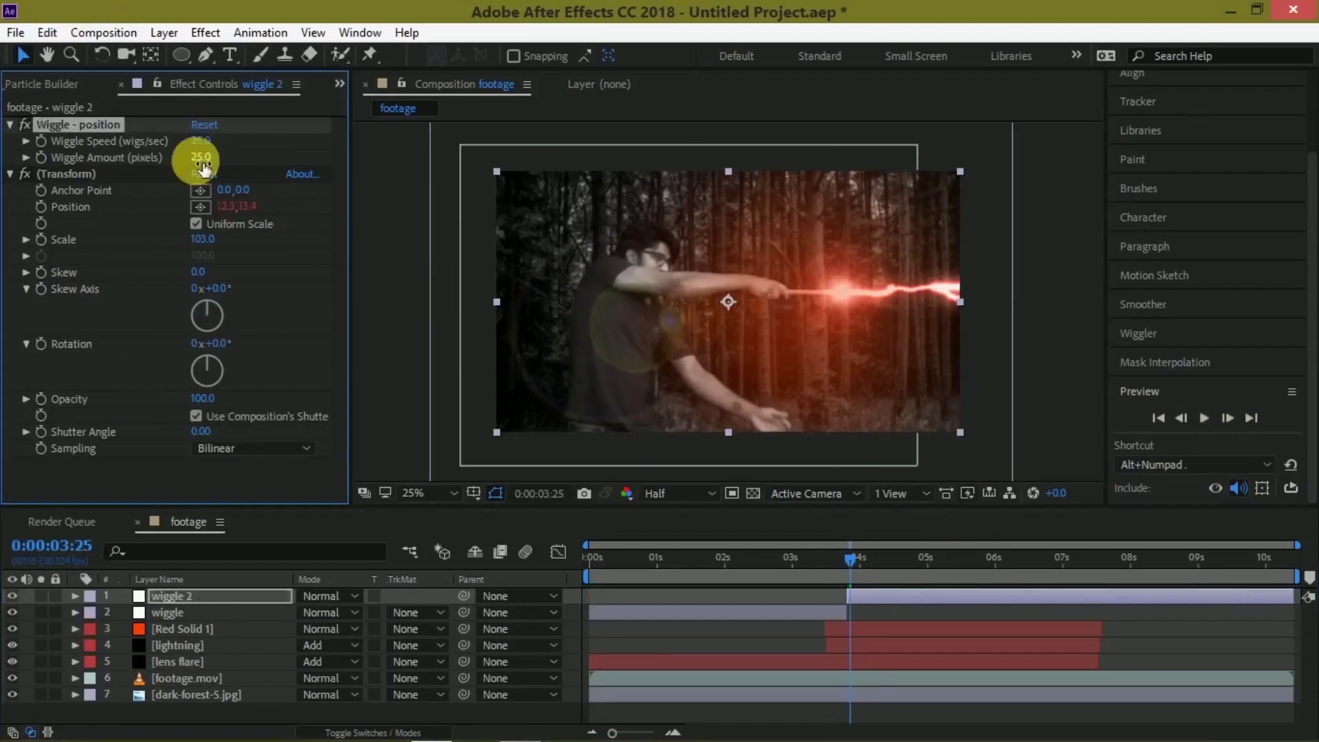
{"action": "key", "text": "space"}
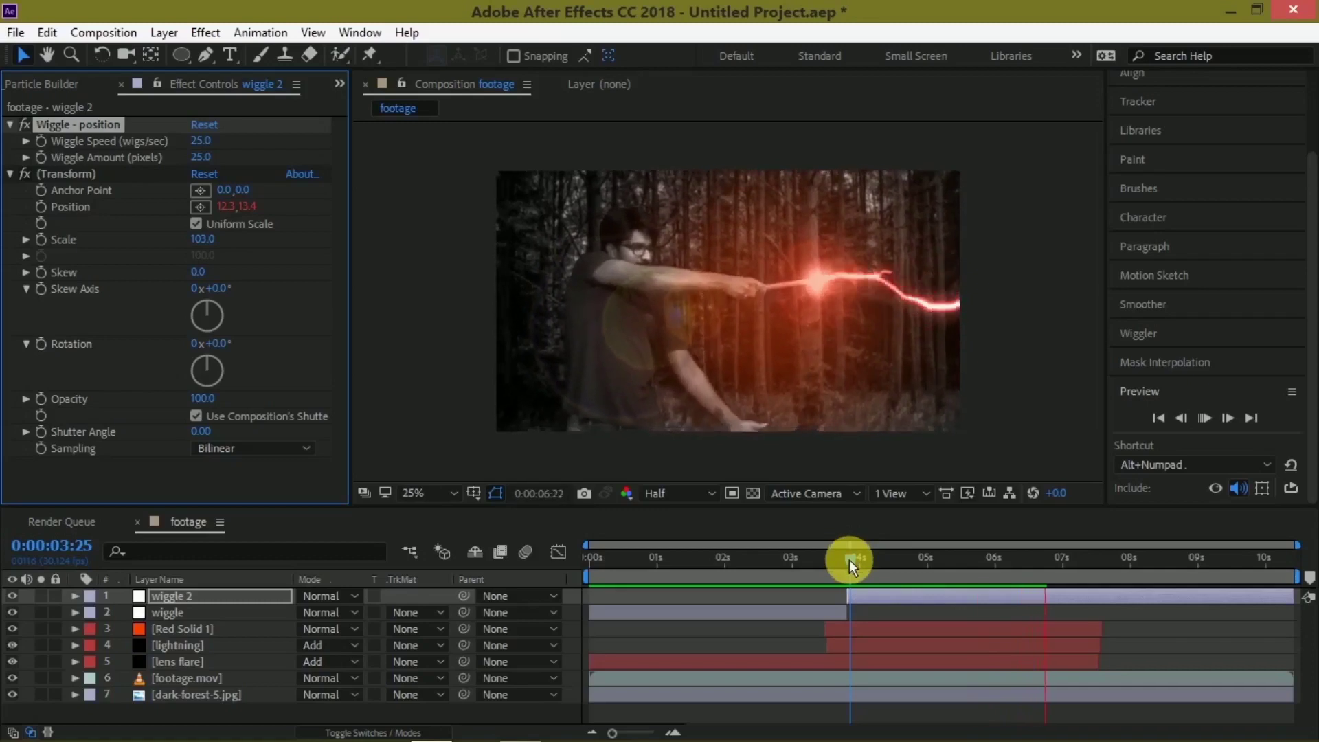
- Move to 0:00:07:16 where the lightning ends and select the wiggle 2 layer
{"action": "left_click_drag", "start_coordinate": [849, 559], "coordinate": [1102, 576]}
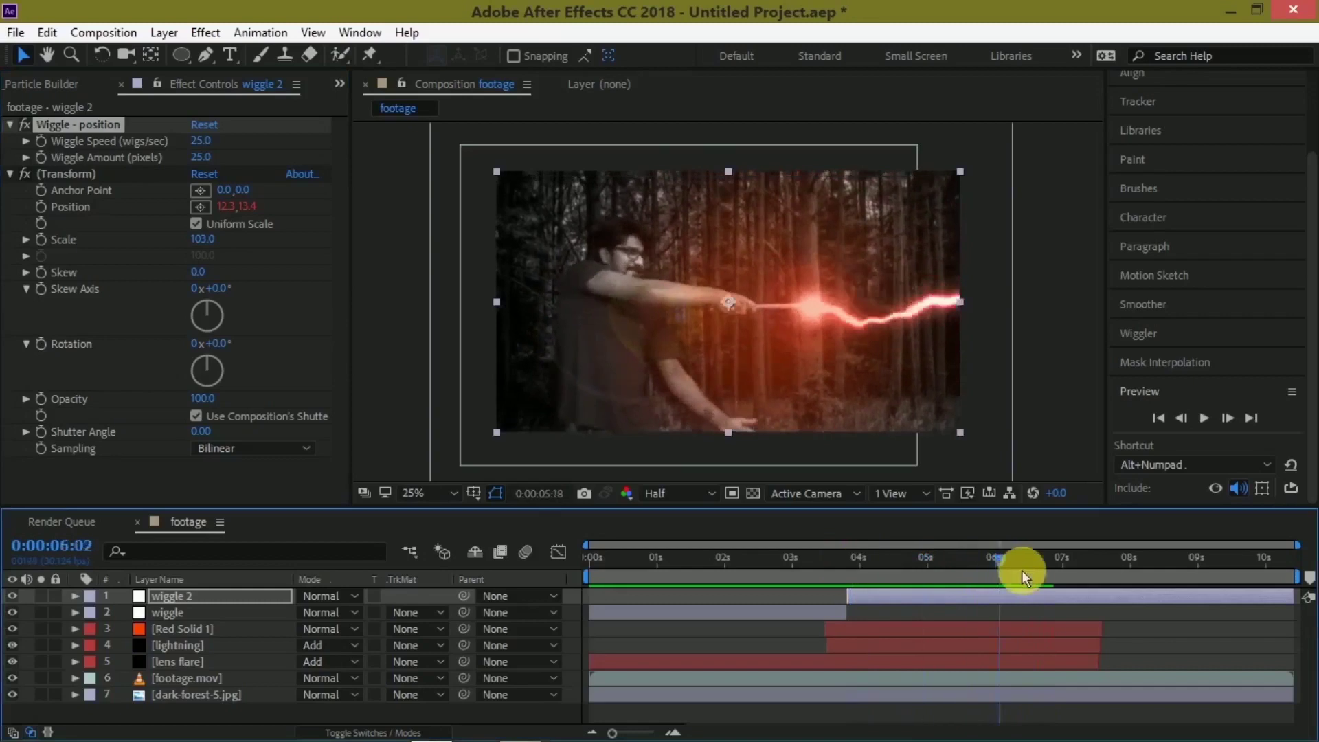
{"action": "left_click", "coordinate": [1181, 418]}
{"action": "left_click", "coordinate": [1181, 418]}
{"action": "left_click", "coordinate": [1228, 419]}
{"action": "left_click", "coordinate": [1114, 591]}
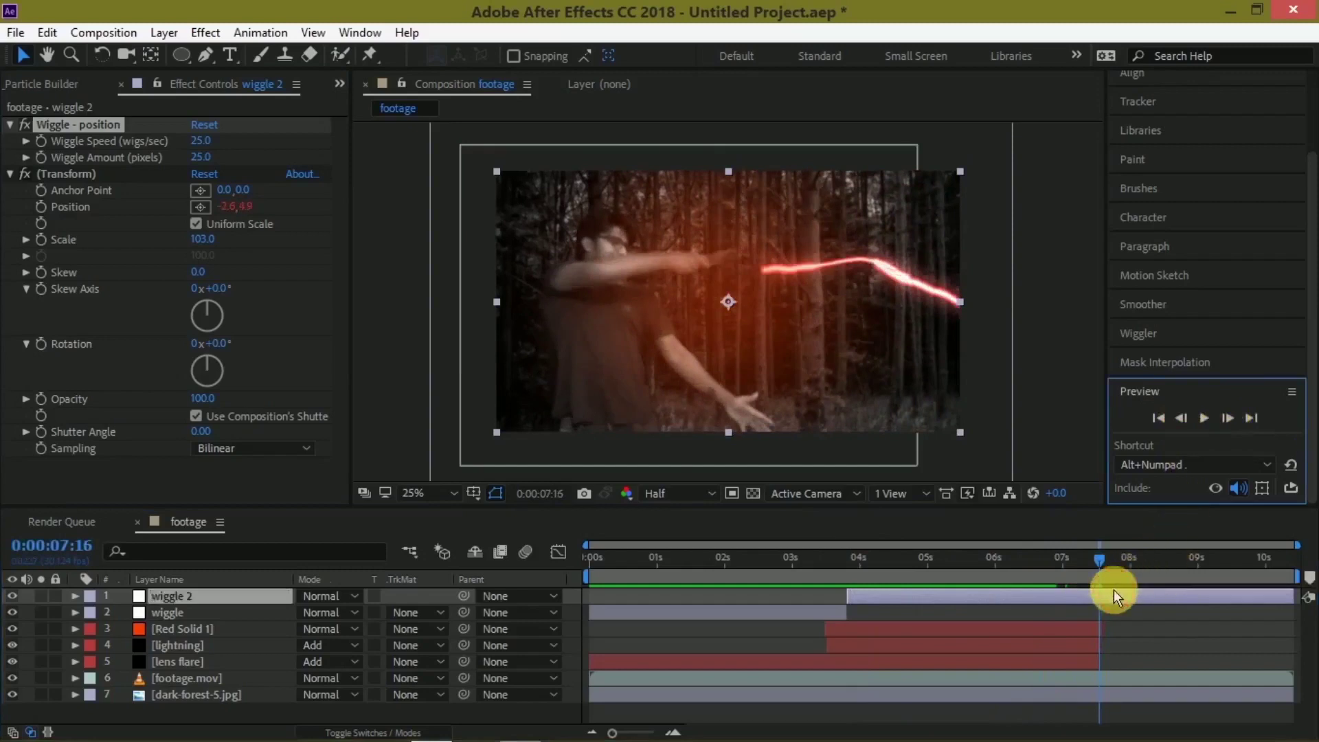
{"action": "left_click", "coordinate": [346, 270]}
{"action": "left_click", "coordinate": [45, 32]}
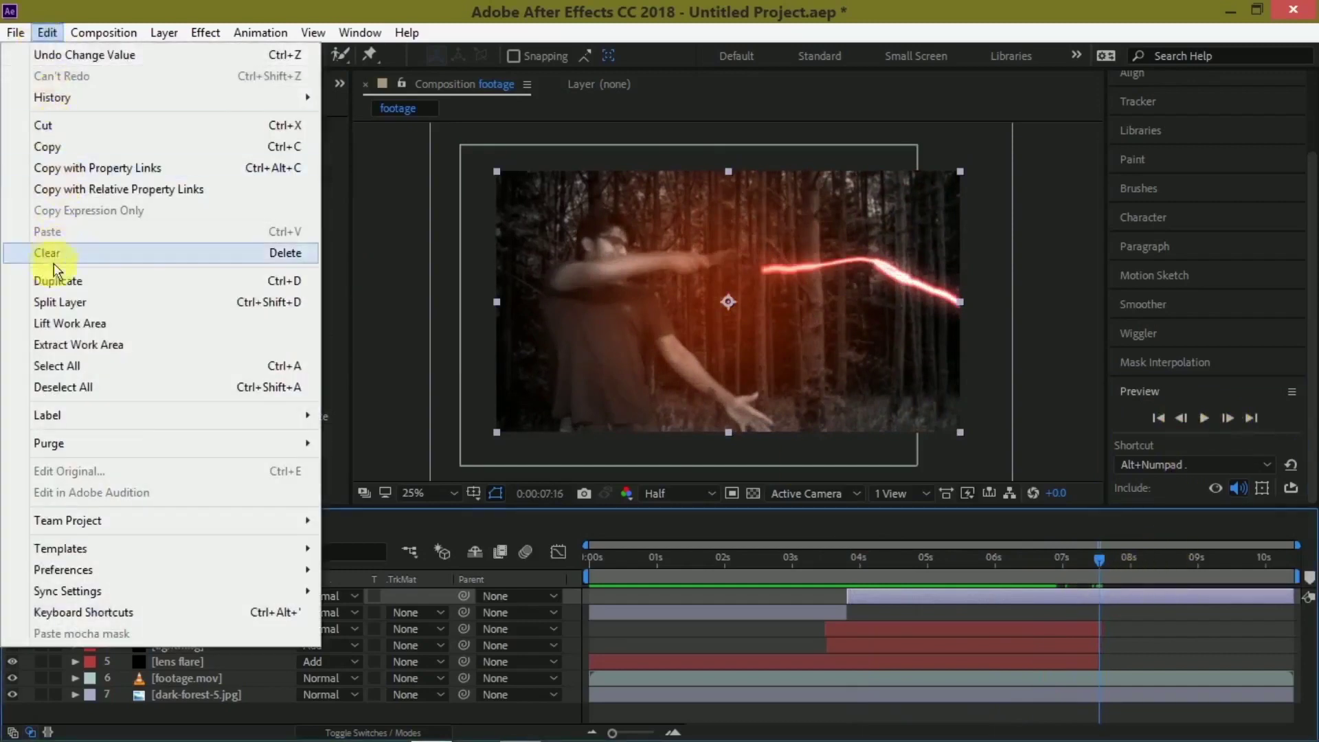
- Split wiggle 2 at 0:00:07:16, set wiggle 3's Wiggle Speed and Amount to 5, and preview
{"action": "left_click", "coordinate": [45, 302]}
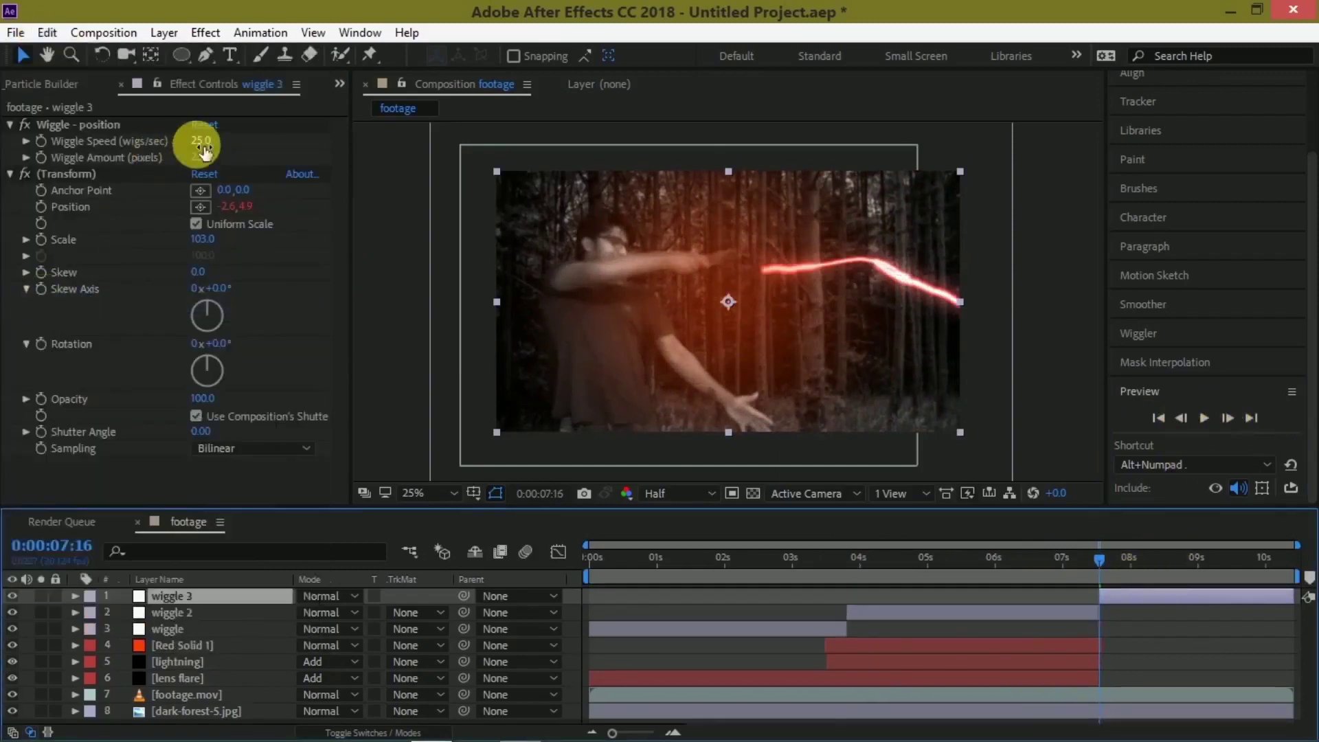
{"action": "left_click", "coordinate": [1228, 416]}
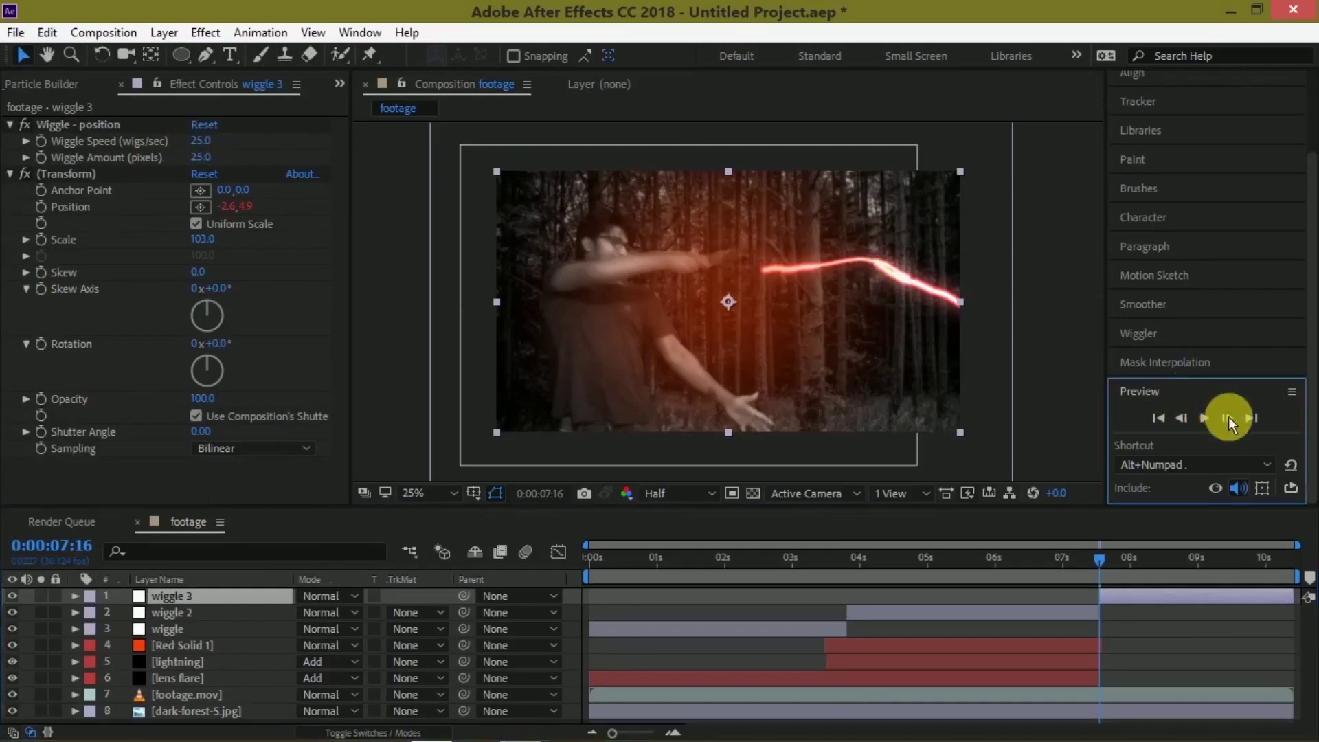
{"action": "left_click", "coordinate": [206, 141]}
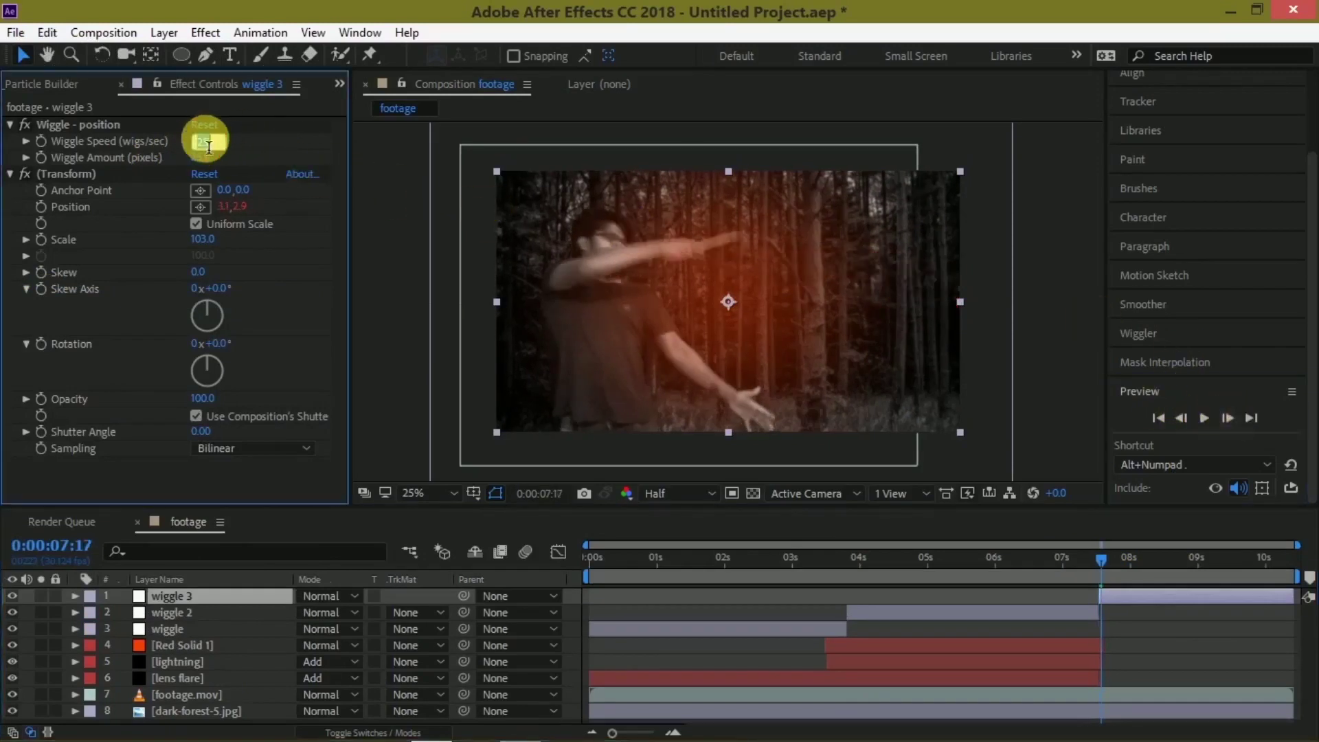
{"action": "type", "text": "5"}
{"action": "key", "text": "Return"}
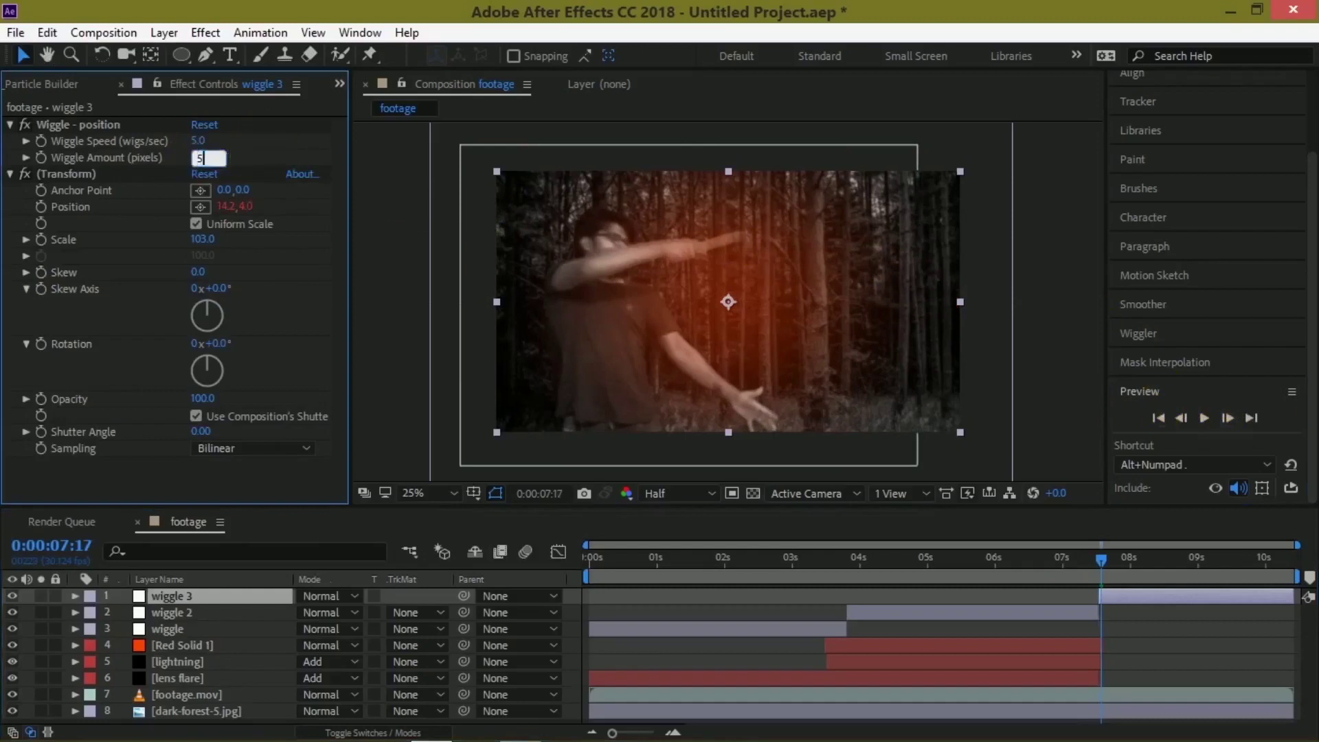
{"action": "left_click", "coordinate": [283, 150]}
{"action": "key", "text": "space"}
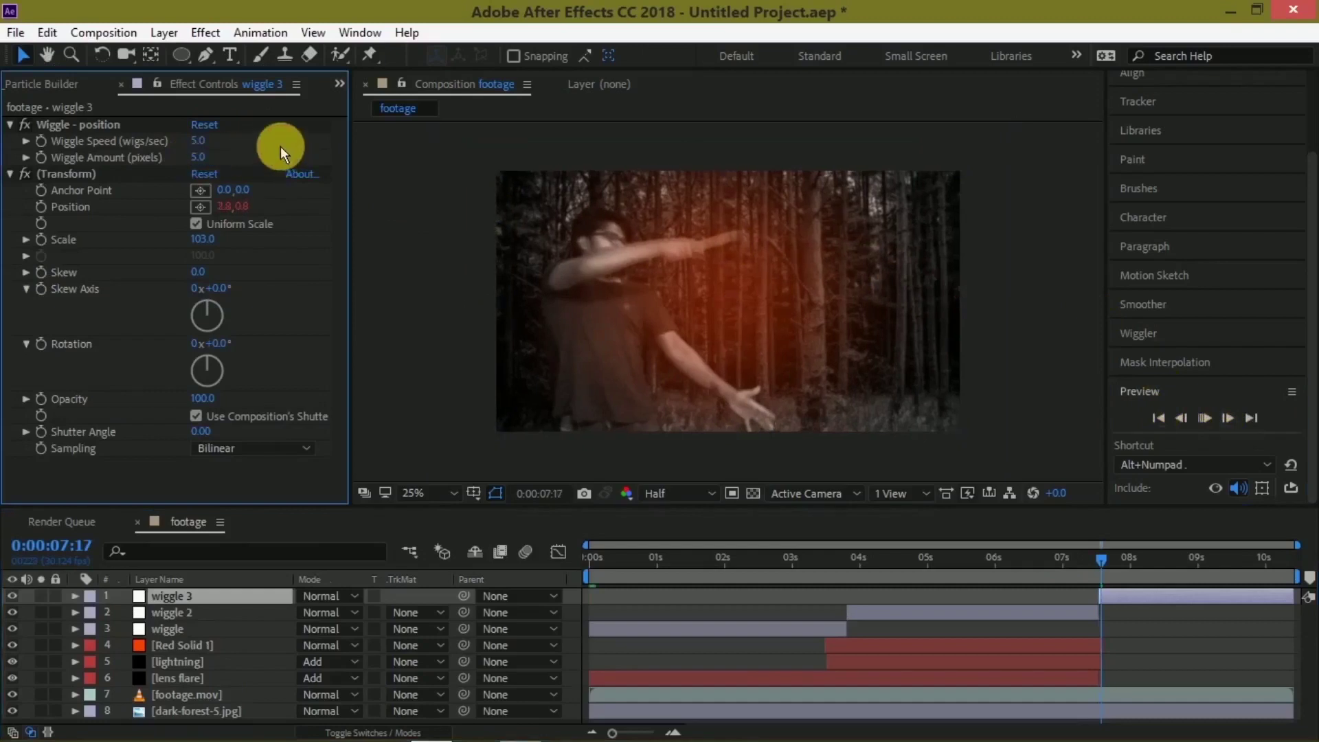